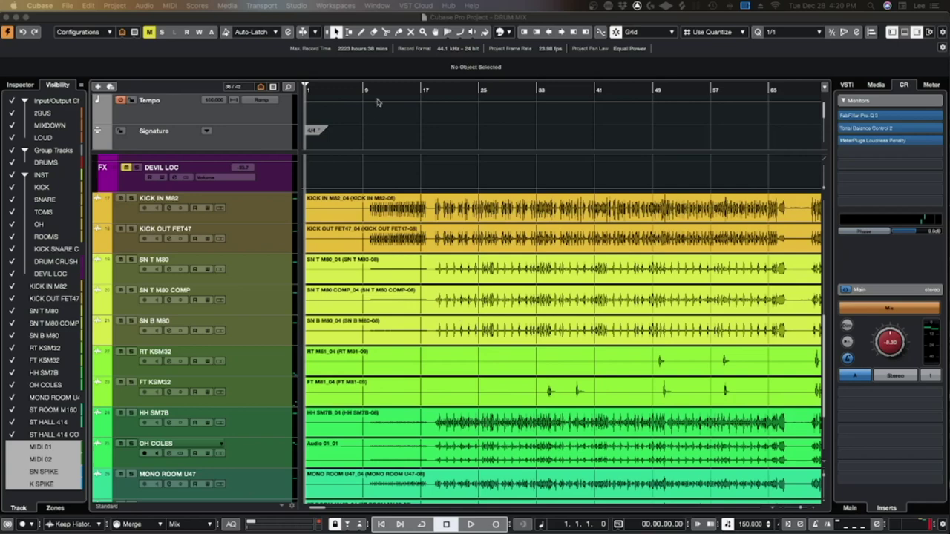
Place the playhead at bar 6 and look over the recorded drum tracks from the kick to the hall microphones
click(370, 91)
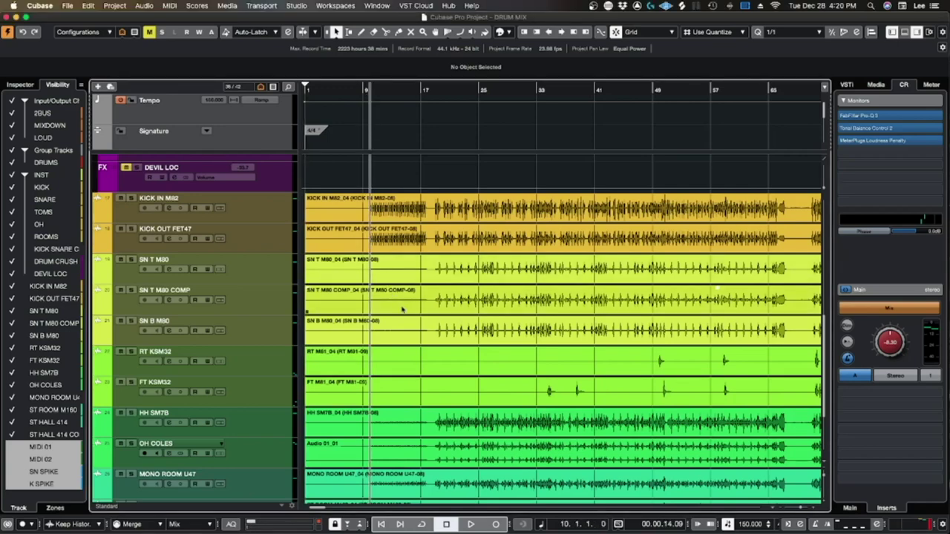
click(342, 90)
scroll(461, 272, down, 1)
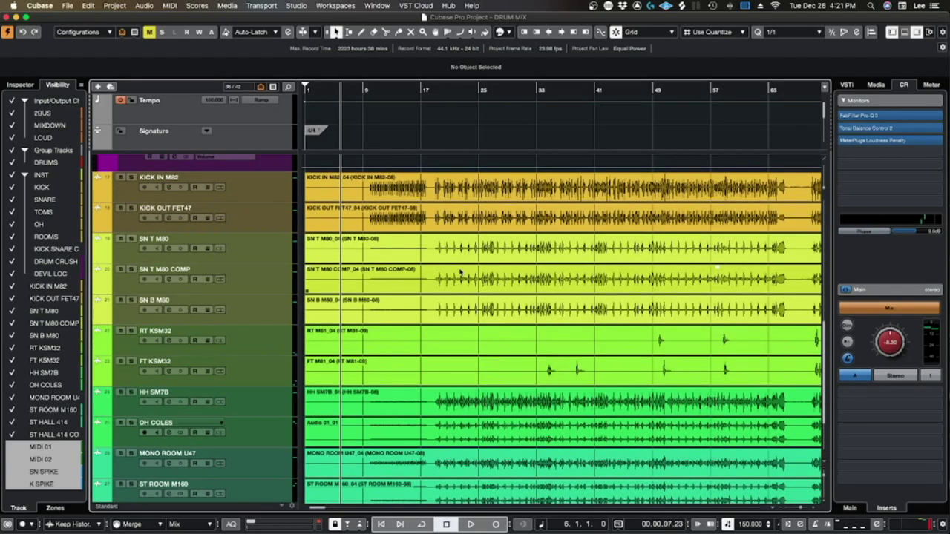
scroll(461, 272, down, 4)
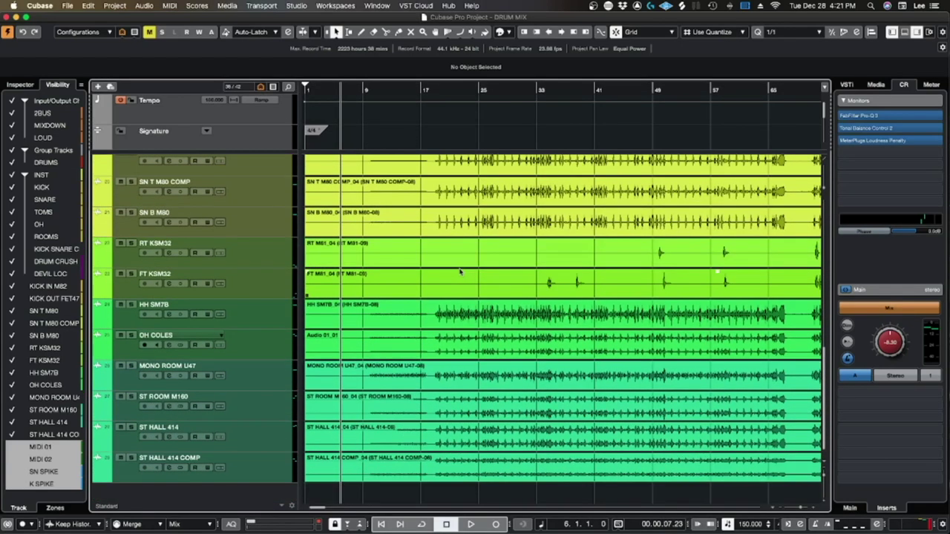
scroll(461, 272, up, 3)
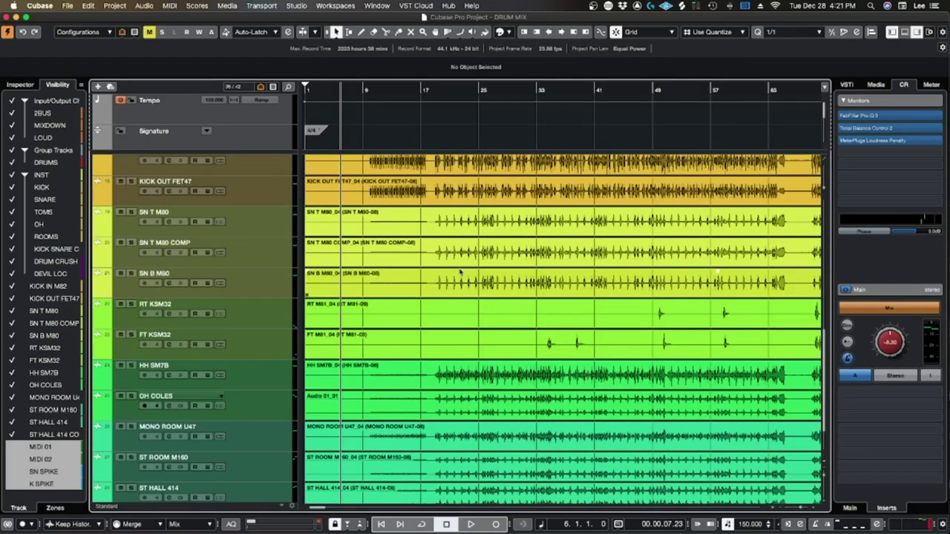
scroll(460, 272, up, 3)
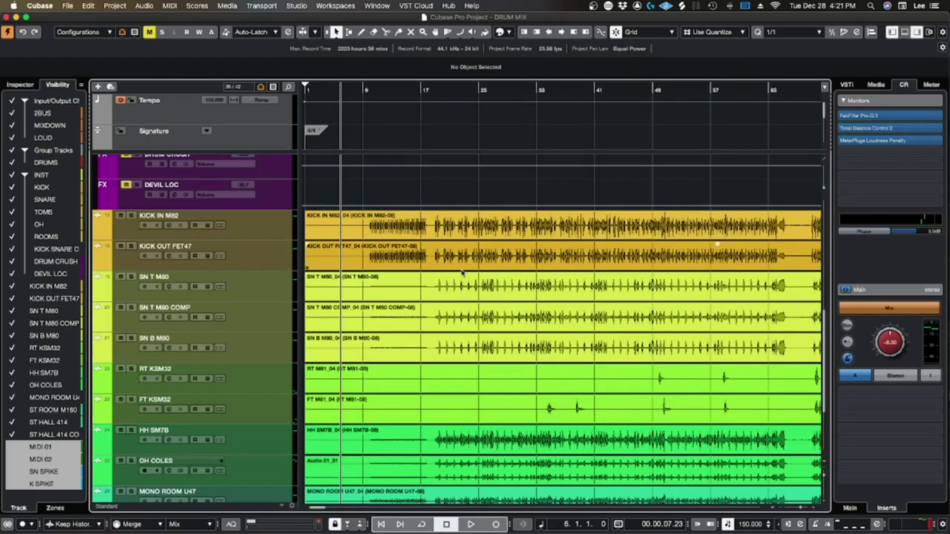
scroll(461, 272, down, 1)
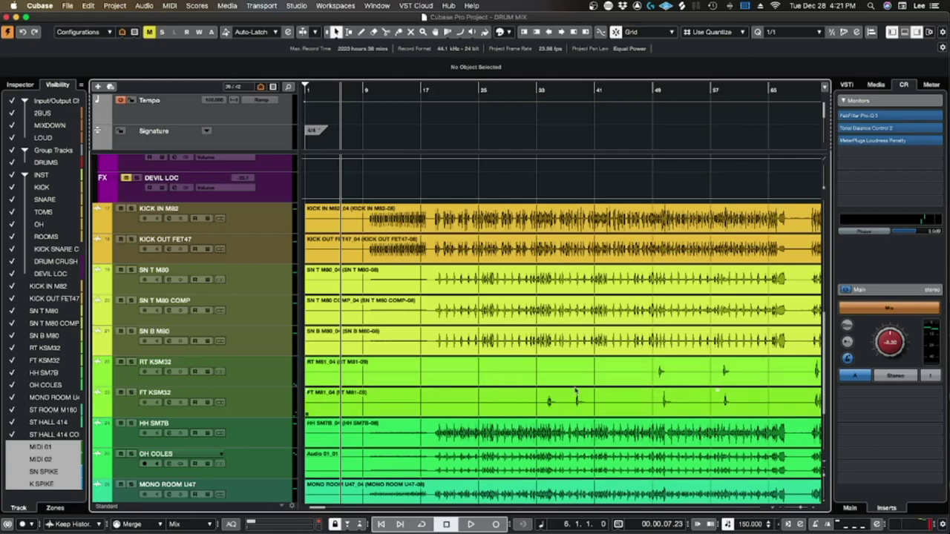
Examine the floor tom hits on the FT KSM32 track around bar 34 up close against the other drum microphones
scroll(547, 402, up, 8)
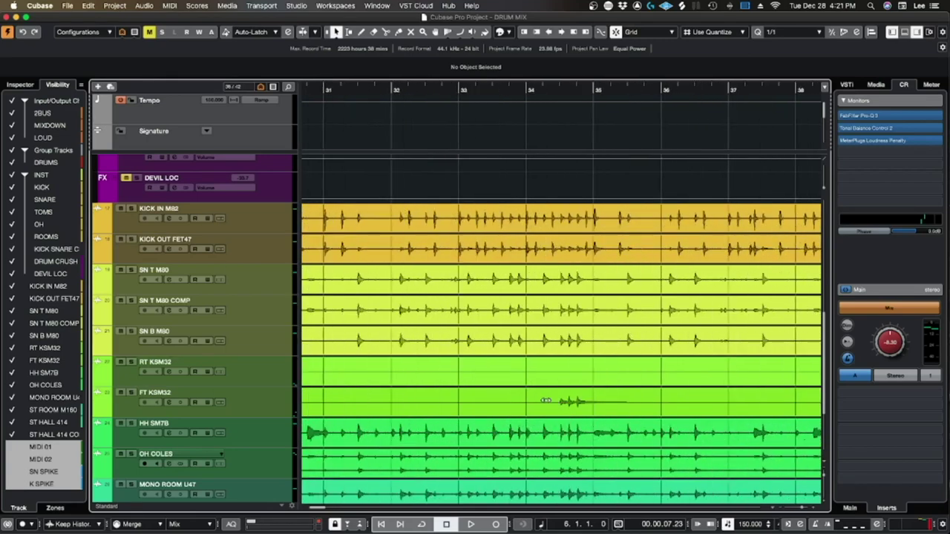
scroll(562, 402, up, 5)
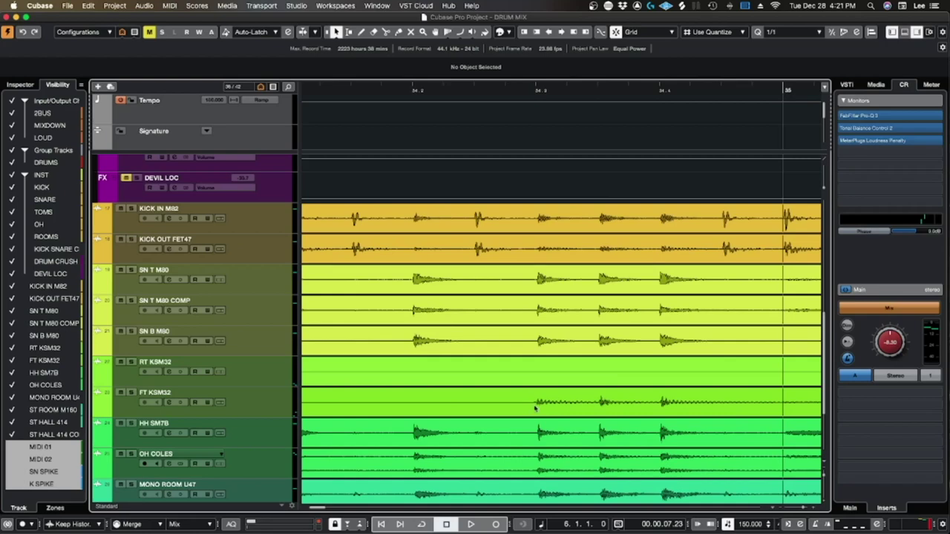
scroll(534, 407, down, 8)
scroll(590, 406, down, 2)
scroll(515, 394, down, 5)
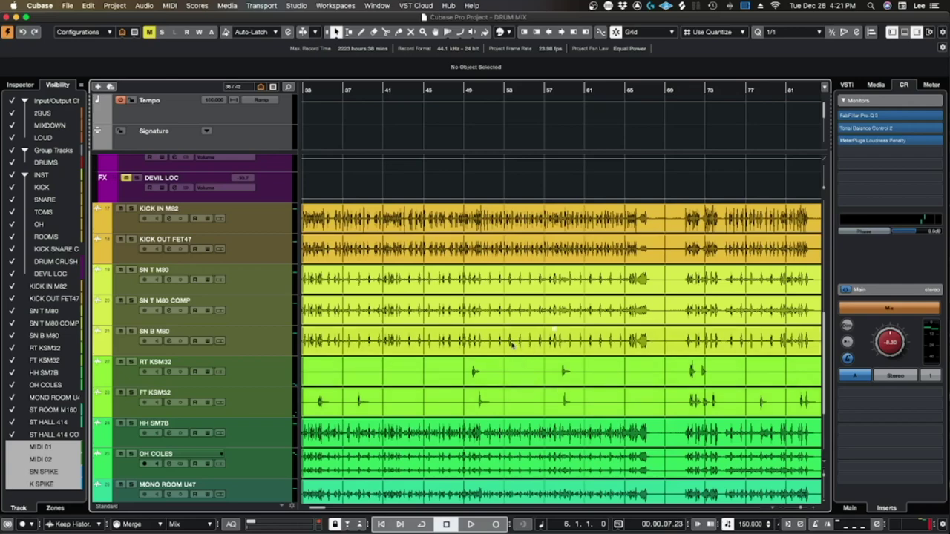
scroll(504, 348, left, 10)
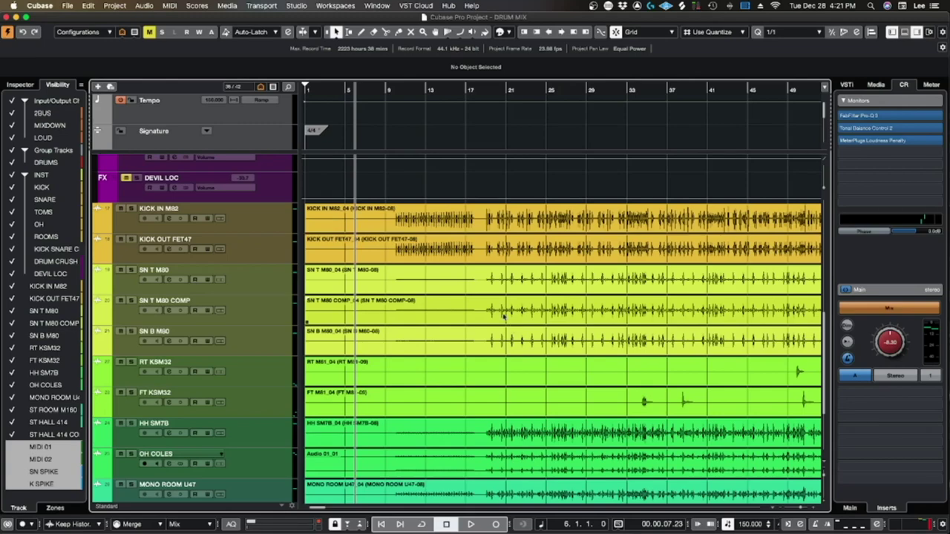
Examine the opening section of the drum recordings, along with the room tracks and the group and FX channels
scroll(509, 323, up, 1)
key(g)
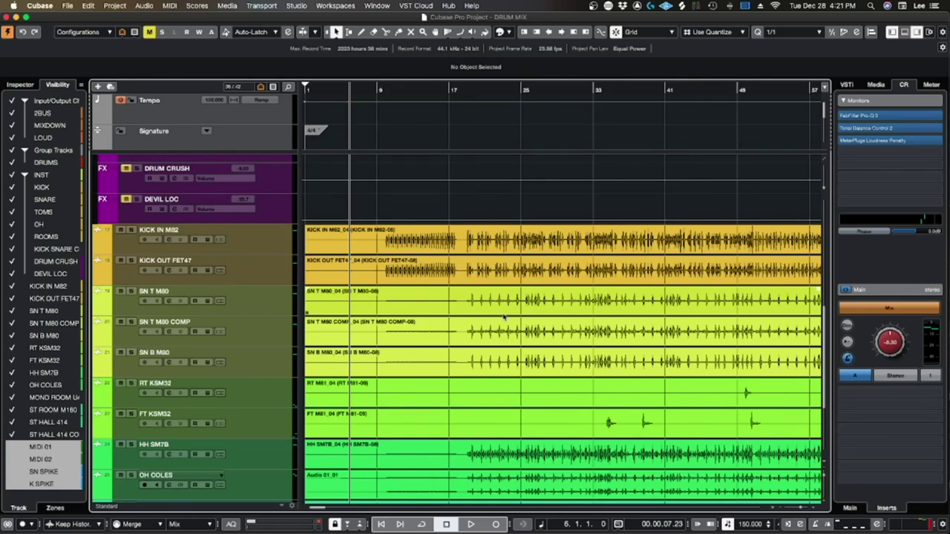
scroll(504, 317, down, 1)
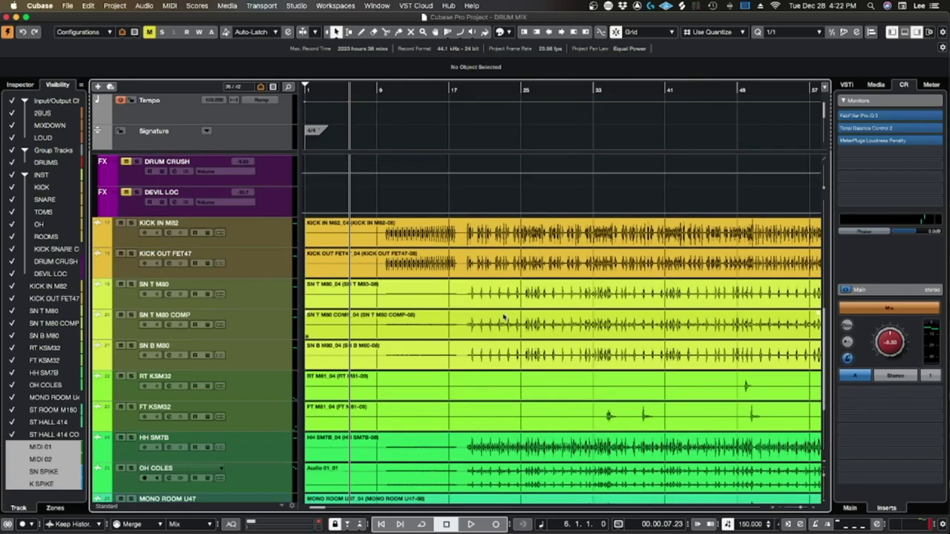
scroll(504, 318, down, 1)
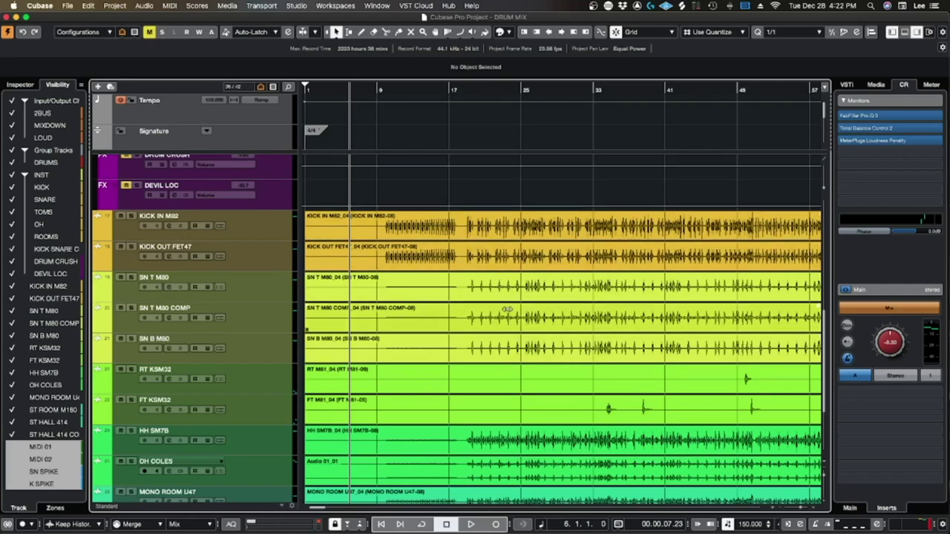
scroll(508, 311, up, 2)
scroll(509, 311, left, 2)
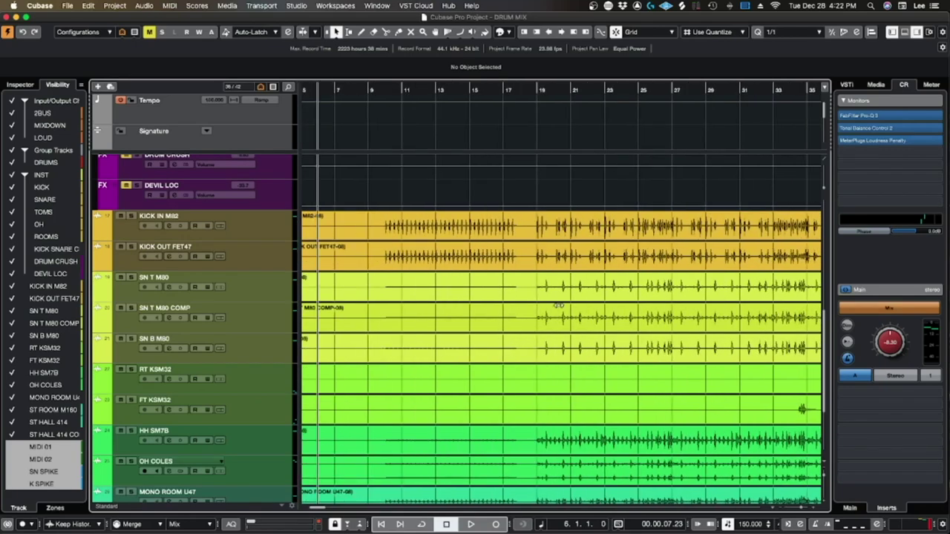
scroll(560, 308, up, 1)
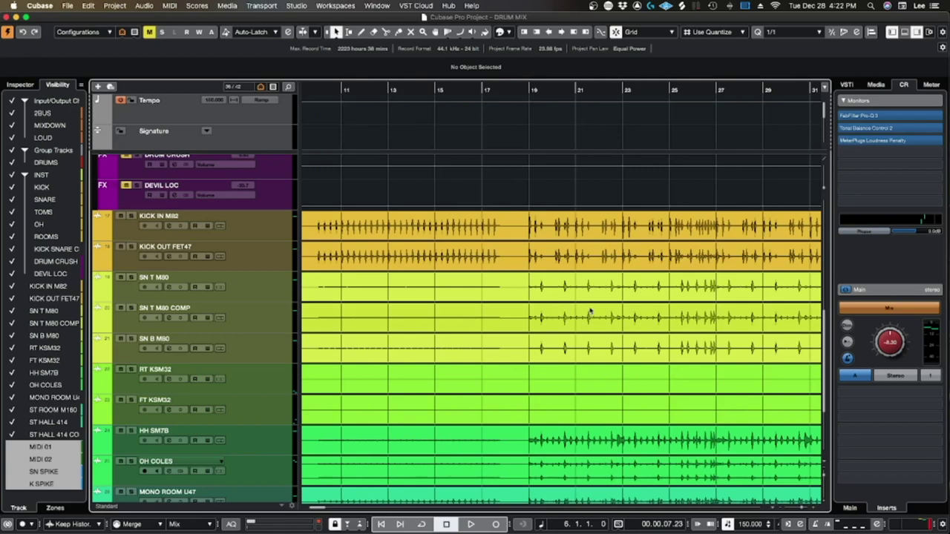
scroll(605, 302, down, 1)
scroll(604, 297, right, 2)
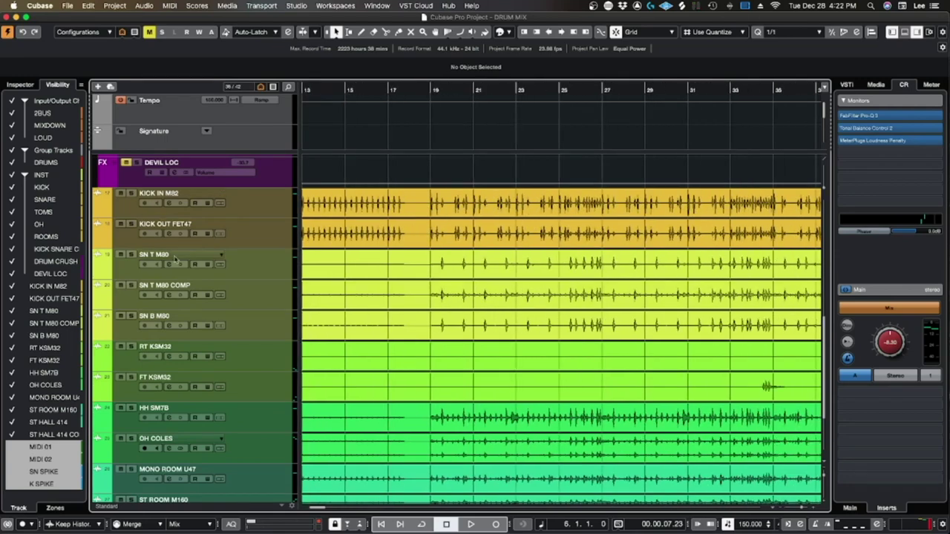
scroll(223, 356, down, 3)
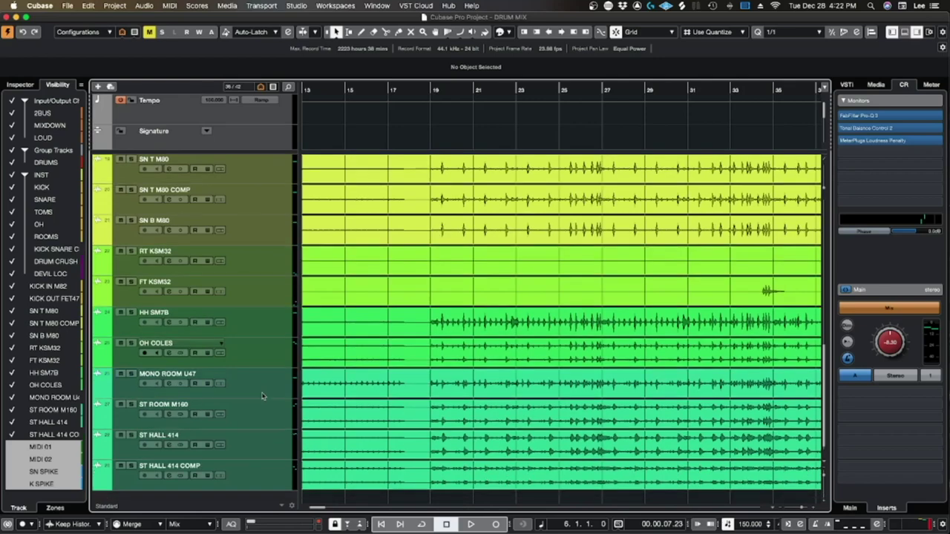
scroll(262, 395, up, 5)
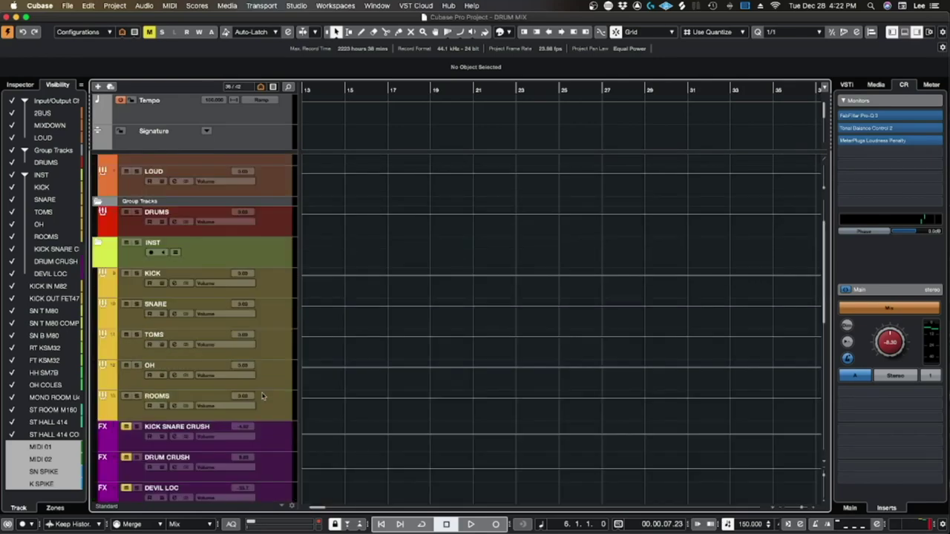
scroll(263, 392, down, 3)
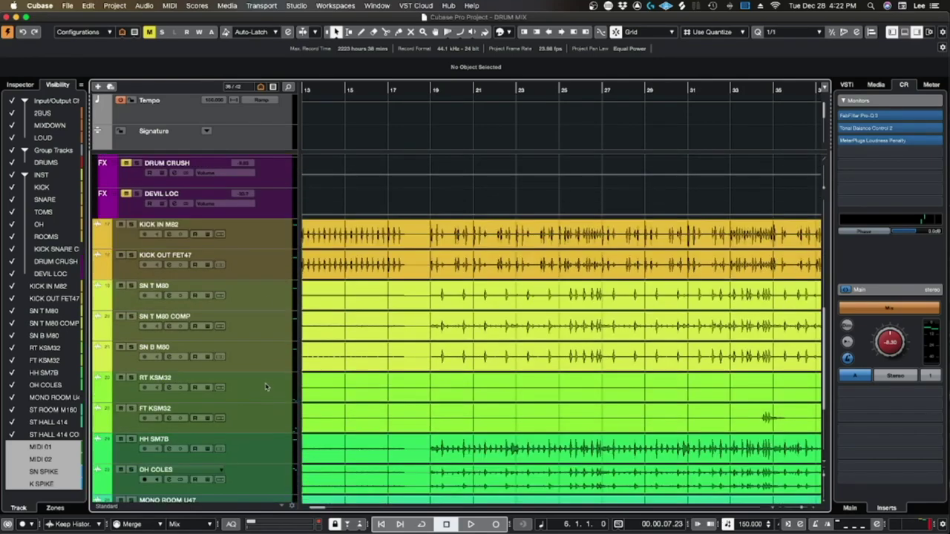
Select the KICK IN M82 track and examine its enlarged waveform from the intro kick hits into the full groove
click(257, 232)
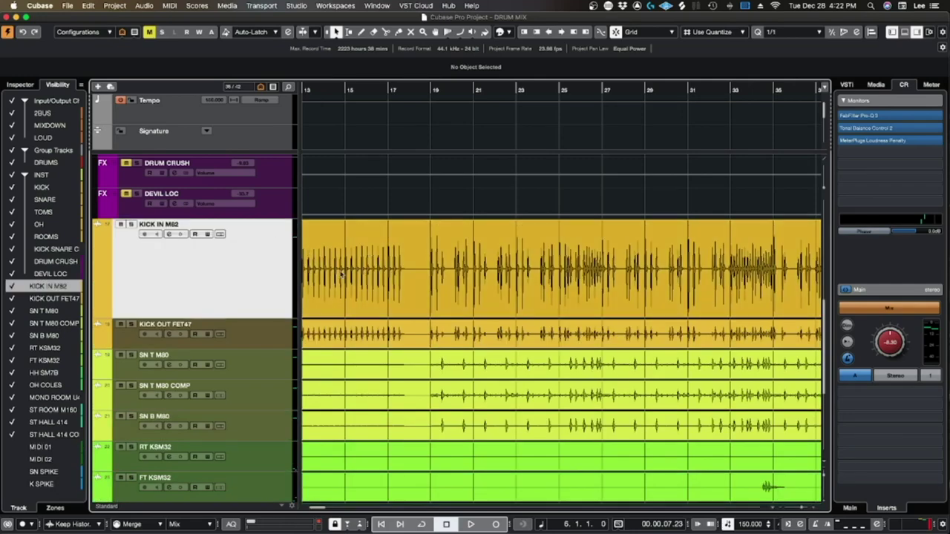
scroll(460, 261, left, 3)
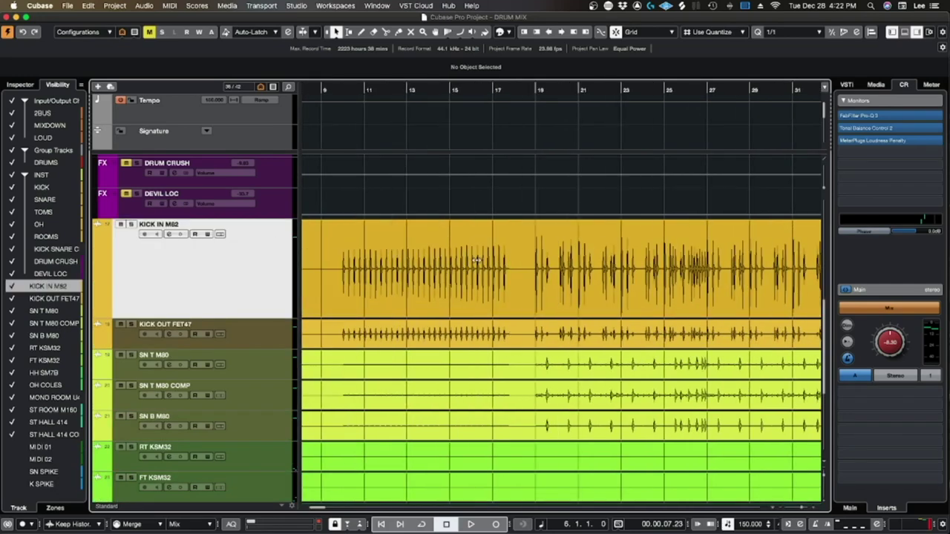
scroll(477, 261, down, 1)
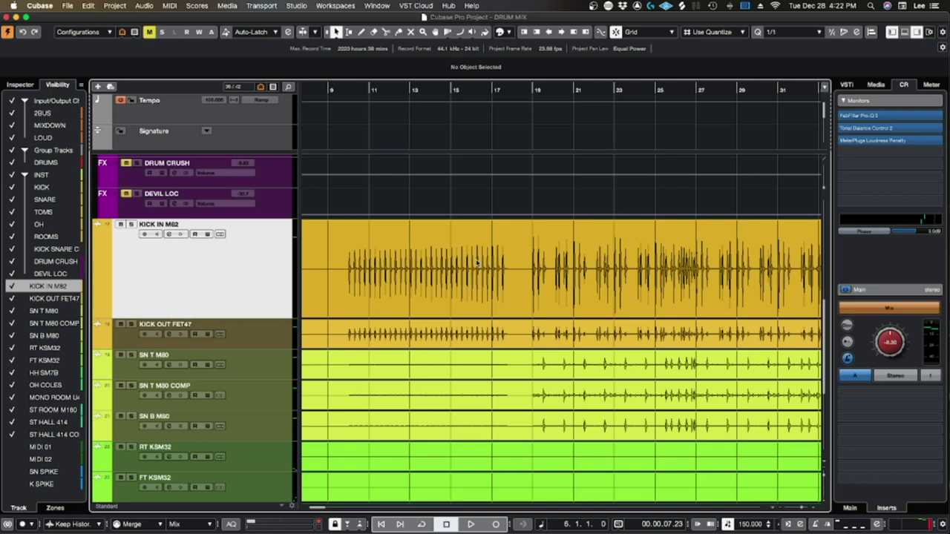
scroll(484, 279, right, 3)
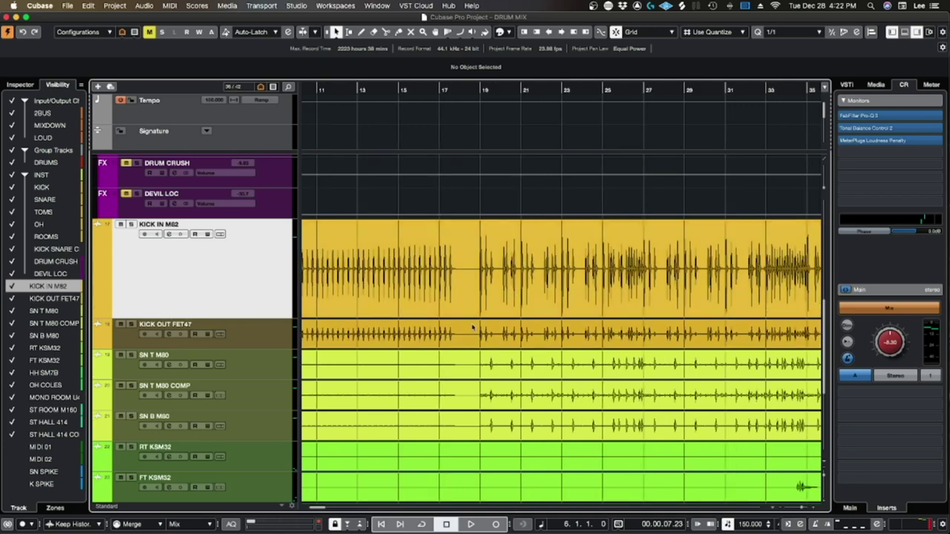
scroll(460, 311, down, 1)
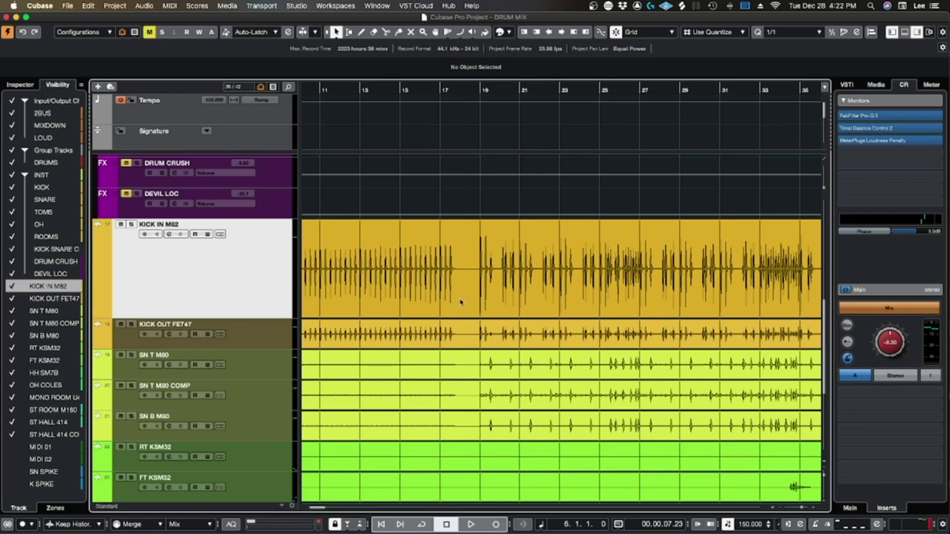
scroll(550, 304, down, 1)
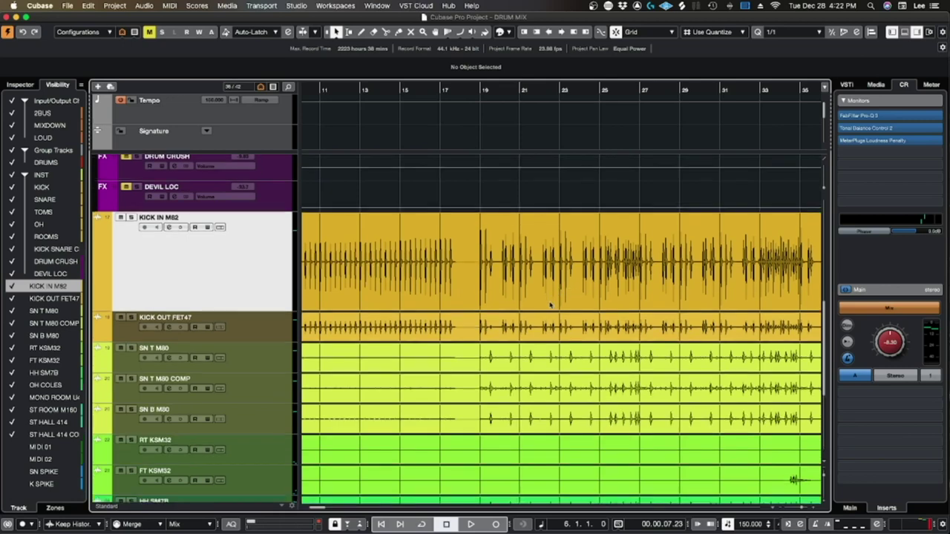
scroll(550, 304, down, 1)
scroll(550, 305, down, 1)
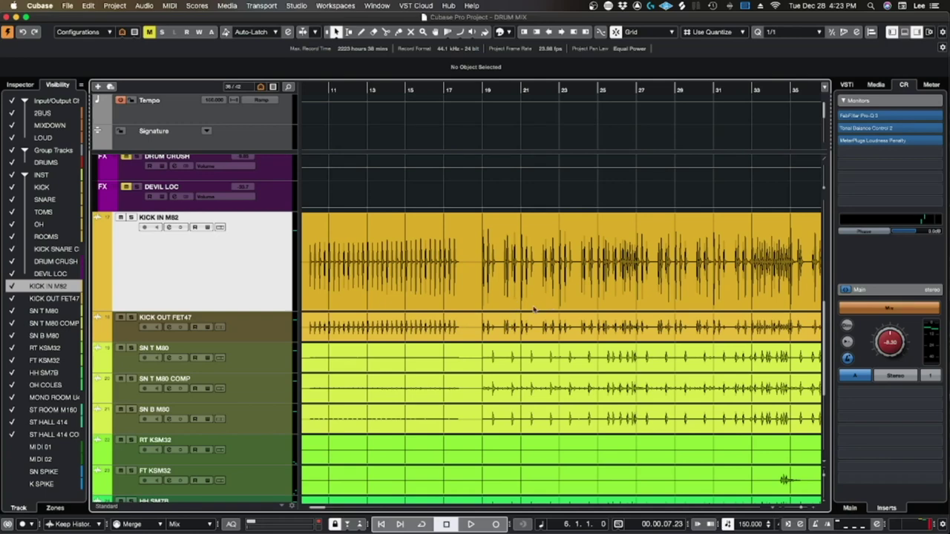
scroll(585, 325, down, 1)
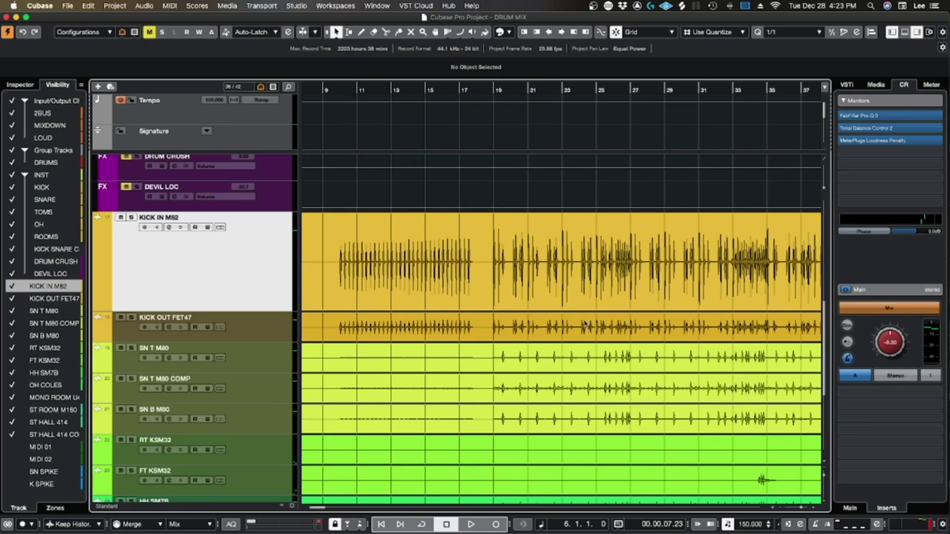
scroll(585, 324, right, 2)
scroll(586, 325, down, 1)
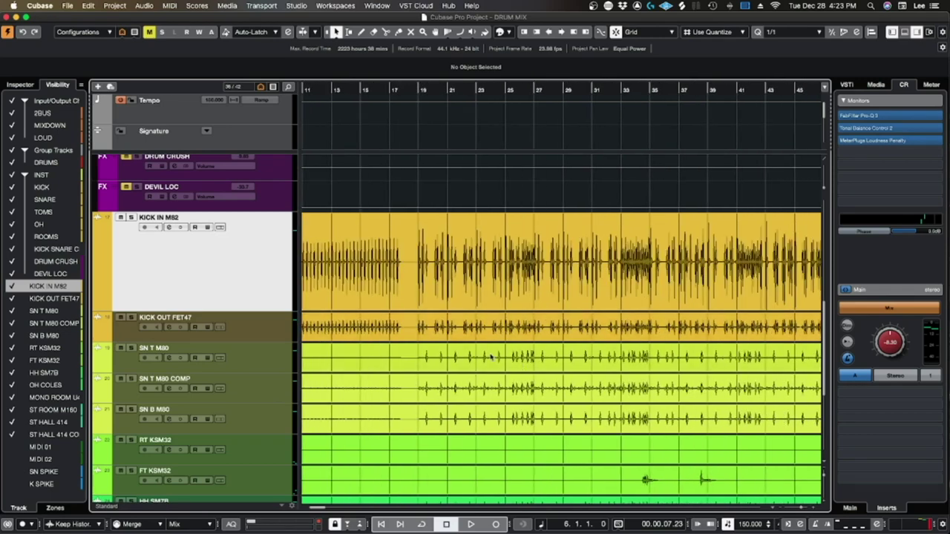
scroll(491, 357, down, 1)
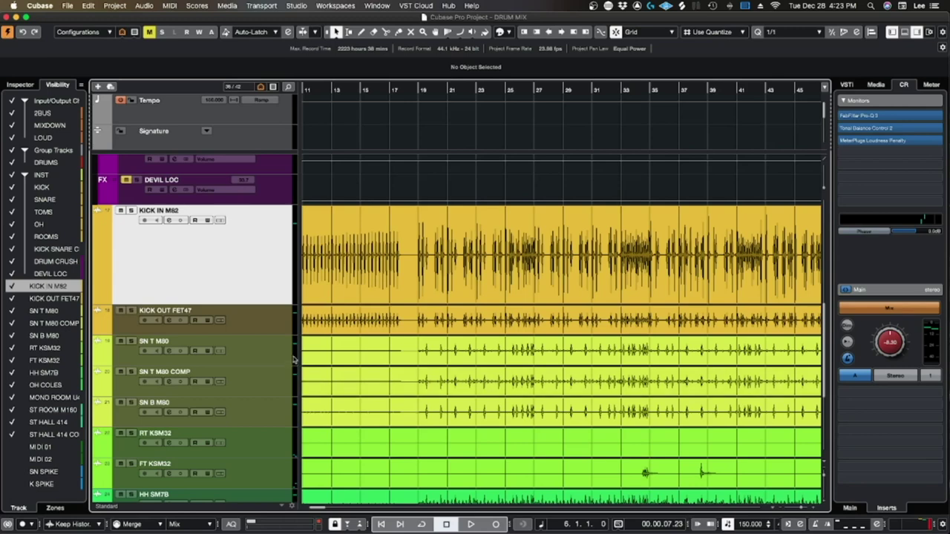
Select the SN T M80 COMP clip and compare the enlarged waveforms of the SN T M80 and SN T M80 COMP tracks
click(446, 377)
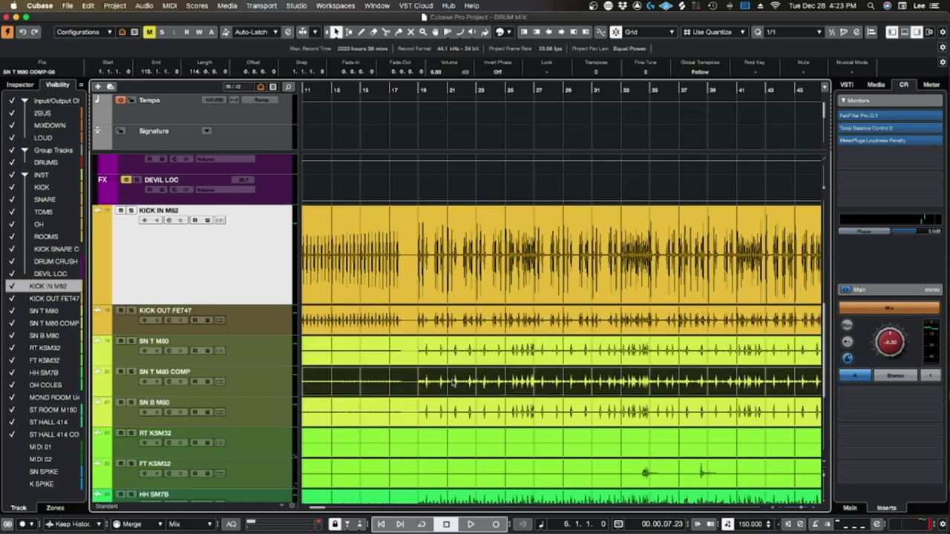
click(247, 362)
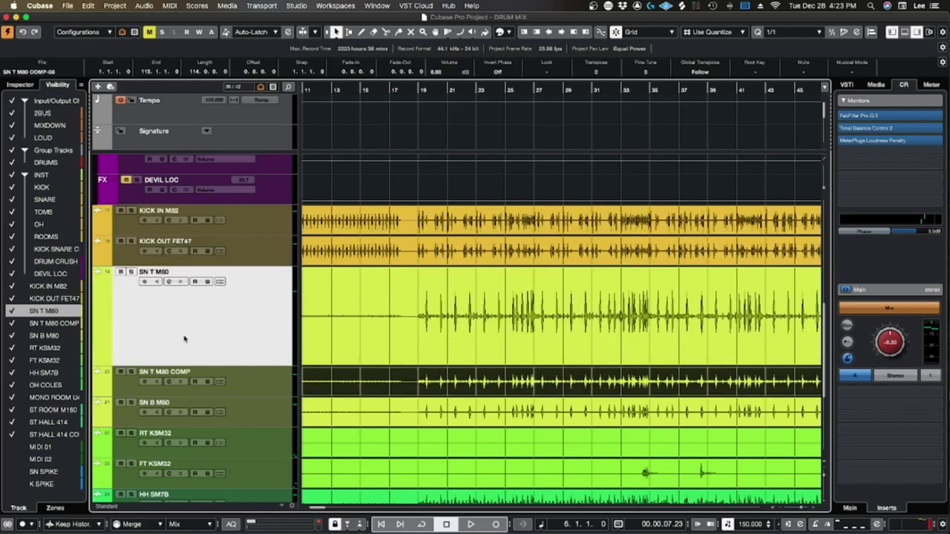
click(263, 386)
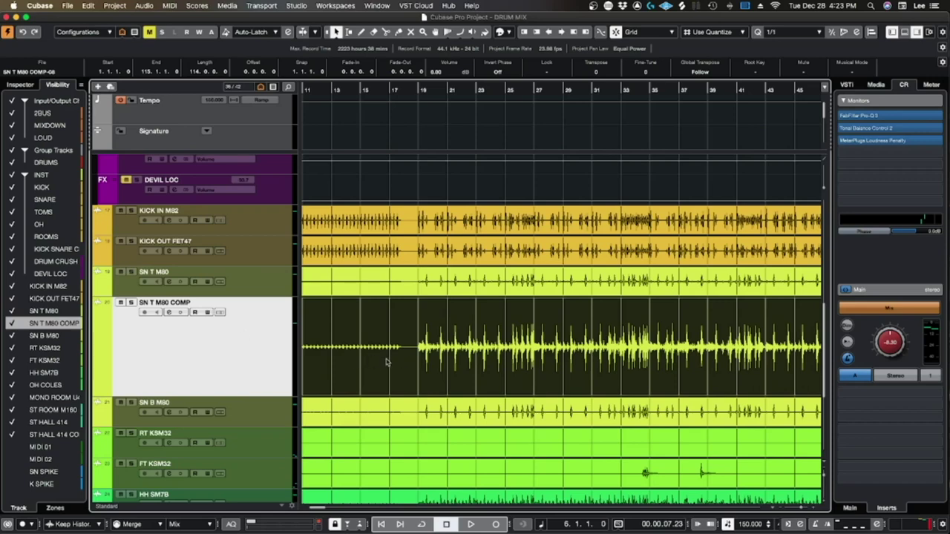
Select the SN B M80 track and examine its enlarged bottom-snare waveform across the groove
scroll(334, 367, down, 2)
click(268, 374)
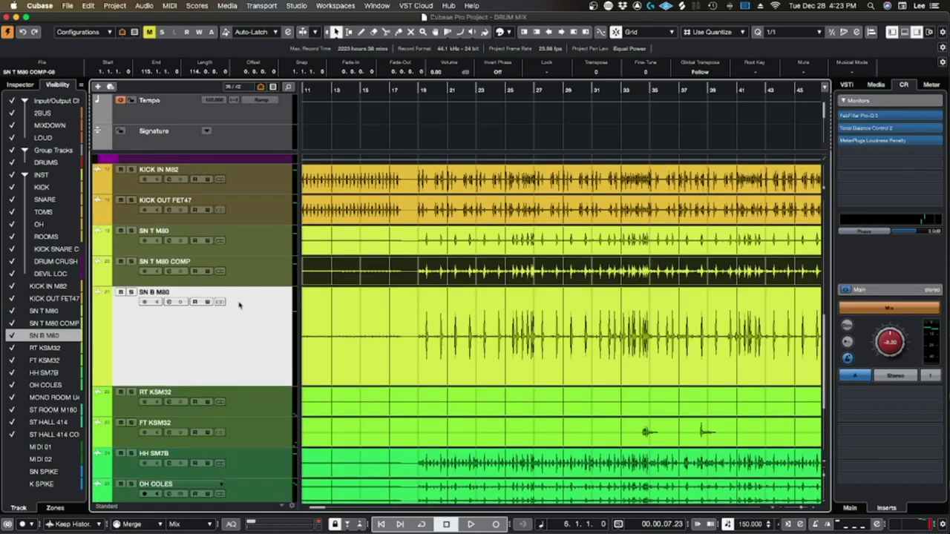
scroll(446, 343, up, 1)
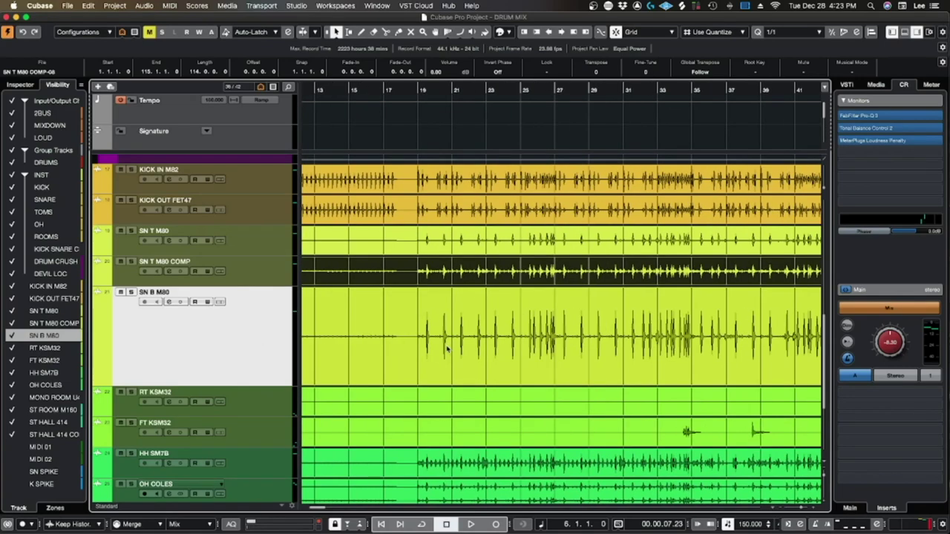
scroll(447, 349, down, 1)
scroll(448, 349, right, 2)
scroll(450, 356, right, 2)
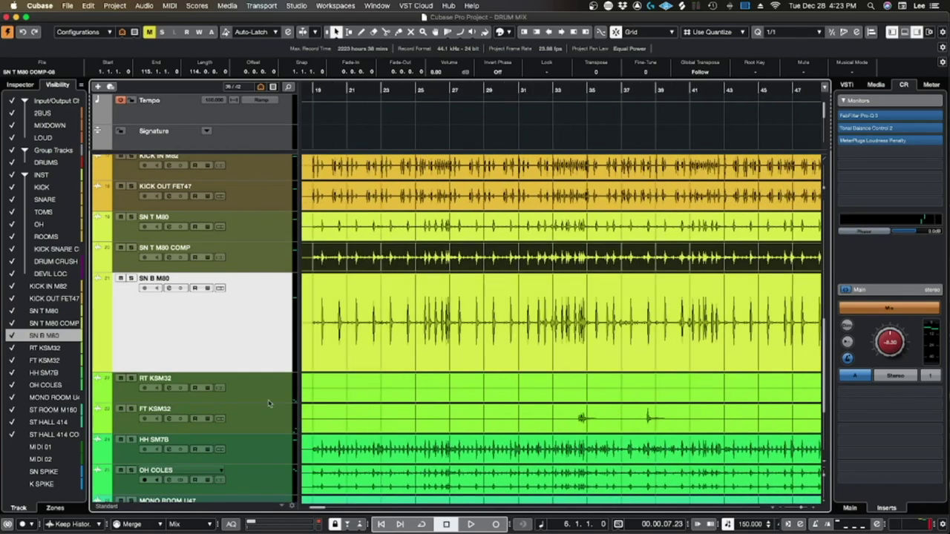
Select the RT KSM32 track and examine the isolated tom hits in its enlarged waveform around bars 49 to 59
click(269, 388)
click(280, 415)
click(274, 326)
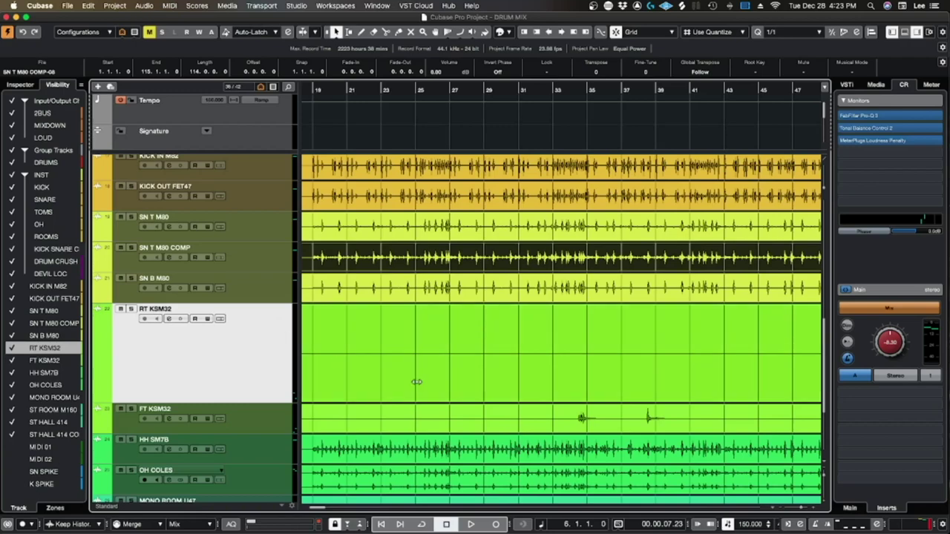
scroll(456, 379, down, 3)
scroll(538, 369, up, 2)
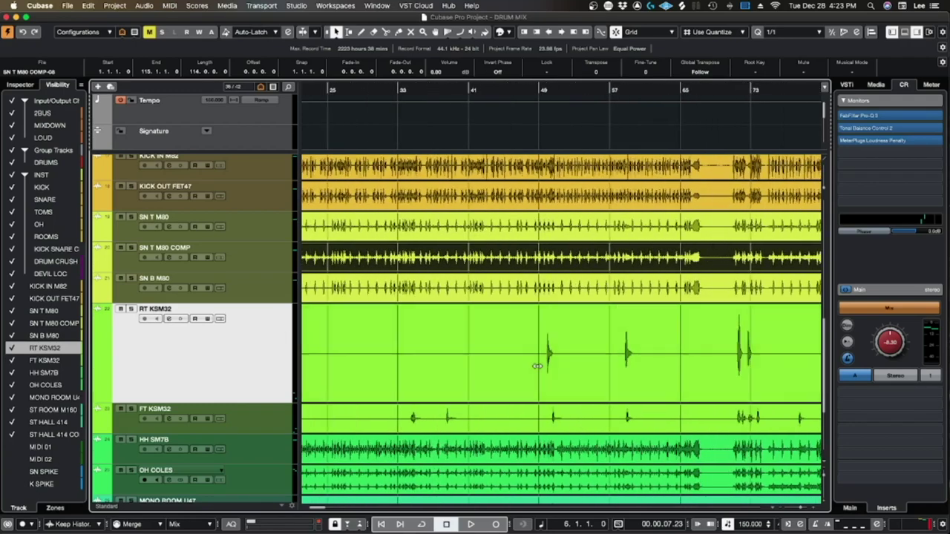
scroll(538, 369, up, 2)
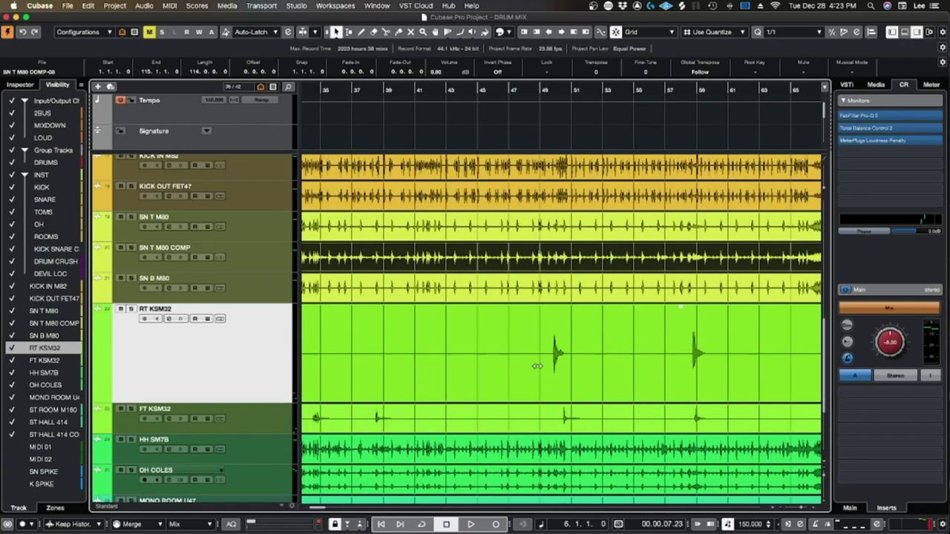
scroll(533, 369, down, 1)
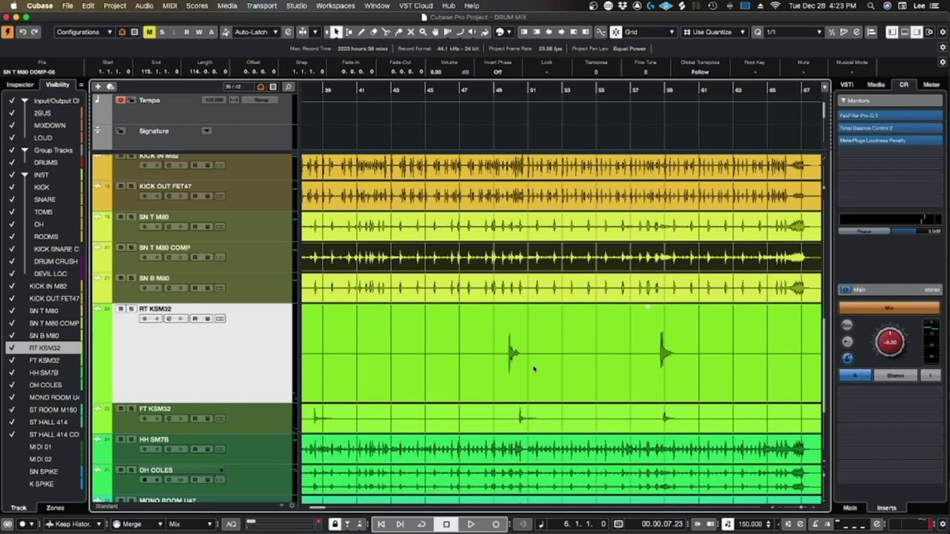
scroll(534, 369, down, 1)
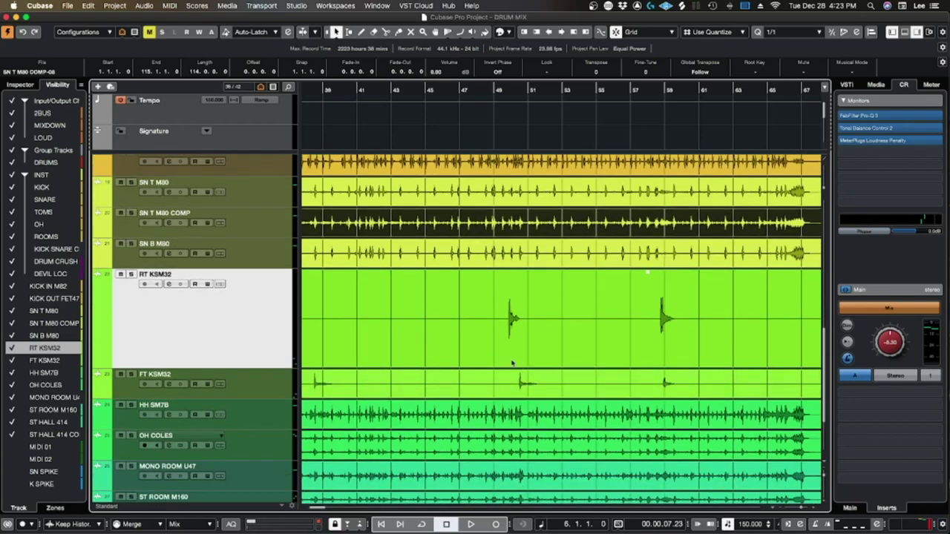
Select the HH SM7B track and examine its enlarged hi-hat waveform across the groove
scroll(512, 365, down, 2)
click(453, 356)
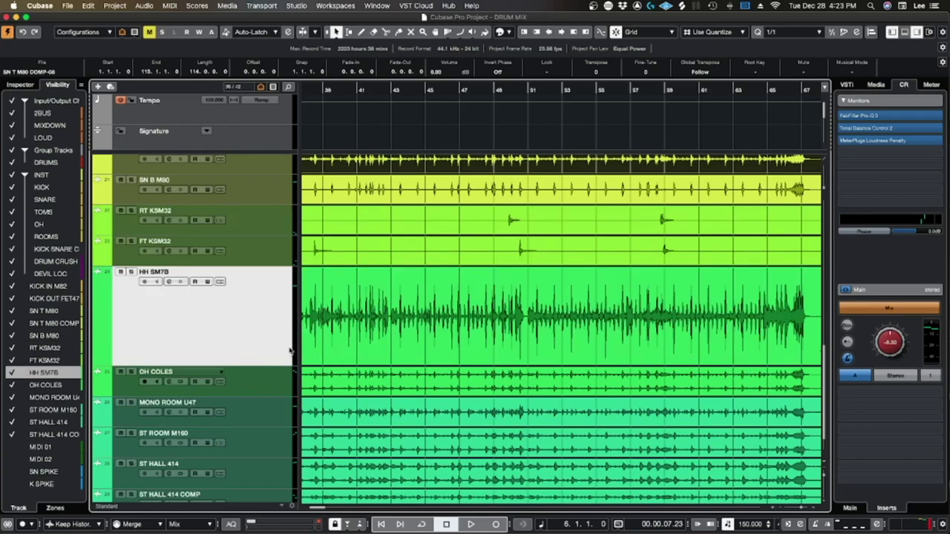
scroll(406, 331, up, 5)
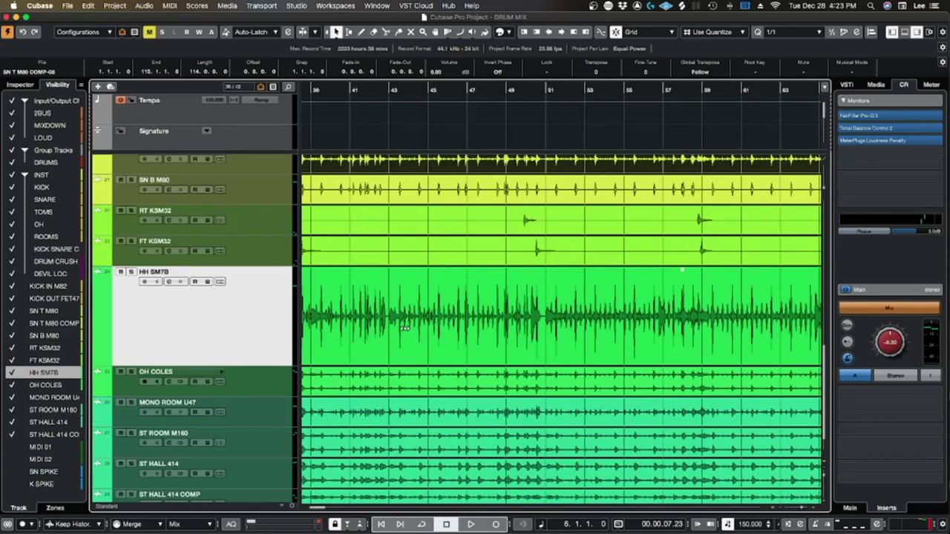
scroll(406, 329, down, 2)
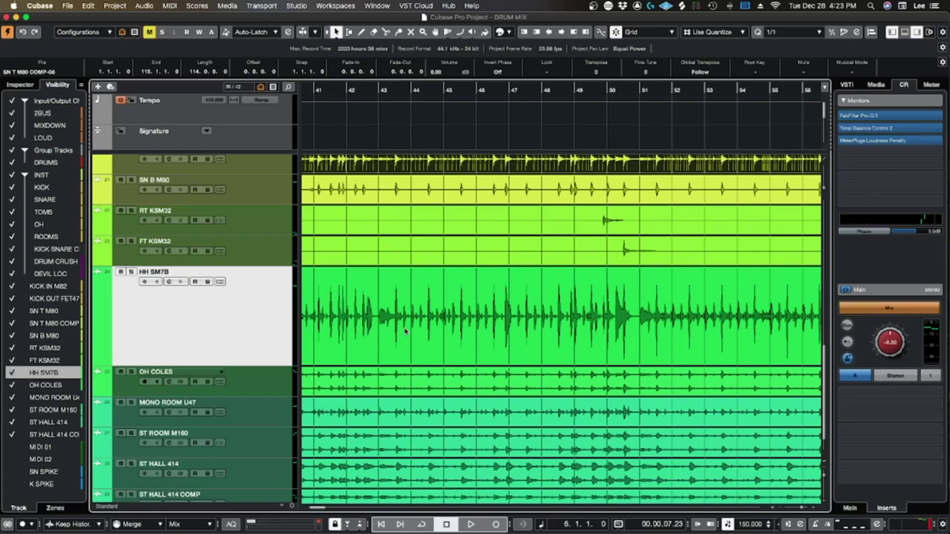
scroll(405, 332, left, 3)
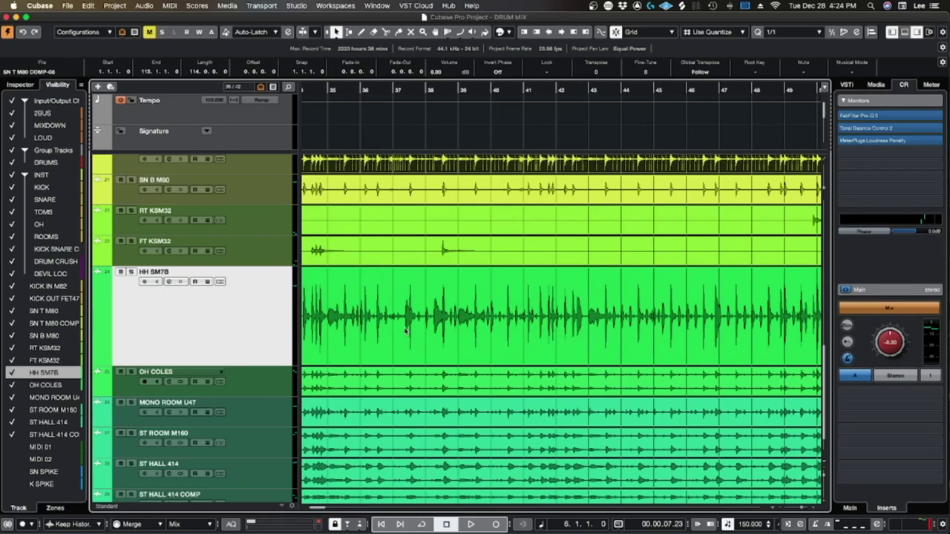
Select the OH COLES track and examine its enlarged stereo overhead waveforms around bars 35 to 49
scroll(405, 331, down, 1)
key(Down)
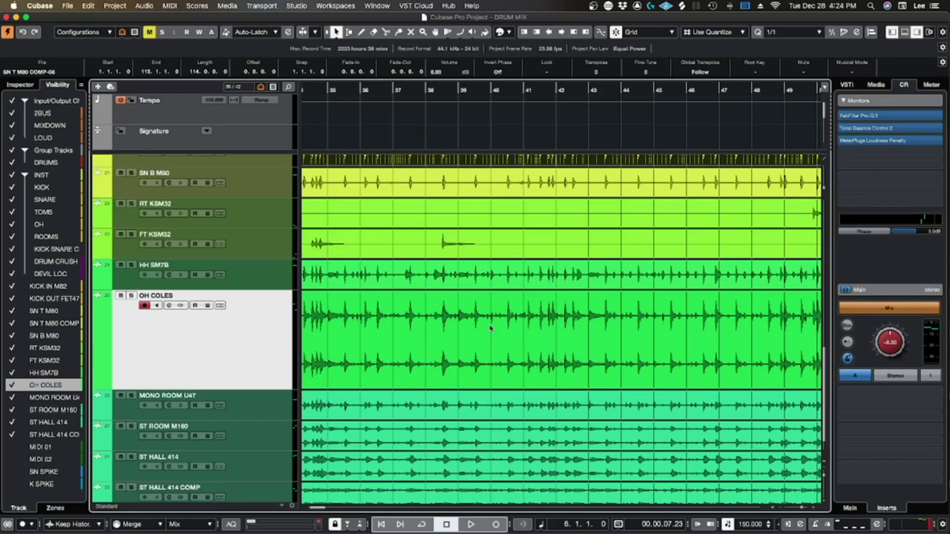
scroll(478, 324, down, 2)
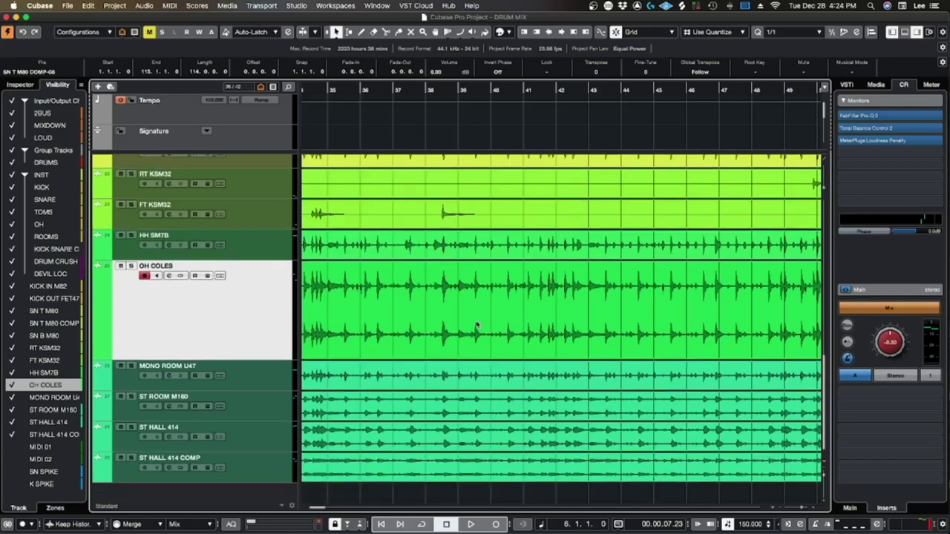
Select the MONO ROOM U47, ST ROOM M160, ST HALL 414 and ST HALL 414 COMP tracks in turn and examine each enlarged waveform
click(277, 381)
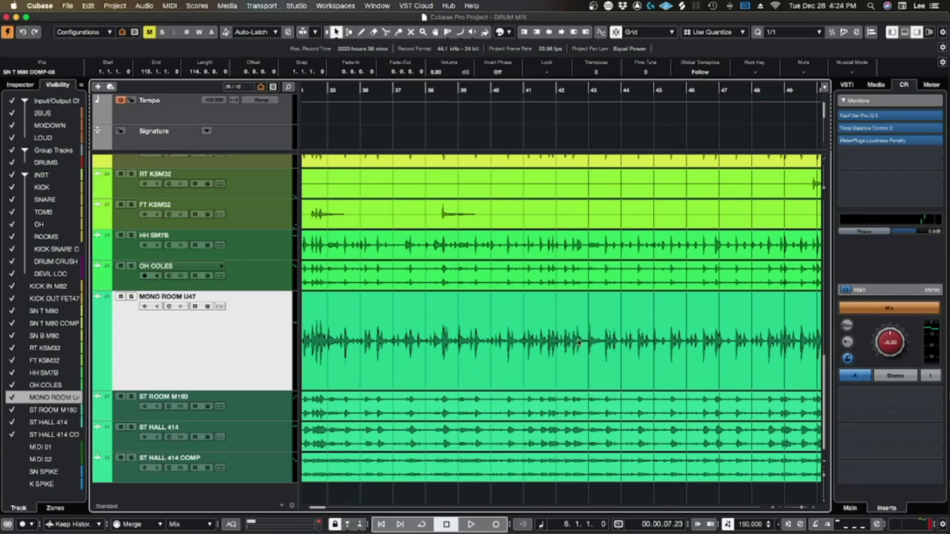
click(272, 397)
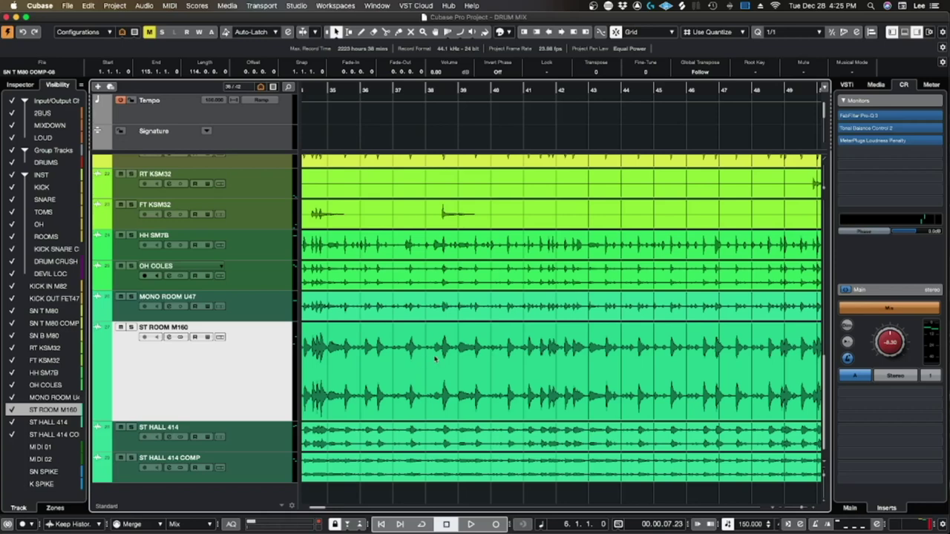
click(265, 434)
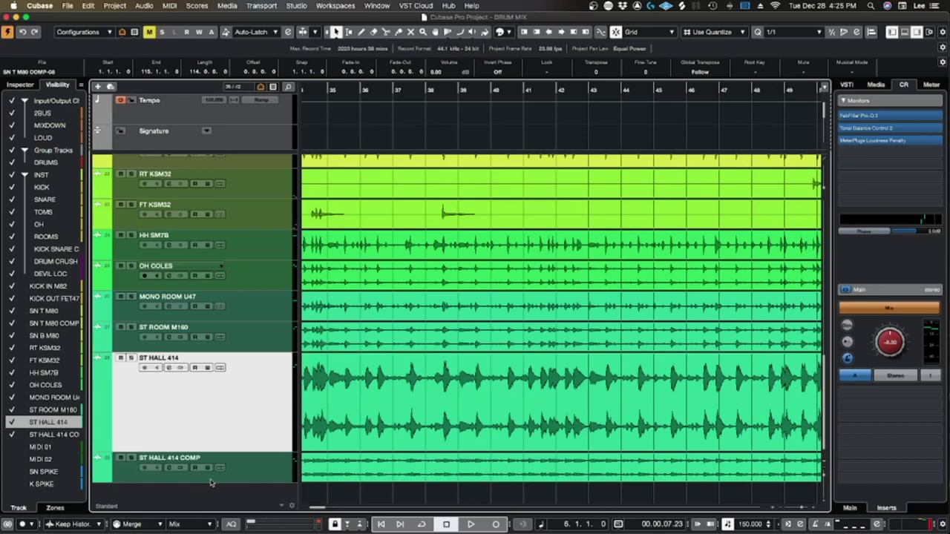
click(258, 468)
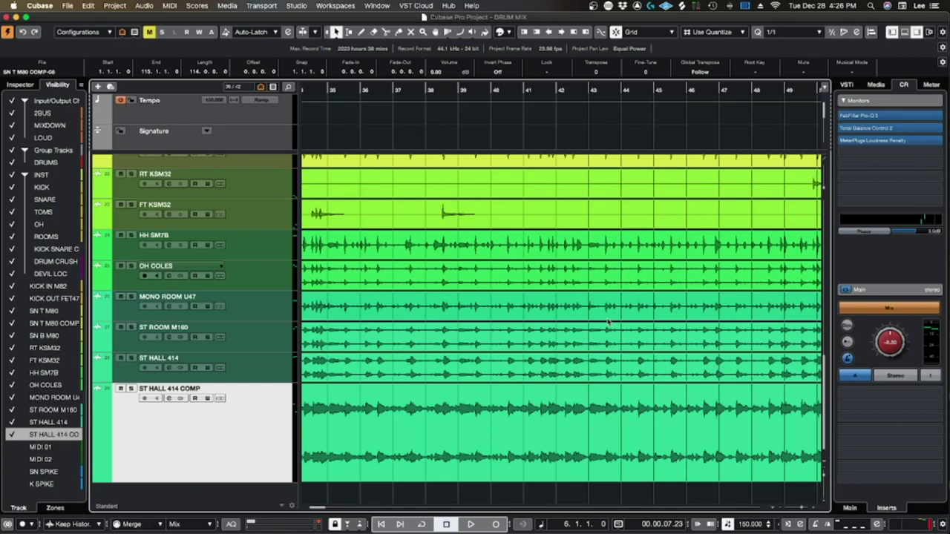
Survey the full set of drum tracks, comparing the close and room microphones from the project start into the groove
scroll(630, 297, up, 3)
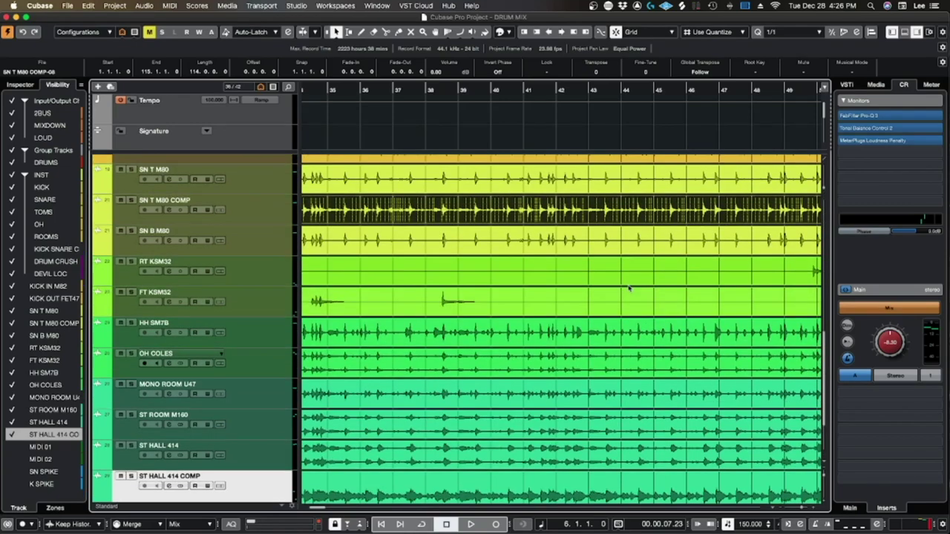
scroll(475, 320, down, 3)
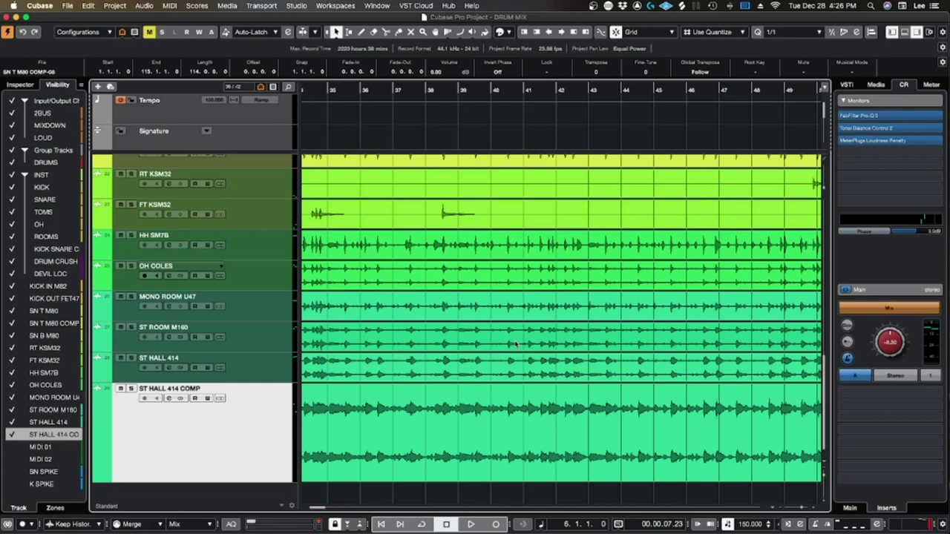
scroll(466, 360, down, 3)
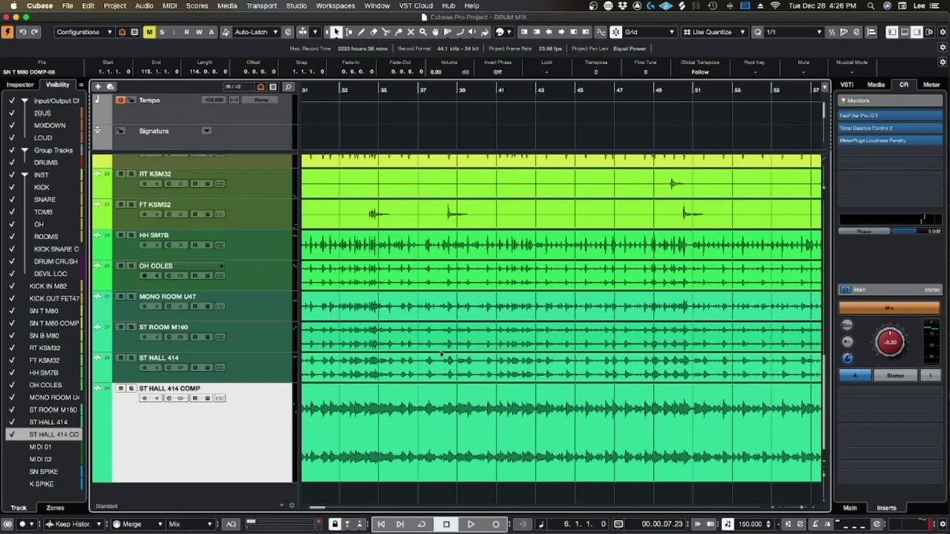
scroll(435, 356, up, 5)
scroll(429, 355, left, 4)
scroll(429, 355, left, 8)
scroll(429, 354, up, 2)
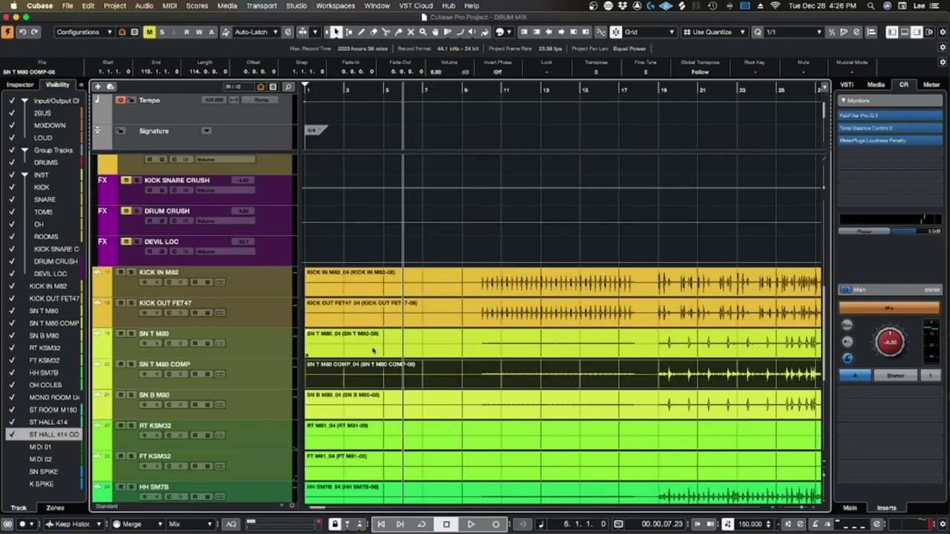
scroll(375, 349, down, 5)
scroll(475, 319, up, 2)
scroll(490, 315, down, 2)
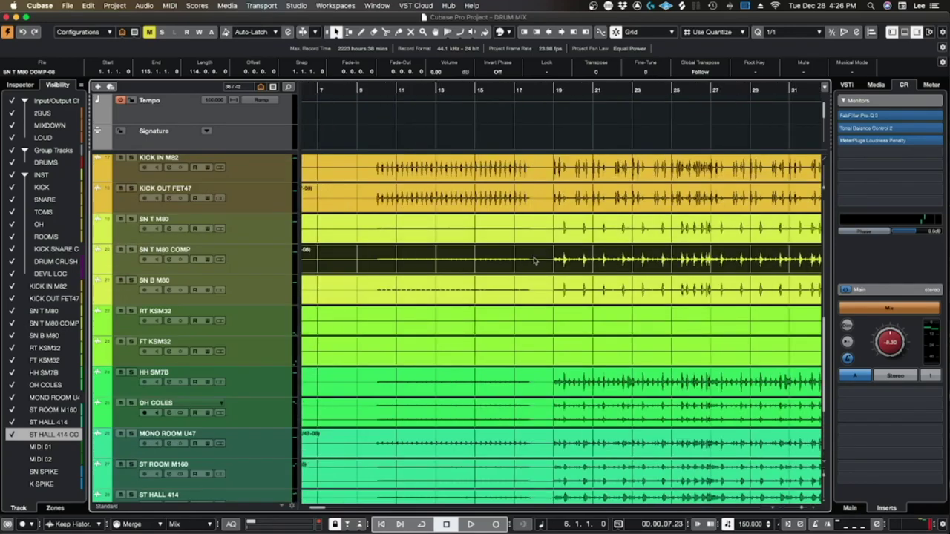
Open the MixConsole and solo the OH COLES channel
key(F3)
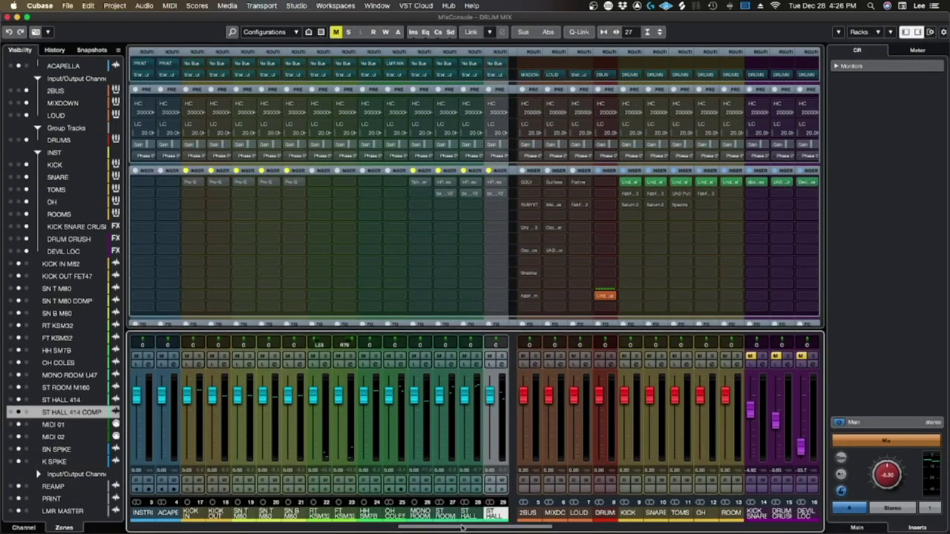
drag(456, 528, 461, 528)
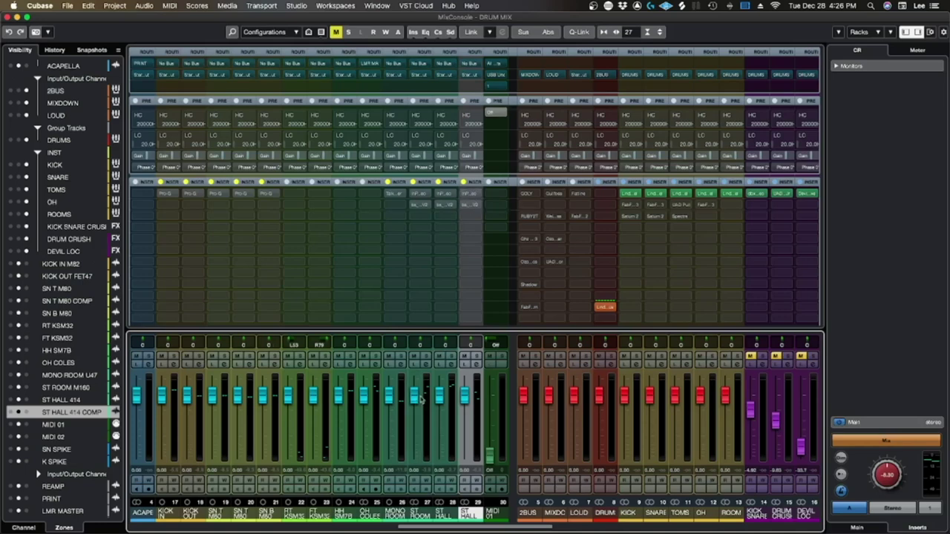
click(376, 356)
Insert the Waves InPhase Stereo plug-in in the first insert slot of the OH COLES channel
click(371, 196)
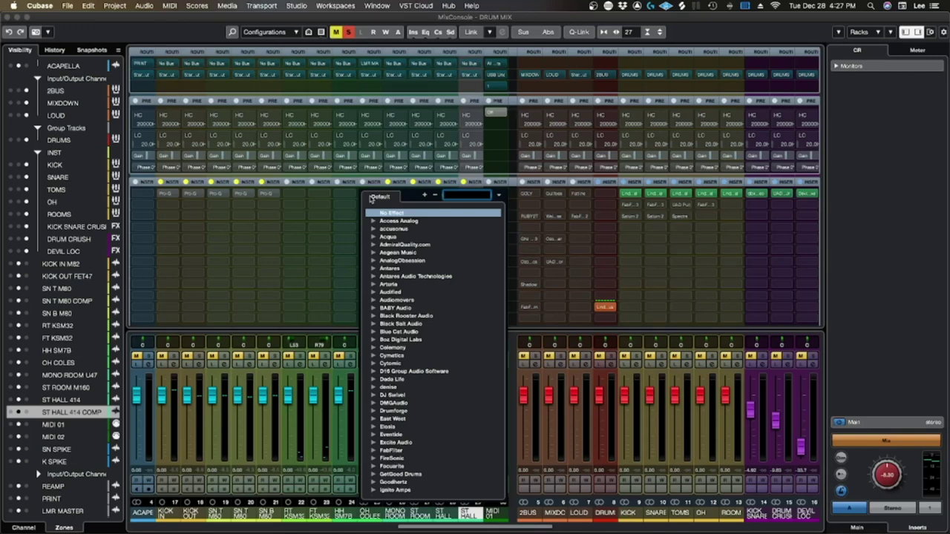
text(input)
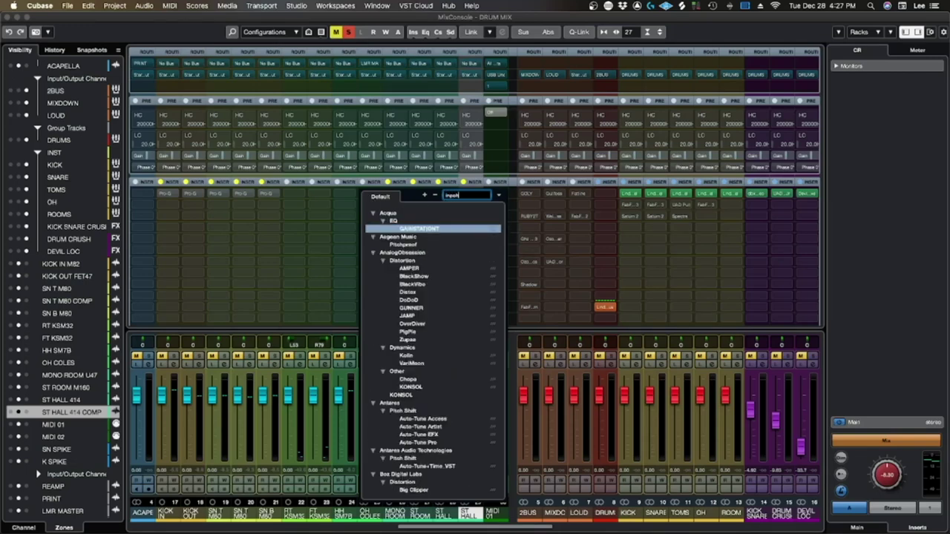
key(BackSpace)
key(BackSpace)
key(BackSpace)
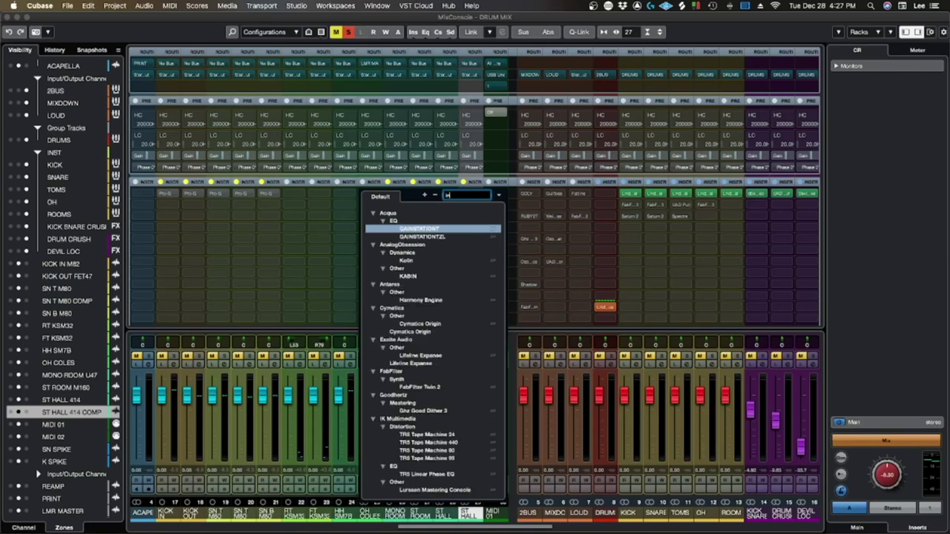
text(pha)
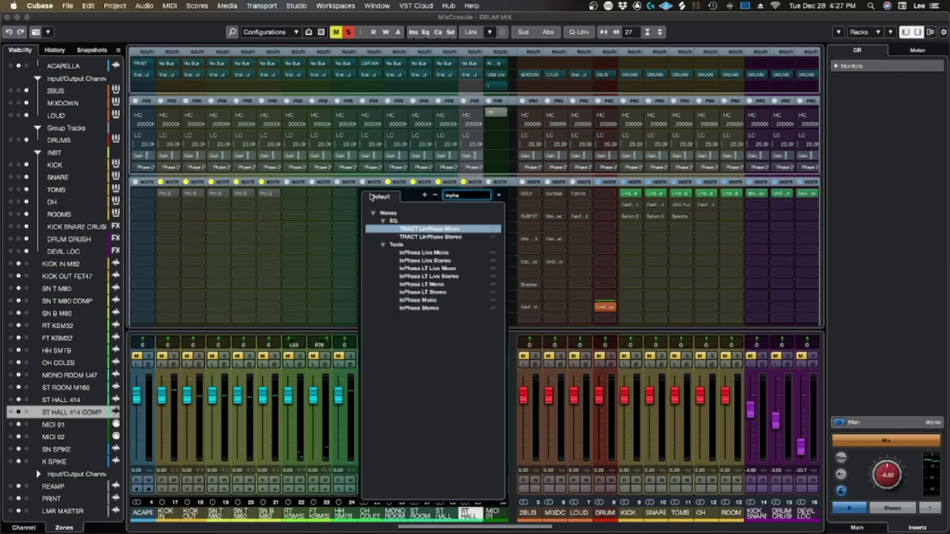
click(420, 307)
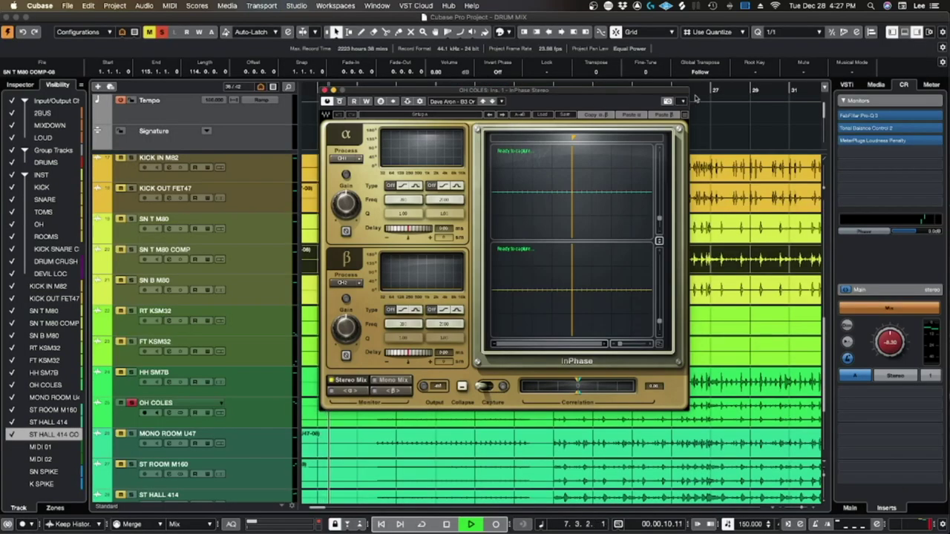
Play the soloed overheads from bar 27, capture both channels' waveforms in InPhase, and stop playback
click(707, 90)
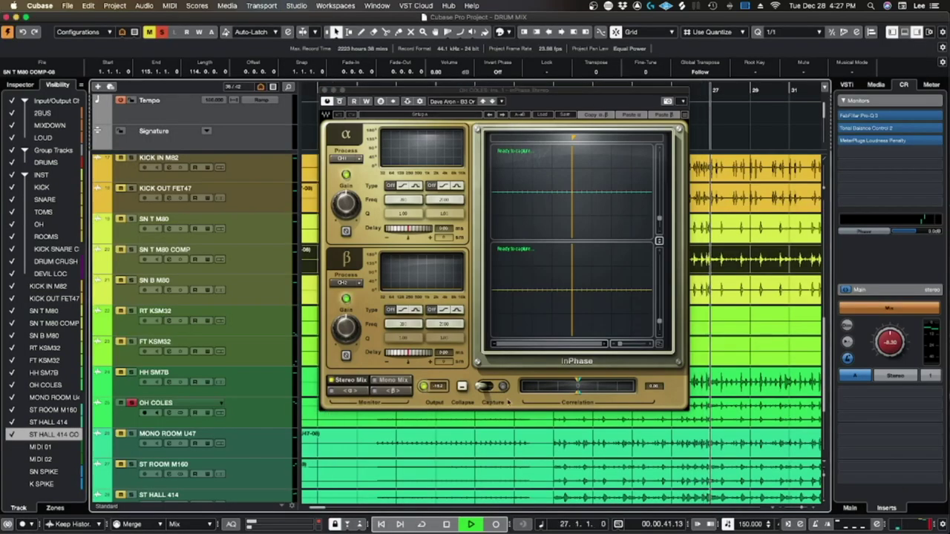
click(490, 386)
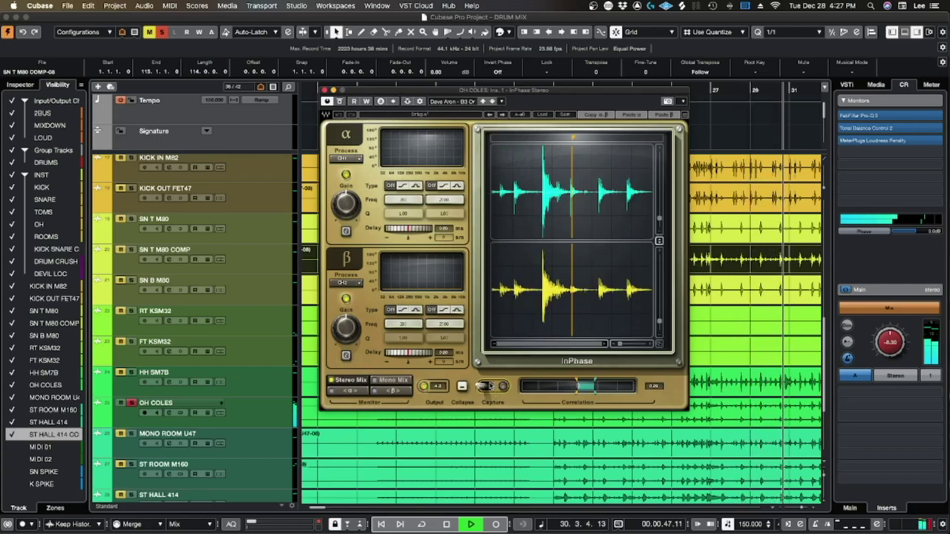
key(space)
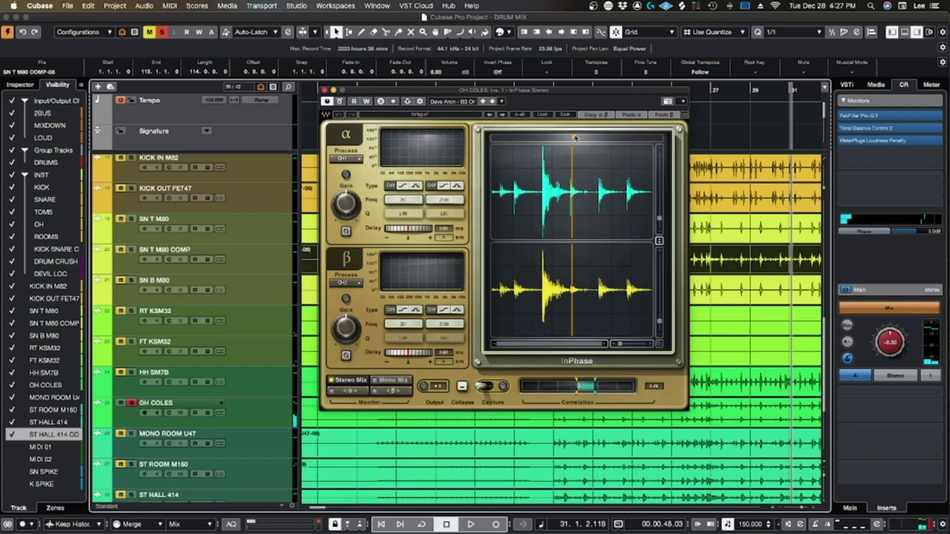
Place the InPhase marker on the loudest captured hit and zoom in on its onset in both channels
drag(547, 138, 542, 138)
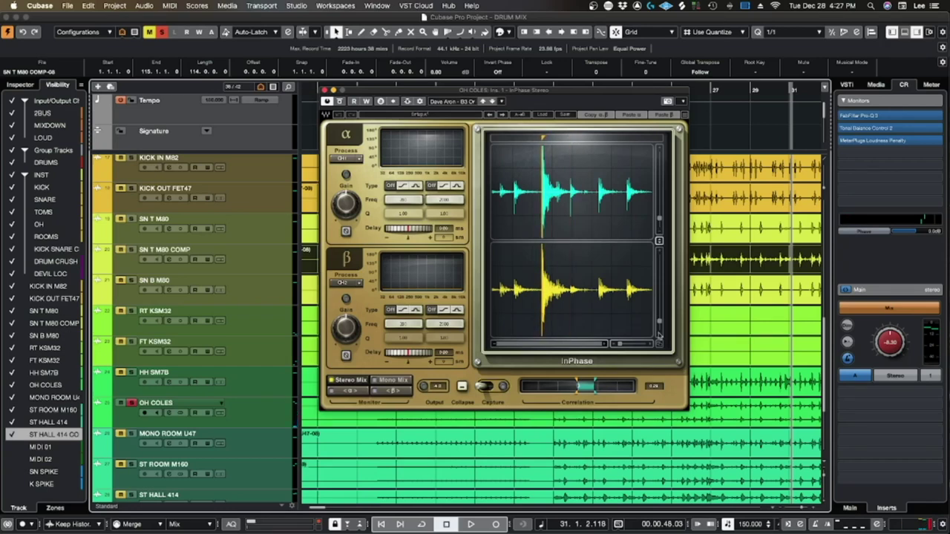
click(650, 345)
click(650, 346)
click(650, 345)
click(651, 345)
click(650, 346)
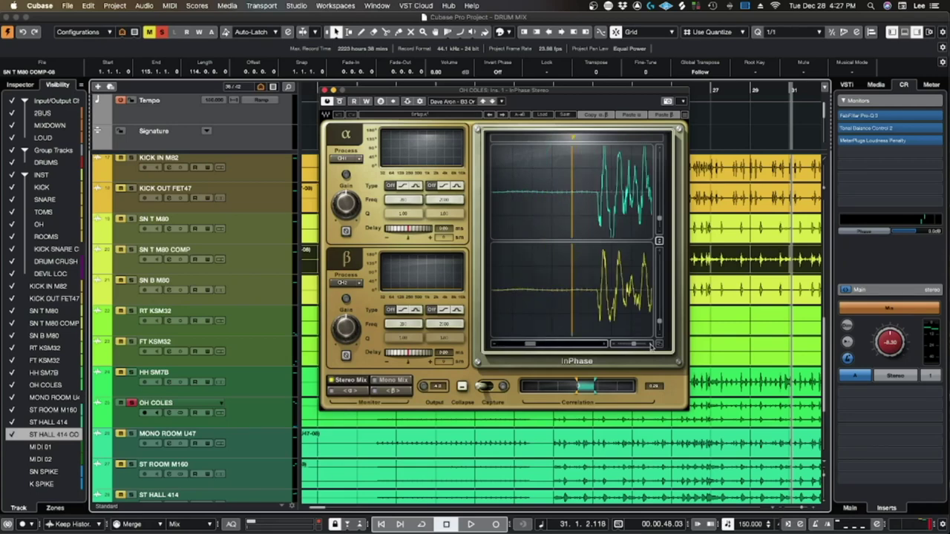
Refine the marker to the zoomed-in onset of the CH2 hit and set the CH1 delay to about -0.11 ms to align them
drag(573, 139, 597, 138)
click(651, 345)
click(651, 345)
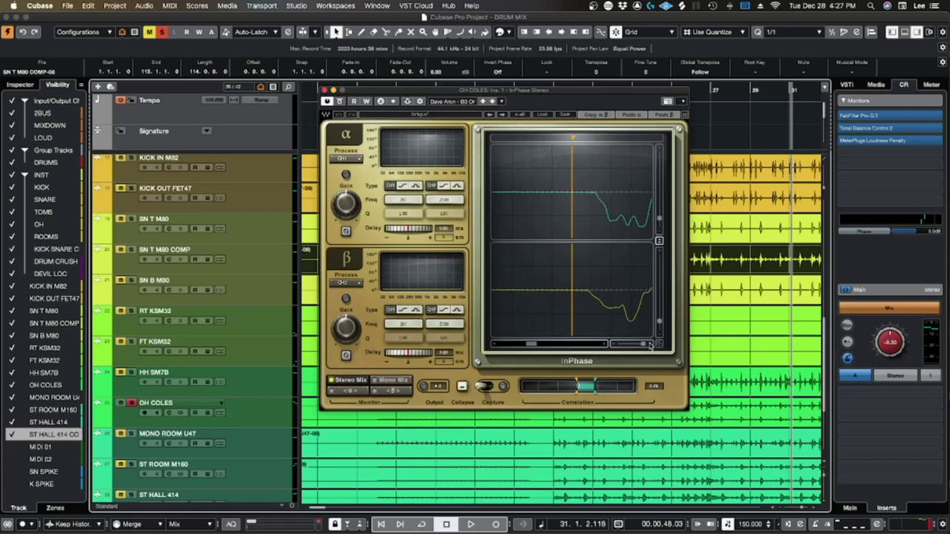
drag(573, 137, 587, 137)
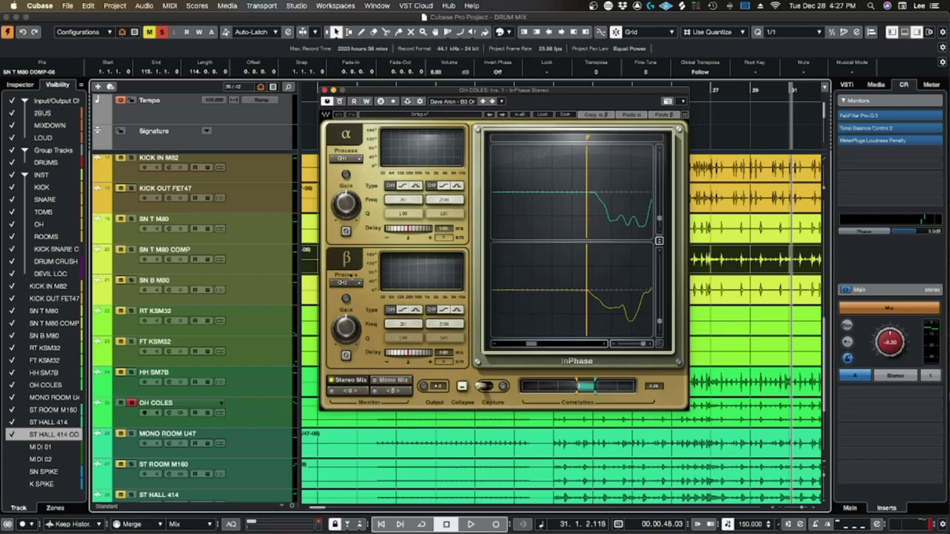
drag(410, 229, 409, 238)
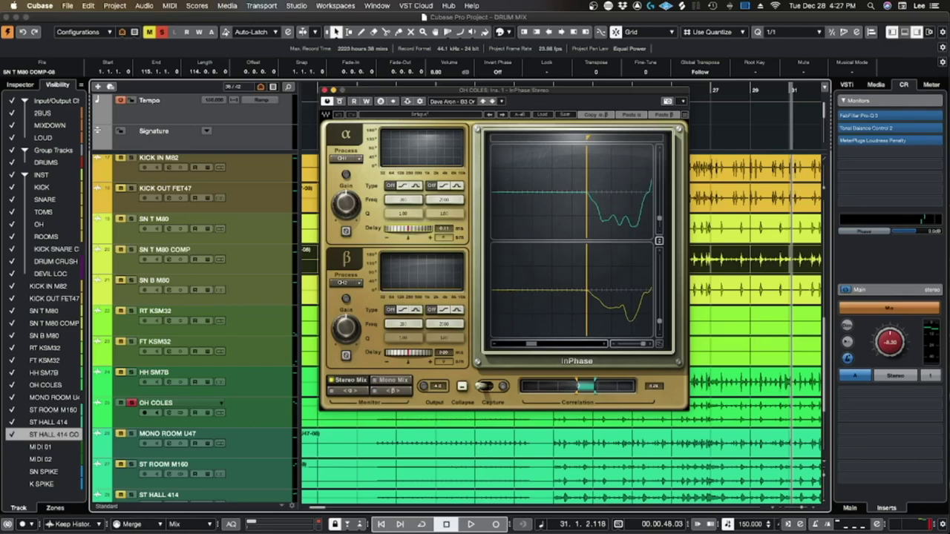
Widen the waveform view around the aligned onset, play the overheads to check the alignment, close InPhase and stop playback
drag(621, 345, 614, 345)
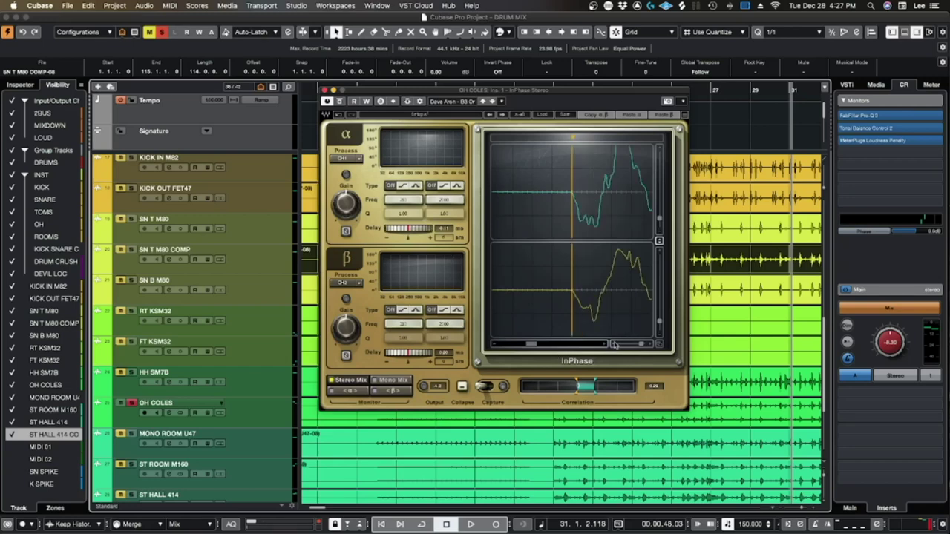
click(651, 346)
key(space)
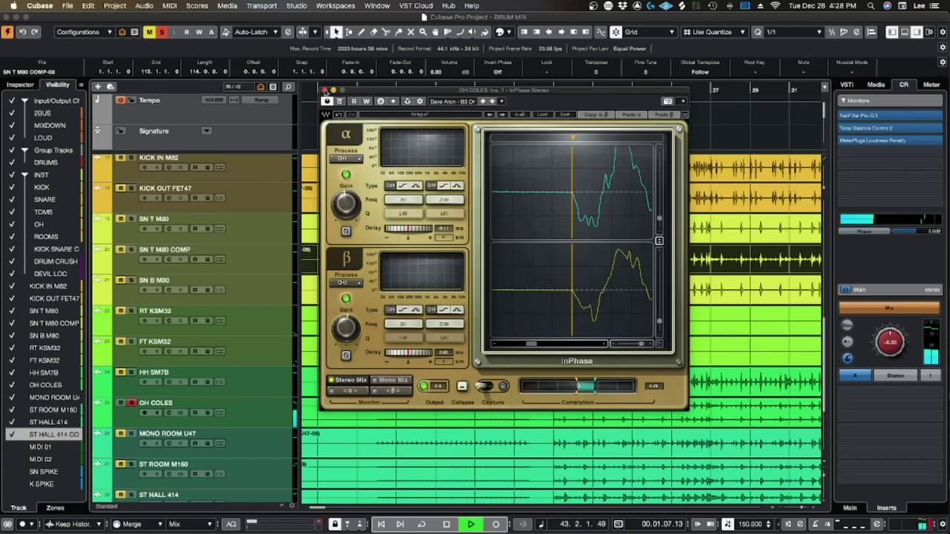
click(325, 90)
key(space)
Move the playback position to about bar 27 and insert bx_control V2 in the second insert slot of the OH COLES channel
key(g)
key(g)
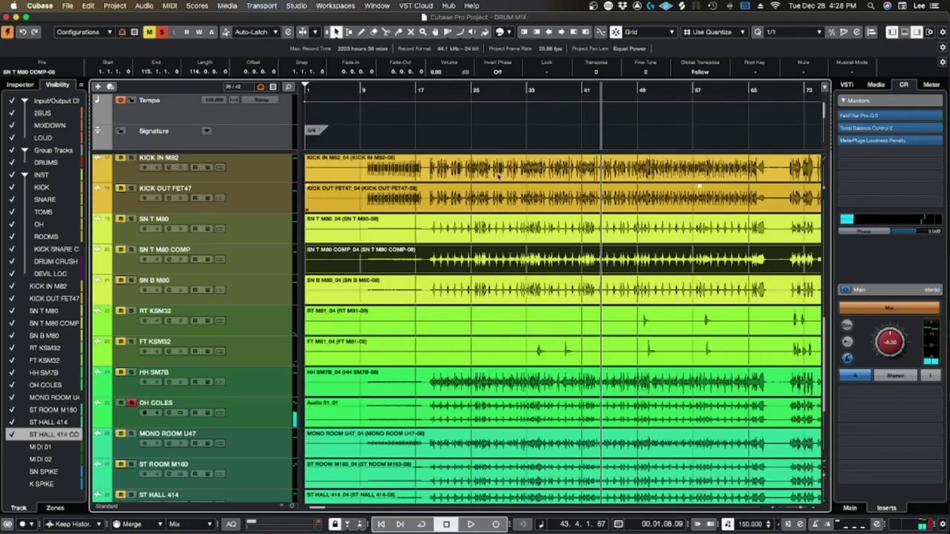
click(490, 90)
key(F3)
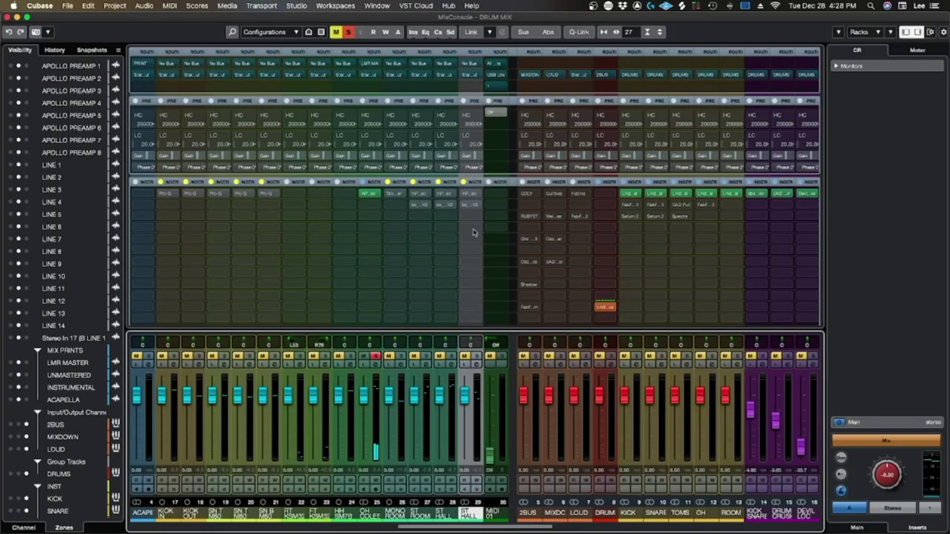
click(367, 206)
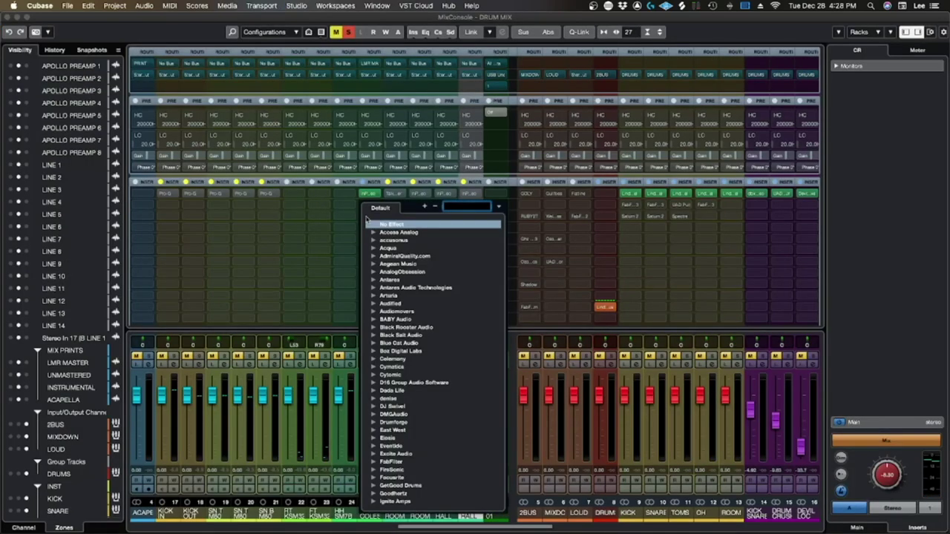
text(control)
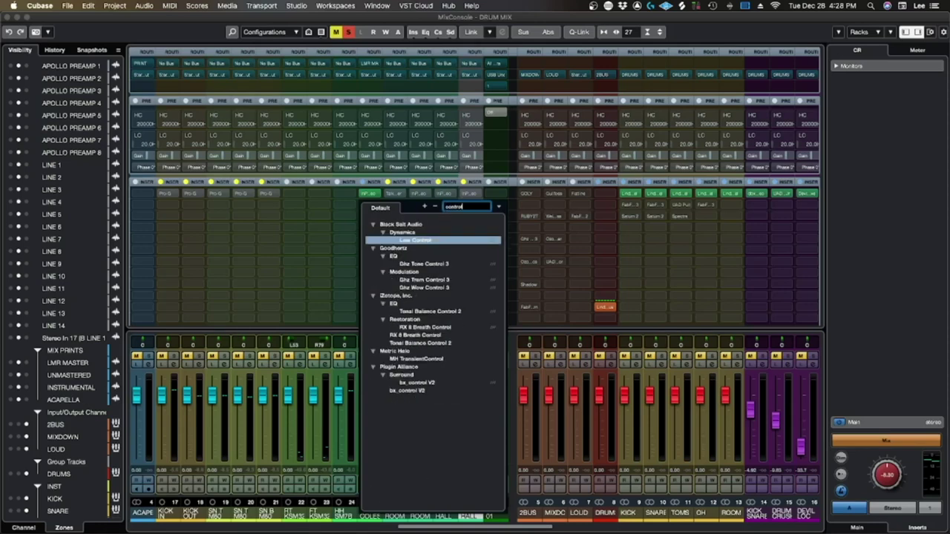
click(445, 385)
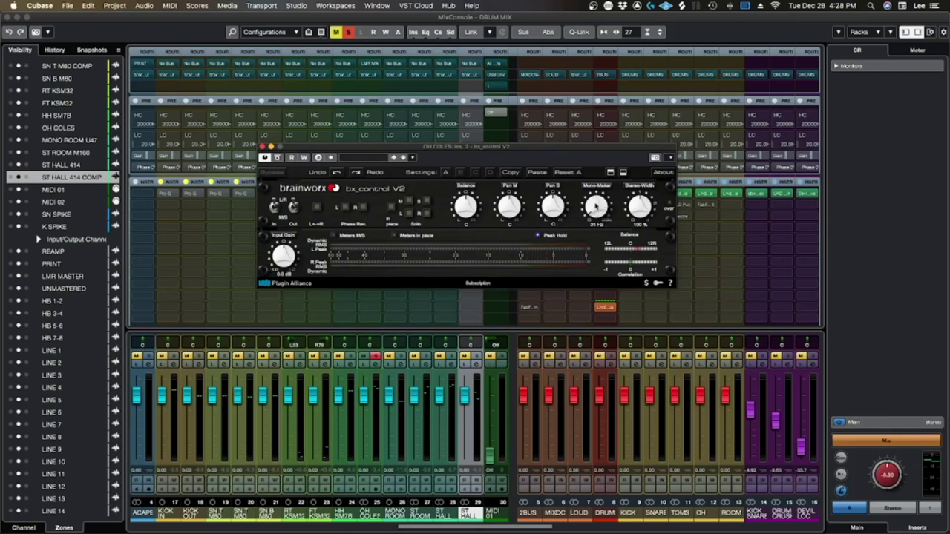
Set the Mono-Maker of bx_control V2 on OH COLES to 294 Hz during playback, recheck the setting and close the plug-in
drag(593, 192, 596, 189)
key(space)
drag(595, 204, 594, 201)
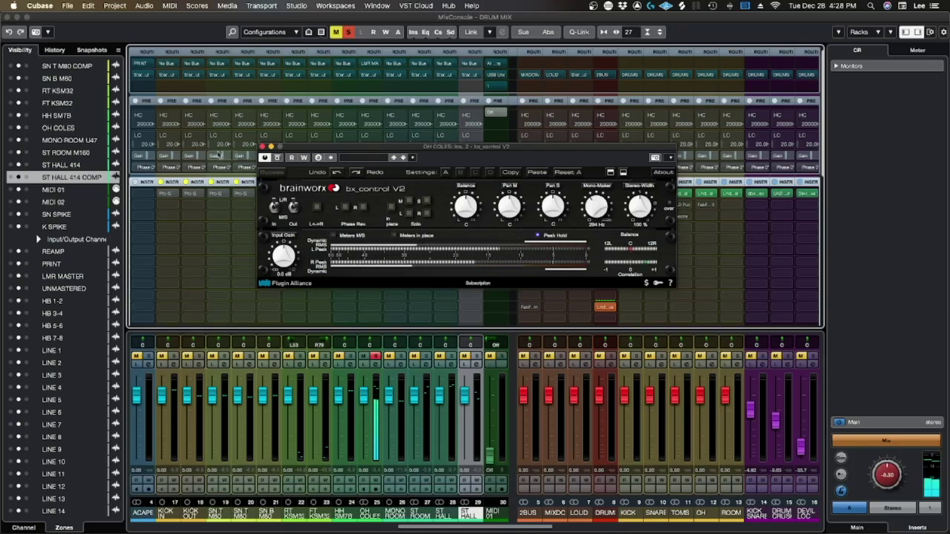
click(261, 147)
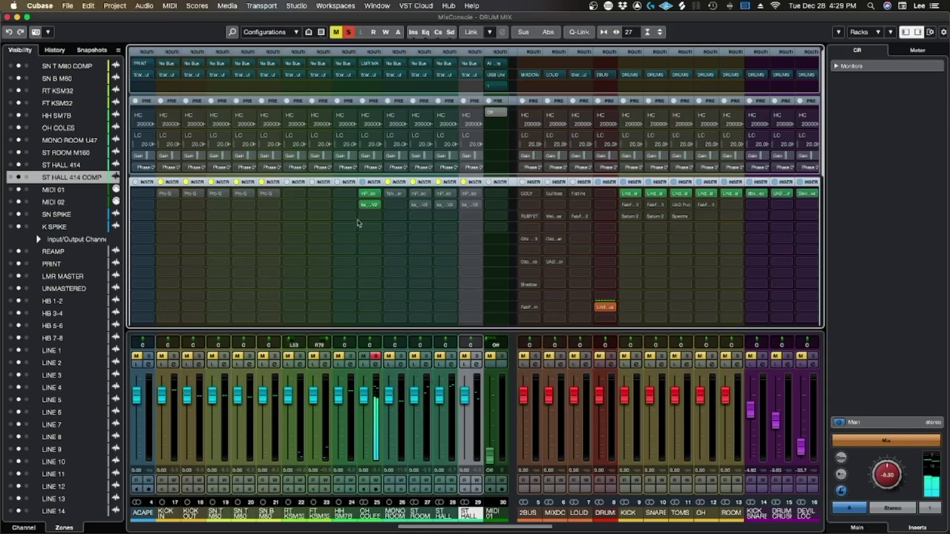
click(370, 204)
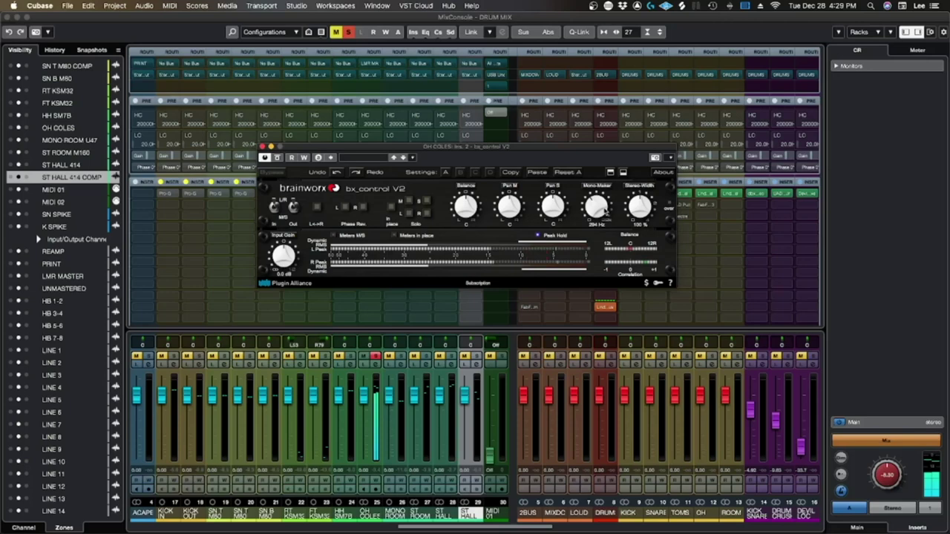
click(262, 147)
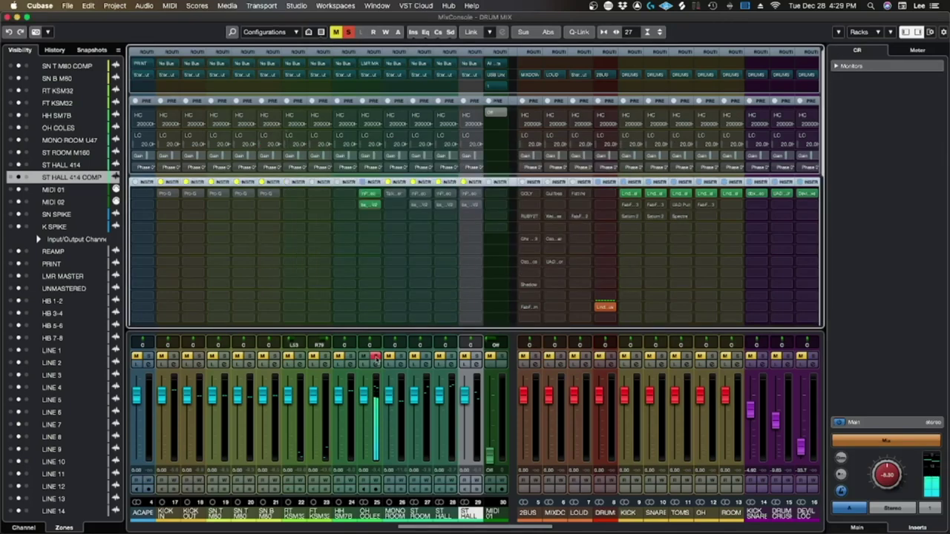
Switch the solo from OH COLES to ST ROOM M160, then open and activate the InPhase plug-in on that channel
click(375, 357)
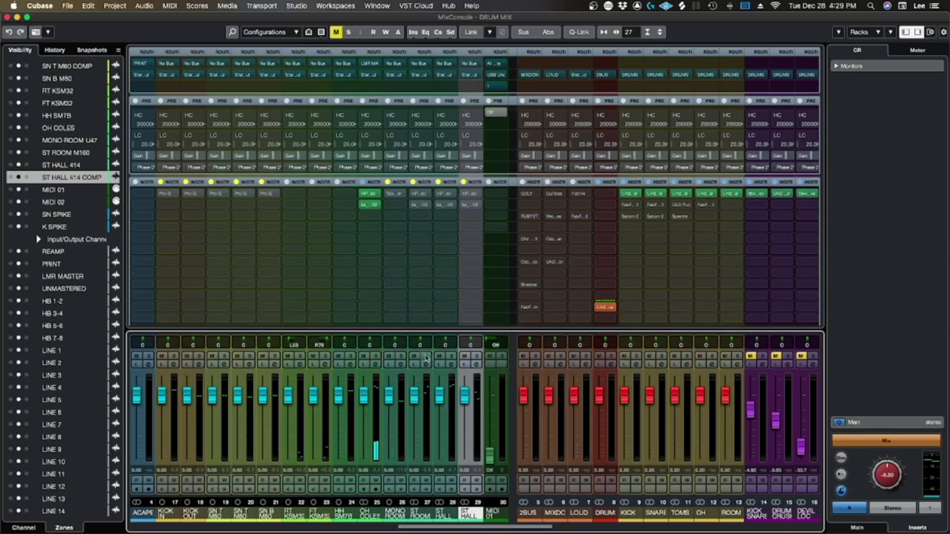
click(425, 357)
click(415, 194)
click(415, 115)
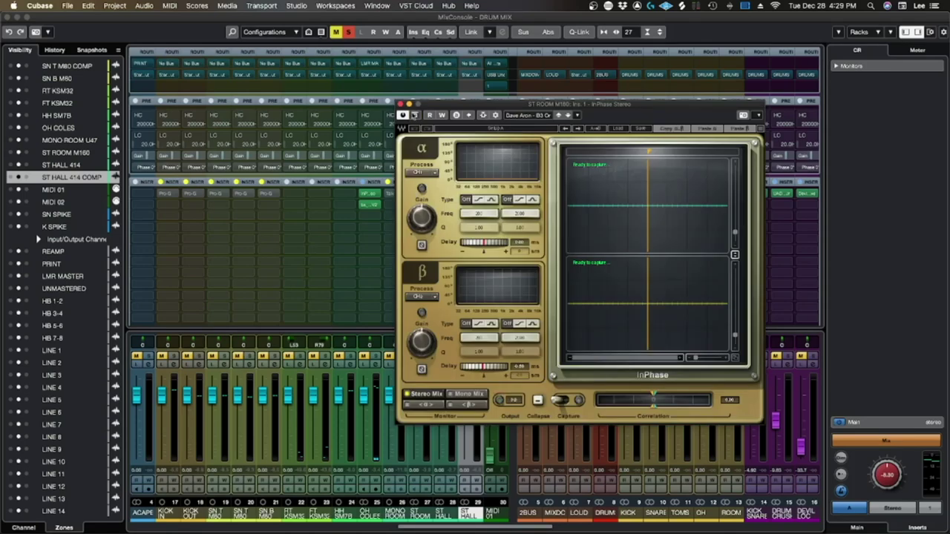
Play the soloed ST ROOM M160 track, capture both channels' waveforms in InPhase, and stop playback
key(space)
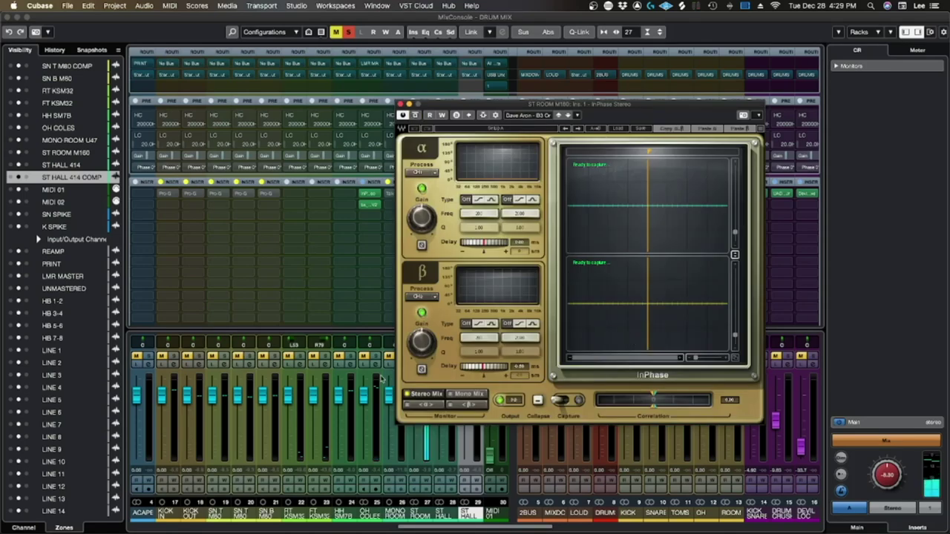
drag(592, 116, 673, 101)
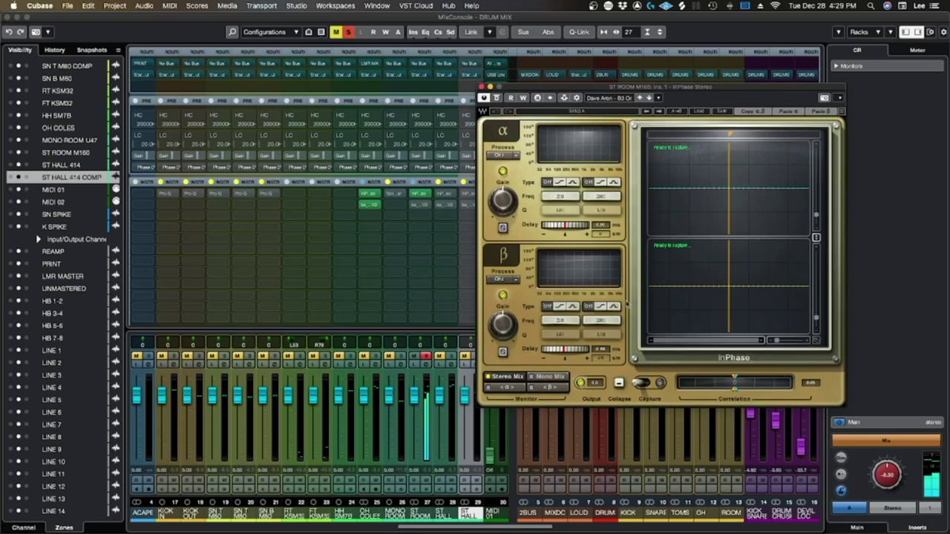
click(645, 383)
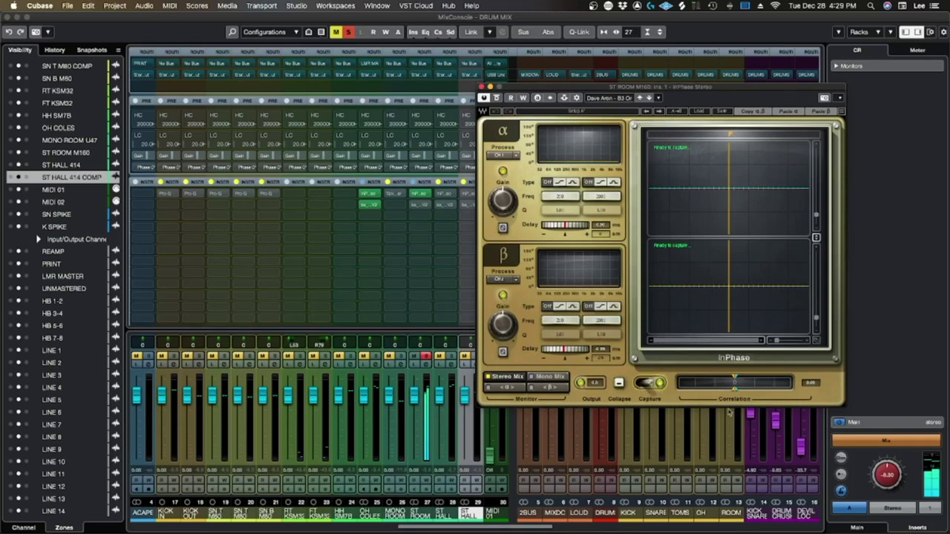
key(space)
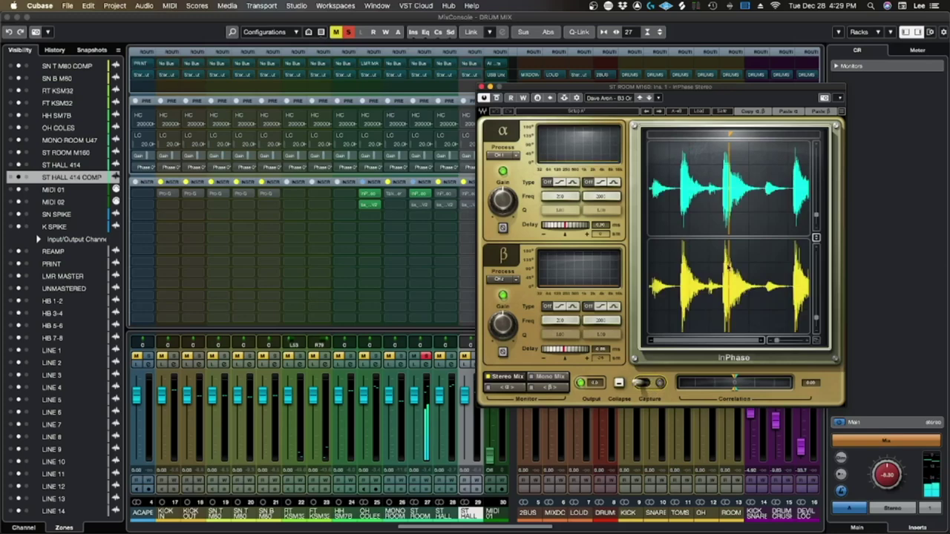
Place the InPhase marker on the middle captured hit of ST ROOM M160 and zoom in on its onset
drag(729, 297, 725, 297)
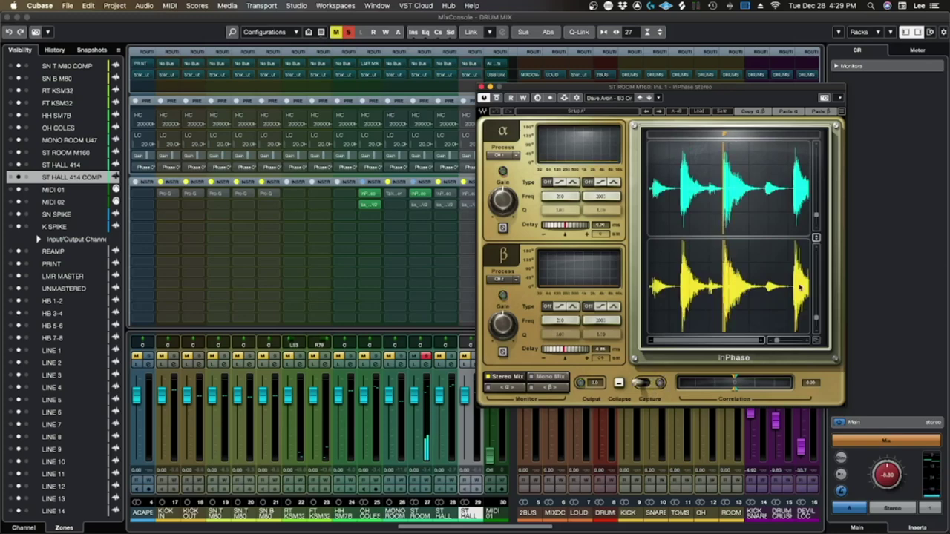
drag(777, 340, 798, 338)
drag(703, 340, 702, 342)
click(762, 341)
click(762, 342)
click(762, 341)
Move the marker to the first CH2 peak, adjust the CH1 delay to line its peak up, and audition the room track
mouse_move(815, 137)
mouse_down()
mouse_move(731, 136)
mouse_move(766, 136)
mouse_up()
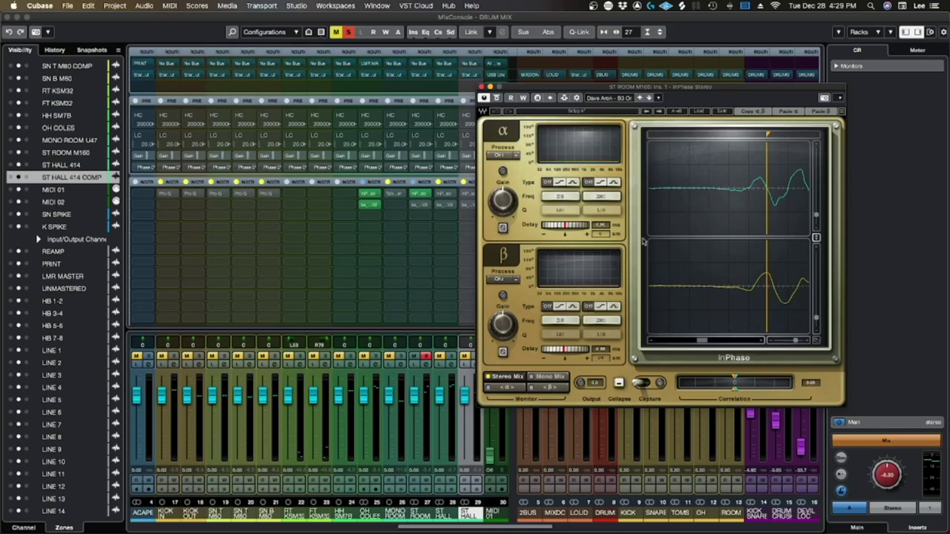
drag(577, 224, 585, 224)
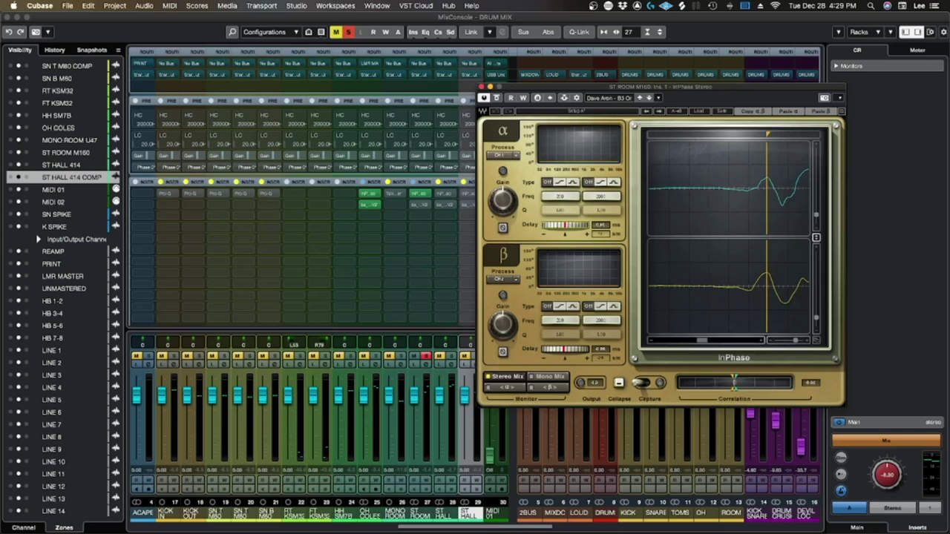
key(space)
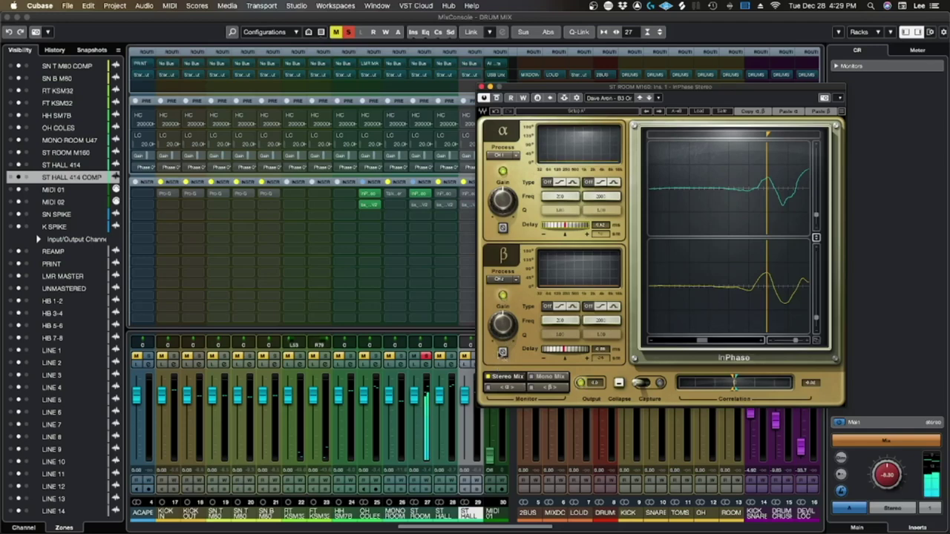
drag(506, 322, 506, 327)
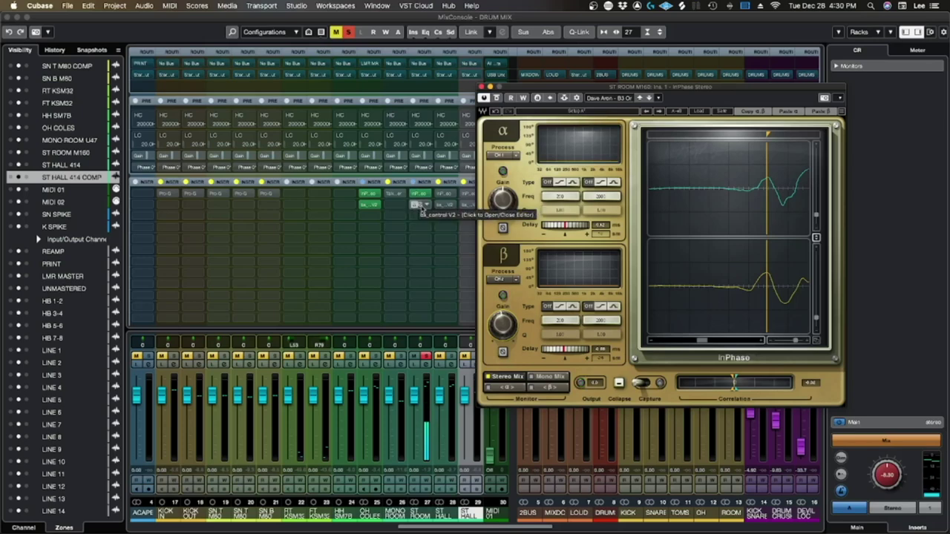
Activate bx_control V2 on ST ROOM M160, review its settings in the editor, and unsolo the channel
click(421, 207)
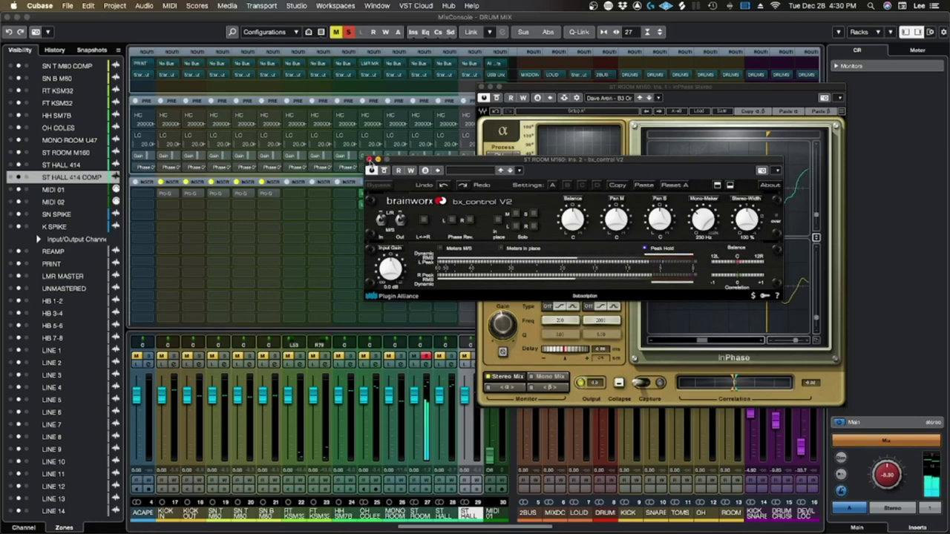
click(370, 159)
click(426, 357)
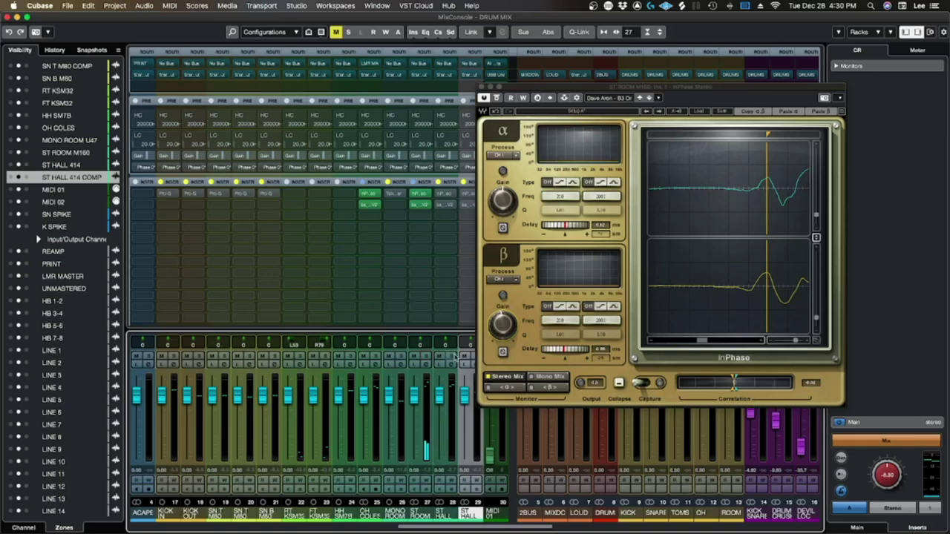
Solo the ST HALL 414 channel, open and activate its InPhase plug-in, and position the plug-in window clear of the channel's controls
click(450, 357)
click(447, 195)
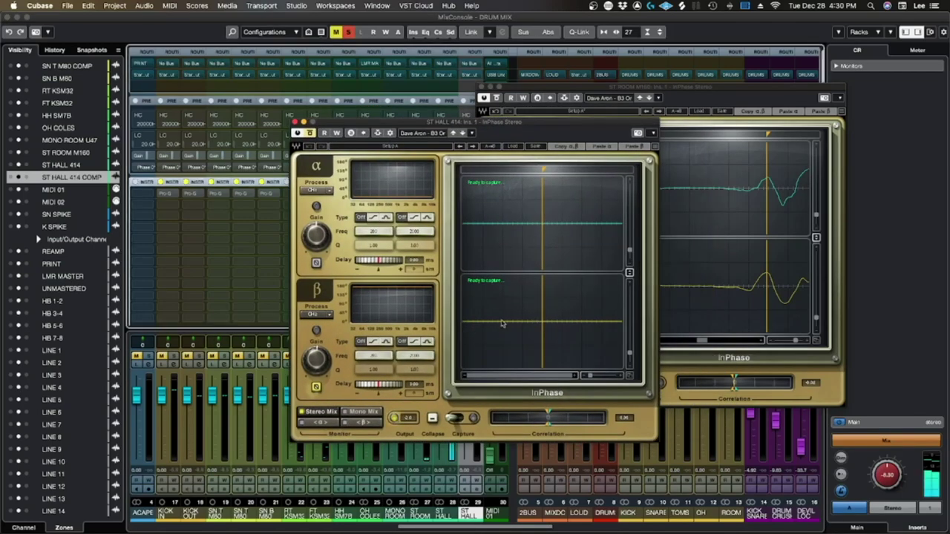
drag(486, 123, 676, 76)
drag(742, 75, 583, 132)
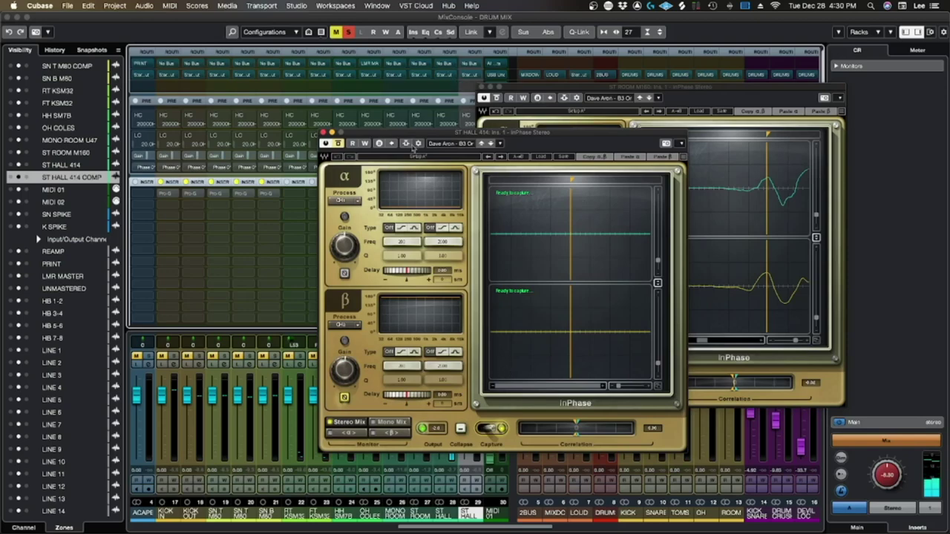
click(462, 132)
drag(463, 132, 375, 138)
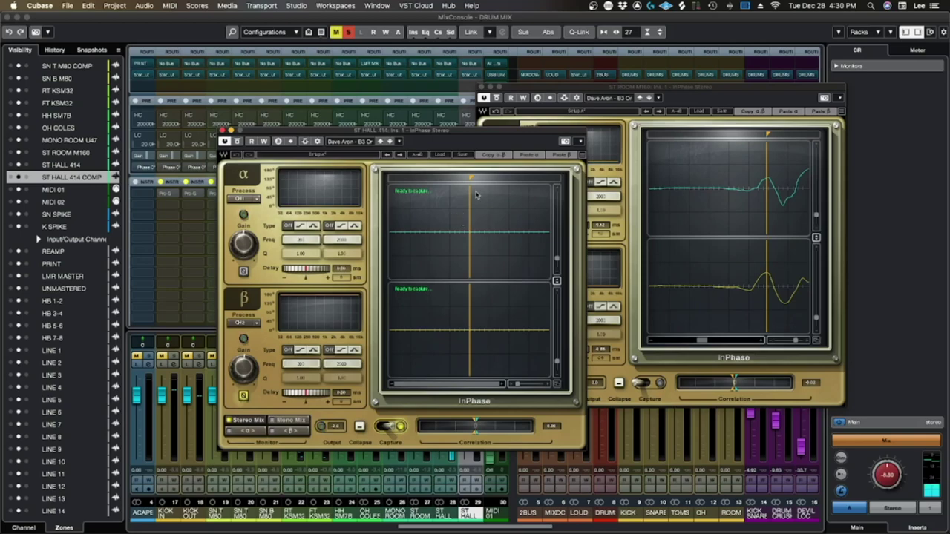
drag(446, 132, 722, 77)
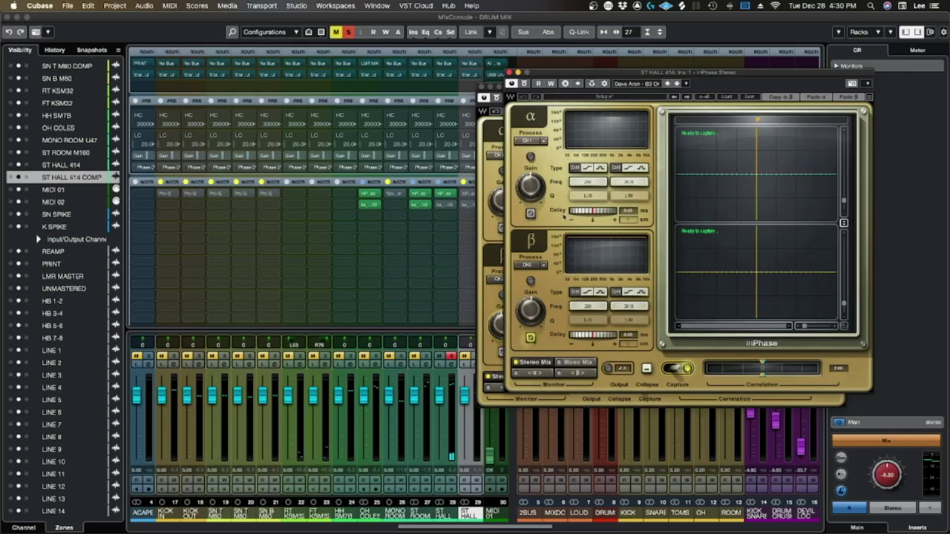
Close the ST ROOM M160 InPhase window and capture both ST HALL 414 channels' waveforms in InPhase during playback
click(677, 368)
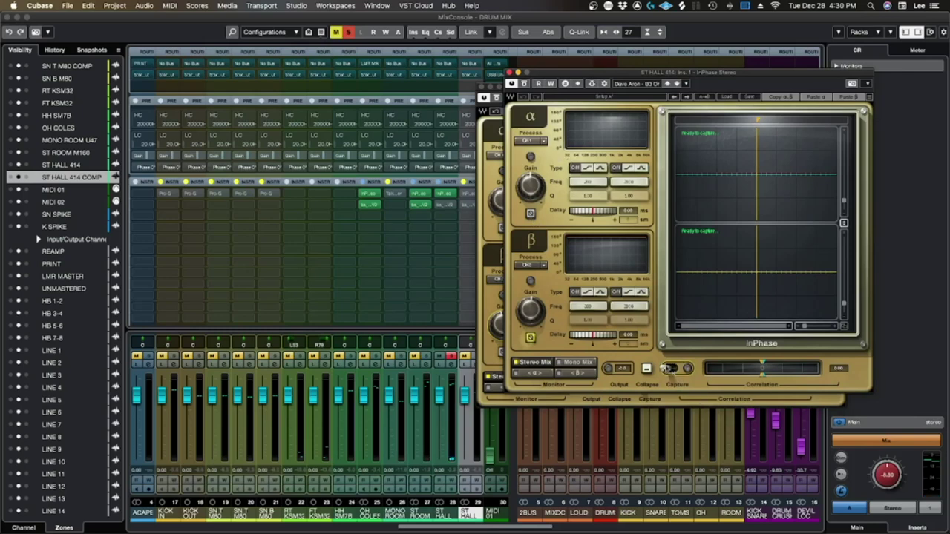
click(450, 356)
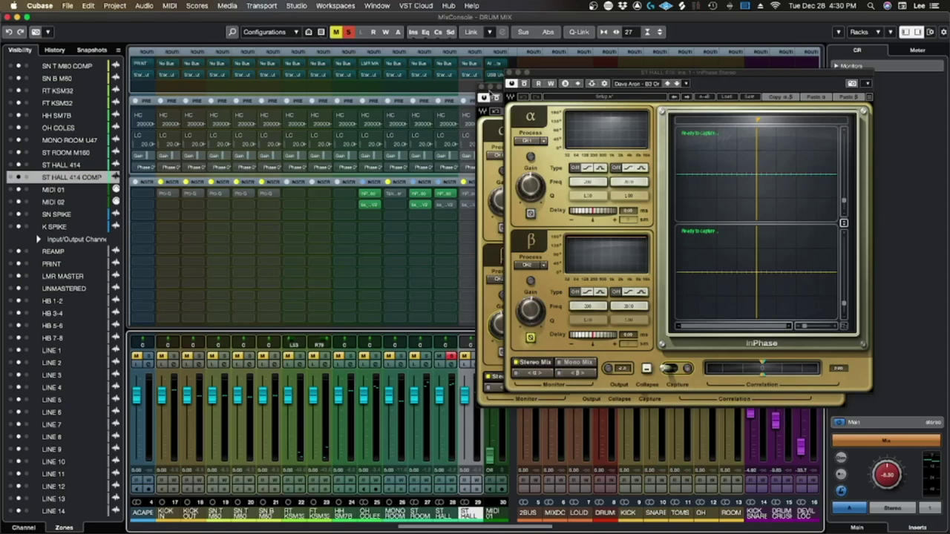
click(483, 87)
key(F3)
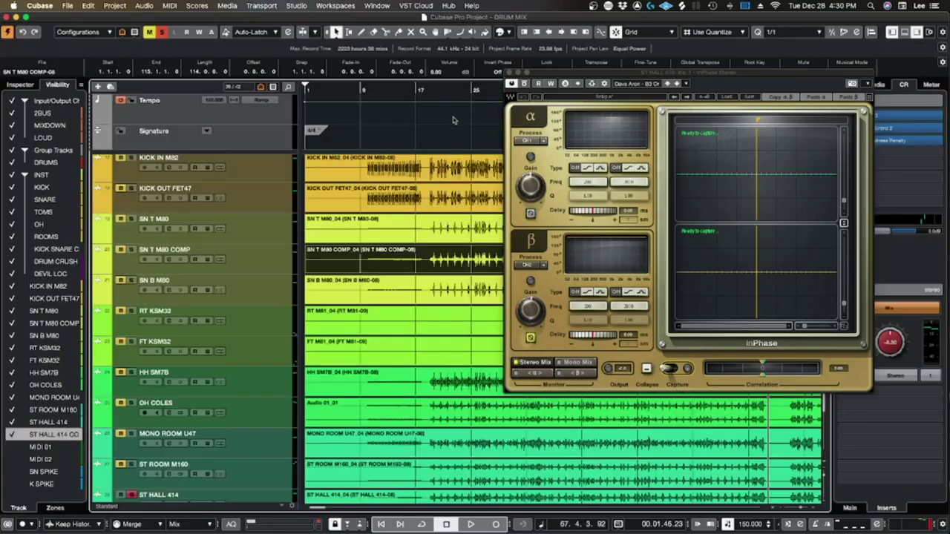
key(F3)
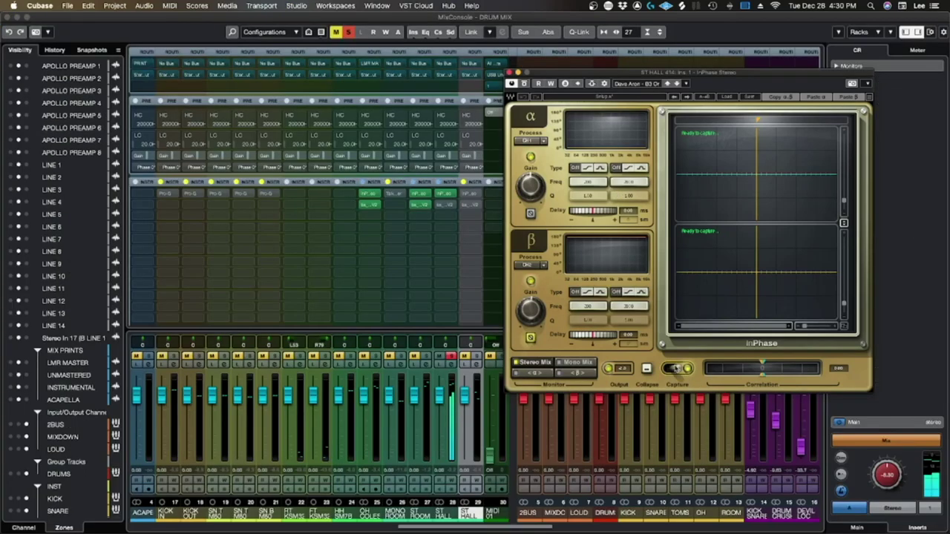
click(677, 369)
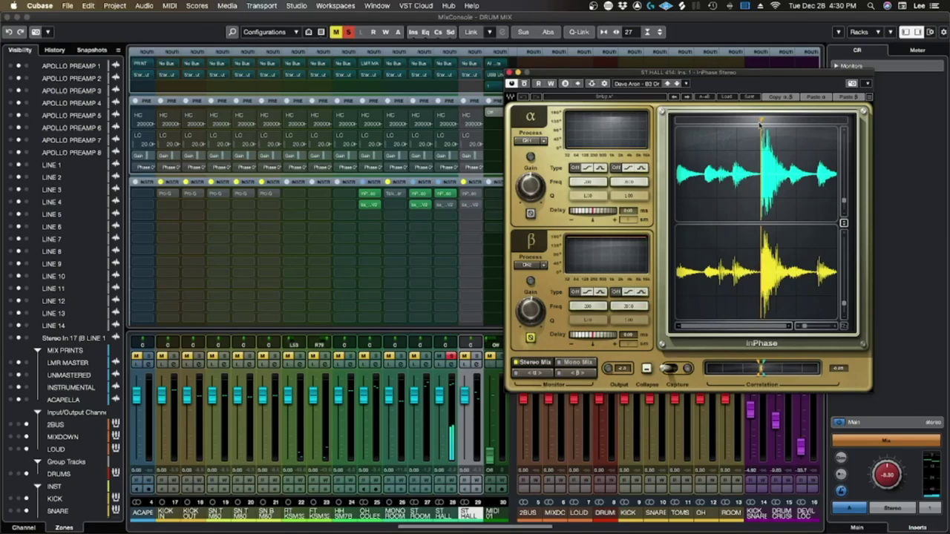
Zoom in on the loudest captured ST HALL 414 hit and place the InPhase marker on its onset
click(836, 327)
click(836, 327)
click(836, 328)
click(836, 327)
click(835, 327)
click(836, 328)
drag(755, 119, 813, 120)
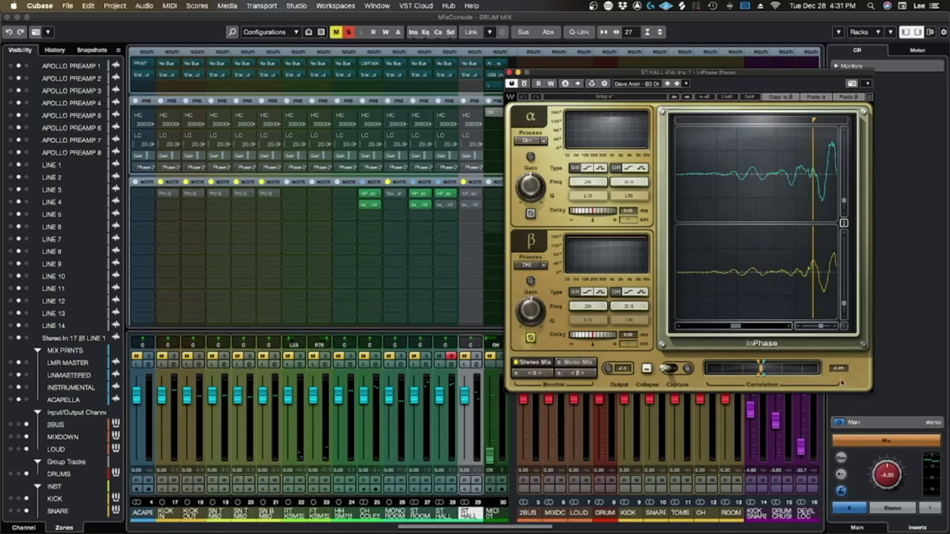
click(789, 326)
click(790, 327)
click(789, 327)
click(790, 327)
click(790, 327)
click(790, 327)
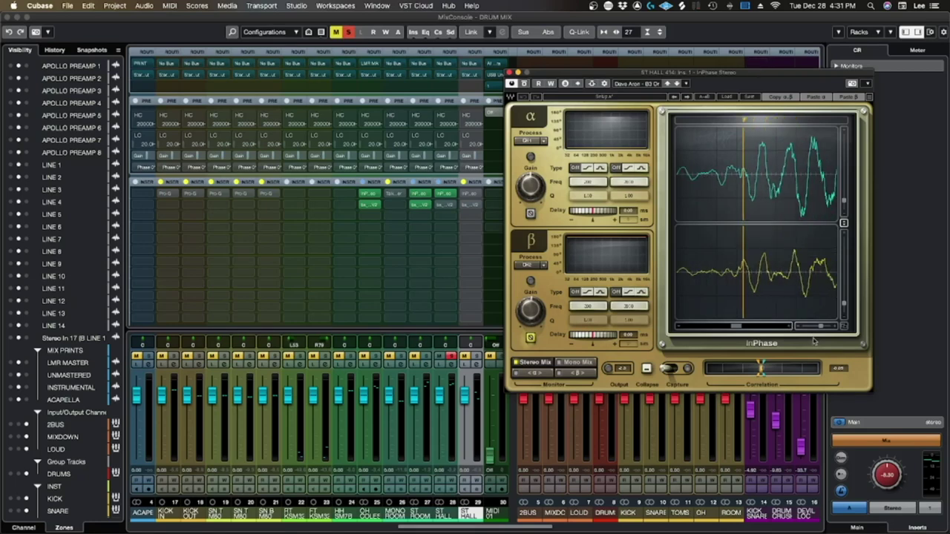
Recenter the view on the marked ST HALL 414 hit and move the InPhase marker to its first large alpha peak
click(799, 326)
click(800, 327)
click(800, 326)
click(800, 326)
click(799, 327)
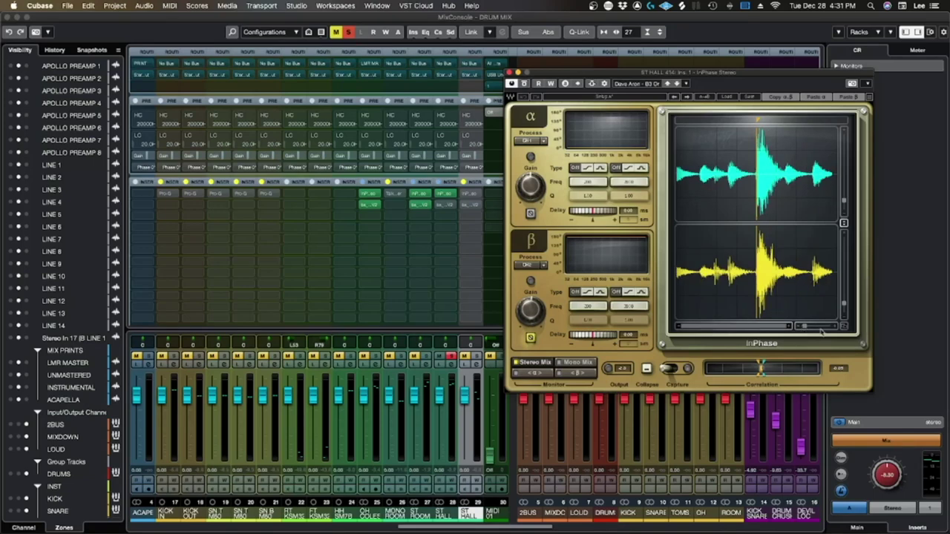
click(833, 328)
click(834, 327)
click(834, 328)
click(834, 328)
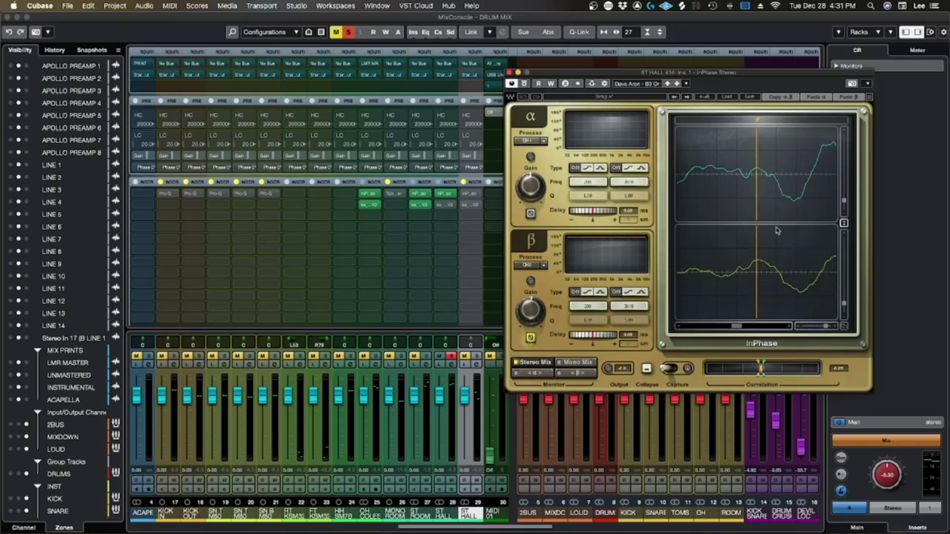
click(798, 327)
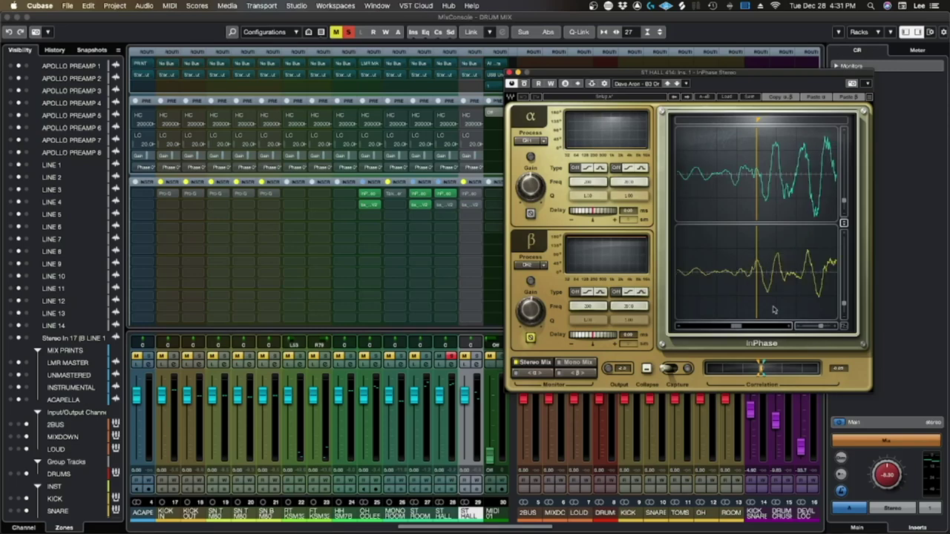
drag(756, 120, 773, 120)
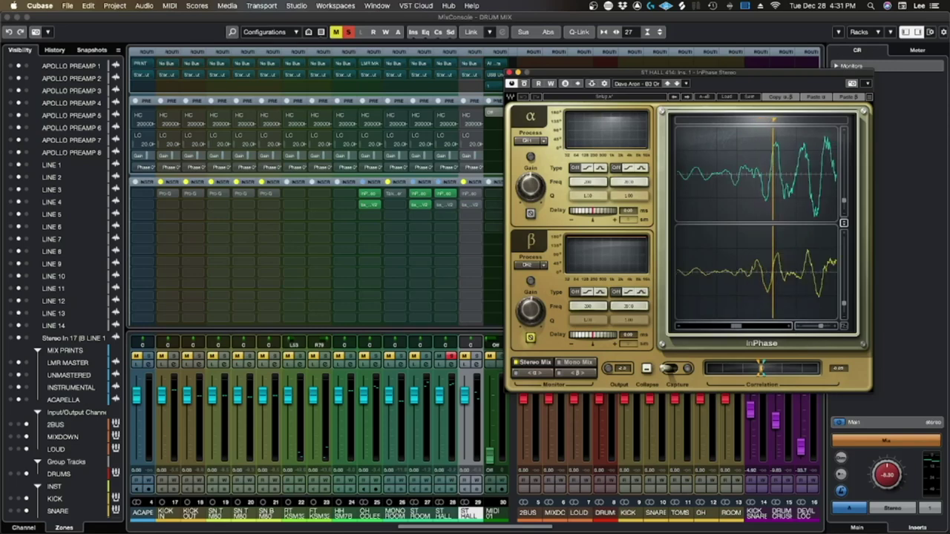
Zoom in on the marked peak and delay channel alpha in InPhase until its peak lines up with channel beta's
click(835, 327)
click(798, 329)
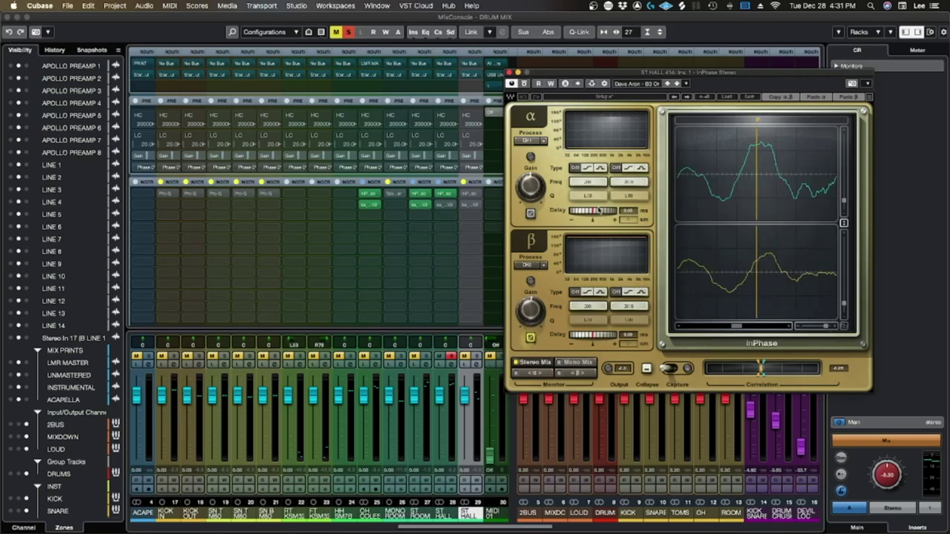
drag(603, 210, 613, 211)
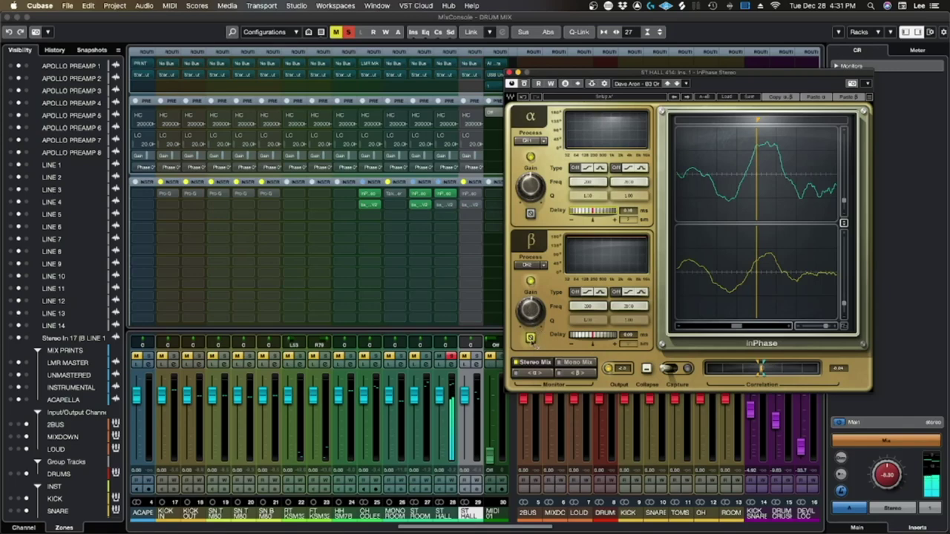
Compare the ST HALL 414 sound and correlation with channel beta's polarity inversion off and on during playback
click(530, 338)
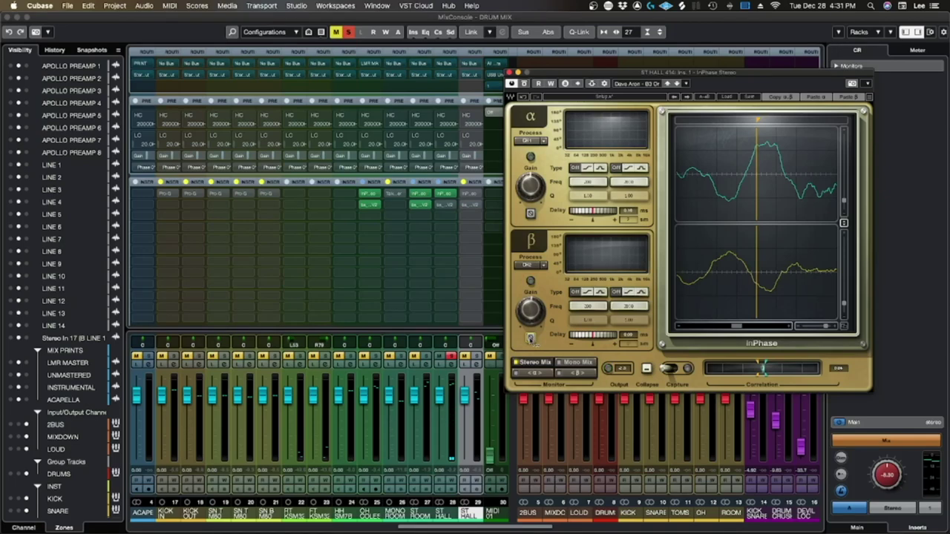
click(530, 338)
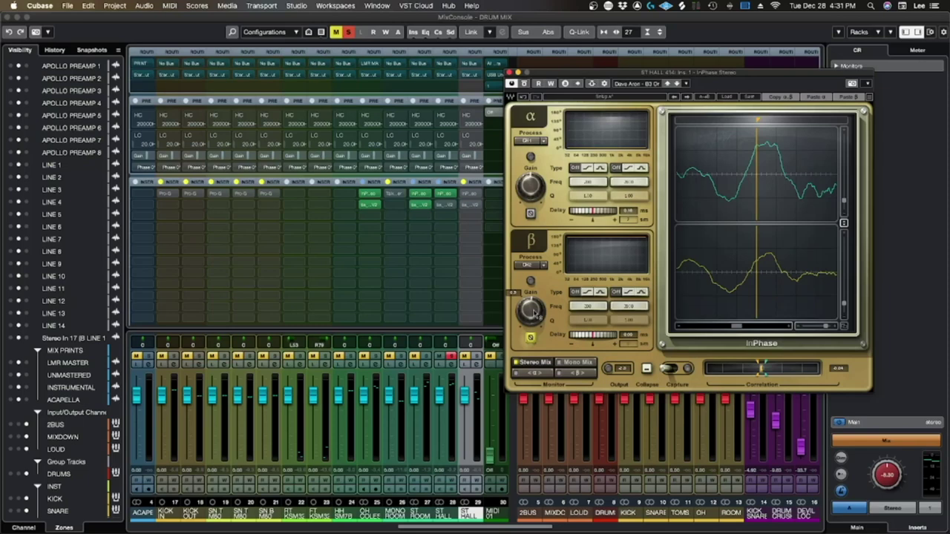
key(space)
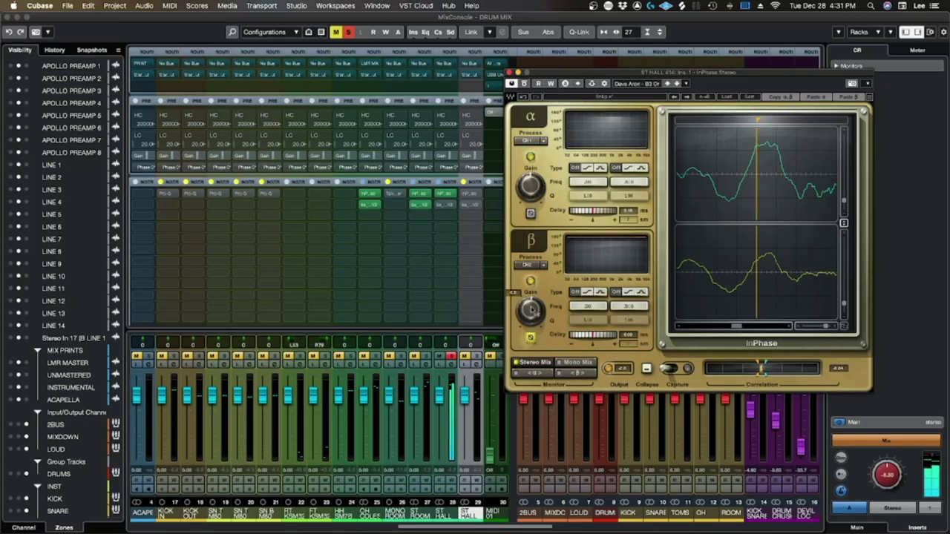
drag(532, 310, 532, 309)
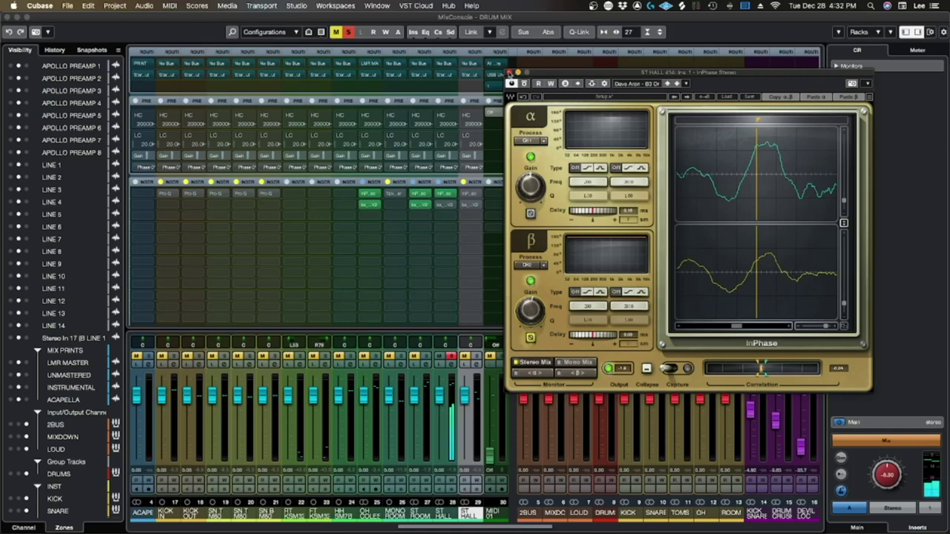
Close the ST HALL 414 InPhase window and check the channel's bx_control V2 Mono-Maker setting in its editor
click(512, 73)
click(439, 204)
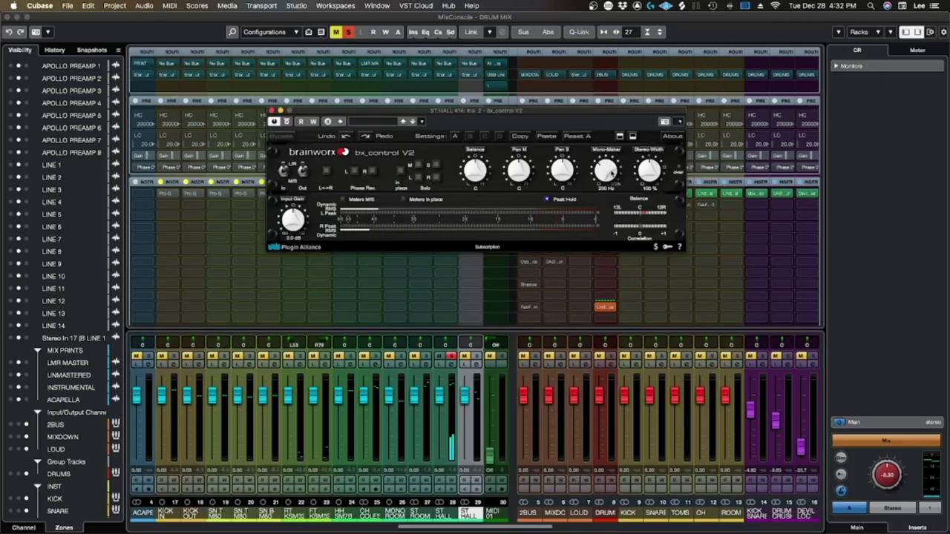
drag(505, 111, 511, 127)
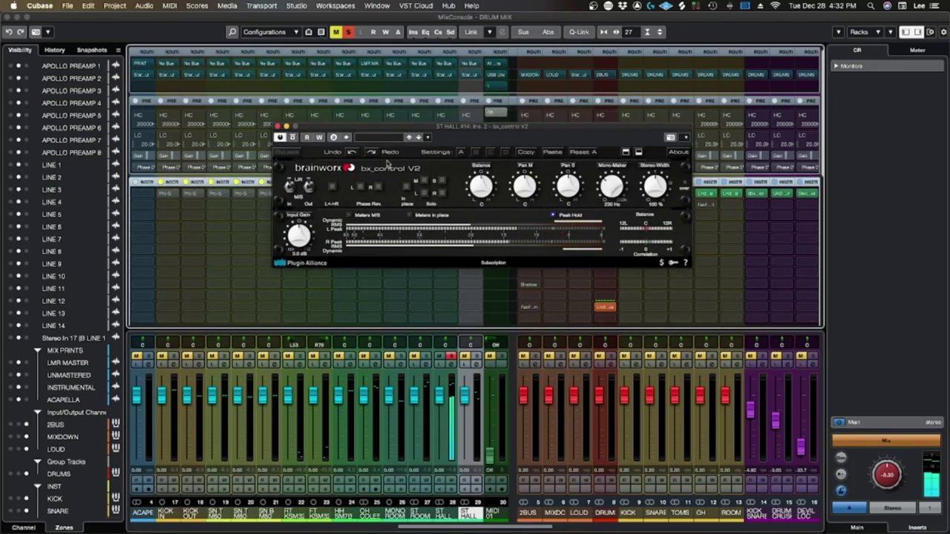
click(277, 127)
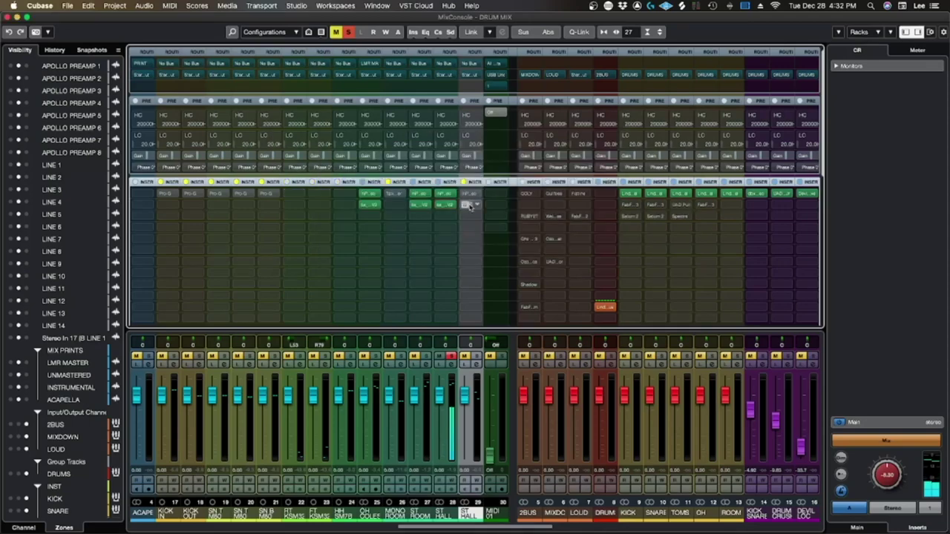
Compare the ST HALL 414 and ST HALL 414 COMP clips in the arrangement, and copy the ST HALL 414 insert rack onto ST HALL 414 COMP
click(448, 515)
click(471, 514)
key(space)
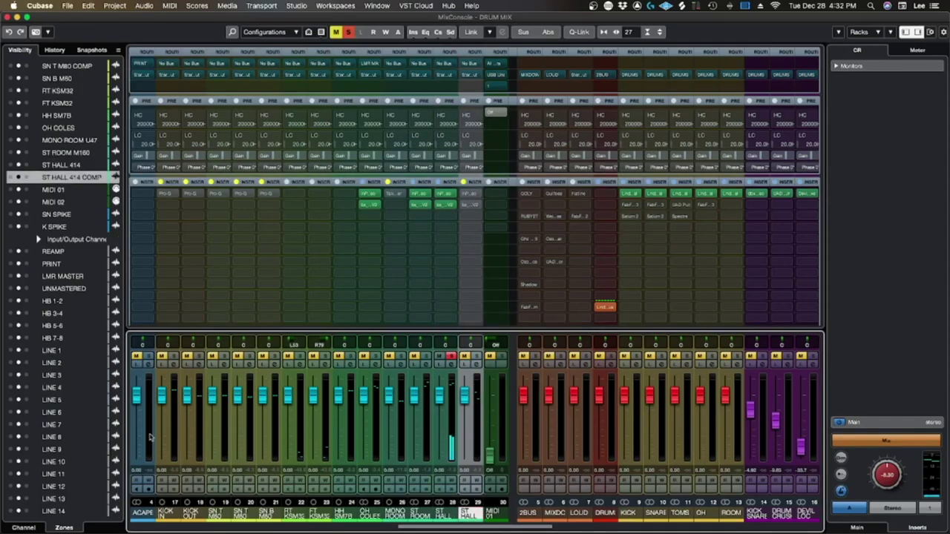
key(F3)
click(375, 420)
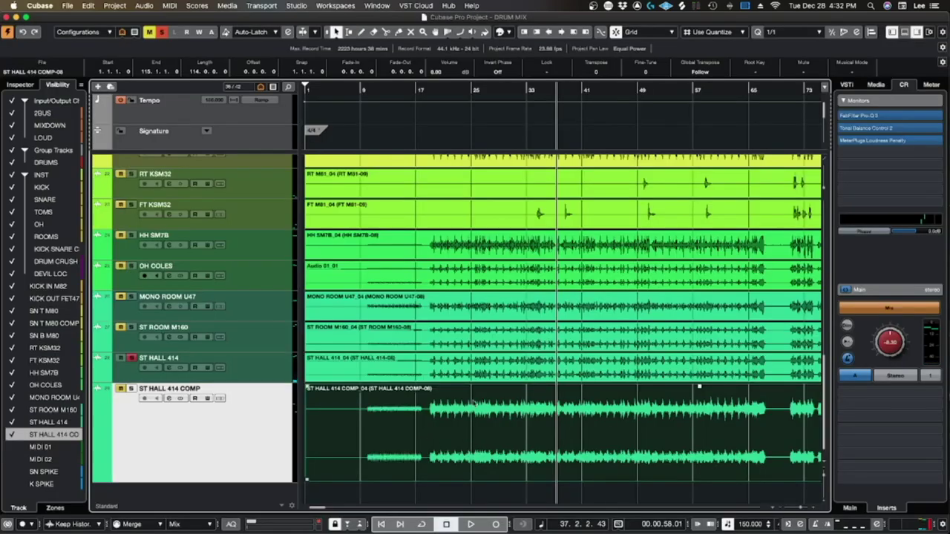
click(470, 372)
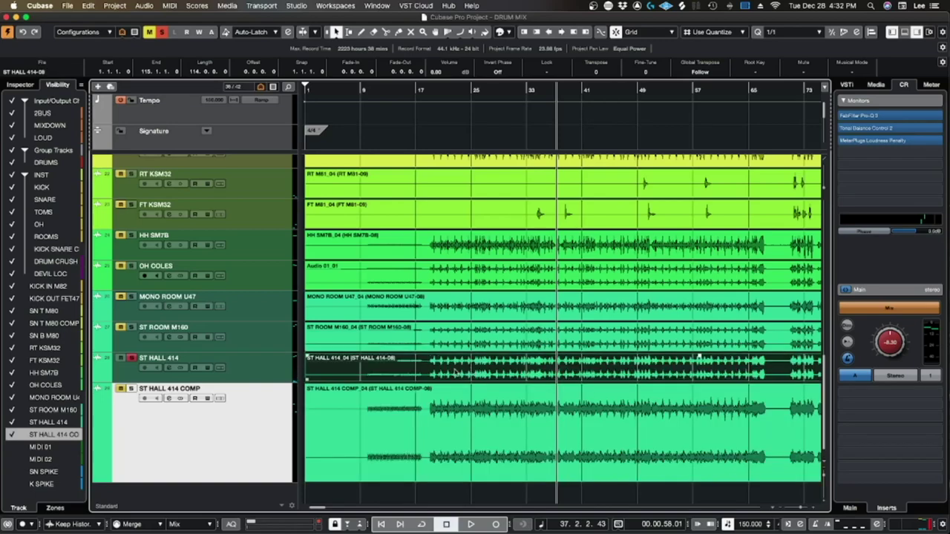
key(F3)
drag(445, 183, 471, 190)
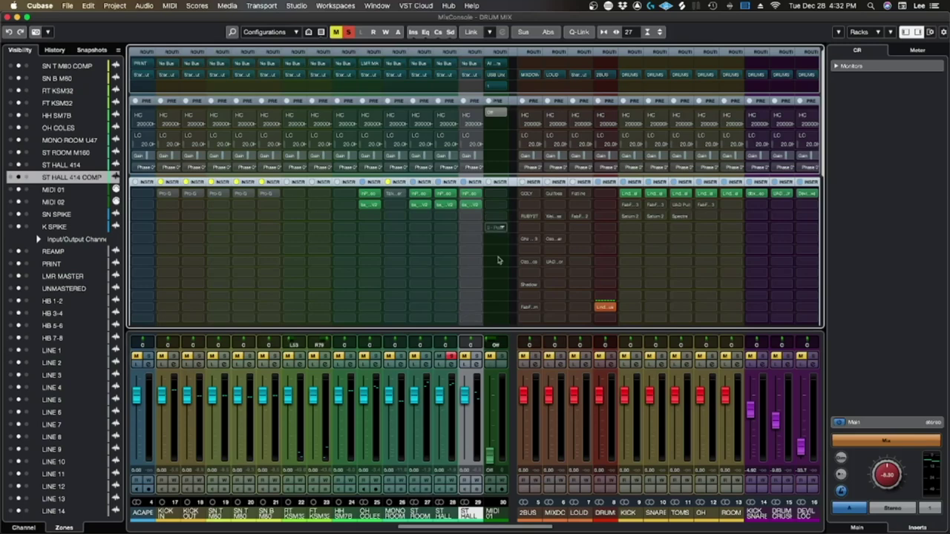
Audition ST HALL 414 COMP against ST HALL 414 by soloing the channels together and individually
click(477, 357)
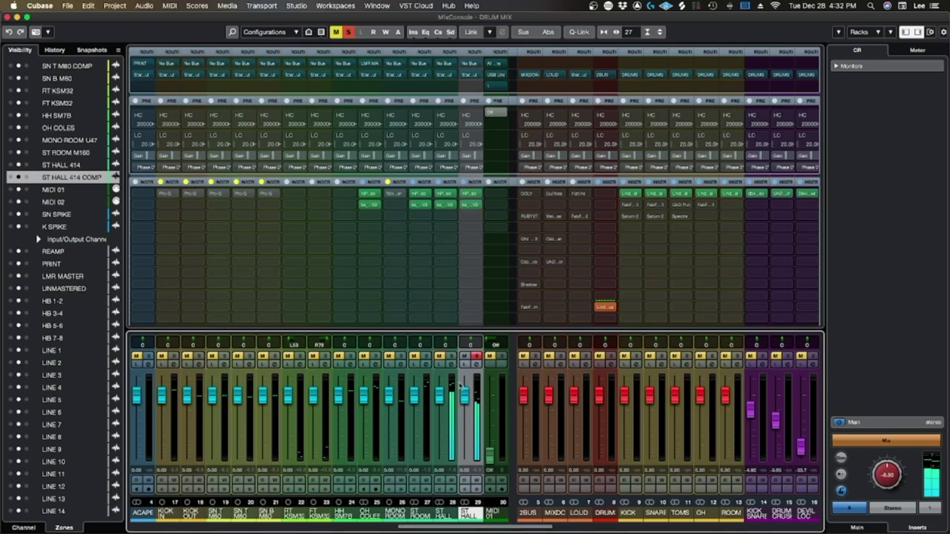
drag(466, 398, 466, 397)
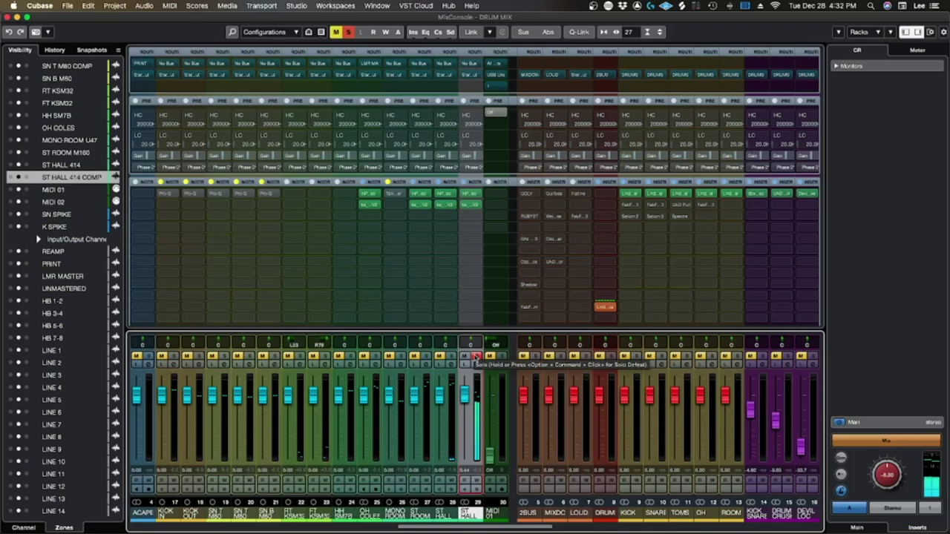
click(451, 357)
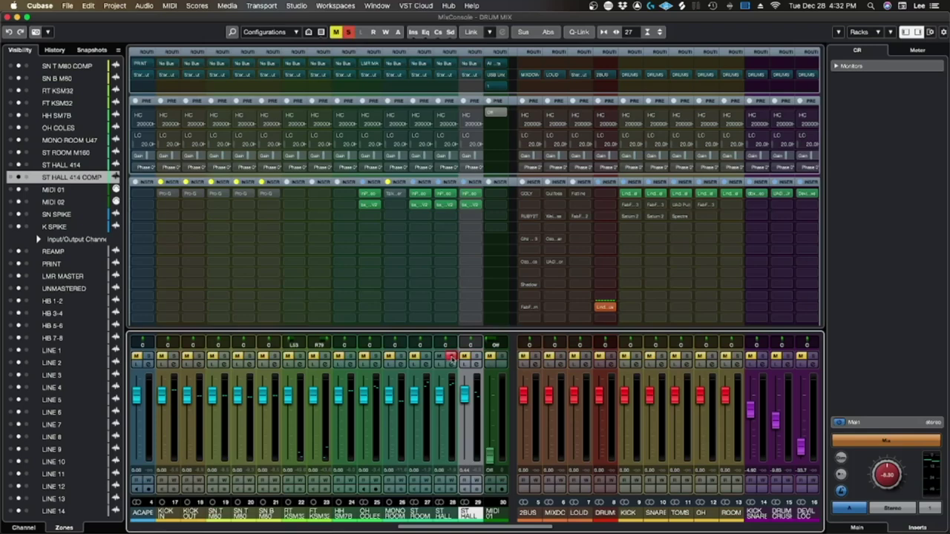
Clear the remaining solo and lower the ST HALL 414 COMP fader well below ST HALL 414, reducing ST HALL 414 only slightly
click(451, 357)
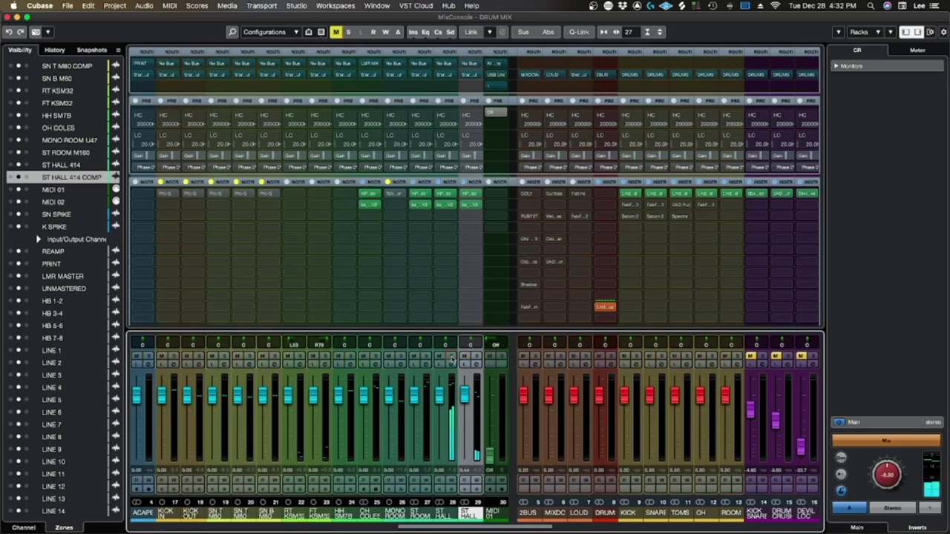
drag(466, 395, 468, 432)
click(440, 400)
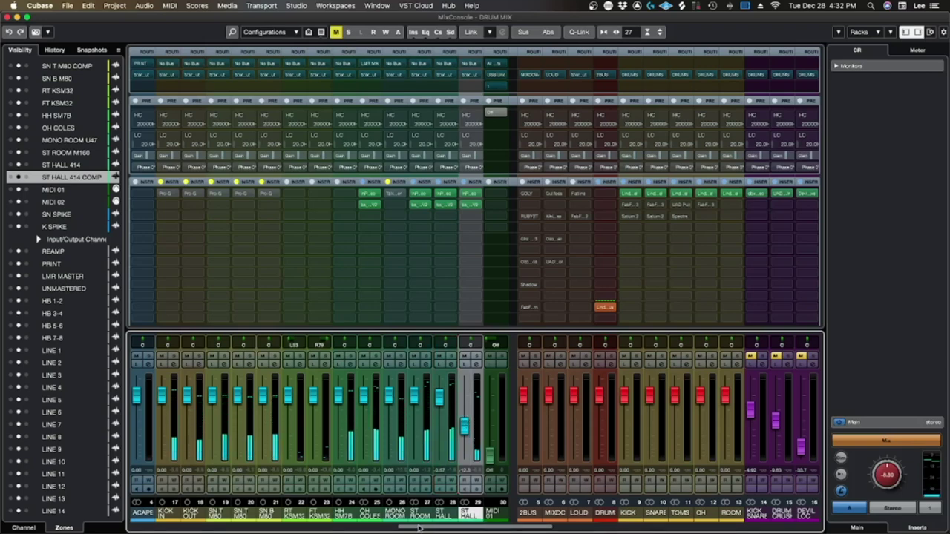
drag(425, 528, 407, 528)
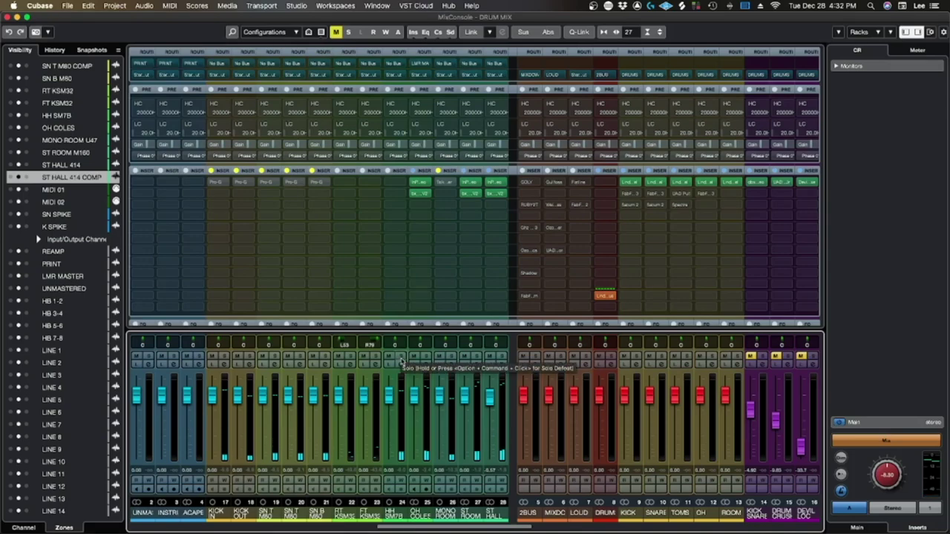
Examine the onset timing of the KICK IN M82 and KICK OUT FET47 hits around bar 19 in the arrangement
key(F3)
scroll(526, 316, up, 10)
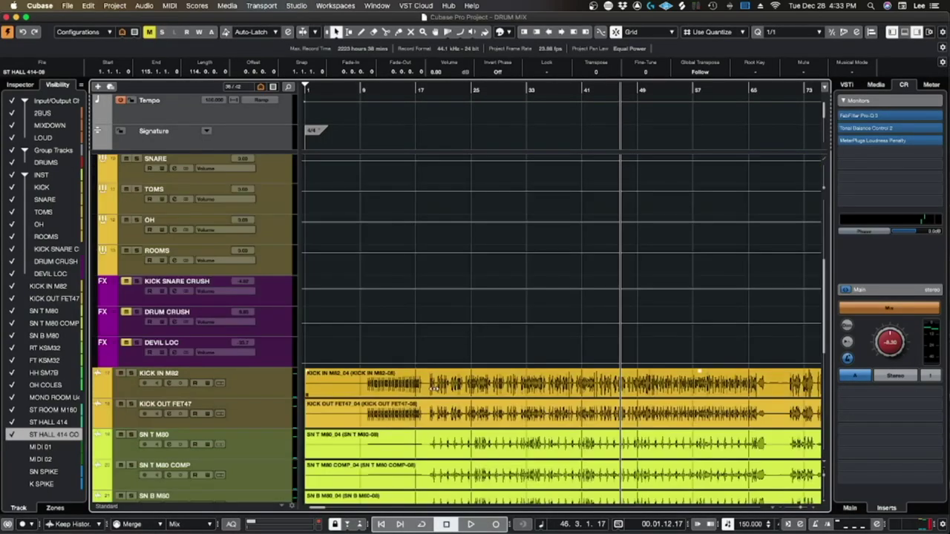
scroll(426, 391, up, 5)
scroll(425, 391, up, 10)
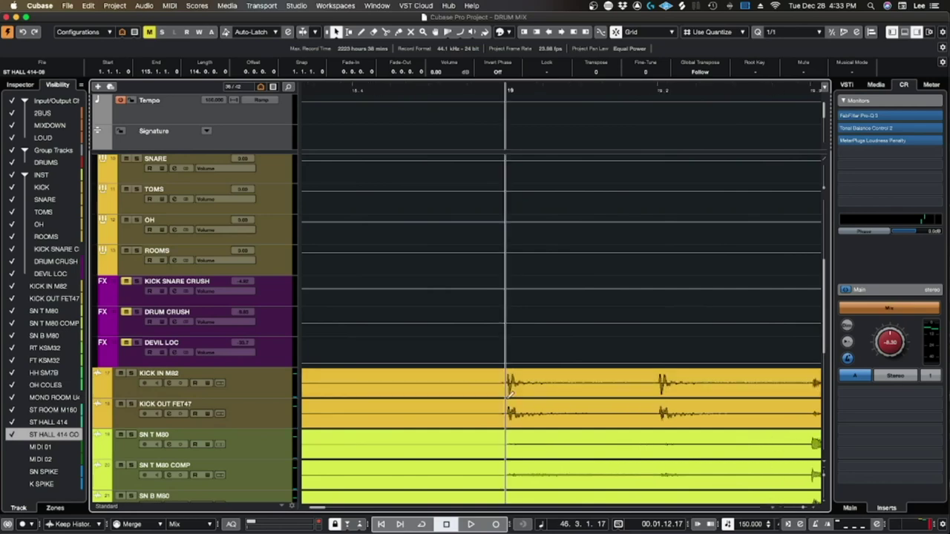
scroll(458, 398, up, 4)
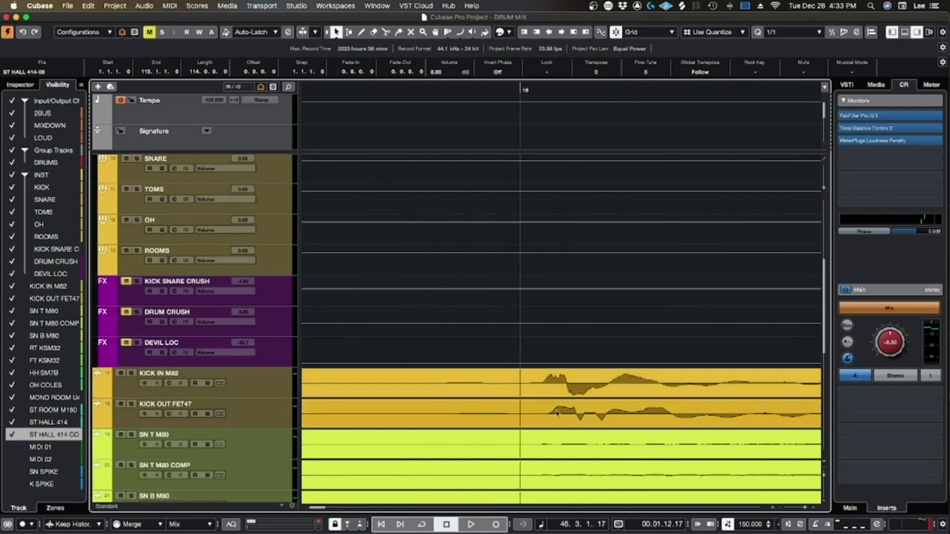
scroll(561, 409, up, 8)
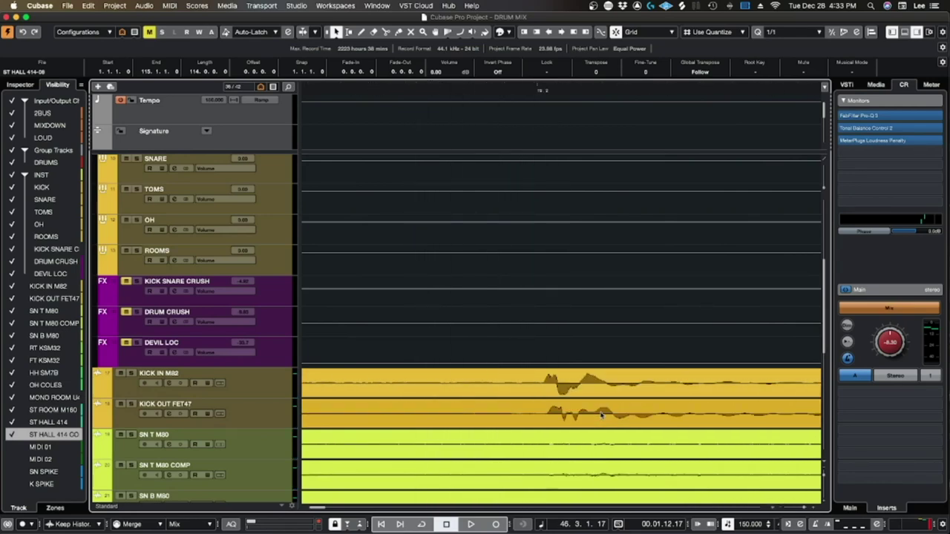
scroll(599, 415, right, 6)
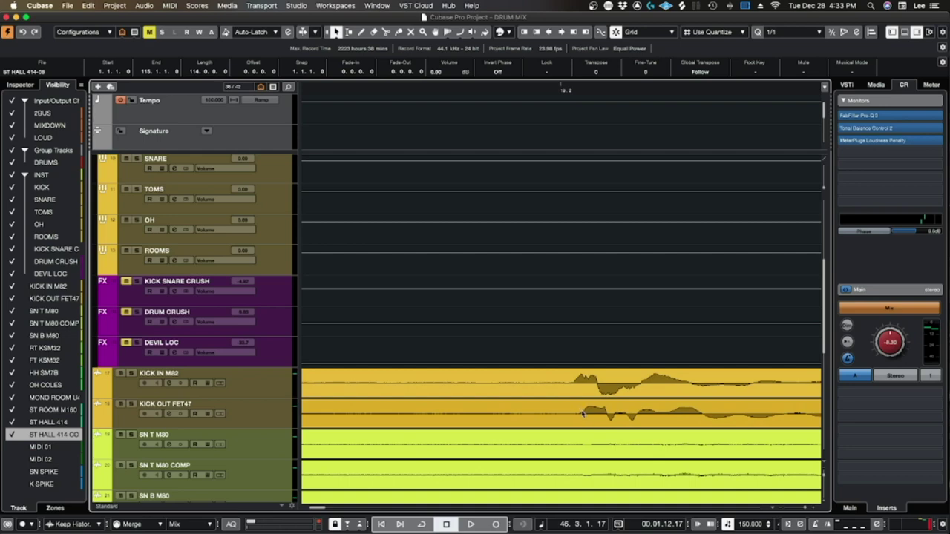
click(577, 387)
scroll(575, 393, down, 10)
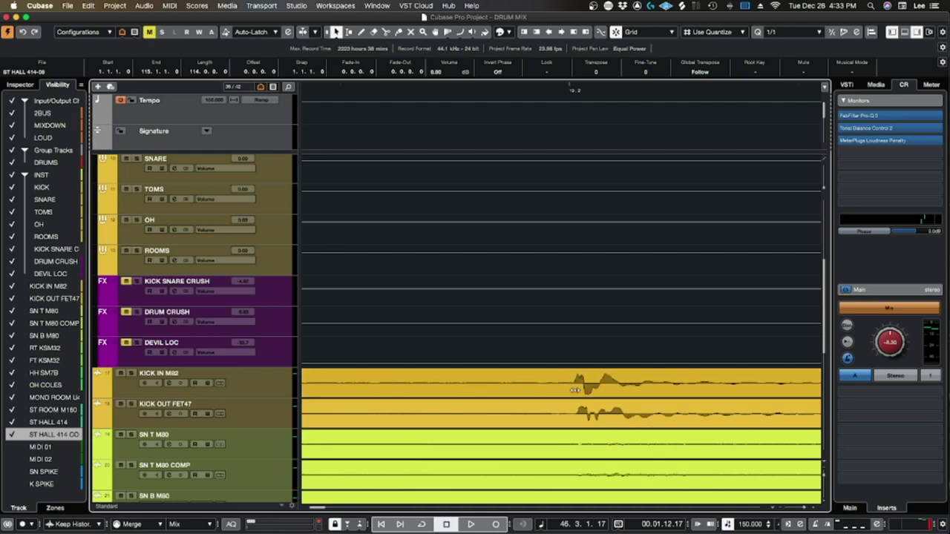
scroll(651, 415, up, 10)
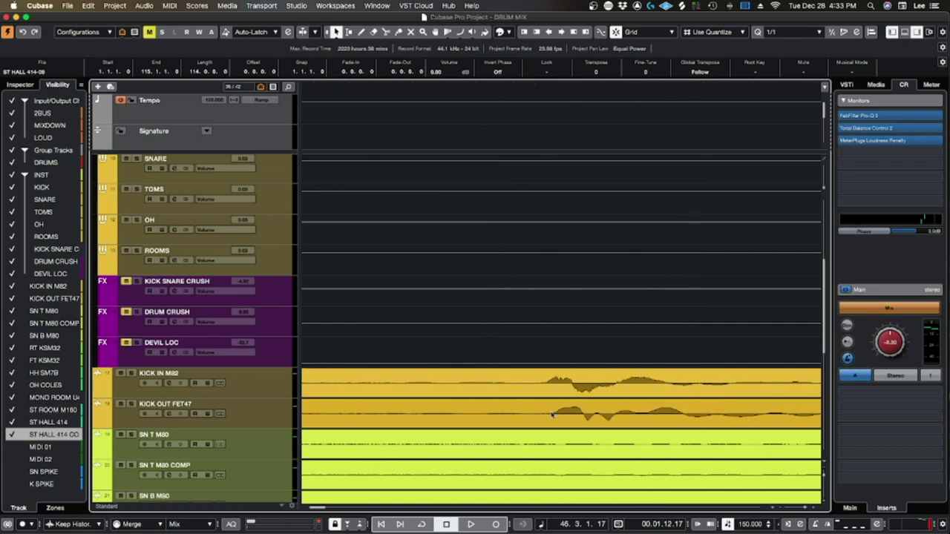
Solo the KICK IN M82 and KICK OUT FET47 tracks and compare the timing of their hits during playback
click(517, 346)
click(131, 373)
click(132, 404)
key(space)
scroll(477, 399, down, 8)
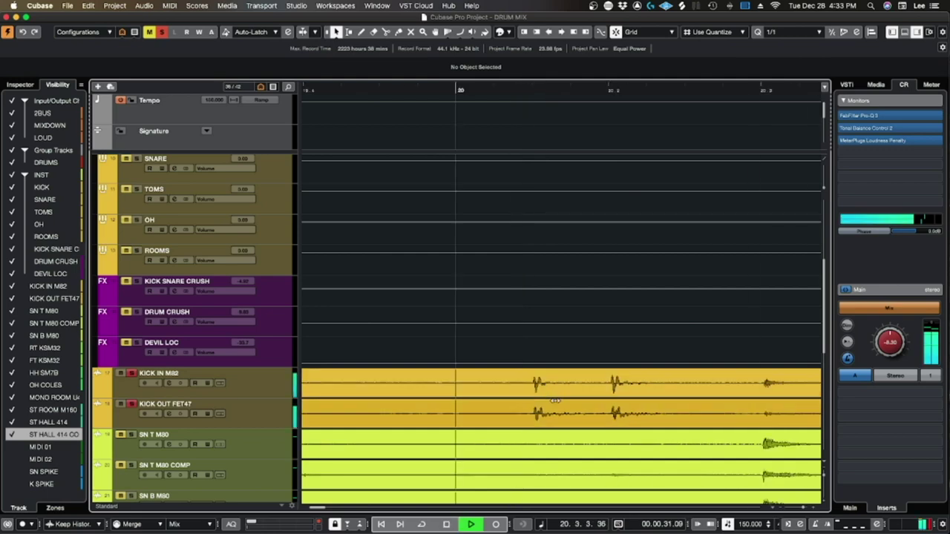
scroll(591, 406, up, 8)
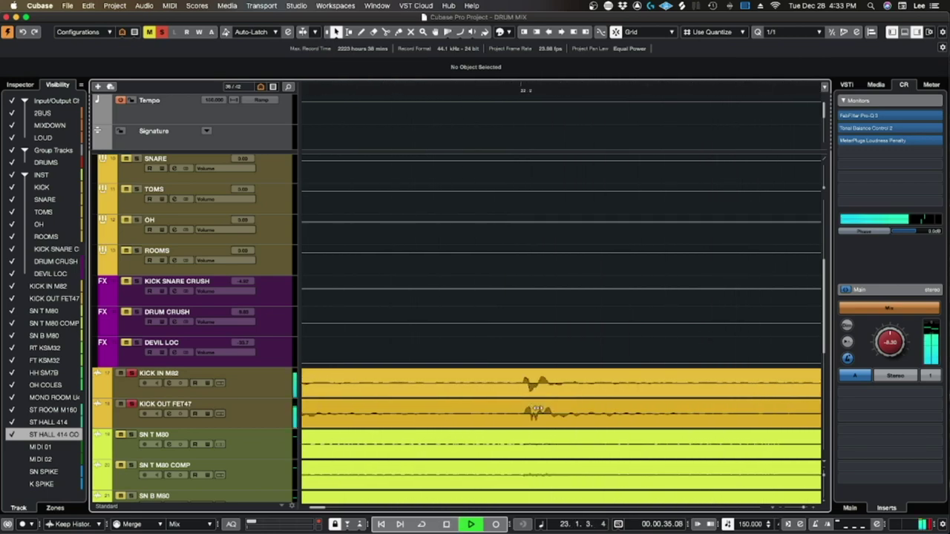
scroll(542, 415, up, 4)
key(space)
Trim the KICK OUT FET47 clip's start to 1.1.2.27 and move it earlier to 1.1.2.26, aligning its kick onset with KICK IN M82
scroll(544, 412, down, 9)
scroll(520, 413, left, 10)
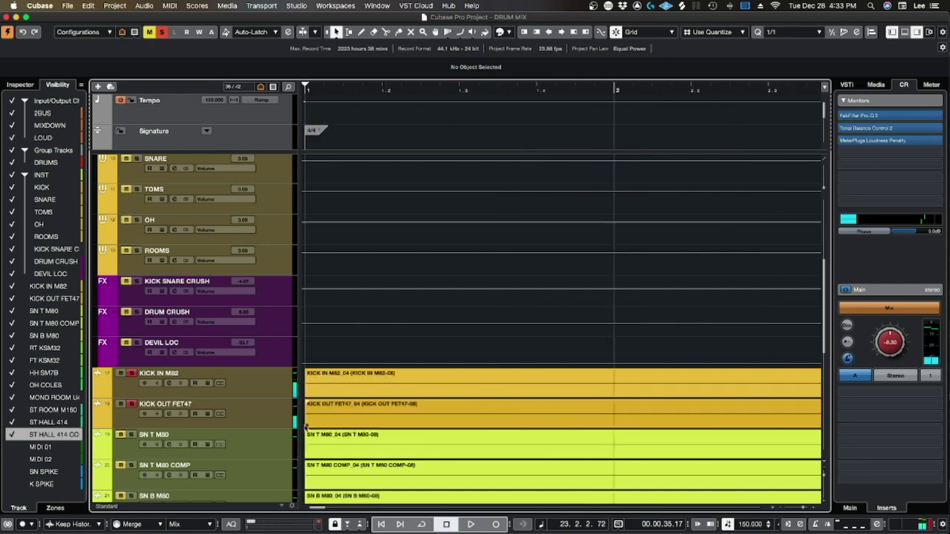
click(482, 416)
scroll(479, 422, down, 10)
scroll(475, 422, up, 15)
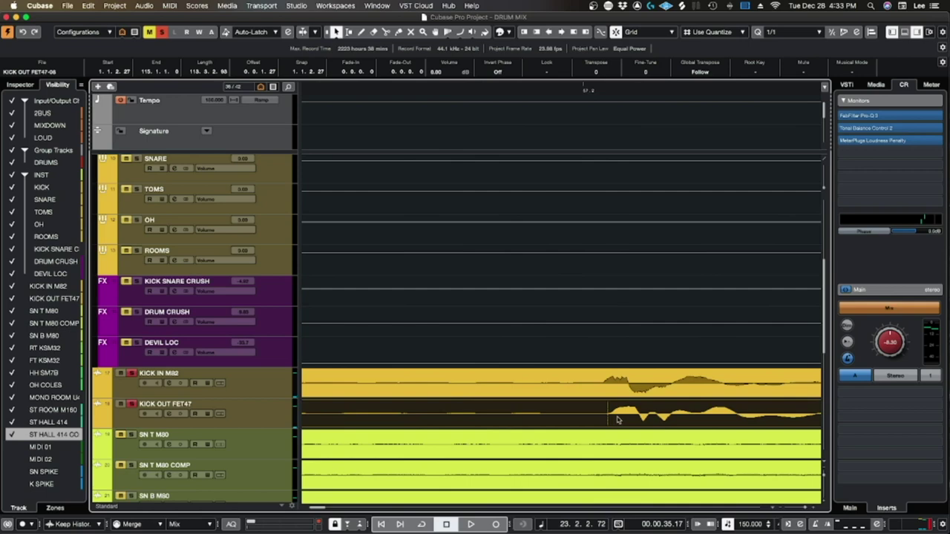
drag(623, 420, 619, 420)
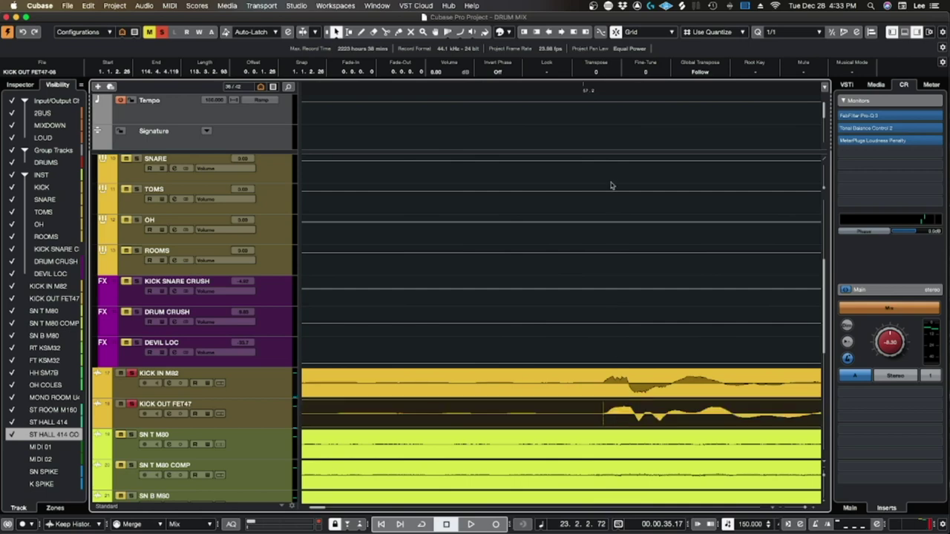
Play KICK IN M82 and KICK OUT FET47 from the kick hit at 57.2 and compare their waveform onsets
click(602, 90)
key(space)
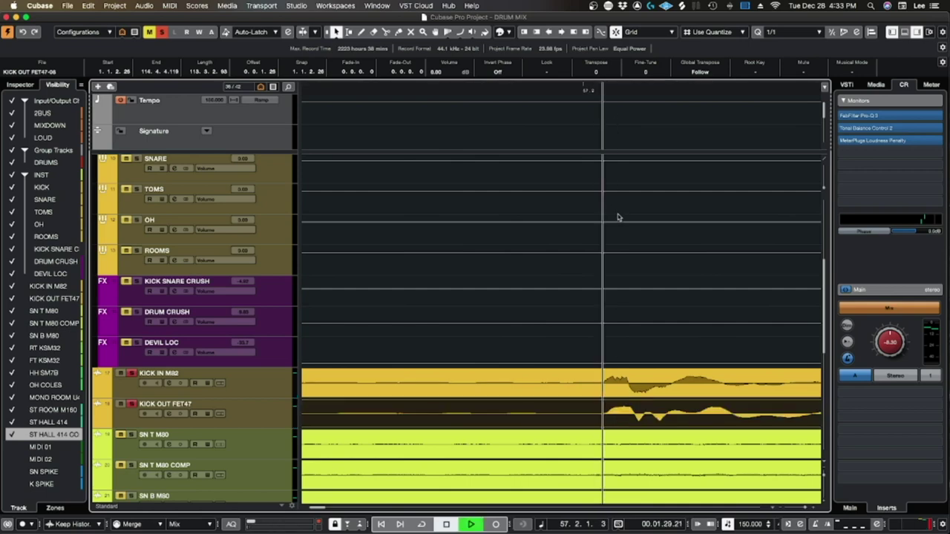
scroll(577, 313, down, 10)
scroll(581, 349, down, 8)
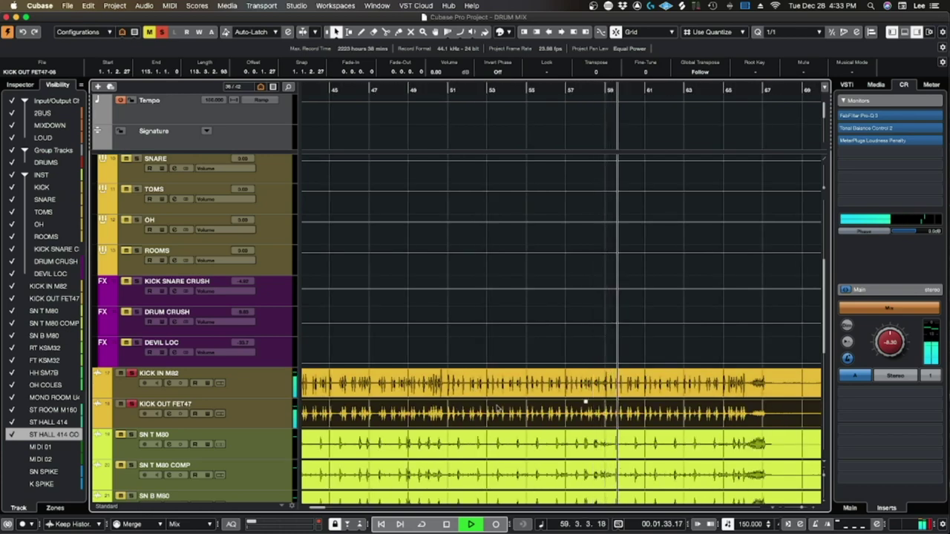
scroll(589, 396, up, 10)
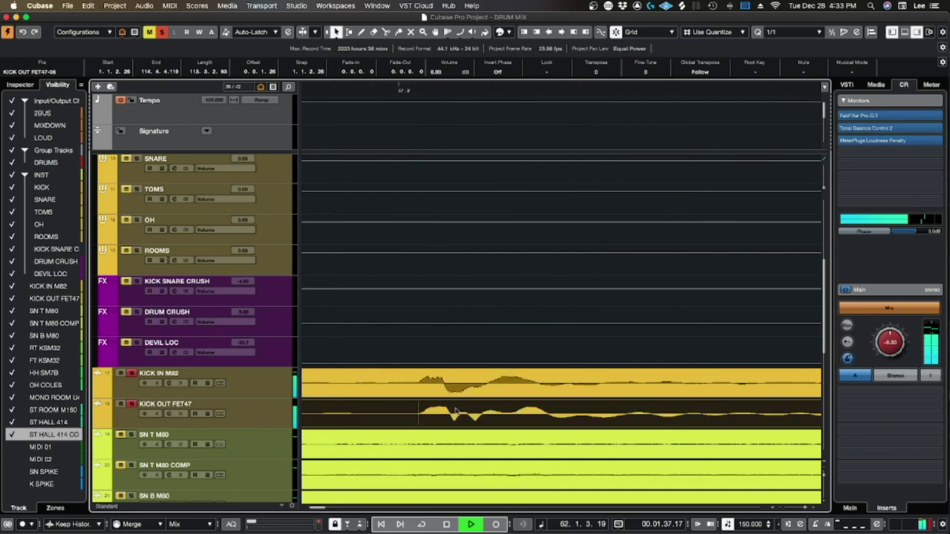
scroll(454, 409, down, 10)
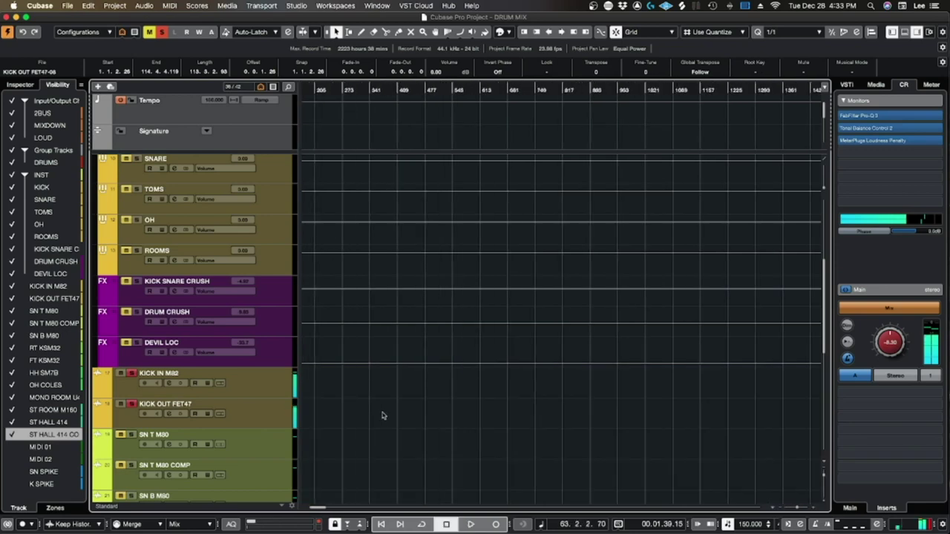
Clear the solos on the KICK IN M82 and KICK OUT FET47 tracks
scroll(381, 413, up, 6)
click(131, 373)
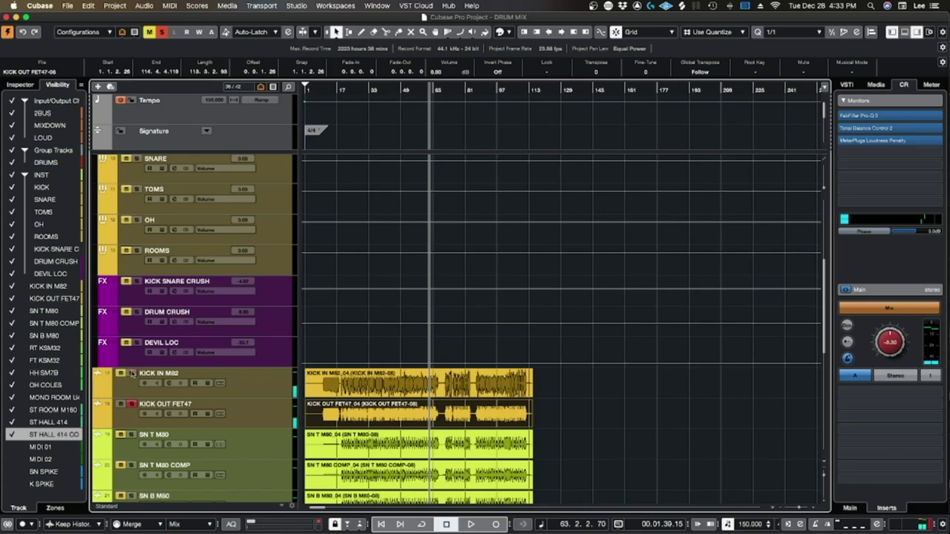
click(131, 403)
Compare the onset of the bar 56 snare hit across the drum mic tracks and select the SN T M80 clip
scroll(433, 453, up, 10)
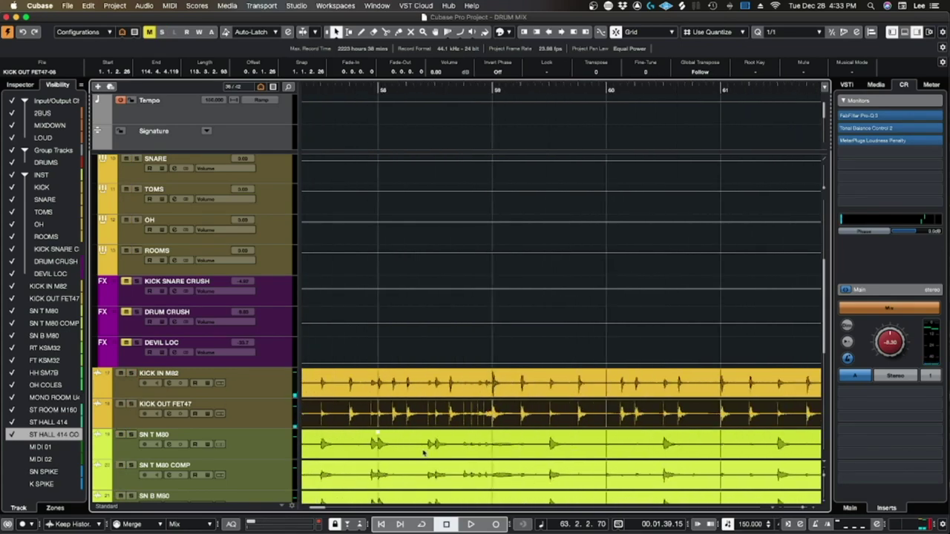
scroll(460, 444, up, 5)
scroll(646, 443, down, 10)
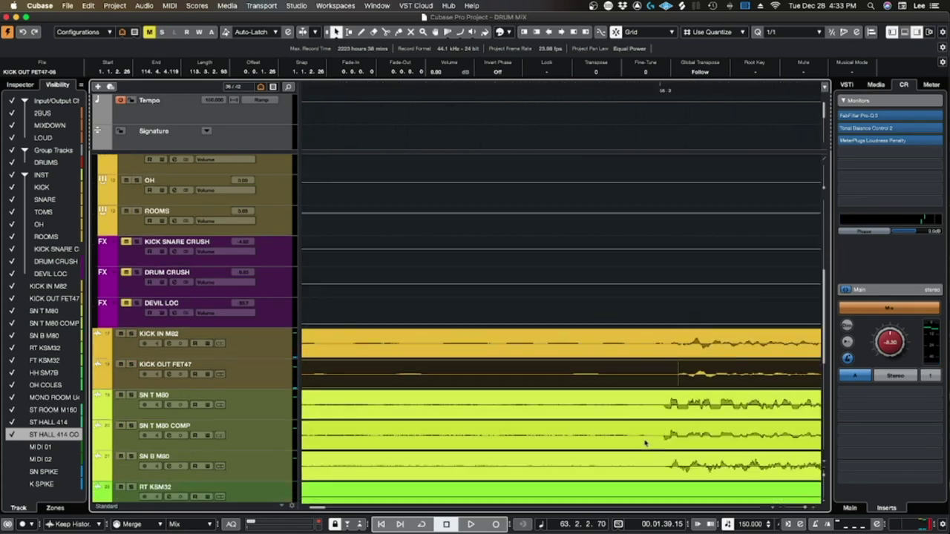
scroll(616, 416, up, 10)
scroll(598, 397, down, 5)
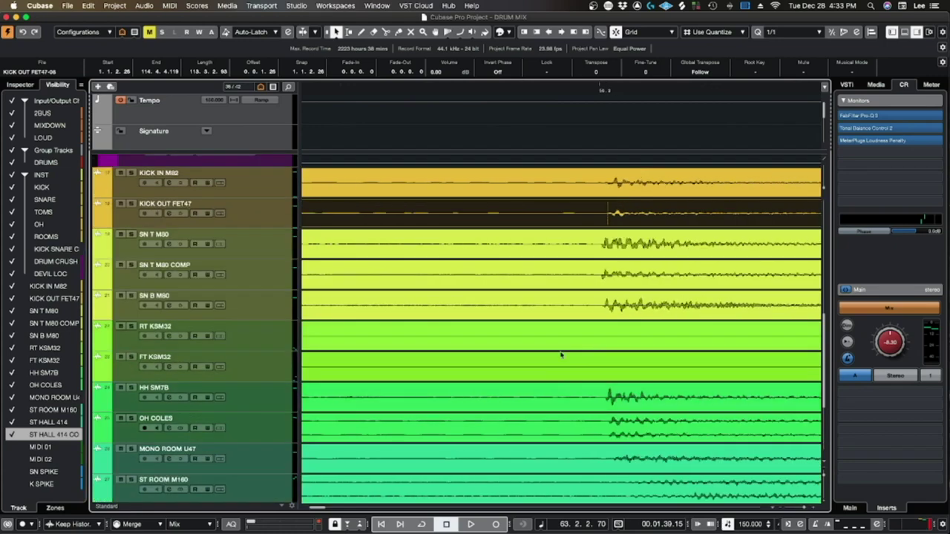
scroll(576, 373, right, 3)
click(541, 251)
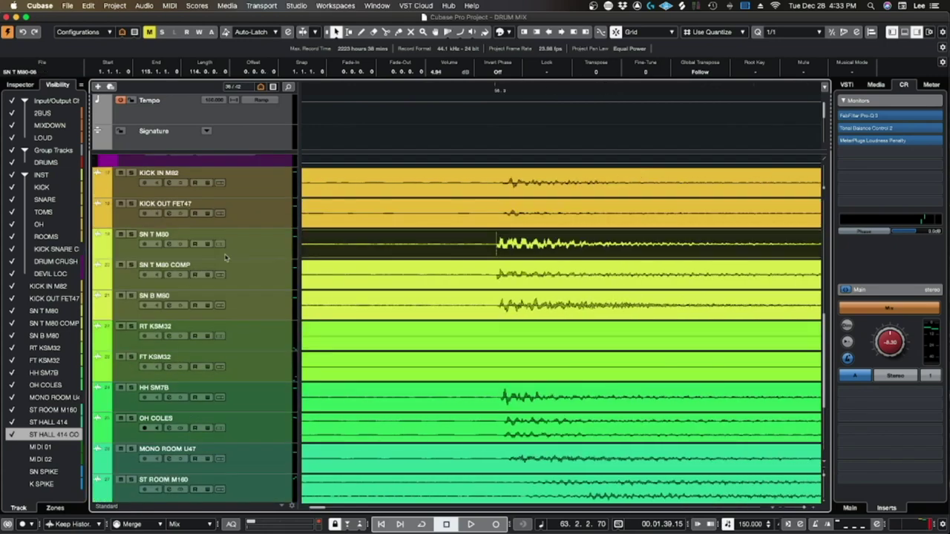
Inspect the enlarged SN T M80 and SN T M80 COMP waveforms and place the playhead at the snare onset, 56.3.1.0
drag(215, 262, 617, 329)
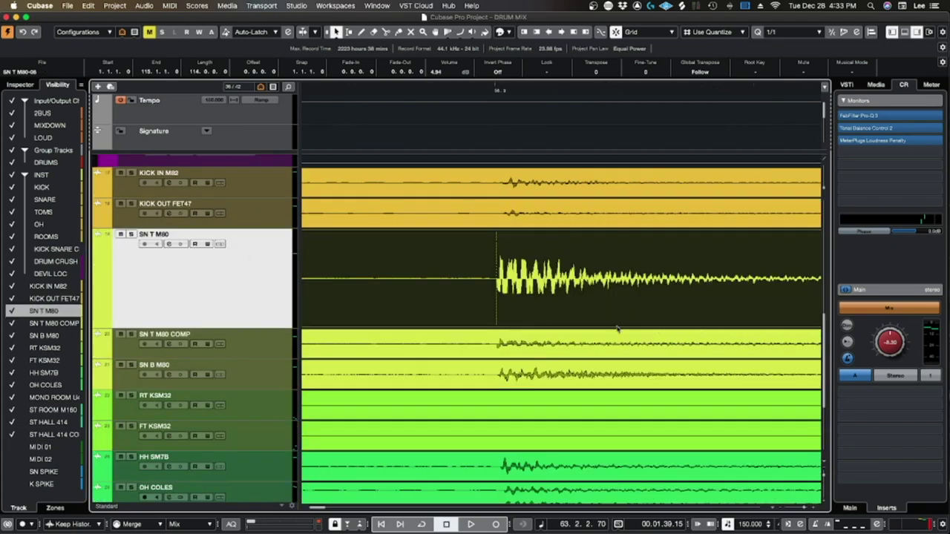
click(256, 343)
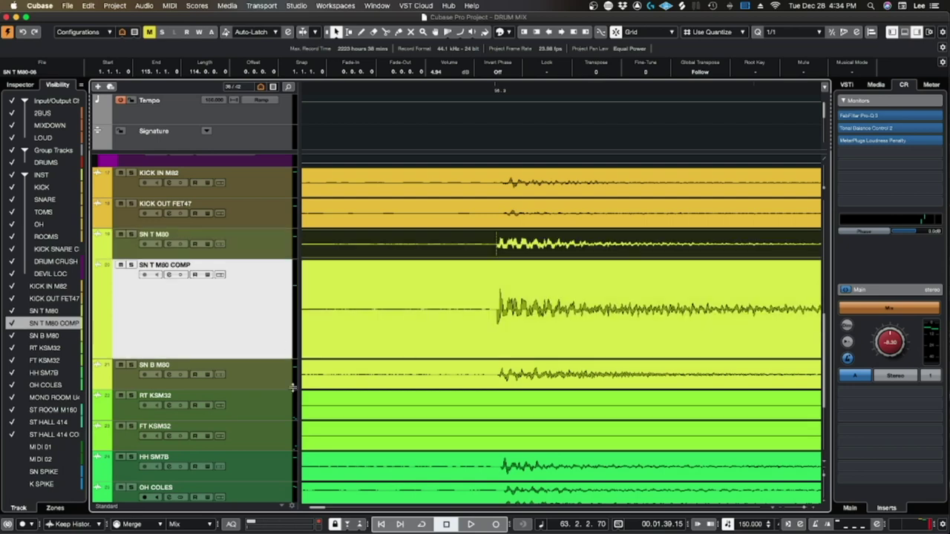
click(452, 377)
click(267, 248)
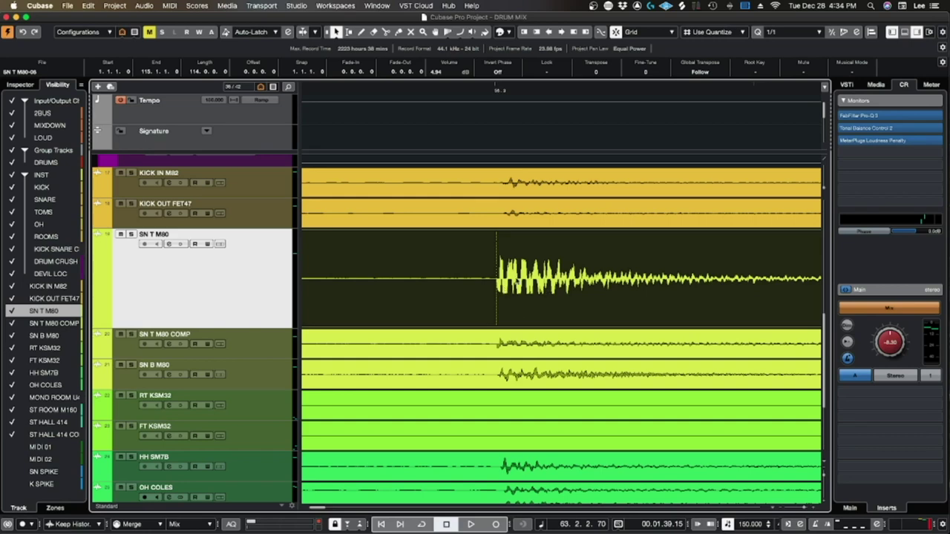
scroll(493, 280, up, 2)
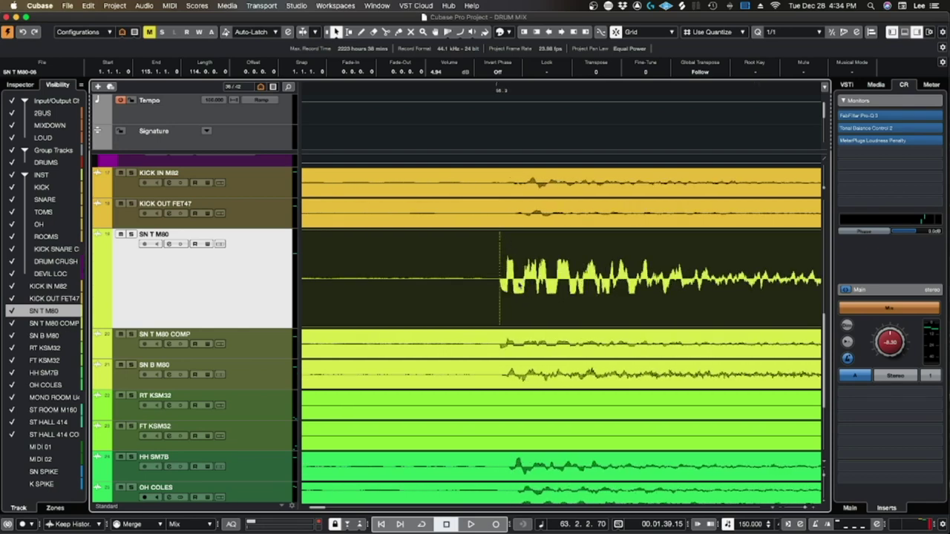
click(499, 90)
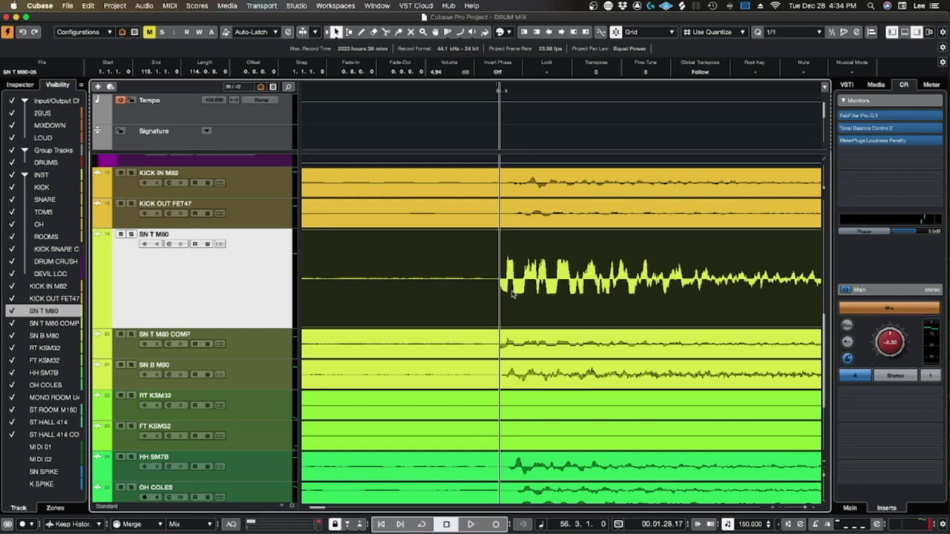
Examine the timing of the kick and snare hits around 56.2 and 56.3 across the close mics
scroll(512, 295, up, 2)
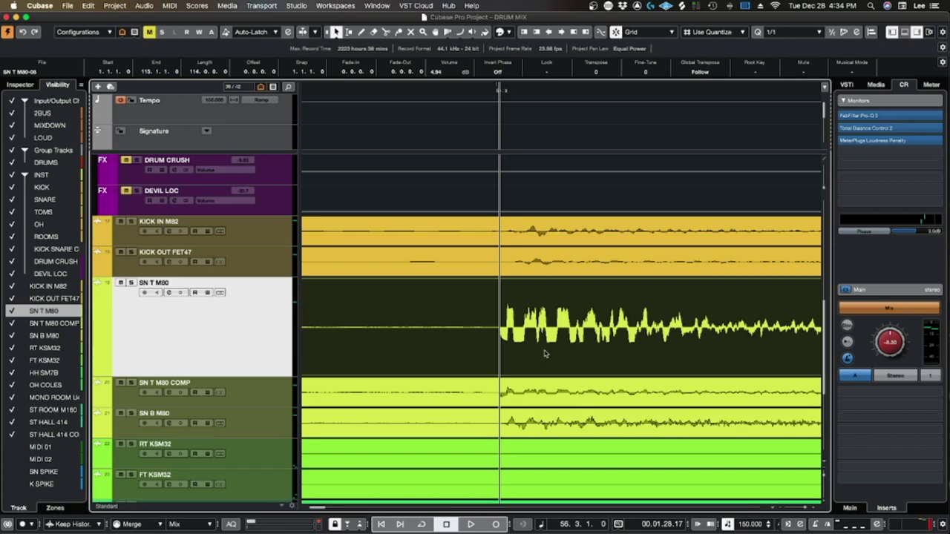
scroll(544, 349, up, 1)
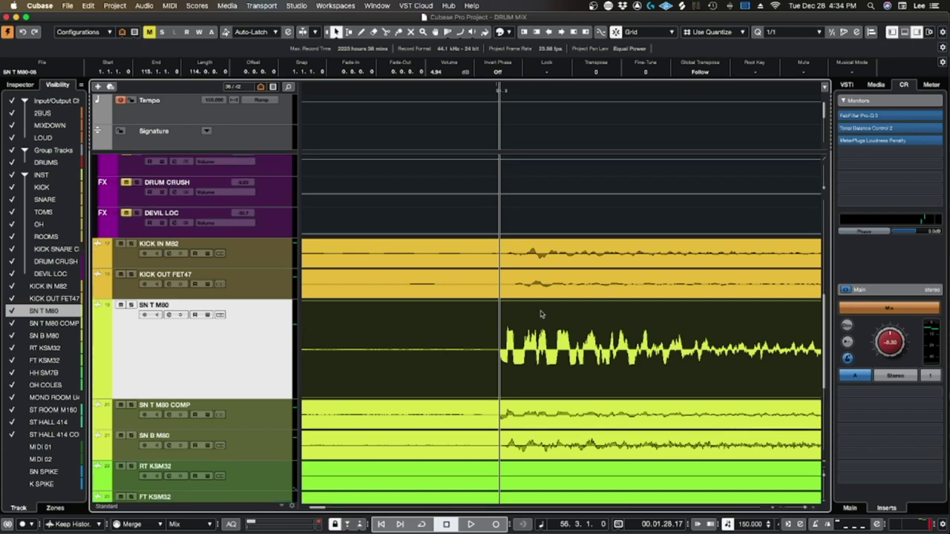
scroll(450, 265, up, 5)
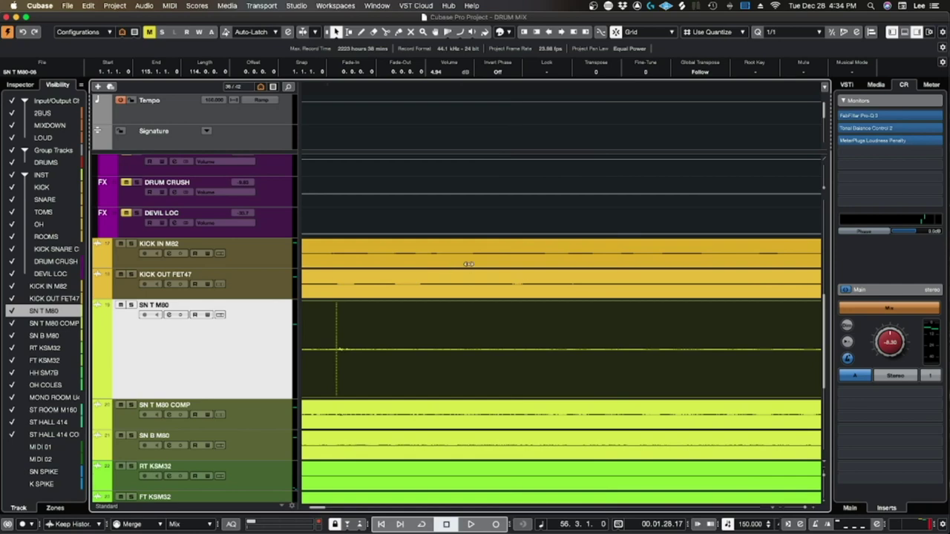
scroll(515, 263, up, 3)
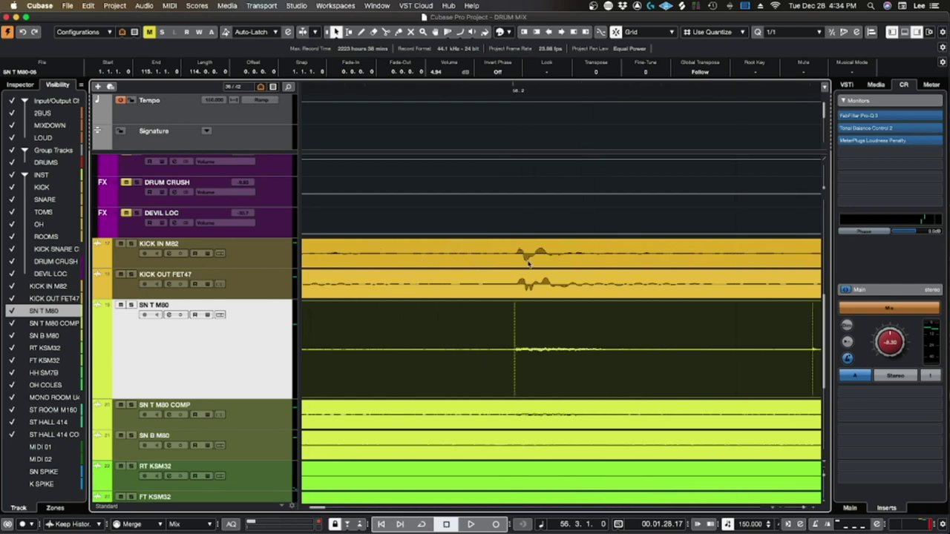
scroll(527, 264, down, 4)
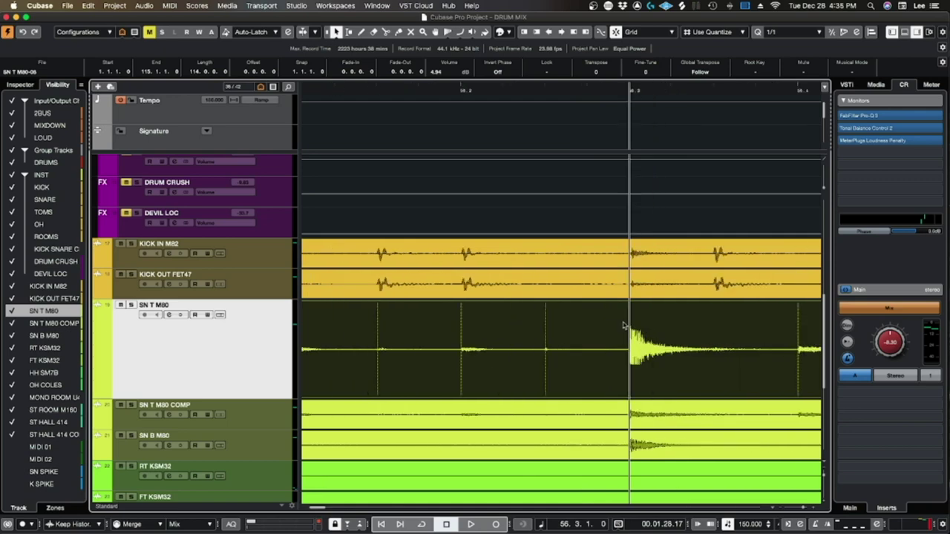
scroll(625, 326, up, 4)
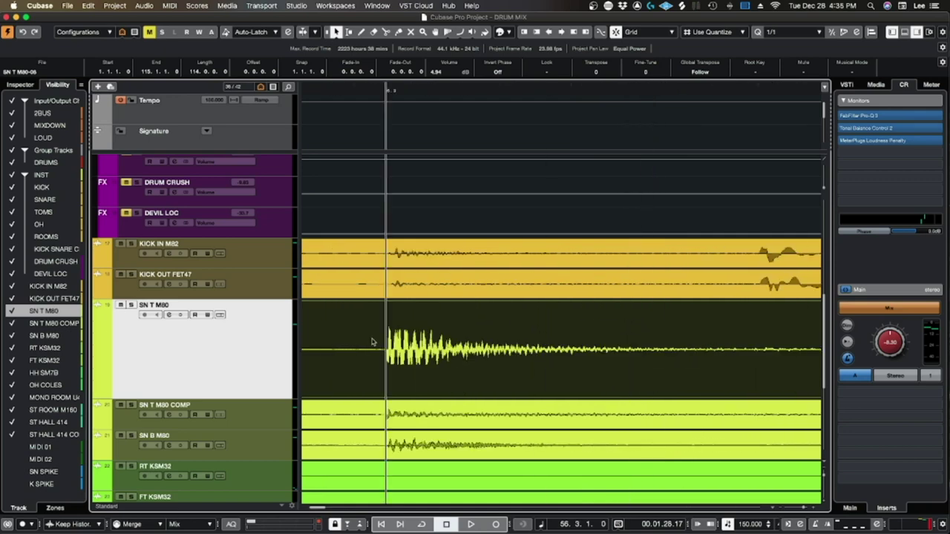
scroll(371, 356, up, 3)
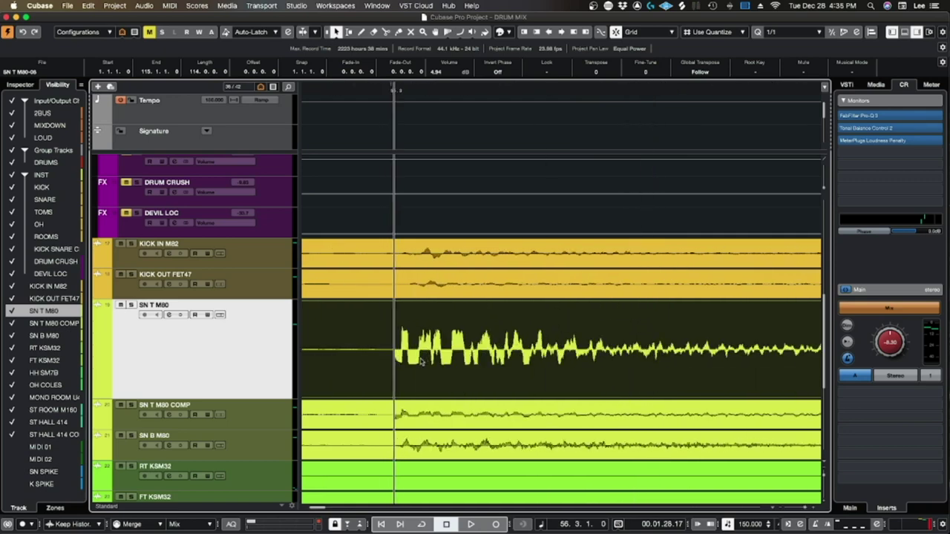
scroll(423, 359, down, 1)
scroll(425, 361, up, 2)
scroll(466, 370, down, 3)
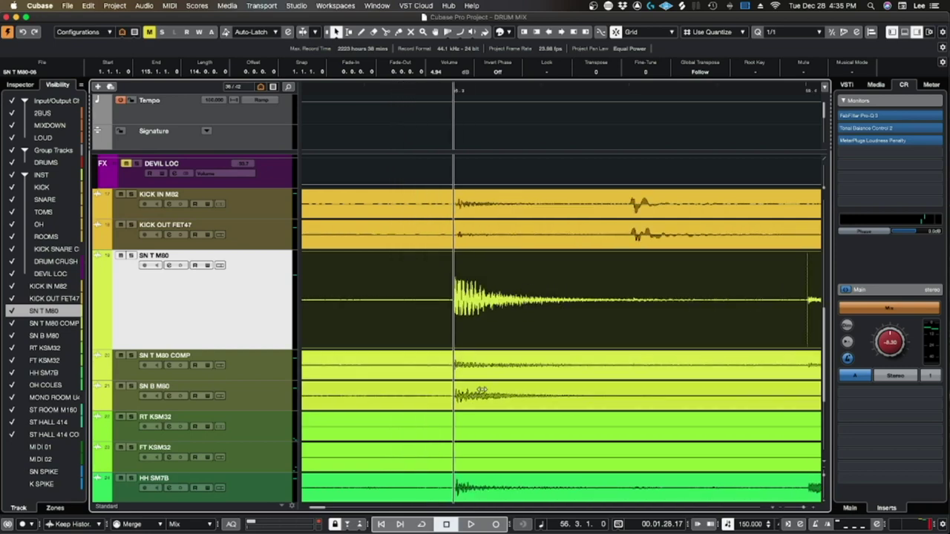
Examine the RT KSM32 and FT KSM32 tom hits near the end of bar 58 against the other mics
scroll(491, 429, down, 1)
scroll(515, 398, down, 1)
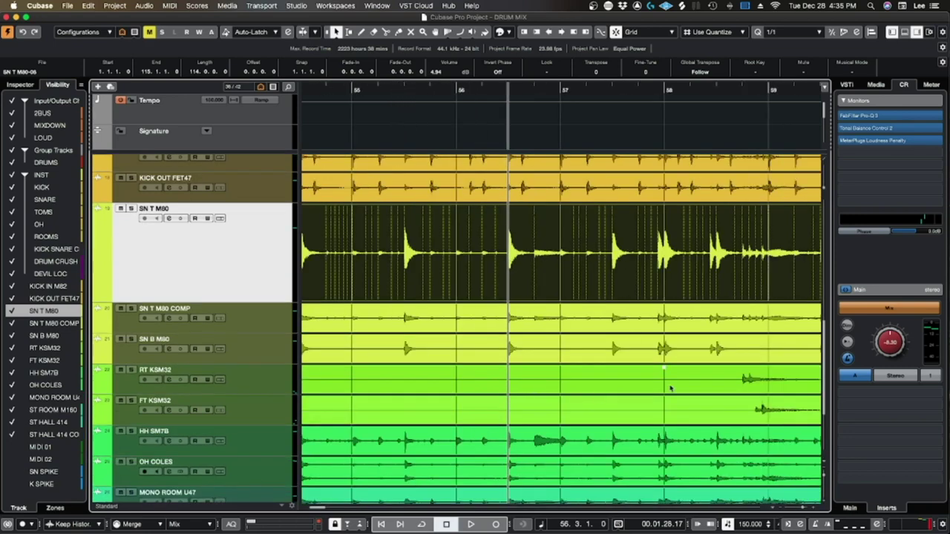
scroll(668, 382, up, 5)
scroll(690, 392, up, 5)
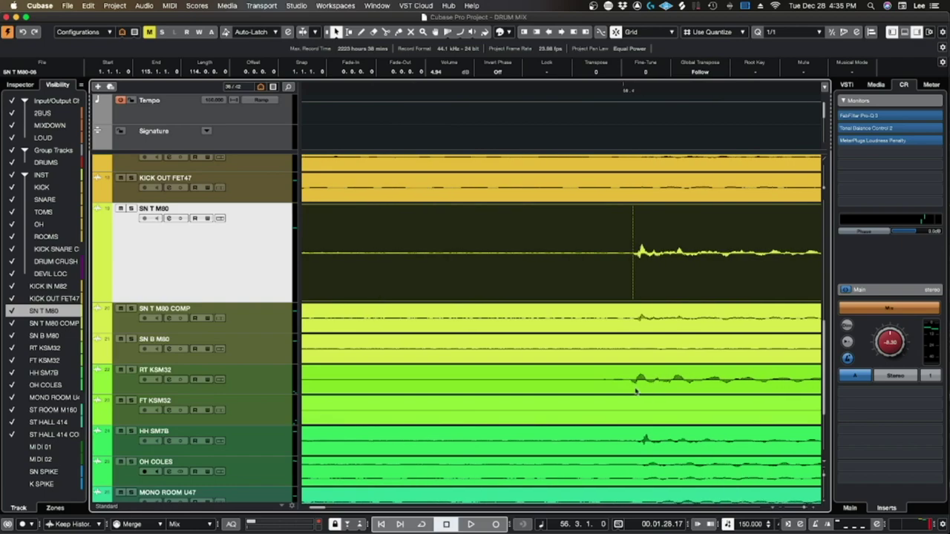
scroll(645, 409, down, 5)
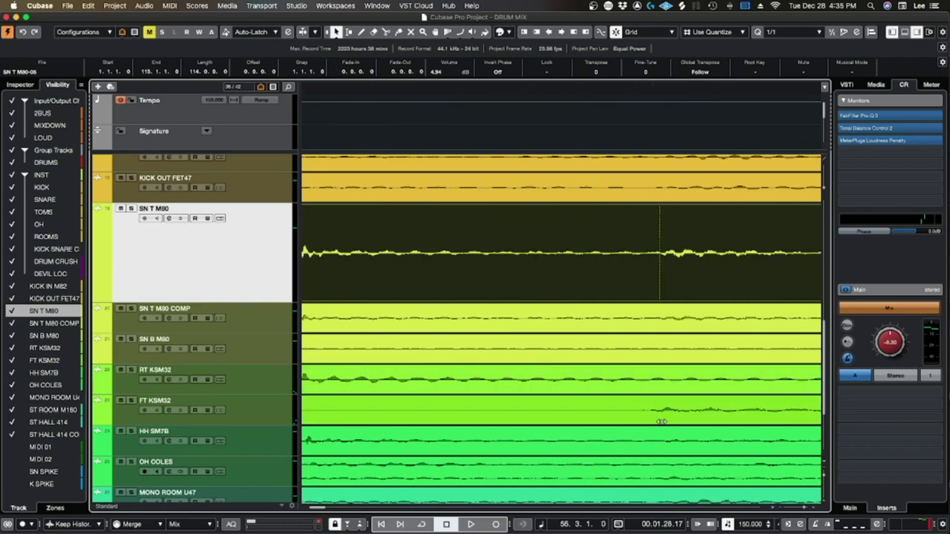
scroll(688, 411, down, 5)
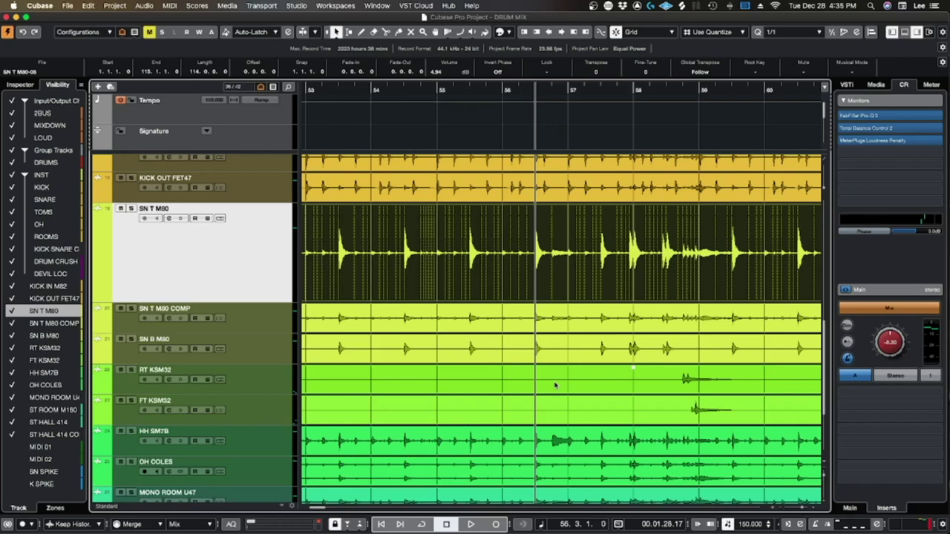
Enlarge the SN B M80 track and compare its snare onset with SN T M80 and the other mics
scroll(537, 268, up, 10)
scroll(507, 267, left, 5)
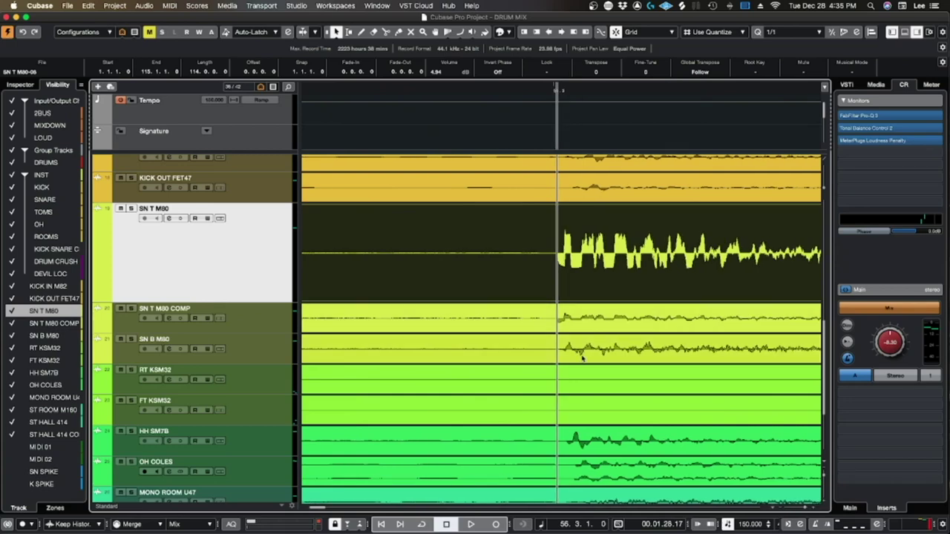
click(245, 353)
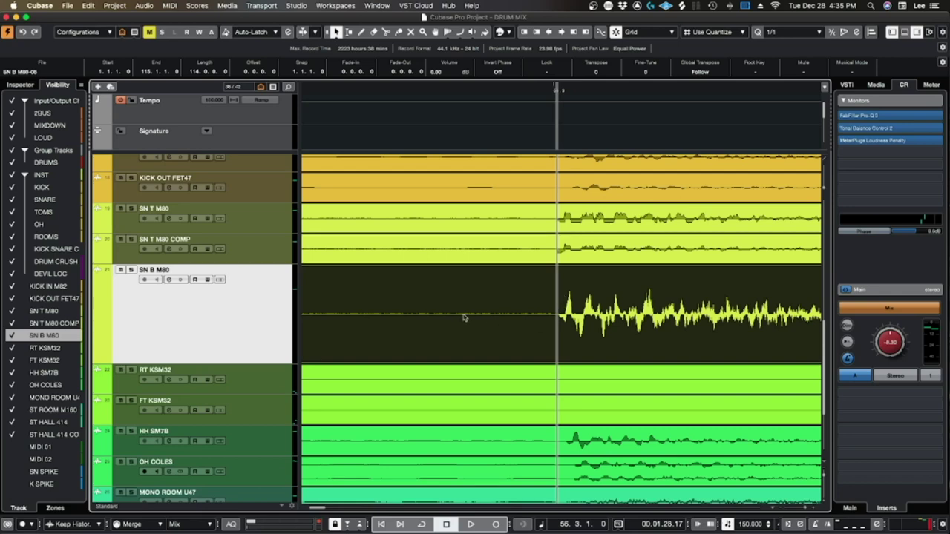
scroll(532, 315, down, 5)
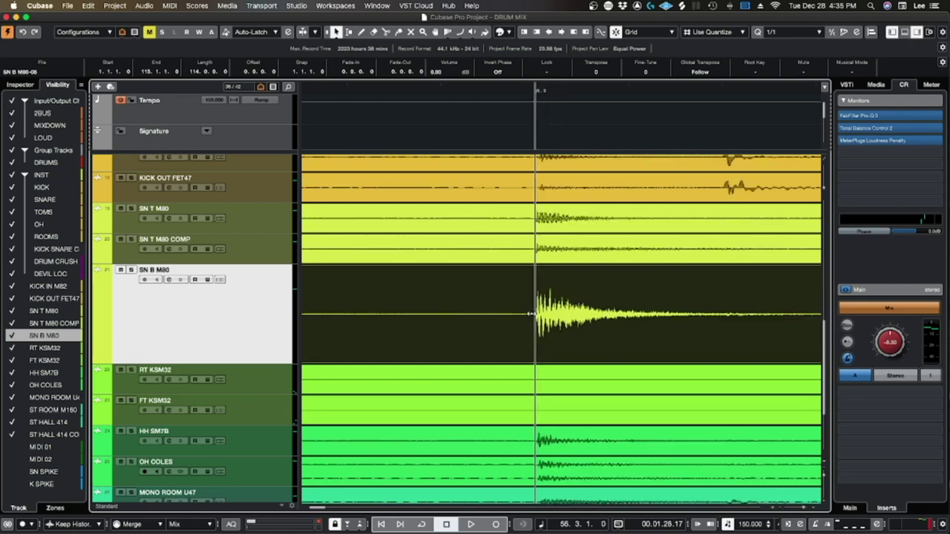
scroll(533, 349, down, 2)
scroll(527, 349, up, 6)
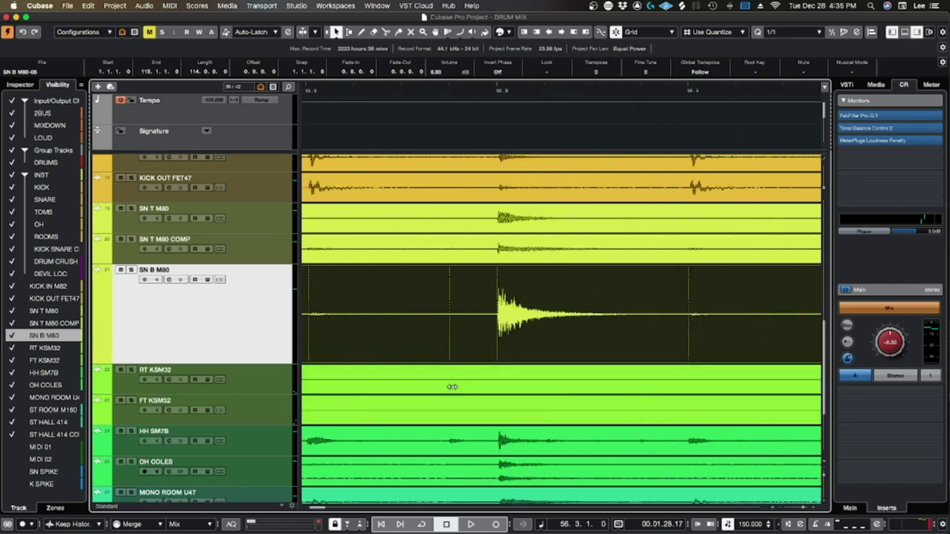
scroll(568, 384, down, 1)
scroll(611, 308, up, 1)
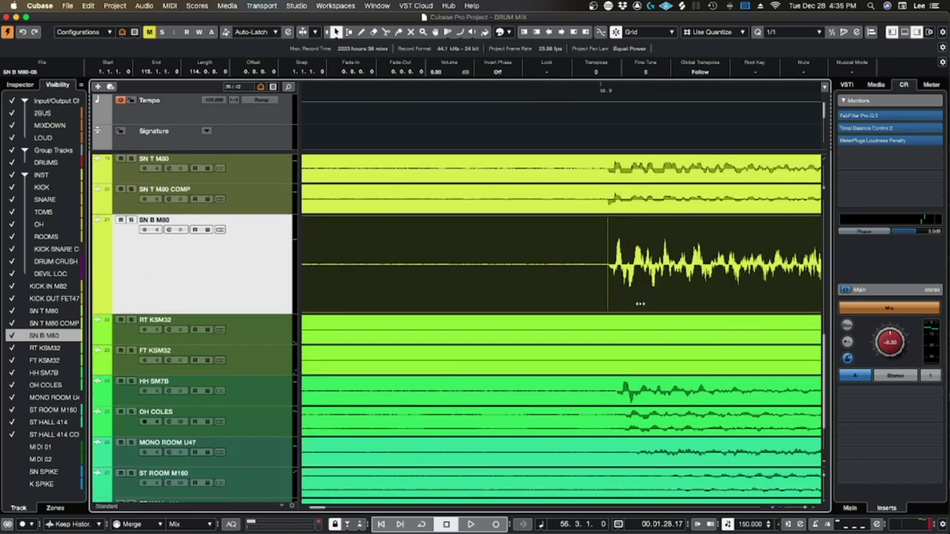
scroll(657, 258, up, 1)
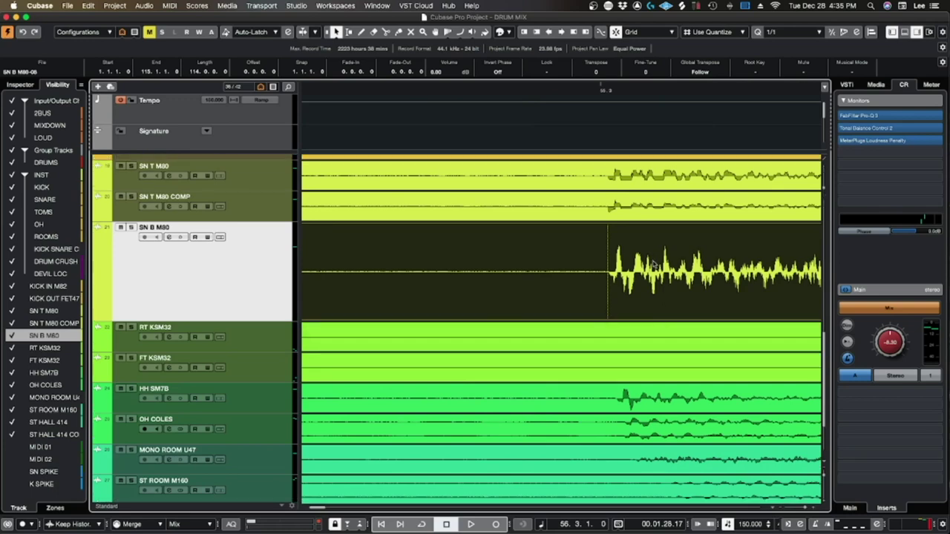
Place the playhead at 55.3.1.5 and enlarge the OH COLES track to compare its snare onset with the snare mics
drag(608, 86, 630, 86)
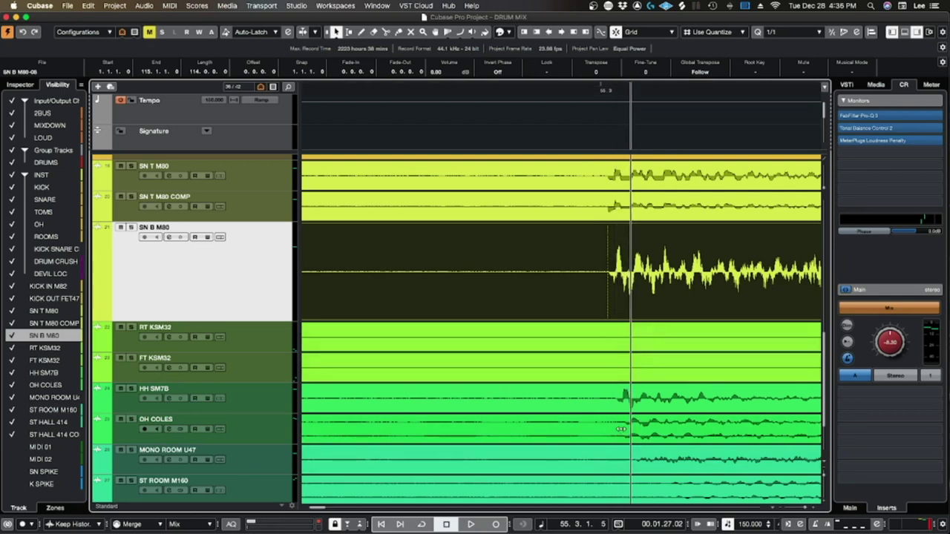
click(657, 434)
click(154, 435)
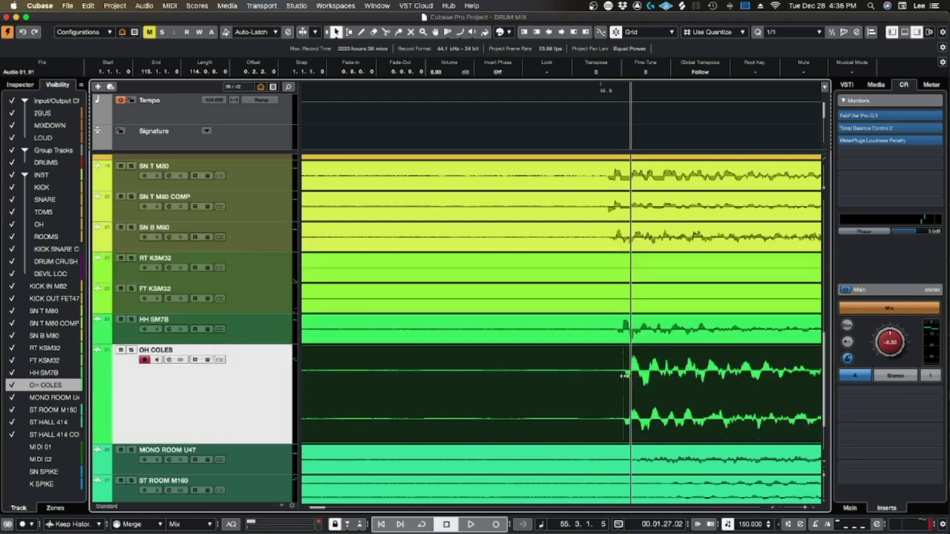
scroll(632, 356, up, 1)
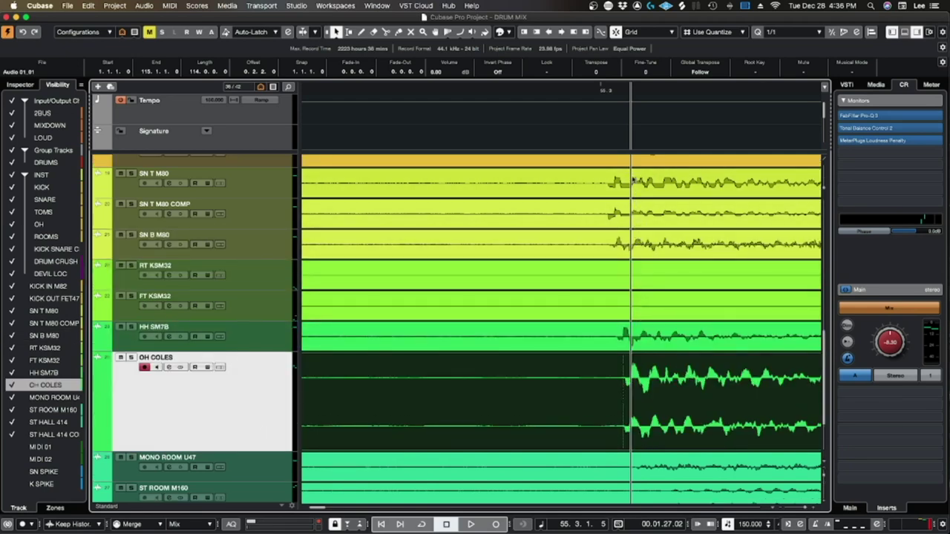
Place the playhead at 55.3.1.2 and enlarge the room and hall tracks in turn to compare their snare onsets
click(614, 89)
drag(614, 90, 614, 92)
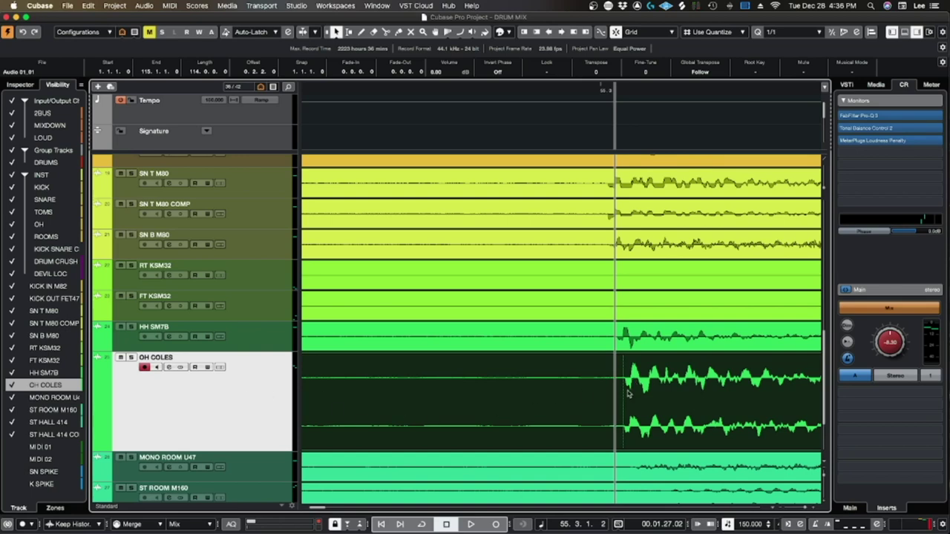
scroll(714, 400, down, 1)
scroll(714, 401, down, 4)
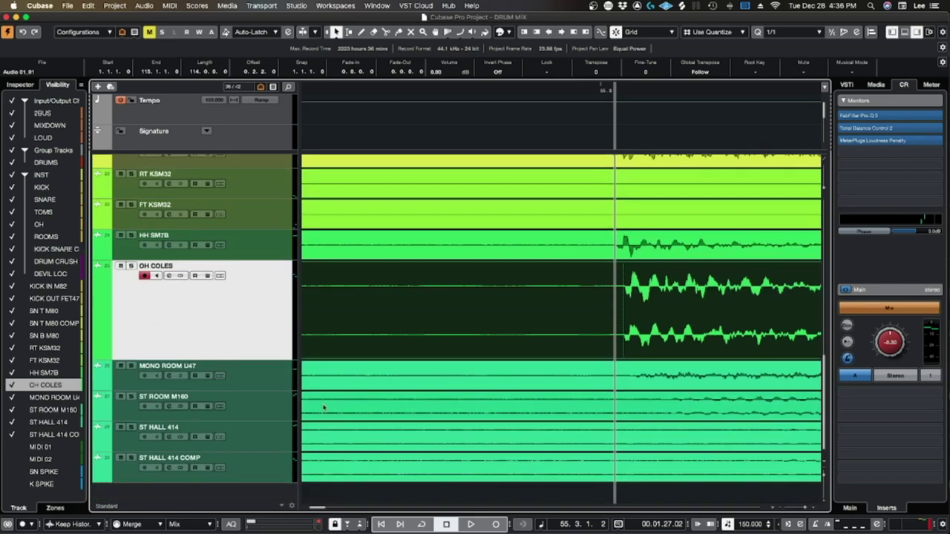
click(252, 377)
click(272, 404)
click(274, 445)
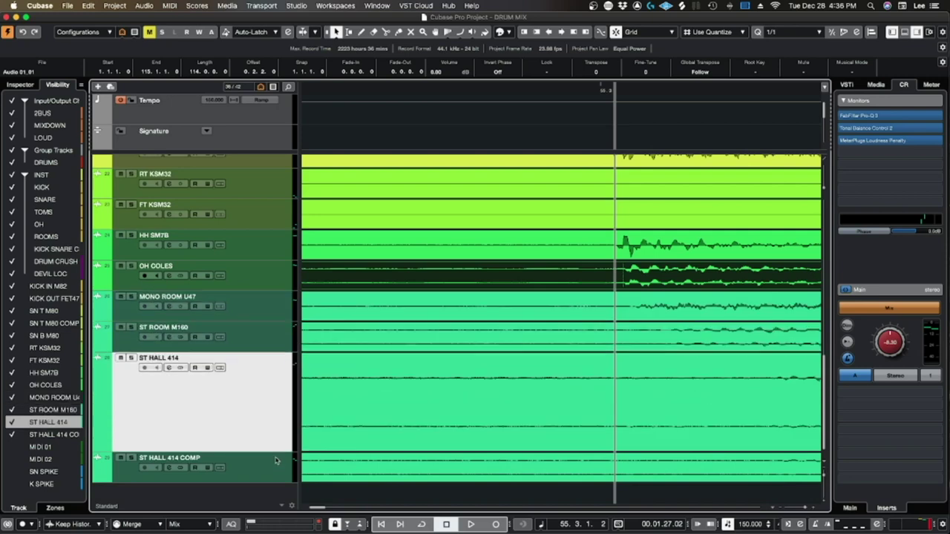
click(278, 461)
Place the playhead at 55.3.1.1 and compare the ST HALL 414 COMP snare onset with the close mics
scroll(377, 434, up, 12)
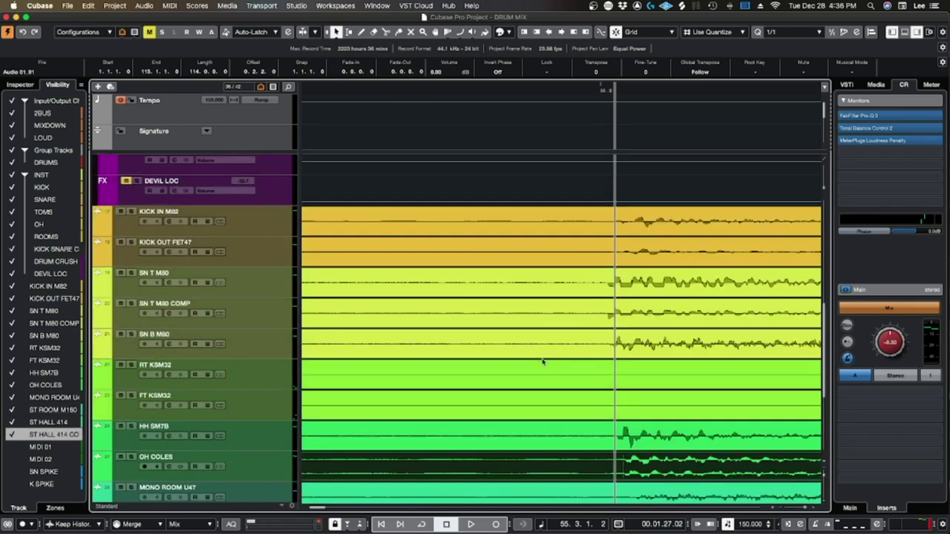
click(605, 89)
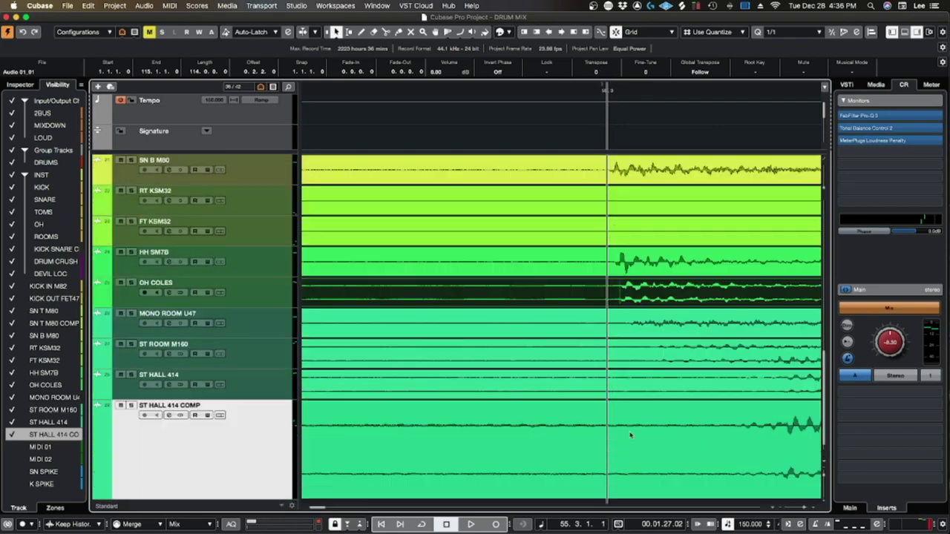
scroll(656, 346, down, 5)
scroll(657, 347, up, 1)
scroll(631, 337, right, 3)
scroll(611, 332, down, 5)
Enlarge the MONO ROOM U47 track and place the playhead at 55.3.1.15 to compare its snare onset with the other mics
click(274, 326)
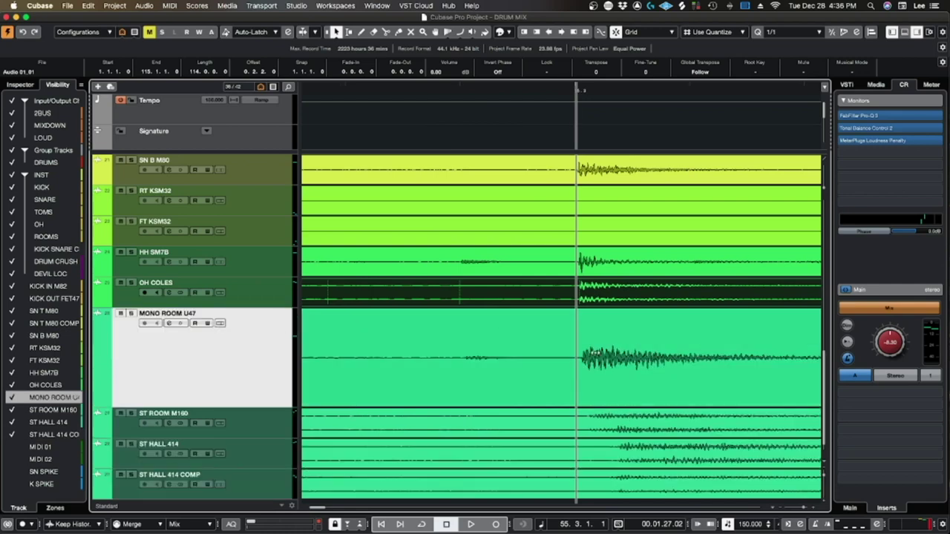
scroll(582, 357, up, 4)
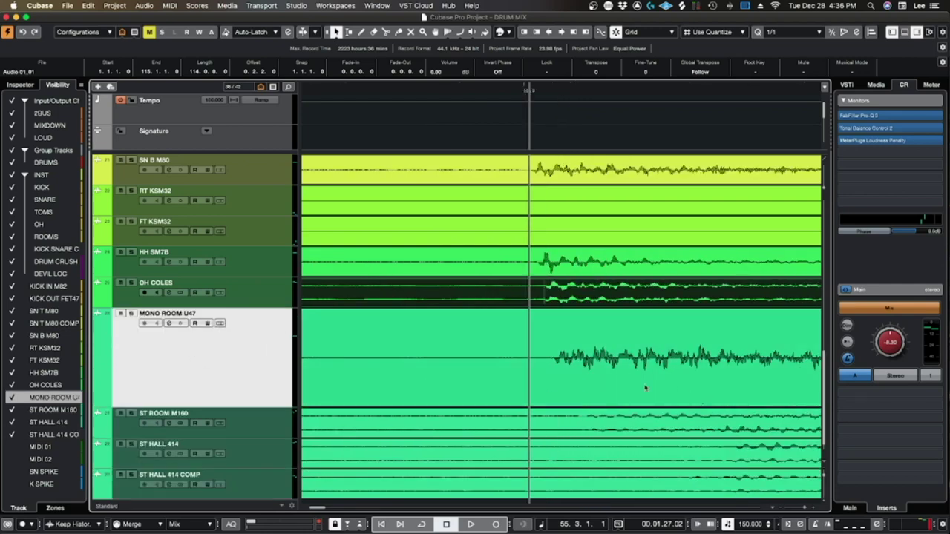
scroll(557, 361, up, 1)
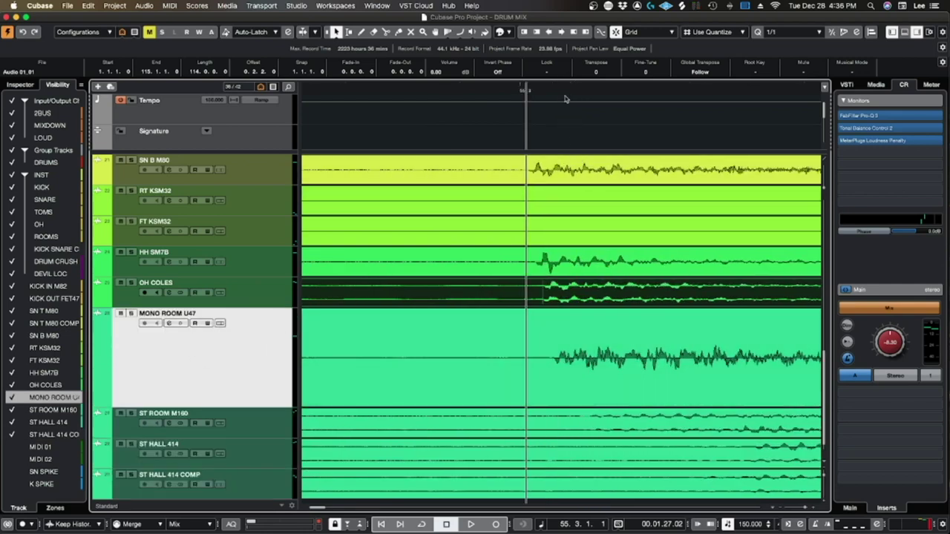
scroll(577, 252, up, 1)
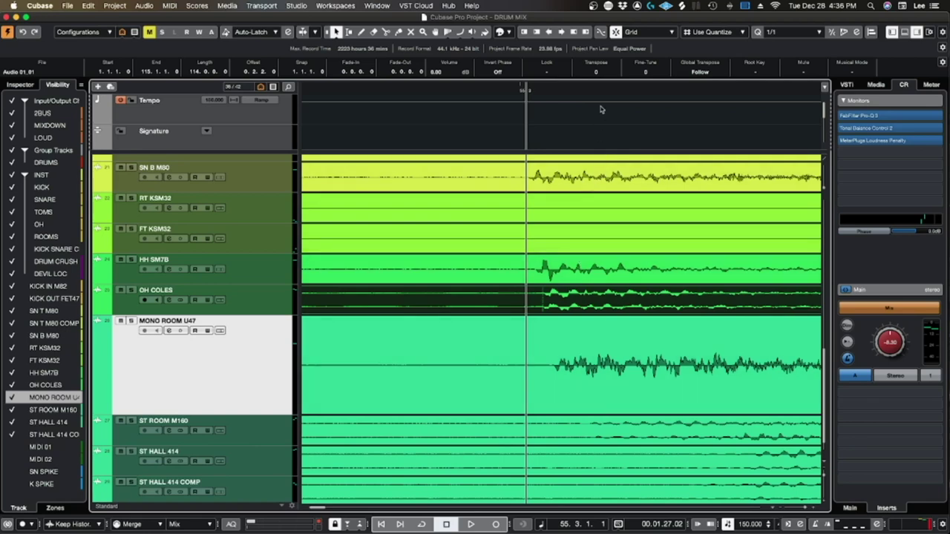
drag(591, 89, 598, 90)
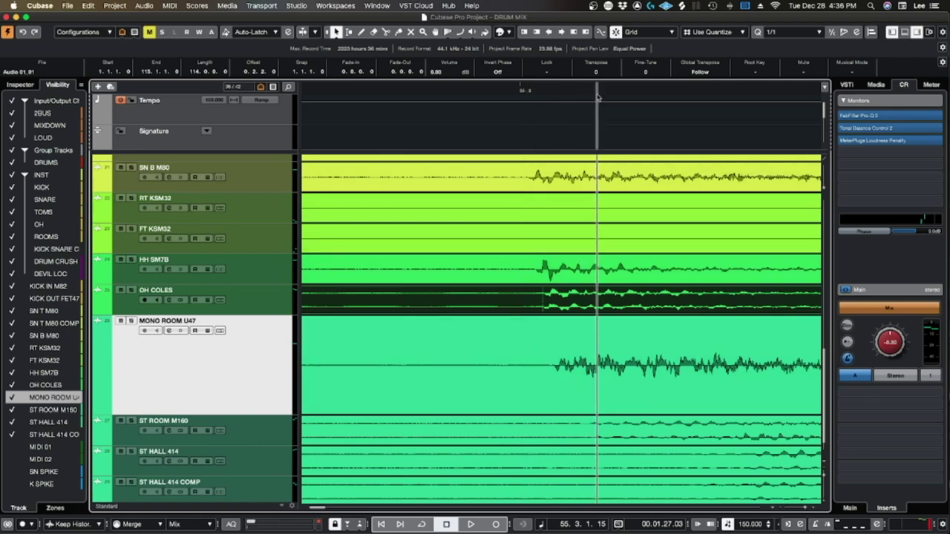
Examine the MONO ROOM U47 hit just after 55.2 against the other drum tracks
scroll(602, 369, up, 1)
scroll(602, 366, down, 5)
scroll(579, 373, left, 5)
scroll(483, 360, up, 5)
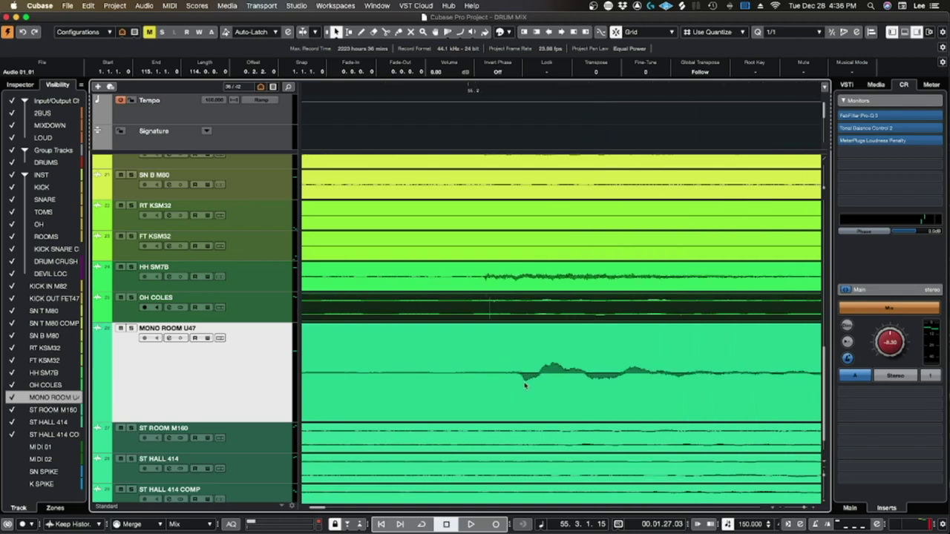
scroll(555, 371, up, 4)
scroll(520, 248, down, 5)
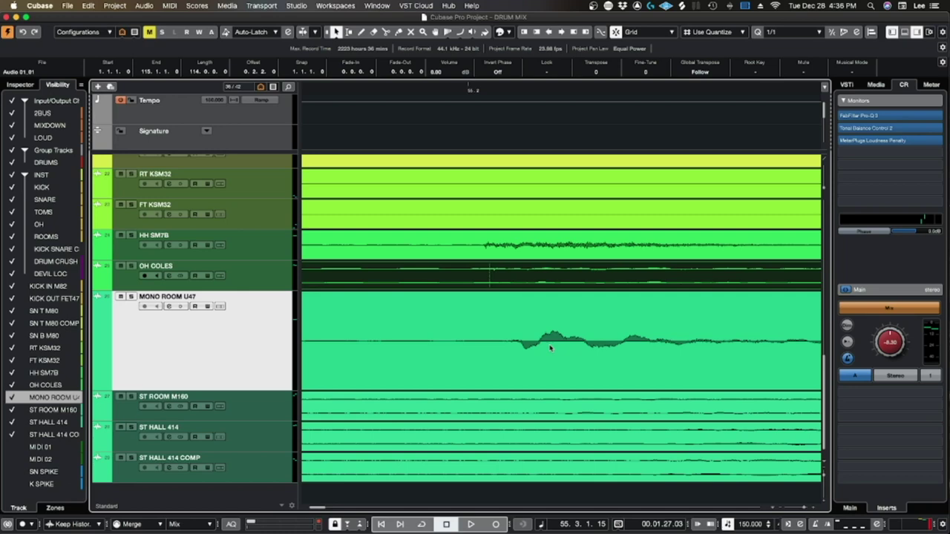
Check the drum waveforms across bars 41 to 69, from the hall tracks up to the kick mics
scroll(574, 339, down, 10)
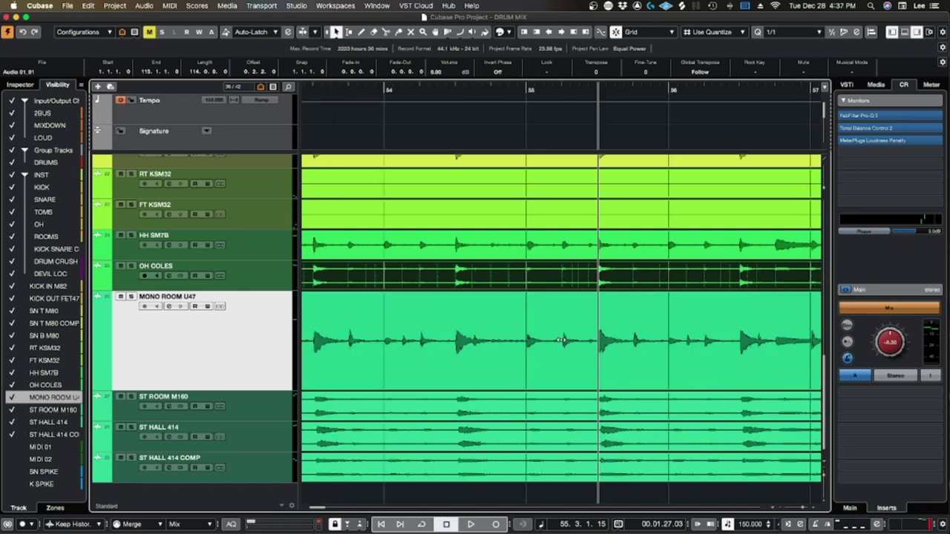
scroll(562, 339, down, 1)
scroll(598, 333, down, 3)
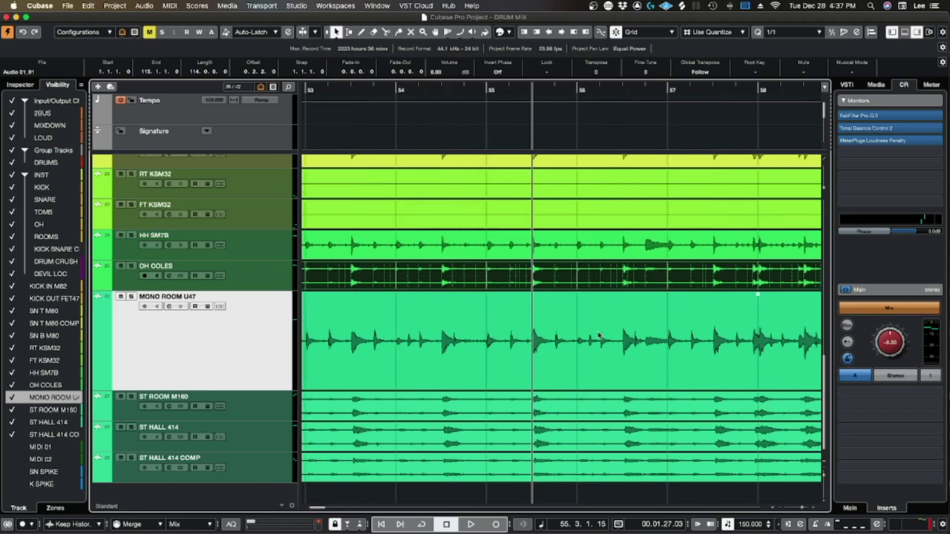
scroll(599, 333, down, 3)
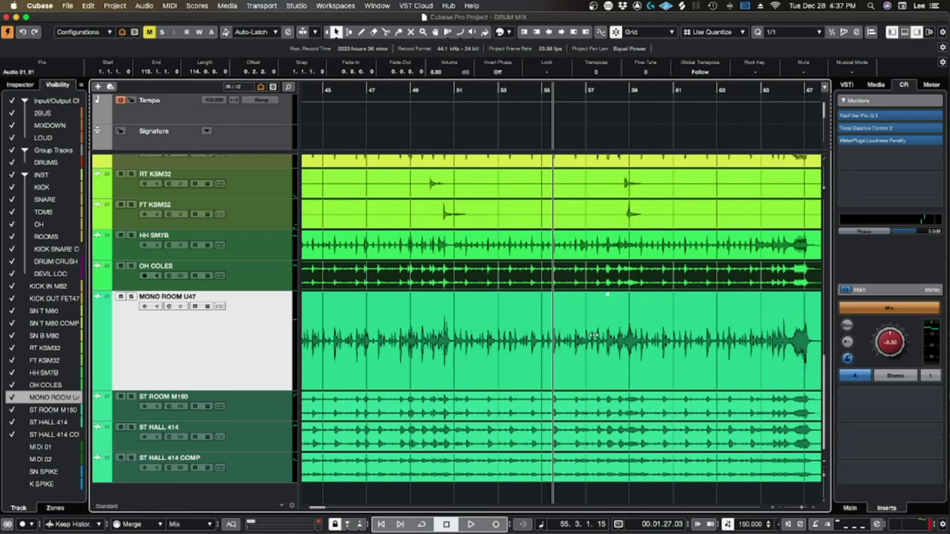
scroll(594, 335, down, 2)
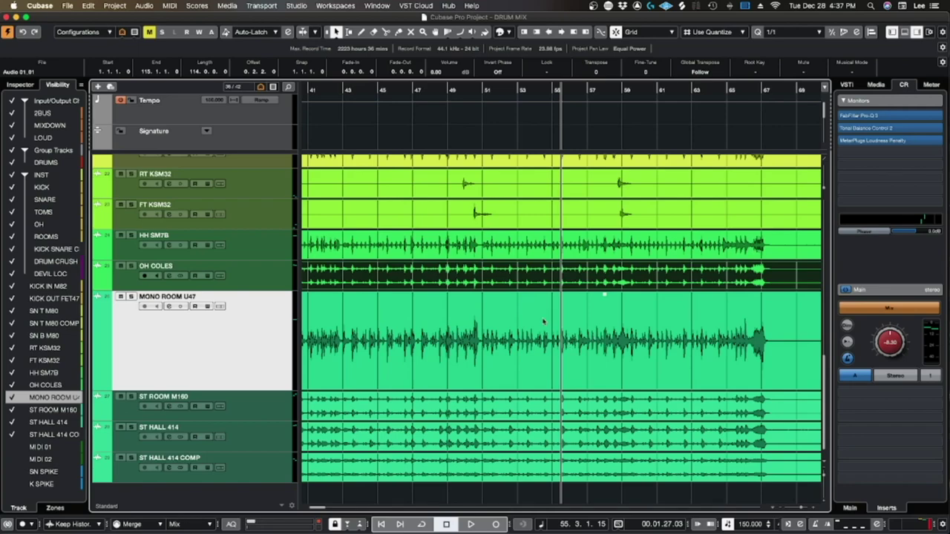
scroll(545, 321, up, 6)
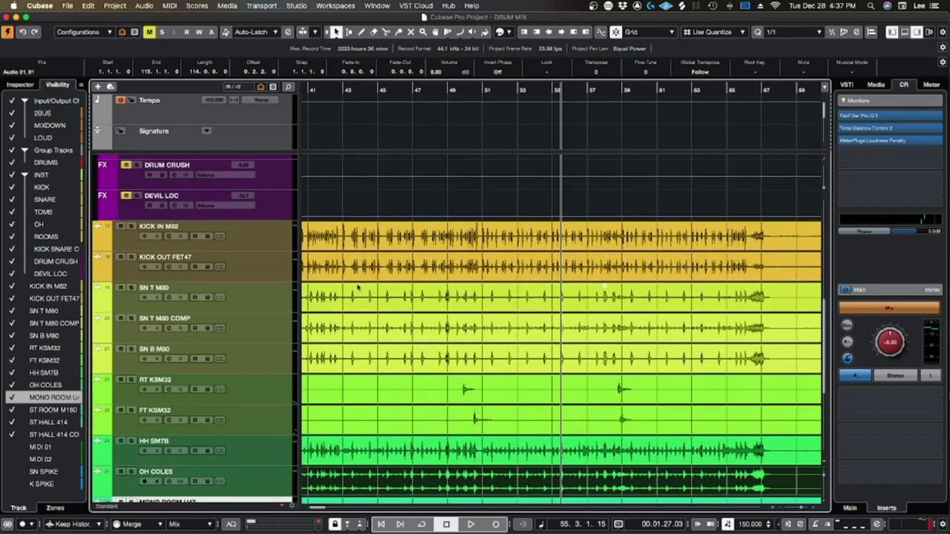
Place the playhead at bar 20 and play the drums with the MixConsole open on the drum channels
click(265, 236)
scroll(356, 338, down, 6)
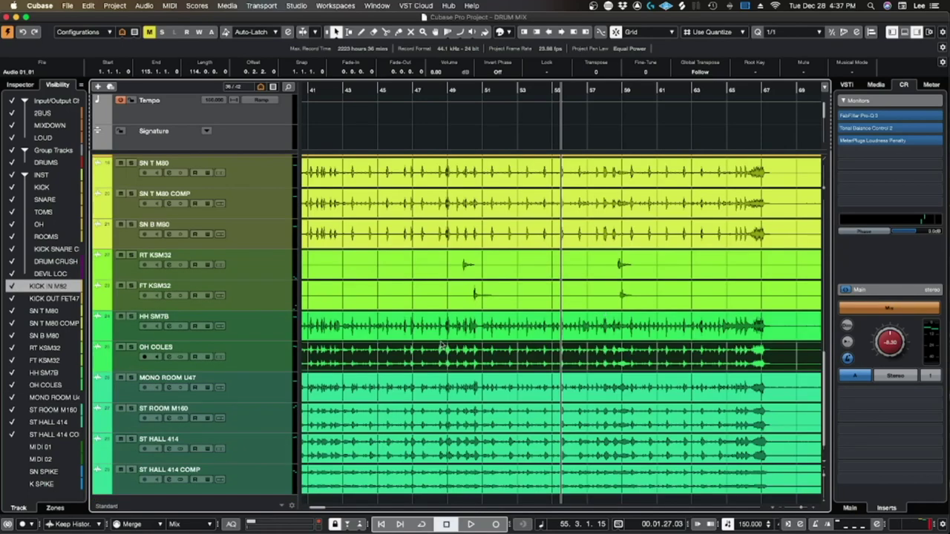
scroll(604, 346, left, 10)
click(465, 89)
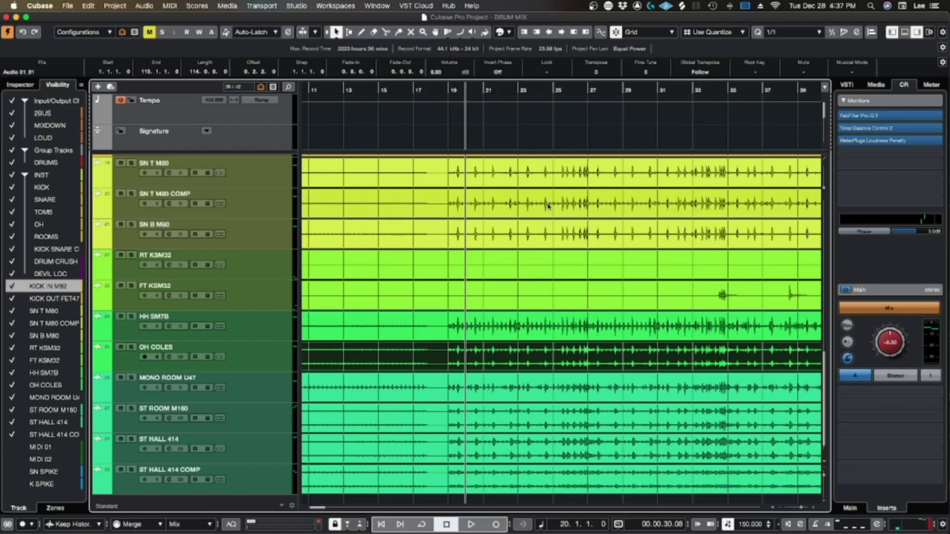
key(F3)
drag(434, 529, 455, 529)
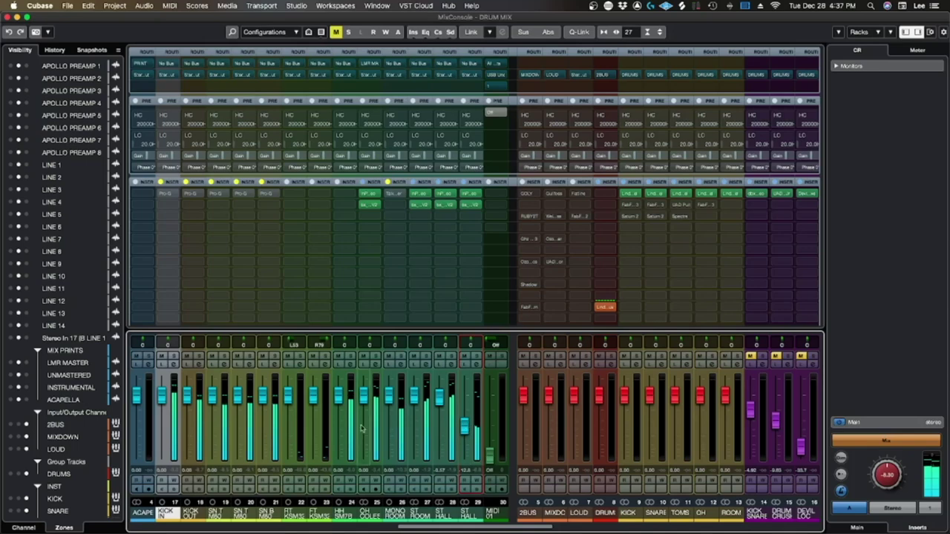
Rebalance the snare, hi-hat, room and hall faders during playback, setting MONO ROOM U47 to -21.6 dB and ST HALL 414 COMP to -17.4 dB
click(437, 405)
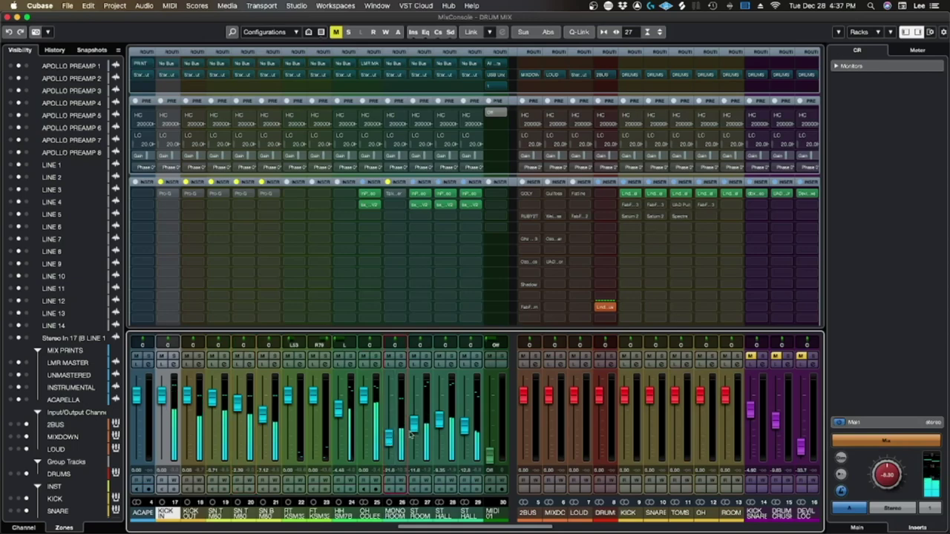
click(464, 427)
drag(466, 428, 414, 420)
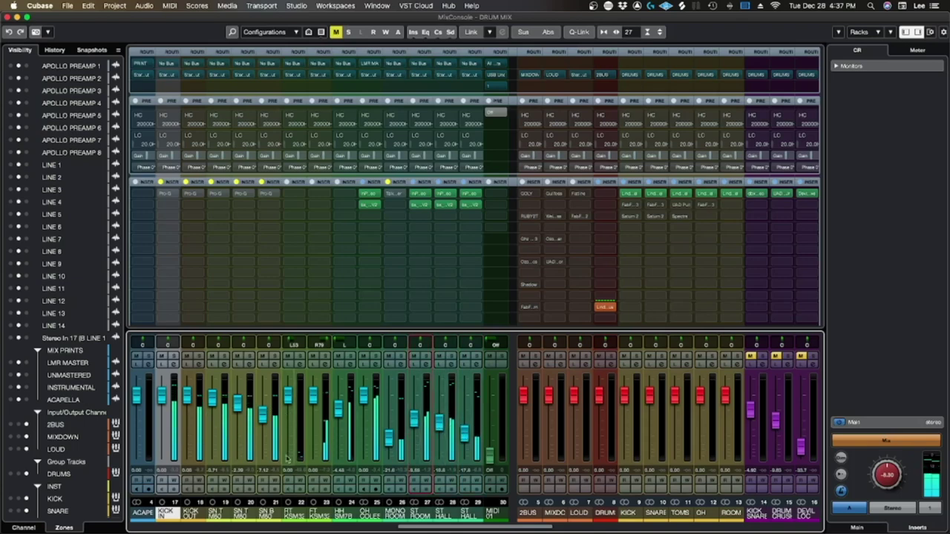
Raise the three snare mic faders slightly and lower the HH SM7B fader during playback
drag(212, 399, 263, 412)
drag(340, 418, 341, 429)
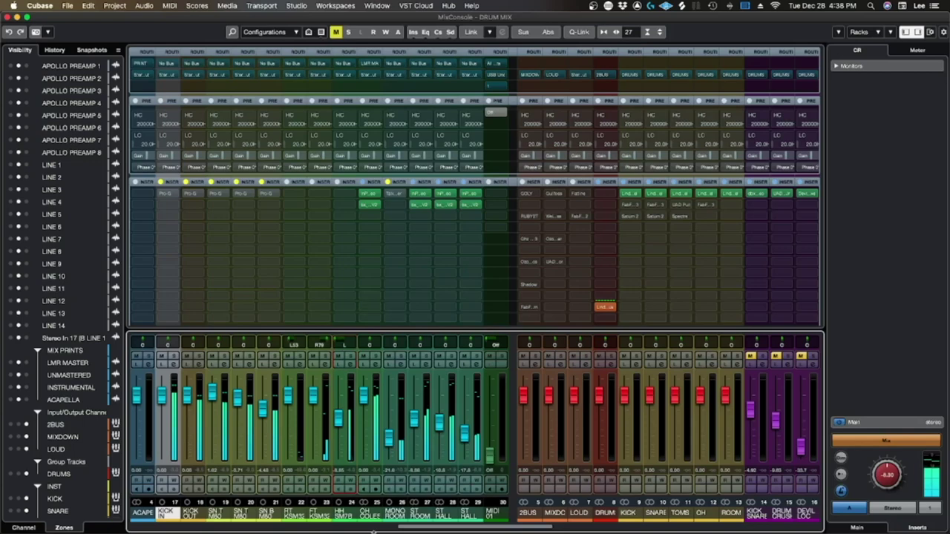
drag(449, 527, 437, 527)
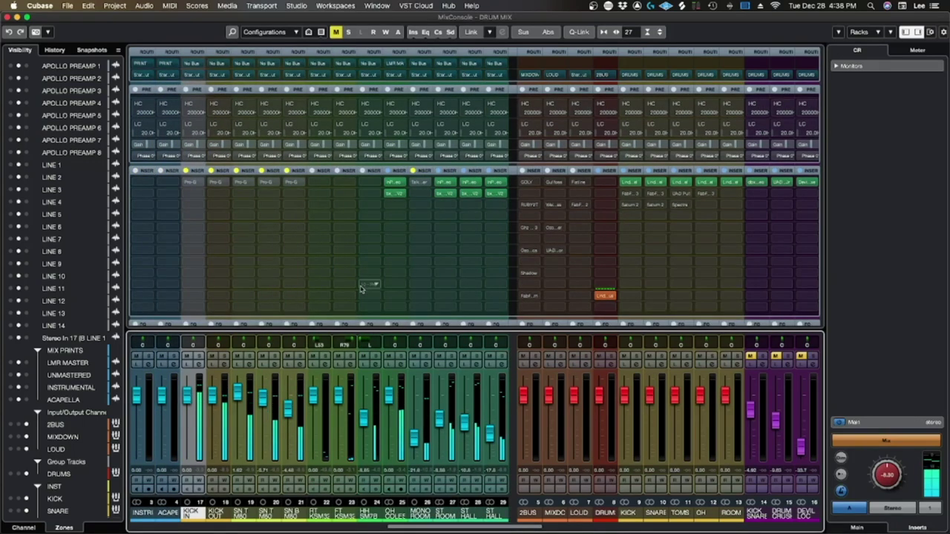
drag(499, 530, 507, 530)
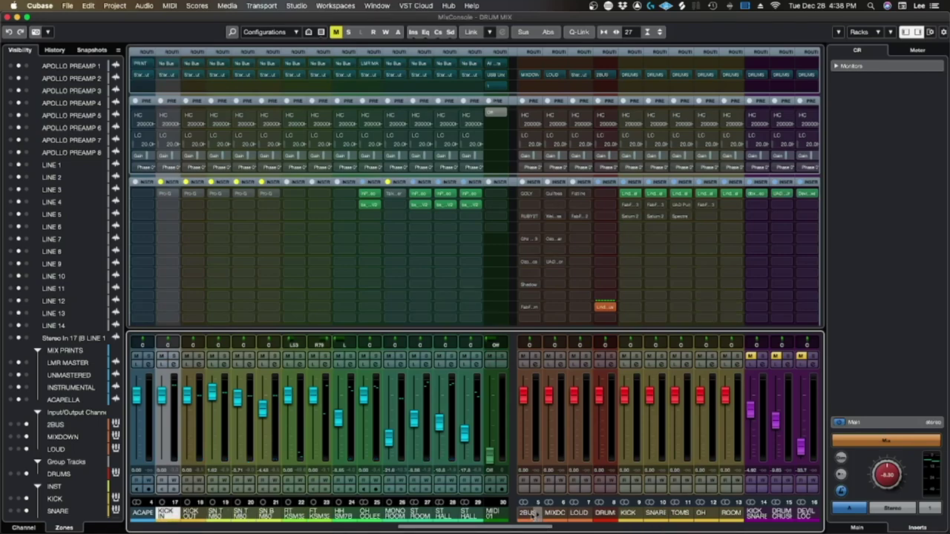
Look over the KICK group channel and the KICK SNARE CRUSH, DRUM CRUSH and DEVIL LOC effects channels
click(633, 514)
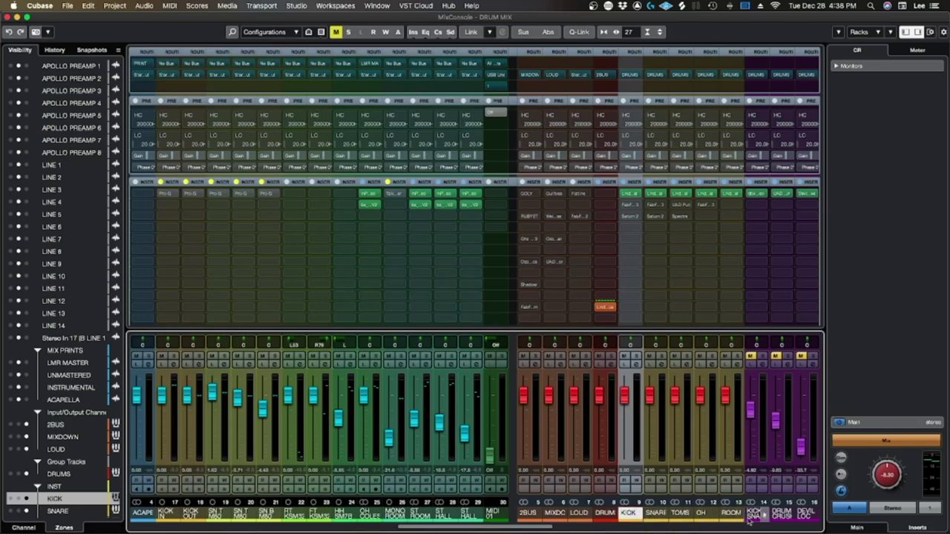
click(755, 513)
click(780, 514)
click(805, 513)
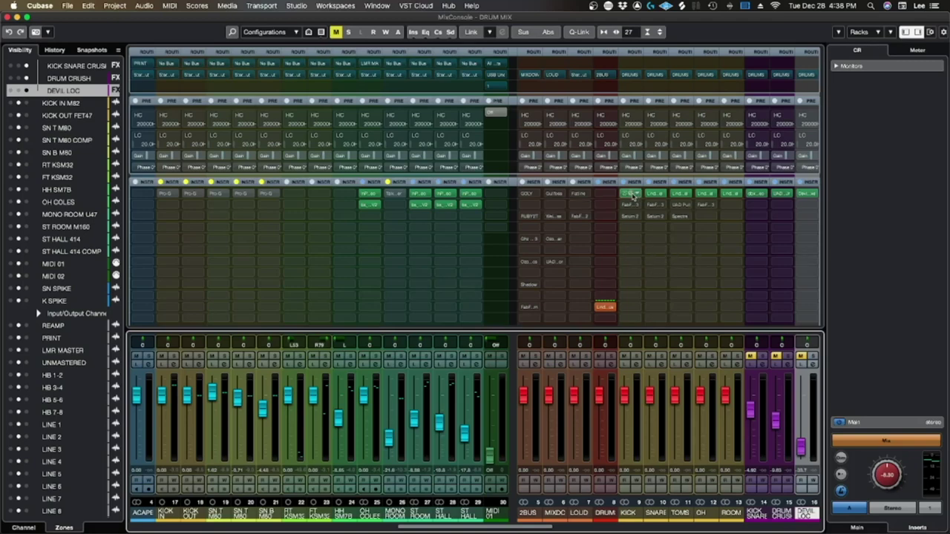
Route the outputs of KICK IN M82 and KICK OUT FET47 together to the KICK group
click(179, 516)
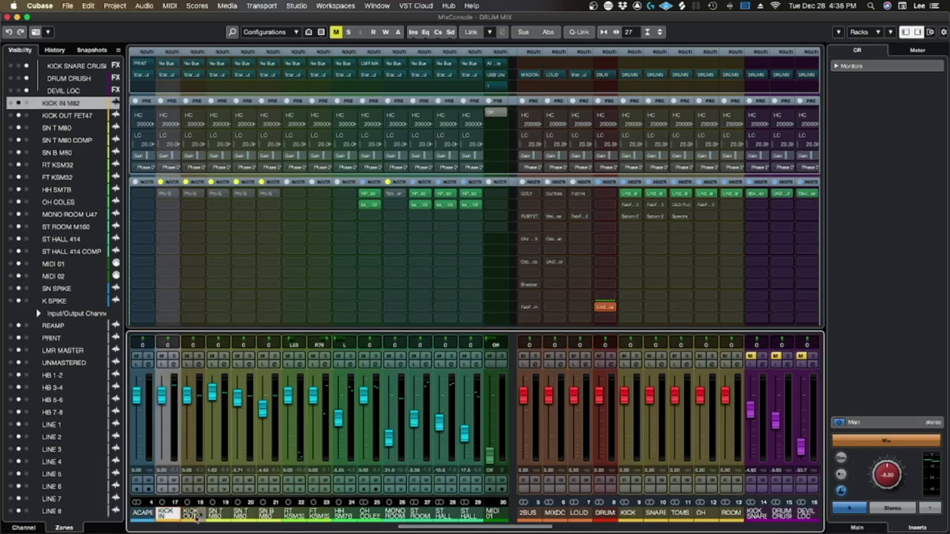
shift+click(192, 516)
click(167, 79)
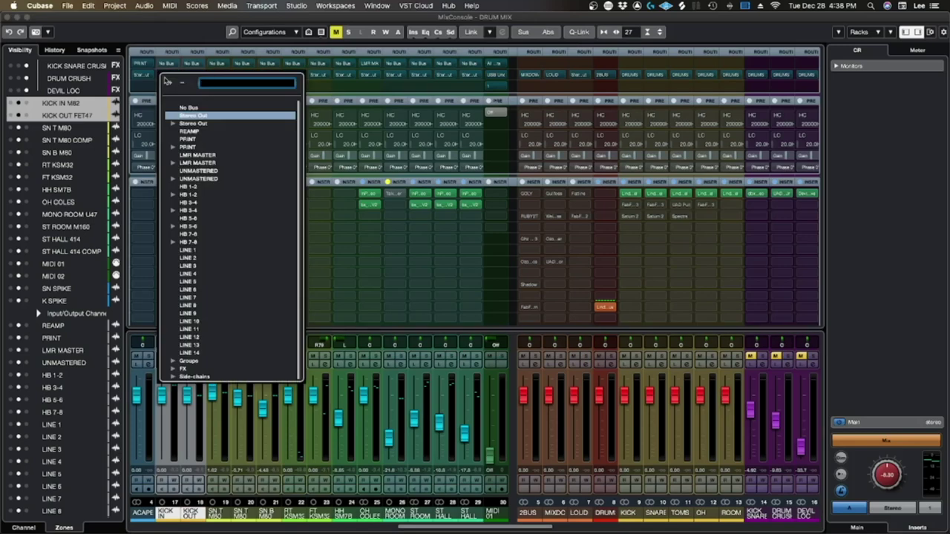
text(ki)
key(Return)
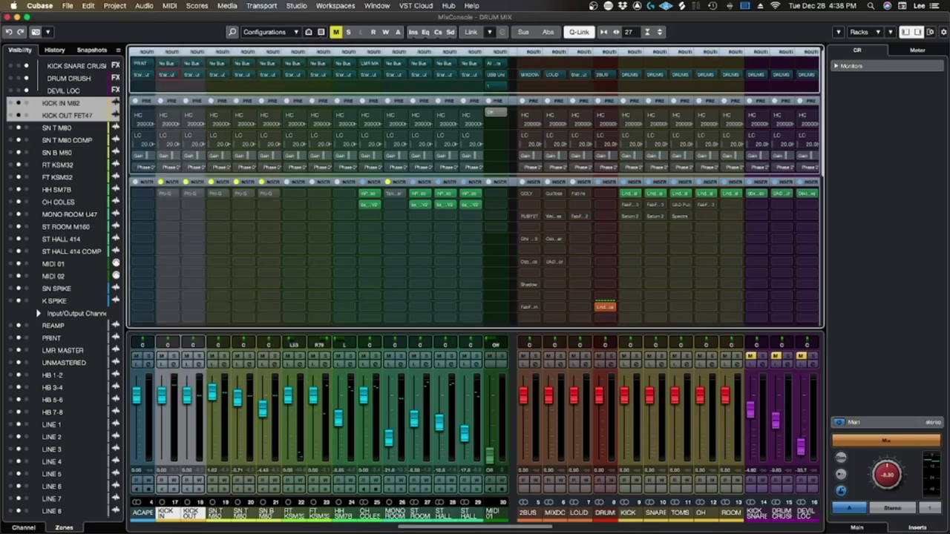
Route the outputs of SN T M80, SN T M80 COMP and SN B M80 together to the SNARE group
click(221, 513)
shift+click(266, 515)
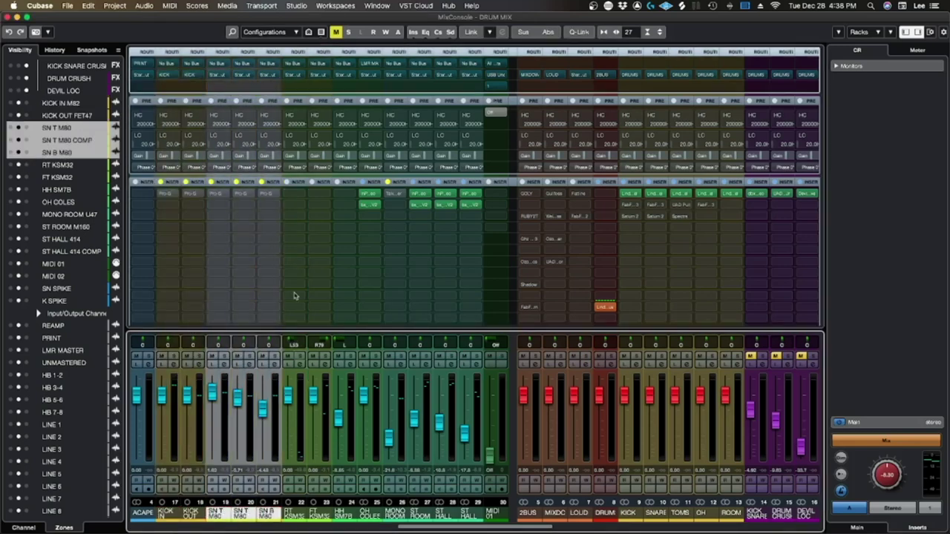
click(227, 78)
text(sn)
key(Return)
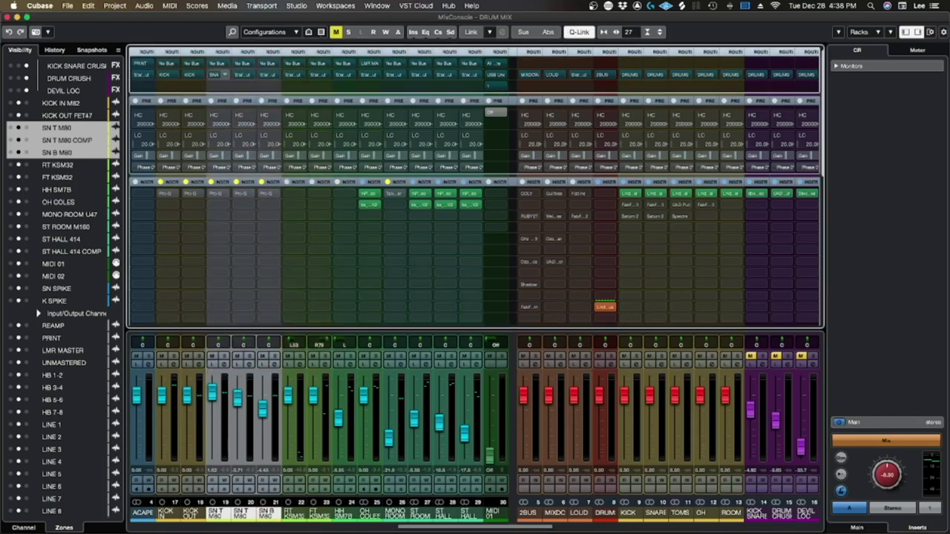
Route the outputs of RT KSM32 and FT KSM32 together to the TOMS group
click(293, 514)
shift+click(319, 513)
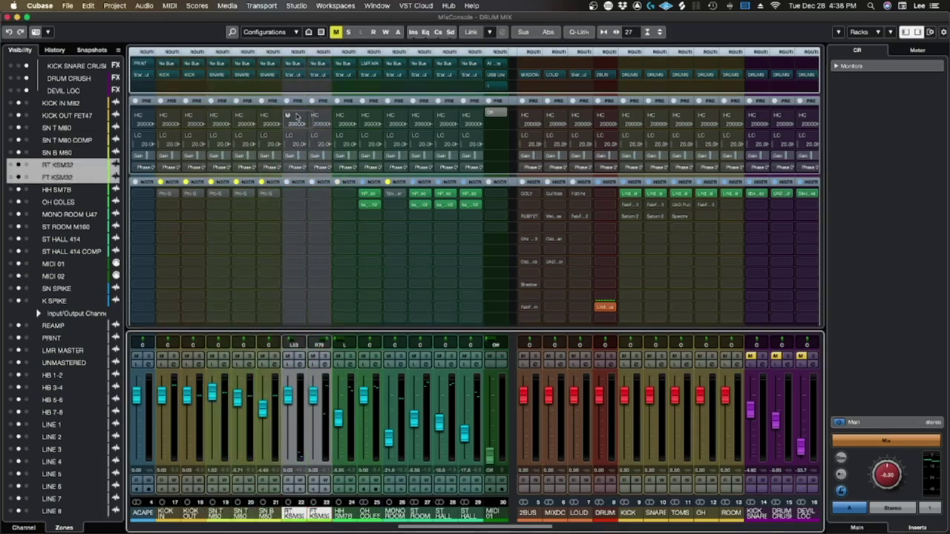
click(298, 77)
text(tom)
key(Return)
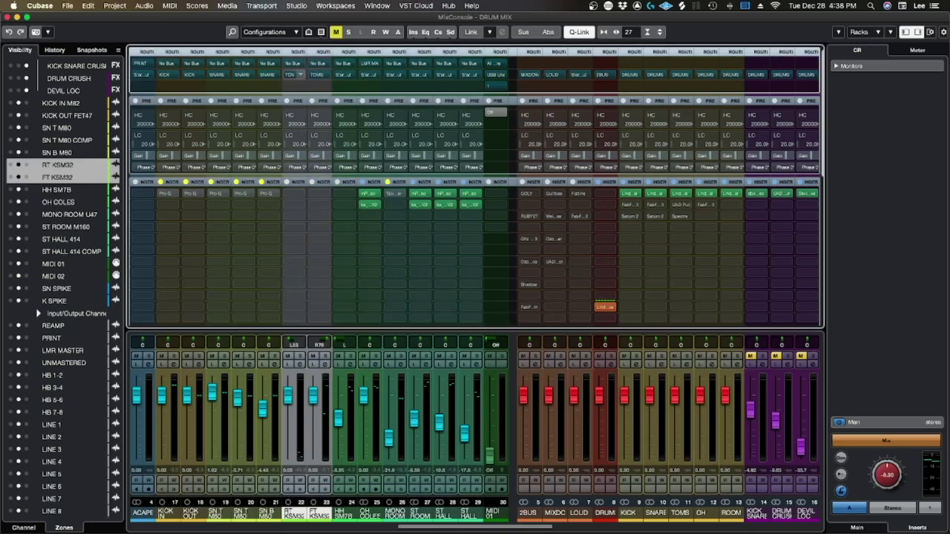
Route the outputs of HH SM7B and OH COLES together to the OH group
click(343, 513)
shift+click(369, 514)
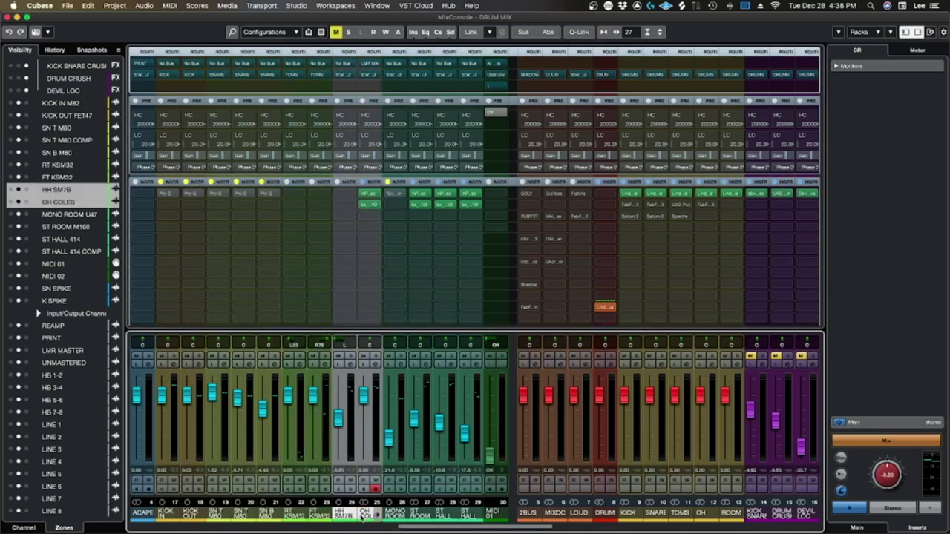
click(345, 78)
text(oh)
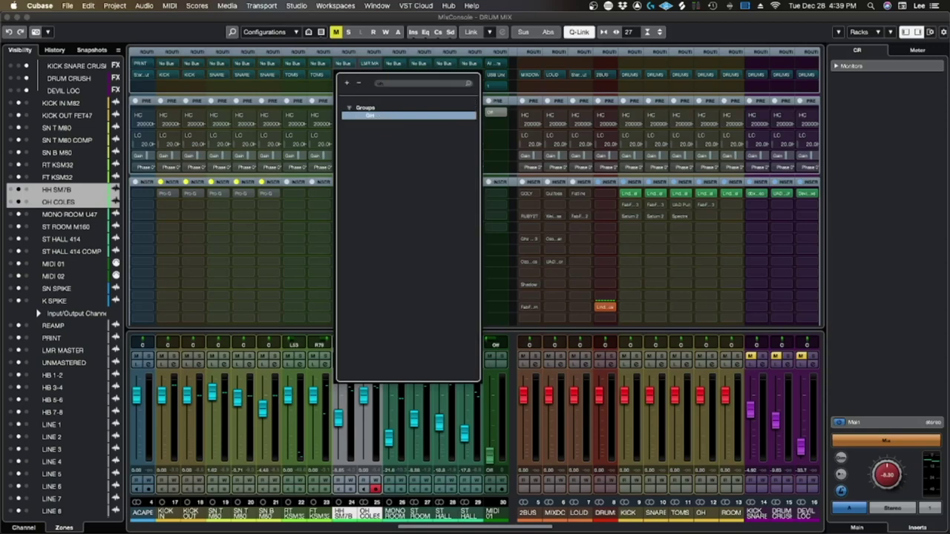
key(Return)
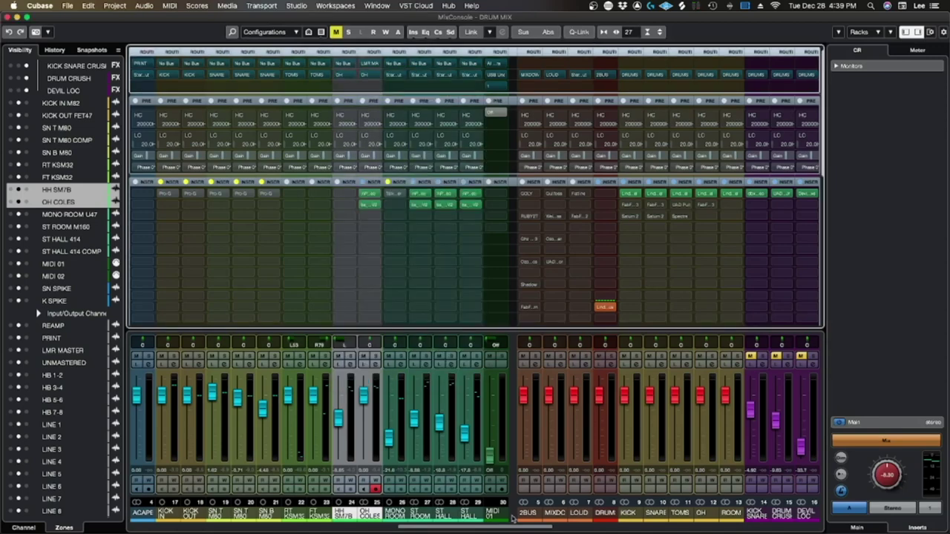
Route the outputs of MONO ROOM U47, ST ROOM M160, ST HALL 414 and ST HALL 414 COMP together to the ROOMS group
click(395, 514)
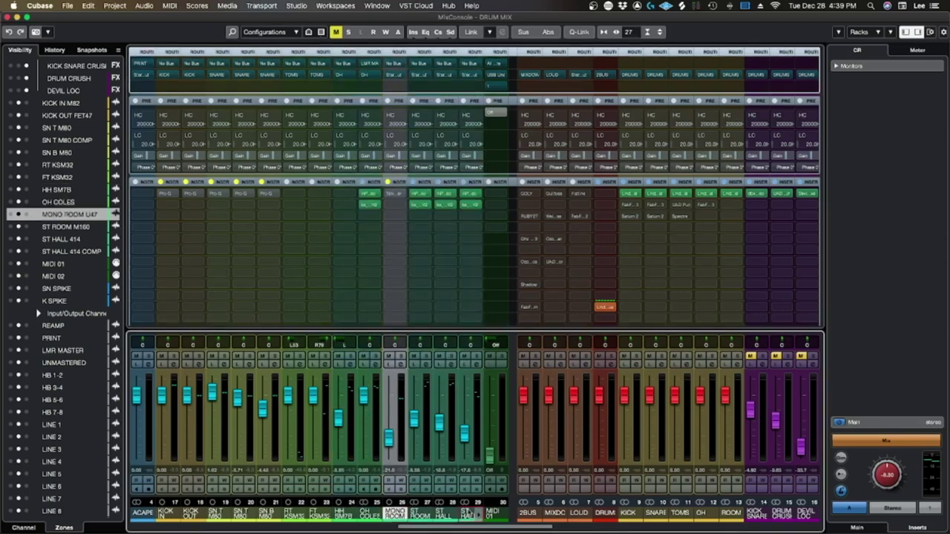
shift+click(471, 513)
click(398, 75)
text(room)
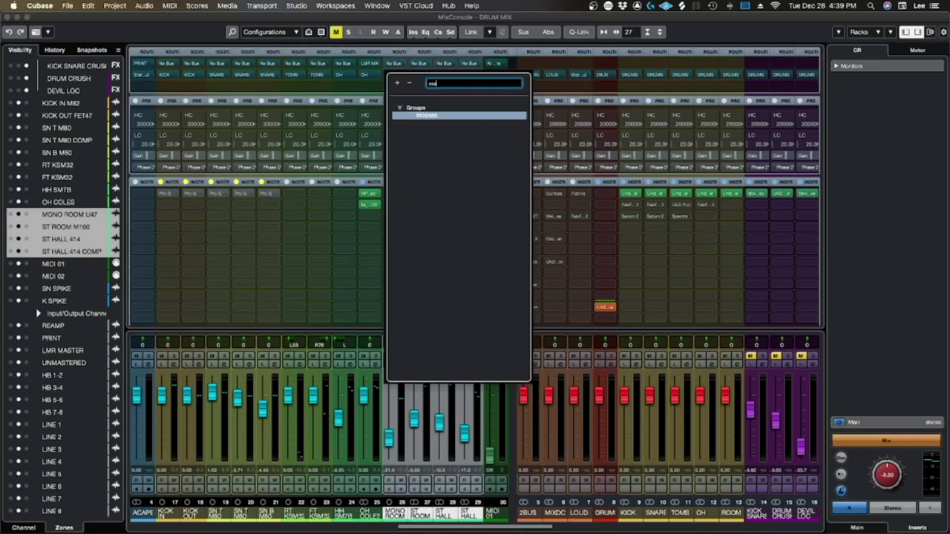
key(alt+shift+Return)
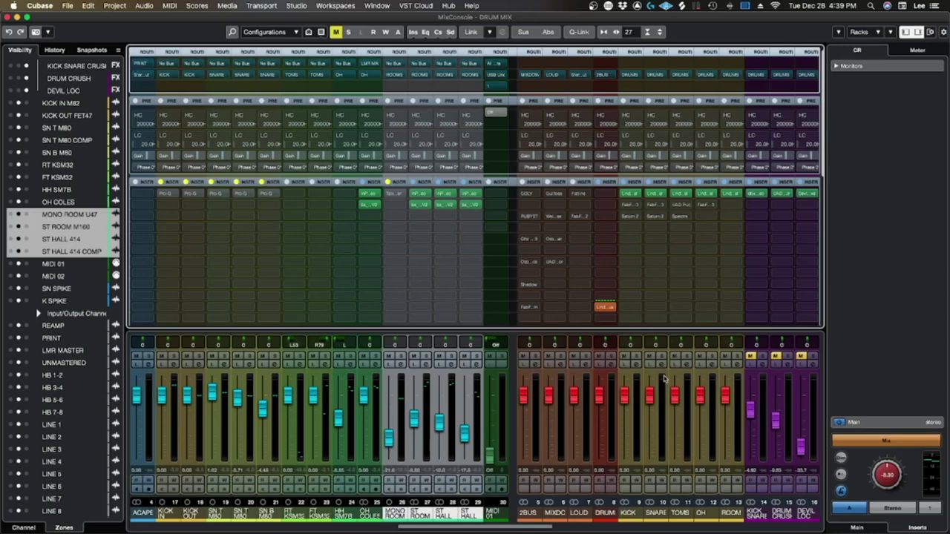
Switch on the first insert plug-in of the 2BUS channel during playback and close its window
key(space)
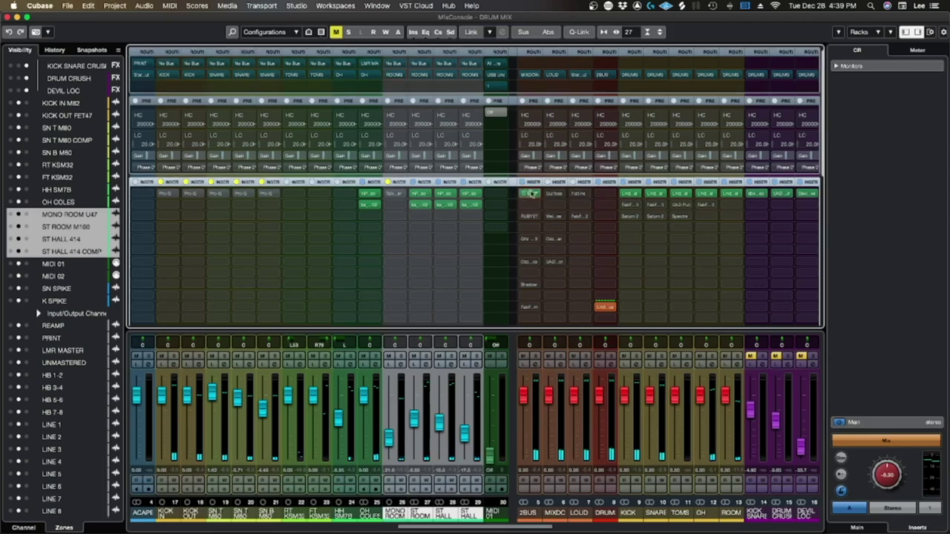
click(530, 195)
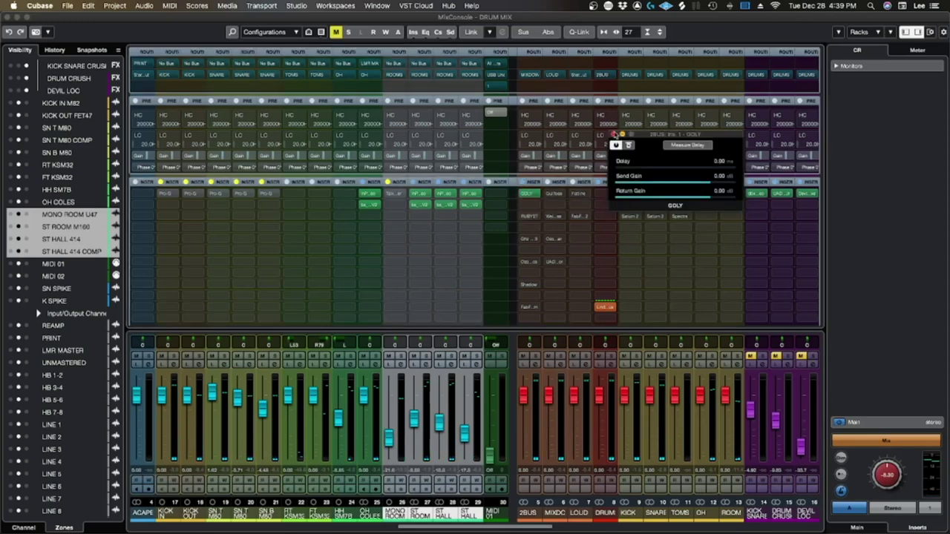
click(614, 135)
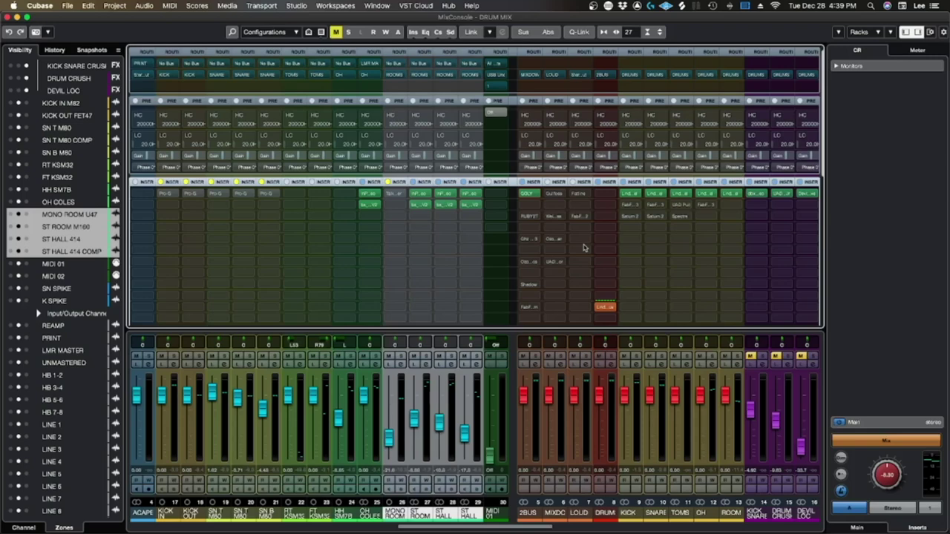
Lower the DRUMS group fader while playing the drums, and widen the MixConsole's channel area
key(space)
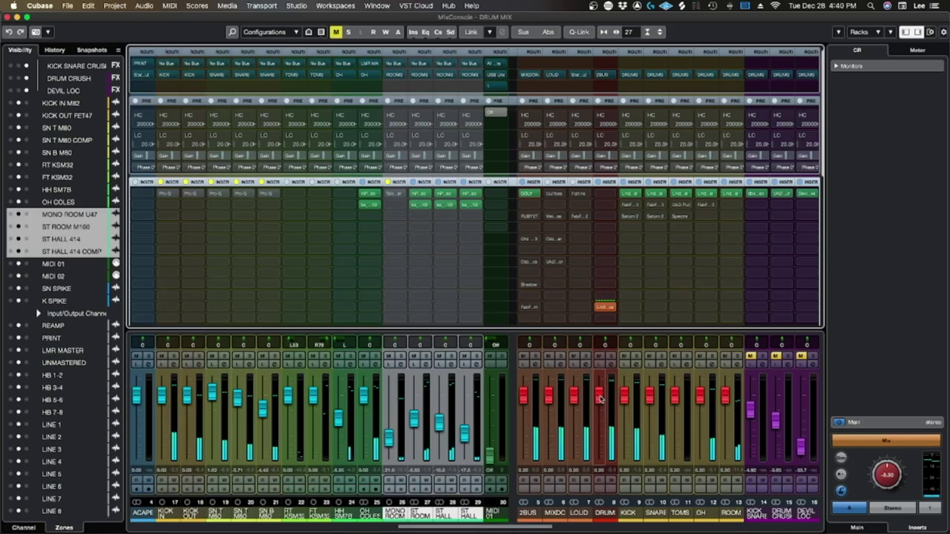
drag(600, 399, 600, 412)
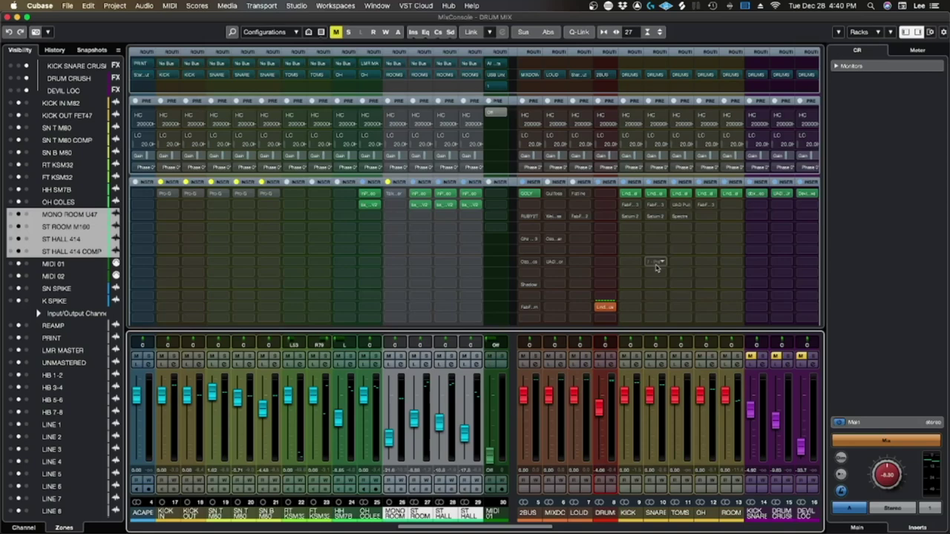
drag(822, 199, 869, 201)
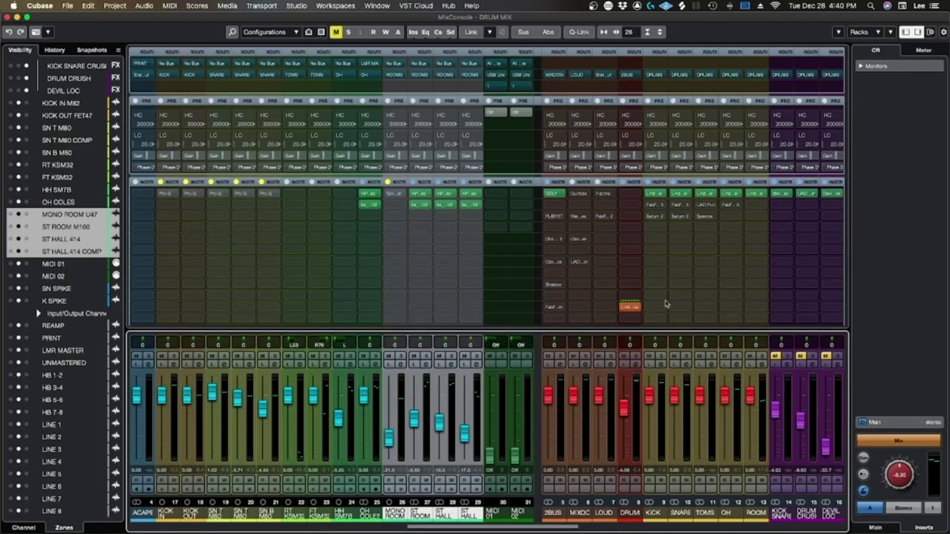
key(space)
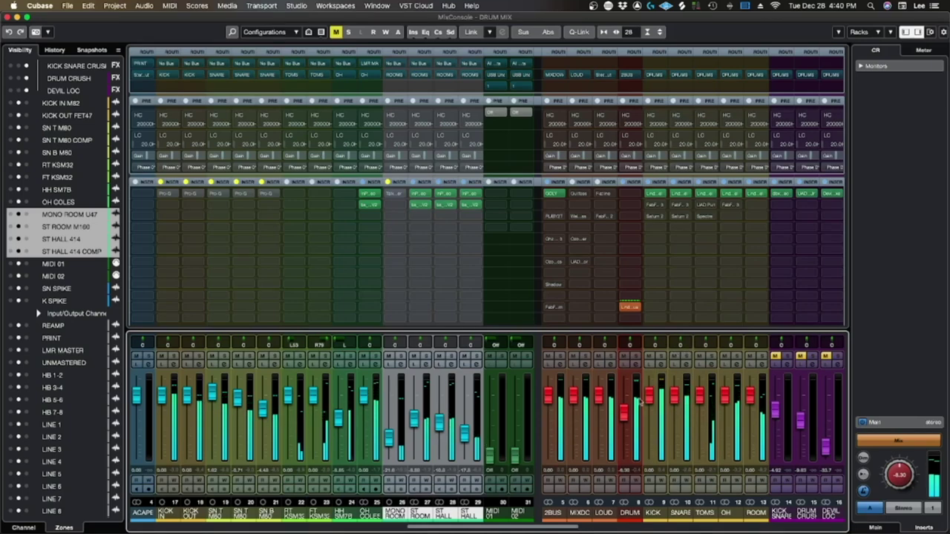
Lower the KICK, SNARE, TOMS, OH and ROOMS group faders together to about -4.7 dB
click(653, 514)
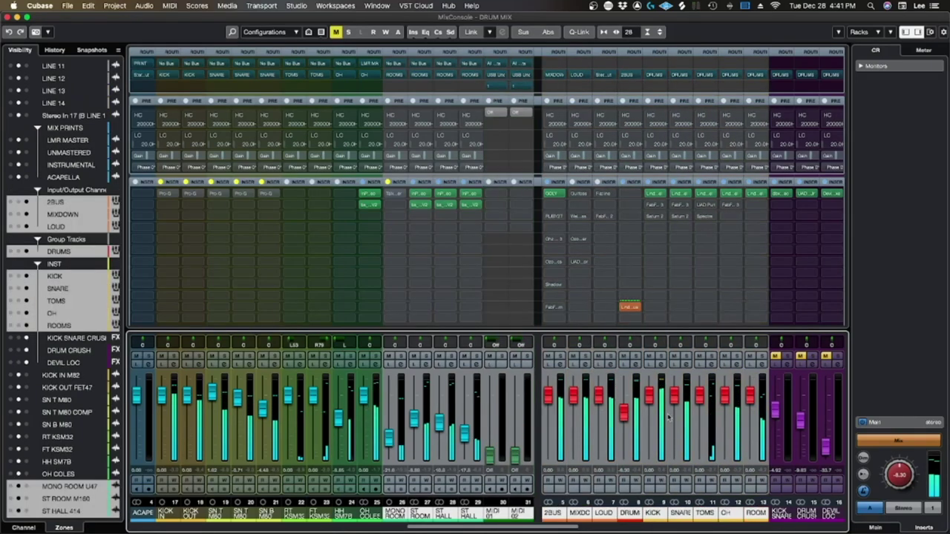
shift+click(755, 514)
drag(650, 394, 649, 410)
key(alt+shift)
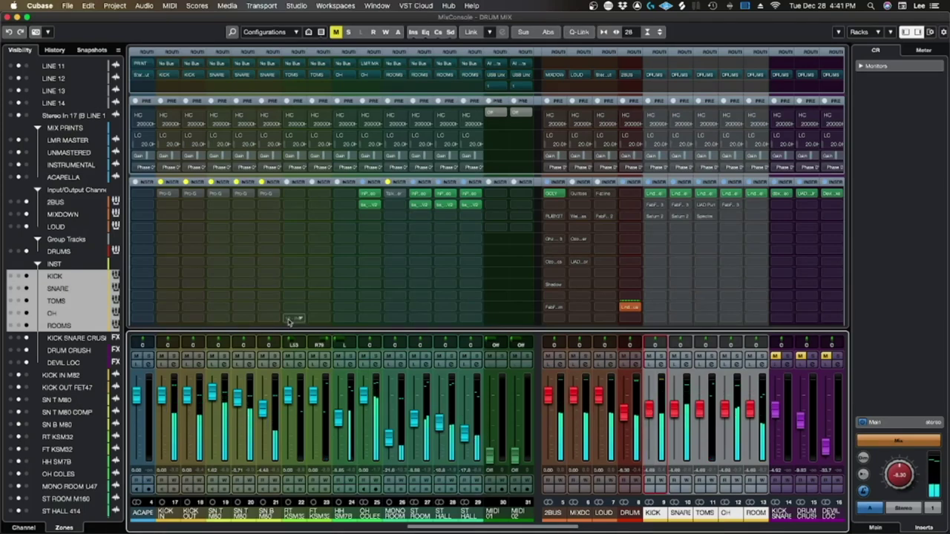
Select all drum audio channels from KICK IN M82 through ST HALL 414 COMP
click(175, 517)
key(Right)
key(Right)
key(Left)
key(Left)
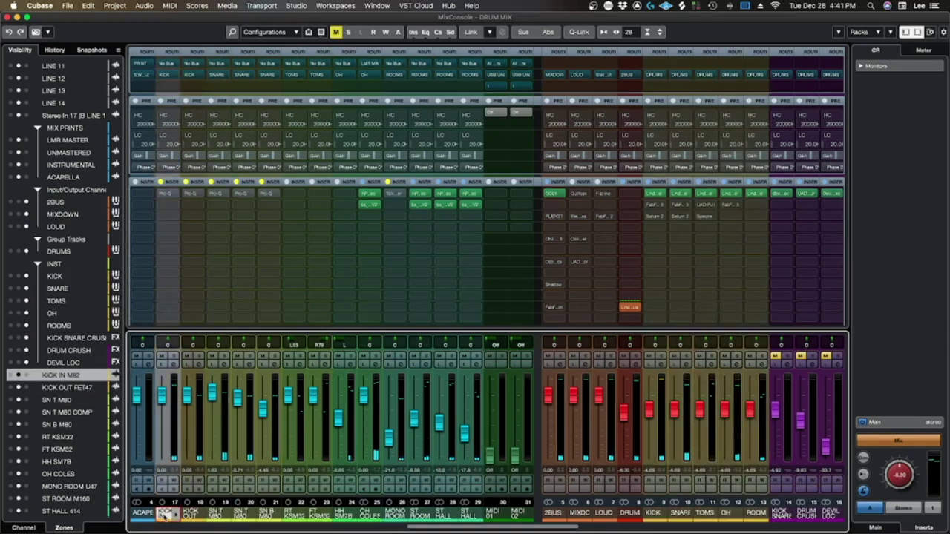
shift+click(470, 514)
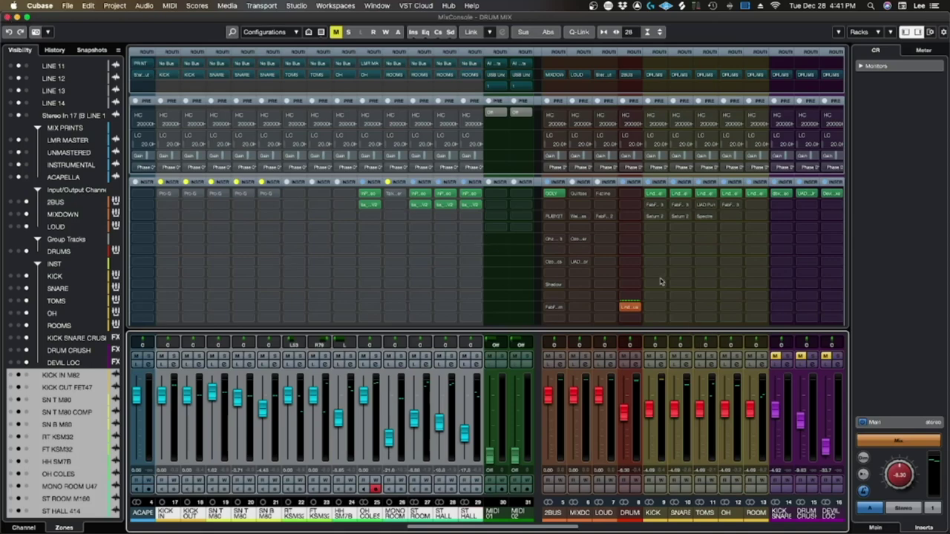
Close the MixConsole and open the KICK IN M82 event in the Sample Editor with its editor inspector
click(7, 16)
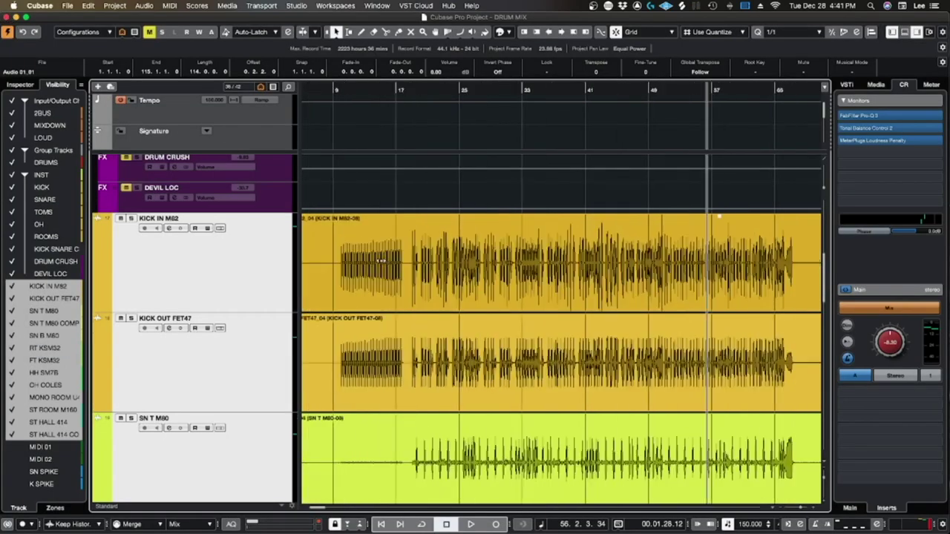
double_click(524, 286)
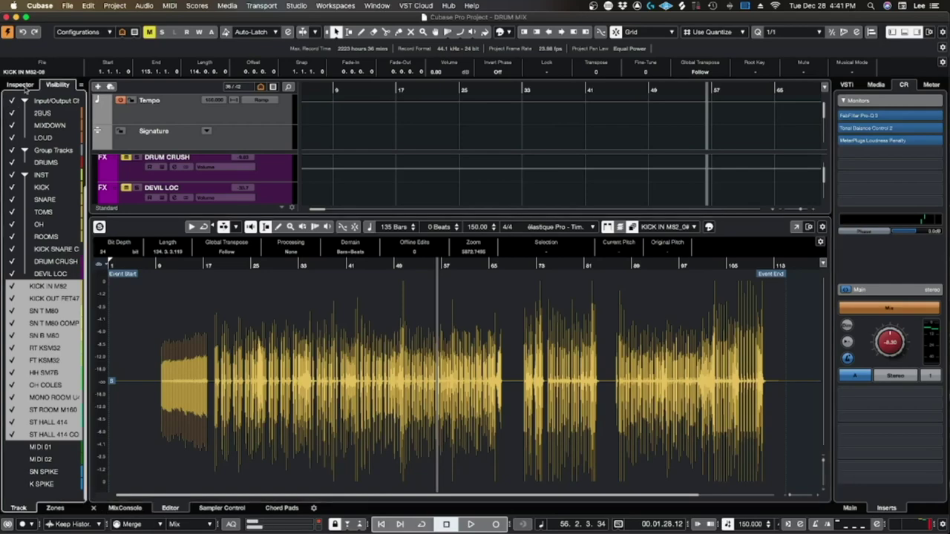
click(20, 84)
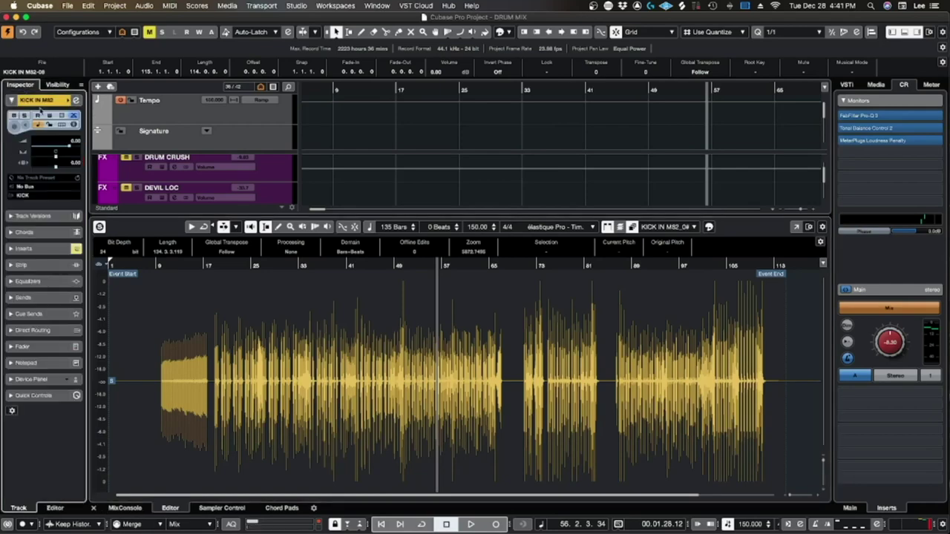
click(94, 509)
double_click(456, 268)
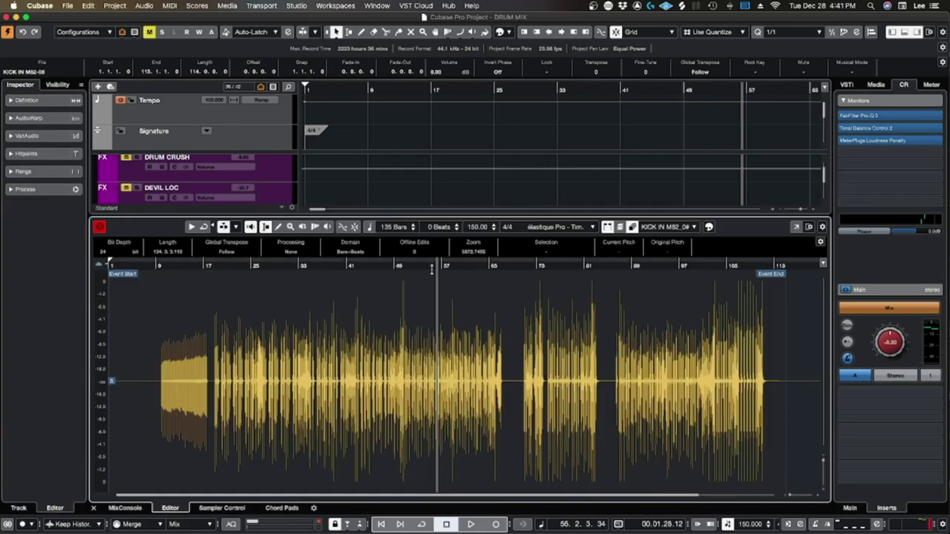
Detect the hitpoints of the KICK IN M82 event and inspect them along the waveform
click(26, 153)
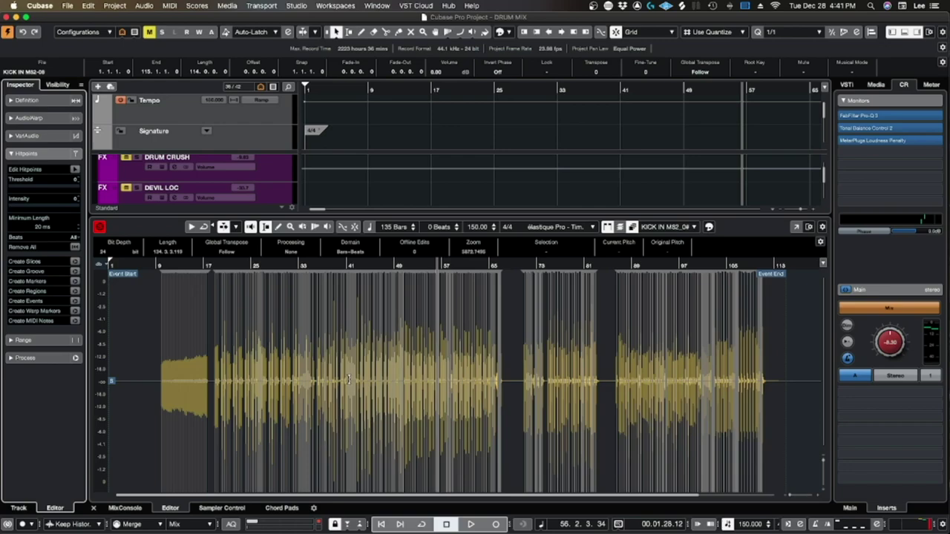
scroll(348, 380, up, 6)
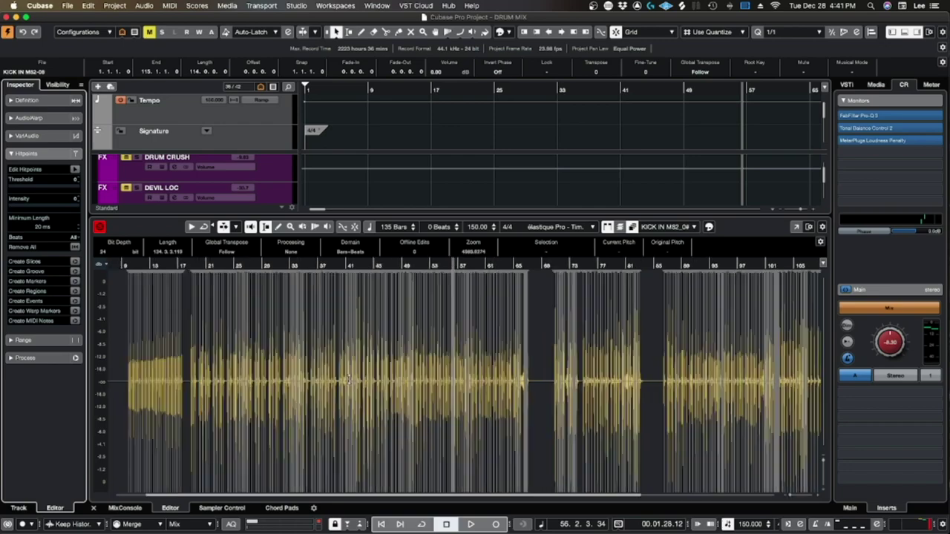
scroll(348, 380, down, 6)
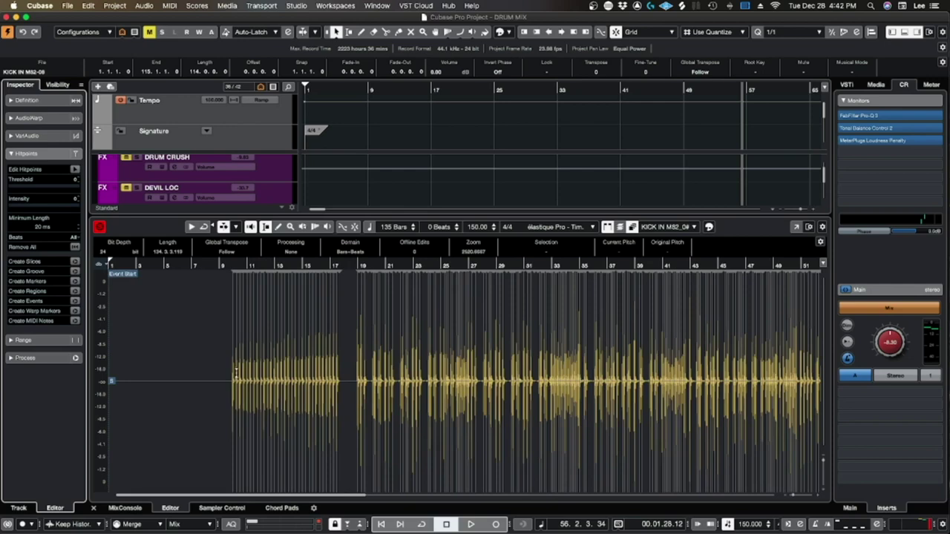
scroll(234, 375, up, 6)
scroll(278, 386, right, 10)
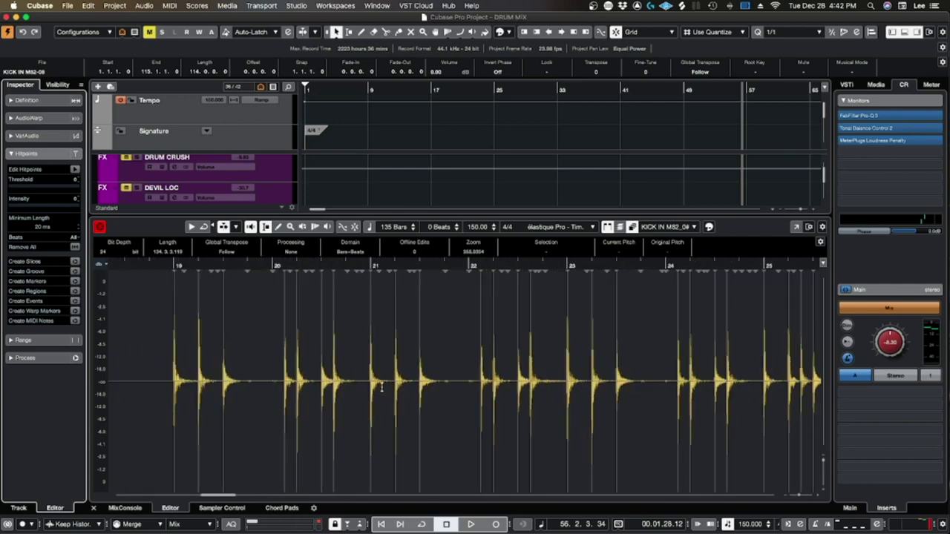
scroll(502, 391, left, 2)
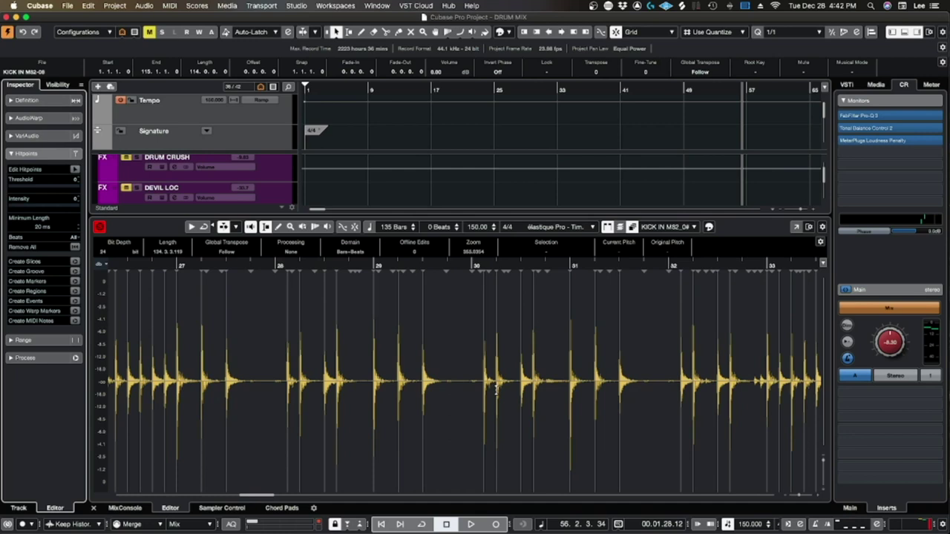
scroll(321, 395, left, 15)
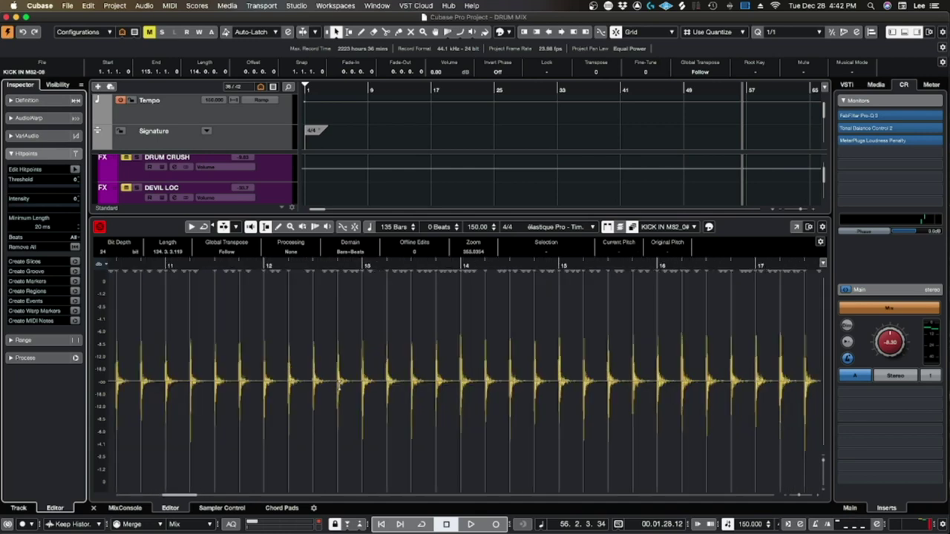
Activate Edit Hitpoints, raise the threshold to about 20, and check the hitpoints around bar 10
click(73, 170)
drag(48, 187, 23, 189)
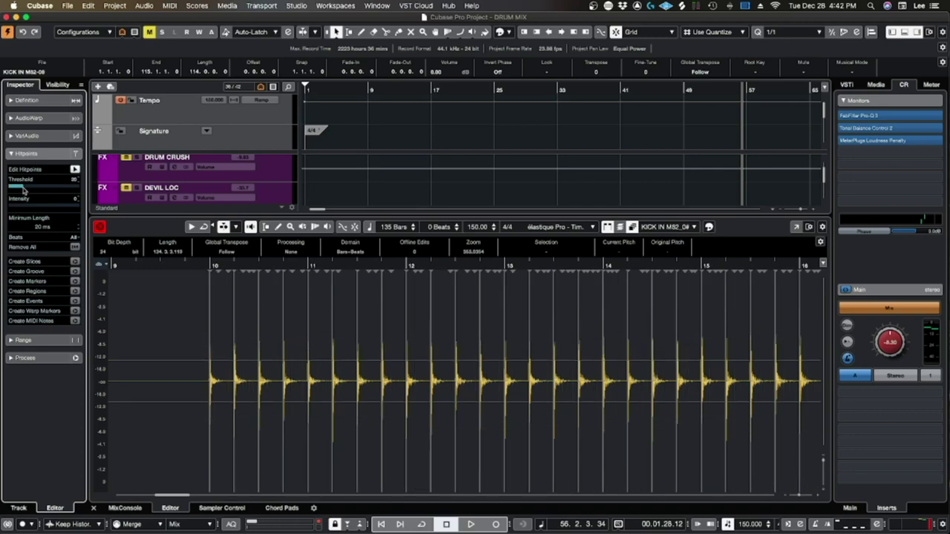
scroll(187, 403, up, 10)
scroll(466, 385, right, 10)
scroll(498, 394, down, 1)
scroll(353, 296, down, 5)
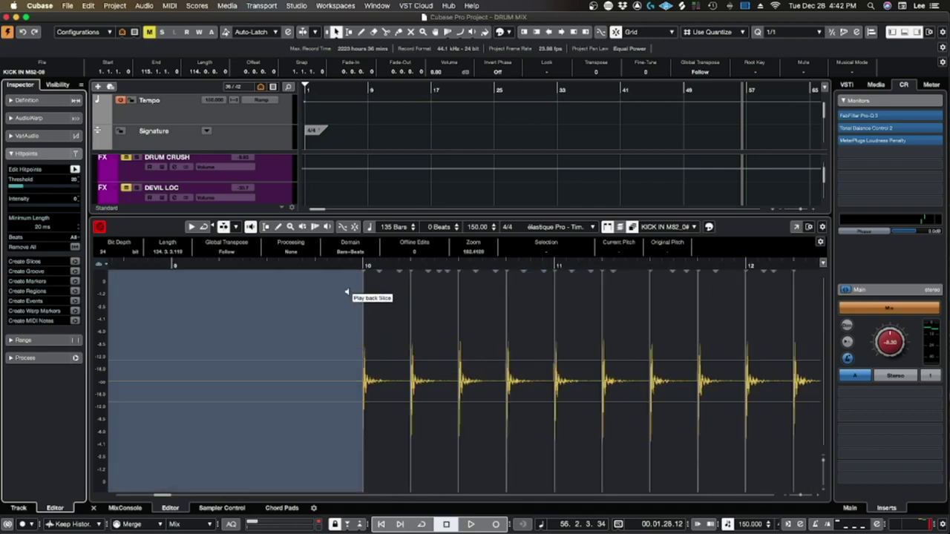
Play the kick recording from bar 19 and compare its hits with the hitpoints up to bar 21
key(space)
scroll(527, 414, up, 2)
scroll(583, 407, up, 2)
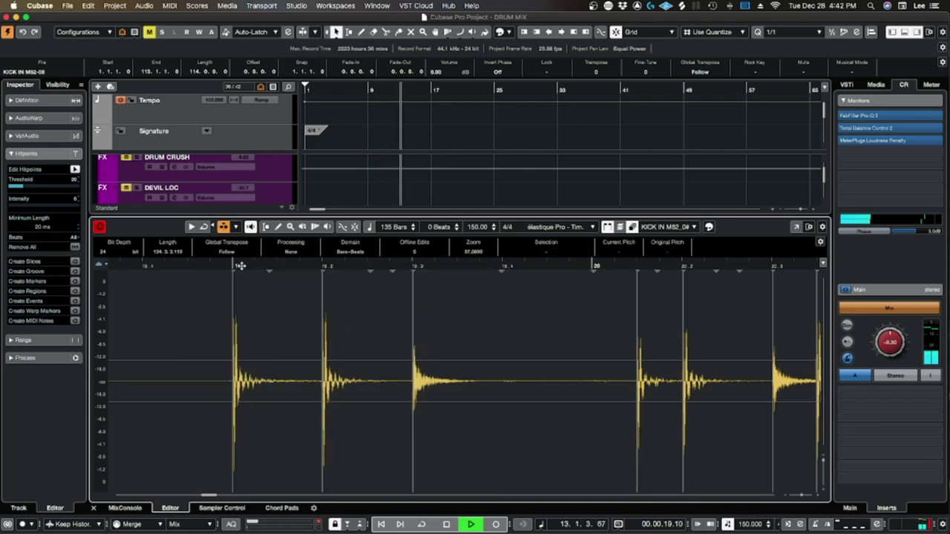
click(223, 264)
key(space)
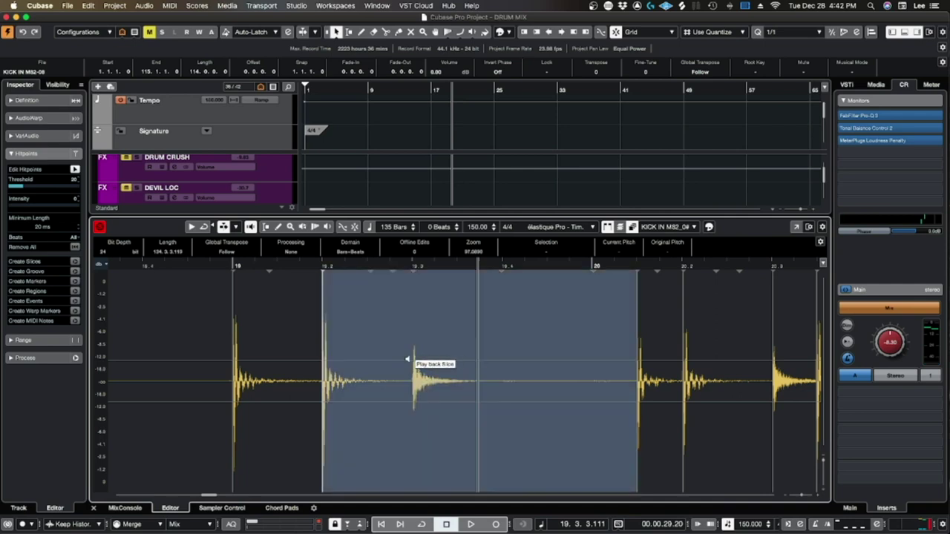
scroll(613, 356, right, 3)
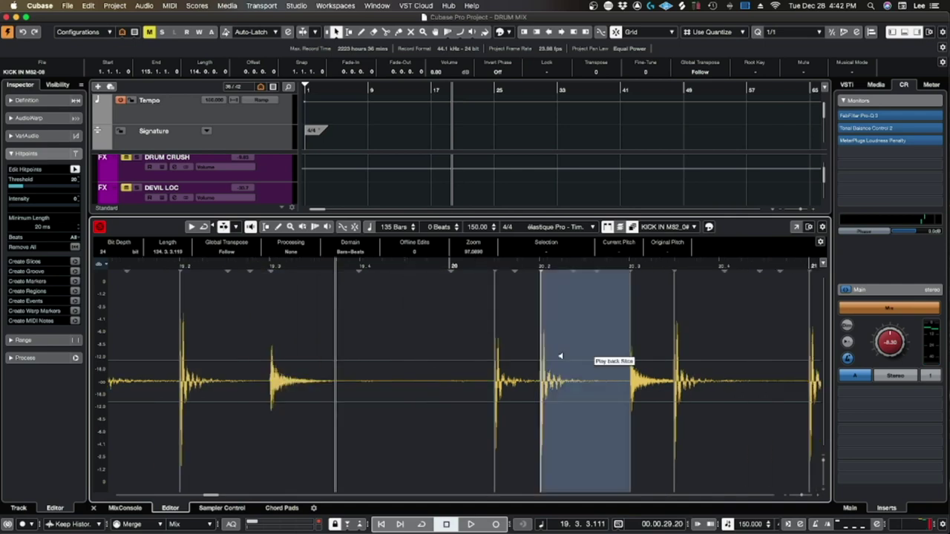
Raise the hitpoint threshold above the quieter bleed hits and check the remaining hitpoints around bar 20
drag(33, 188, 36, 189)
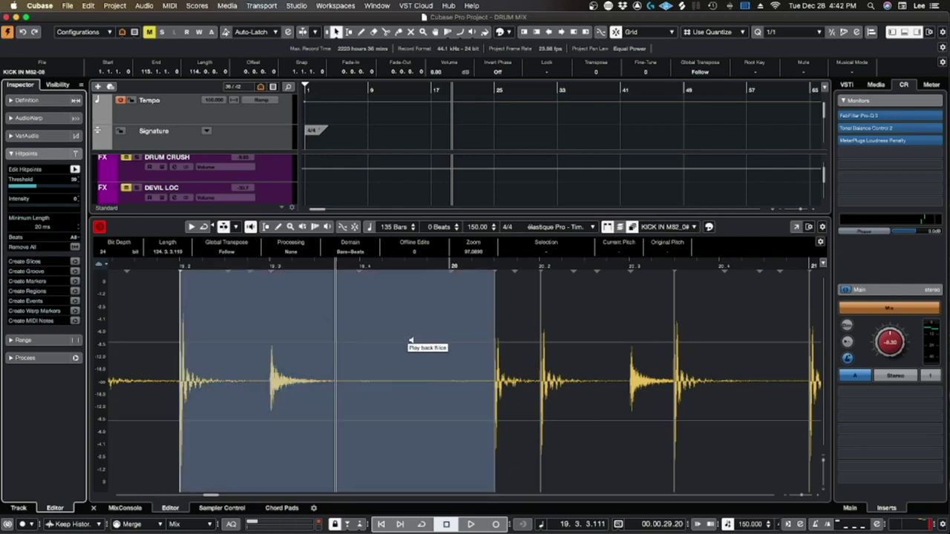
scroll(477, 336, down, 4)
scroll(511, 384, up, 5)
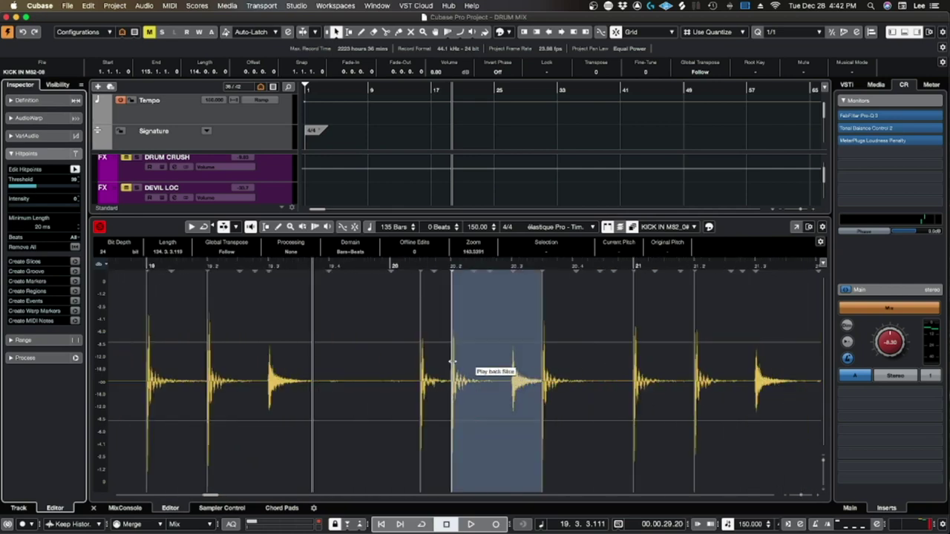
scroll(466, 382, down, 3)
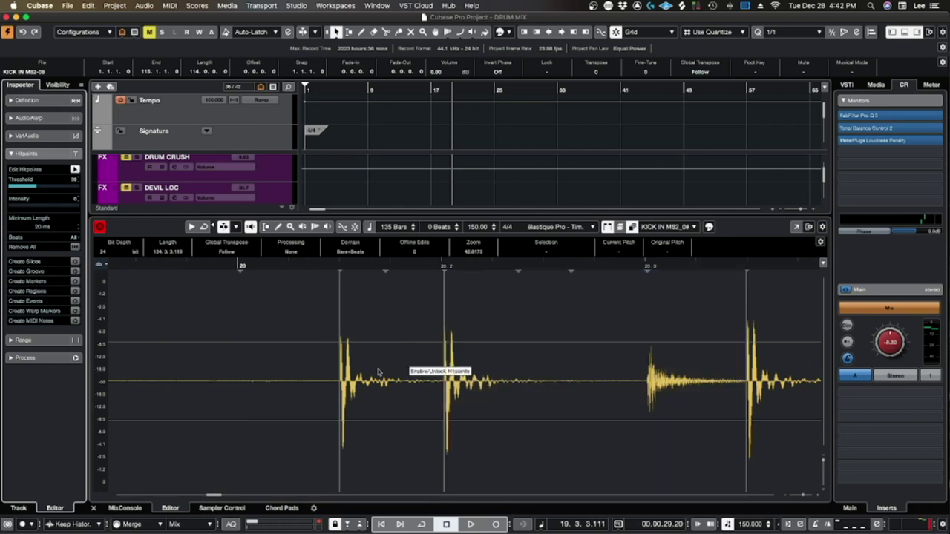
Move the hitpoint of the first kick hit after bar 20 exactly onto the start of its transient
scroll(339, 388, up, 8)
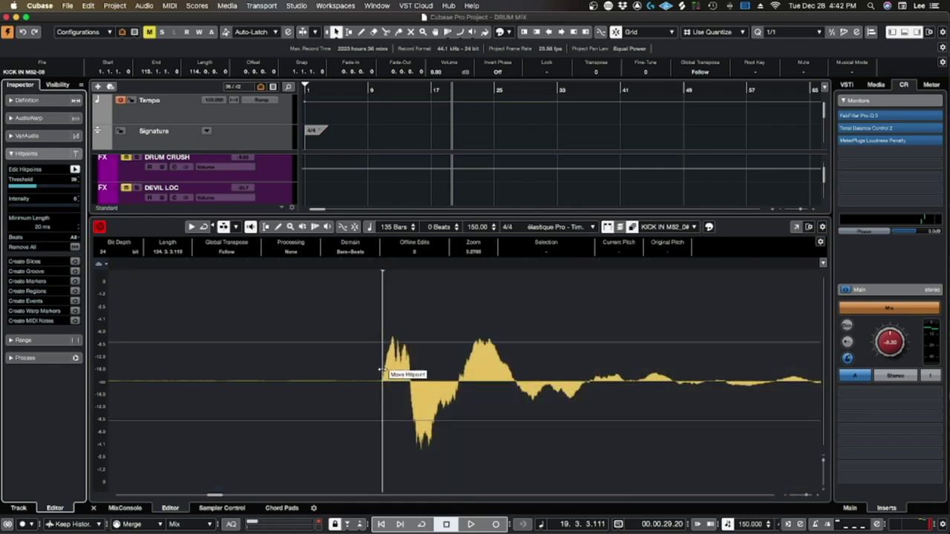
scroll(382, 370, down, 5)
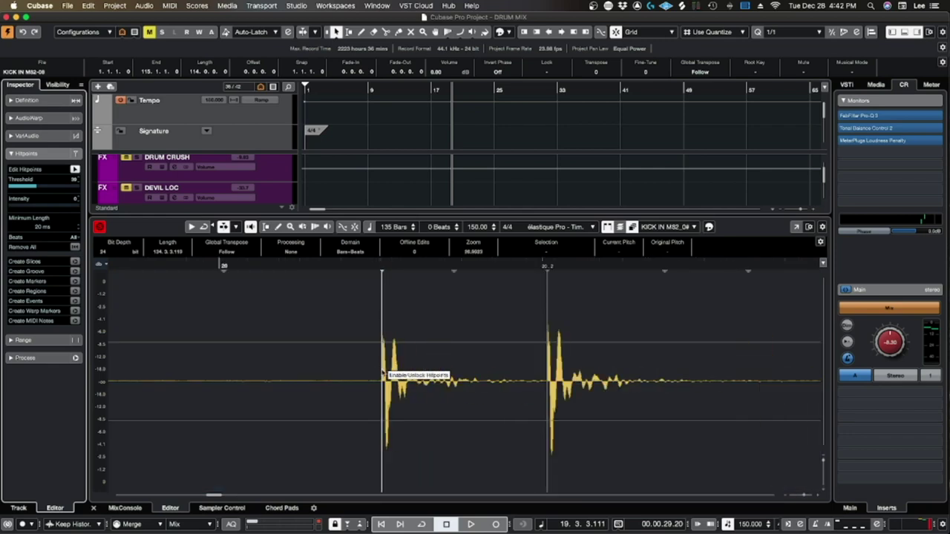
scroll(383, 374, up, 10)
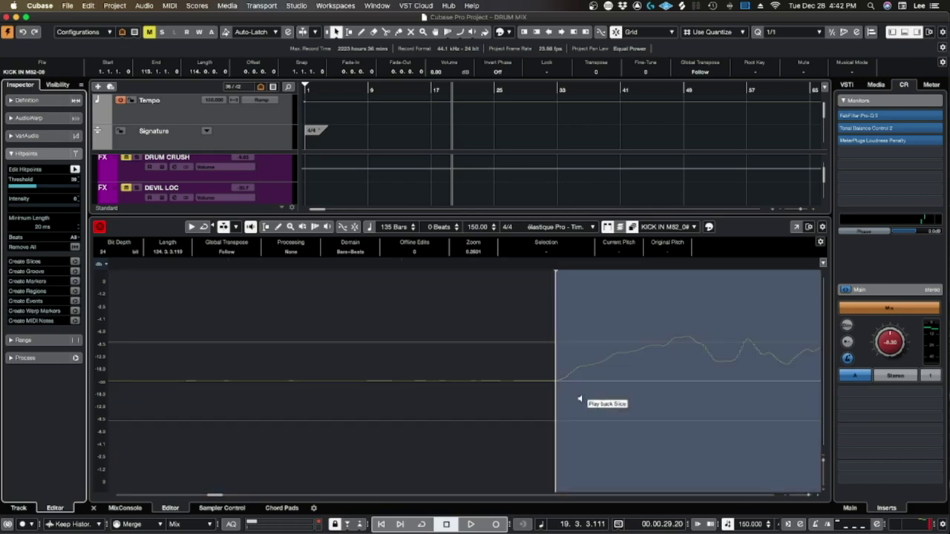
drag(557, 371, 563, 368)
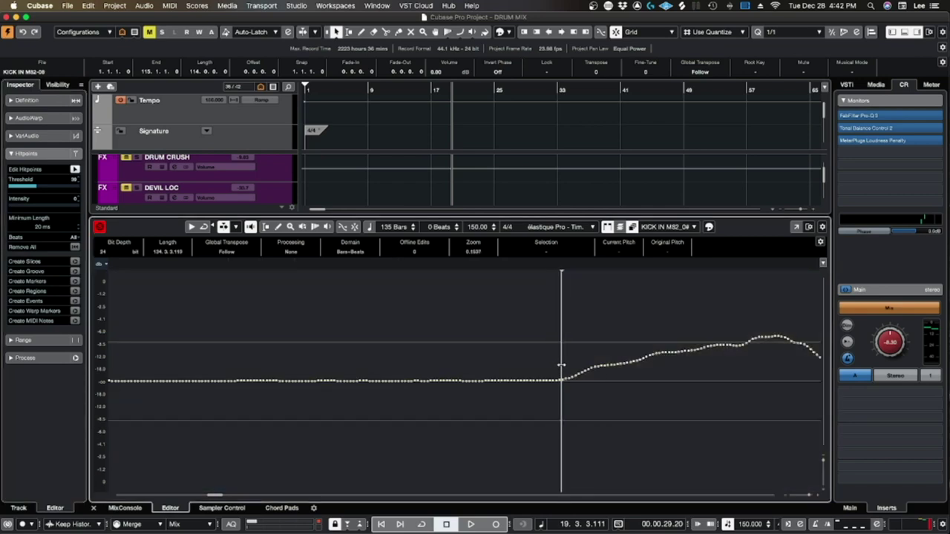
scroll(564, 368, down, 10)
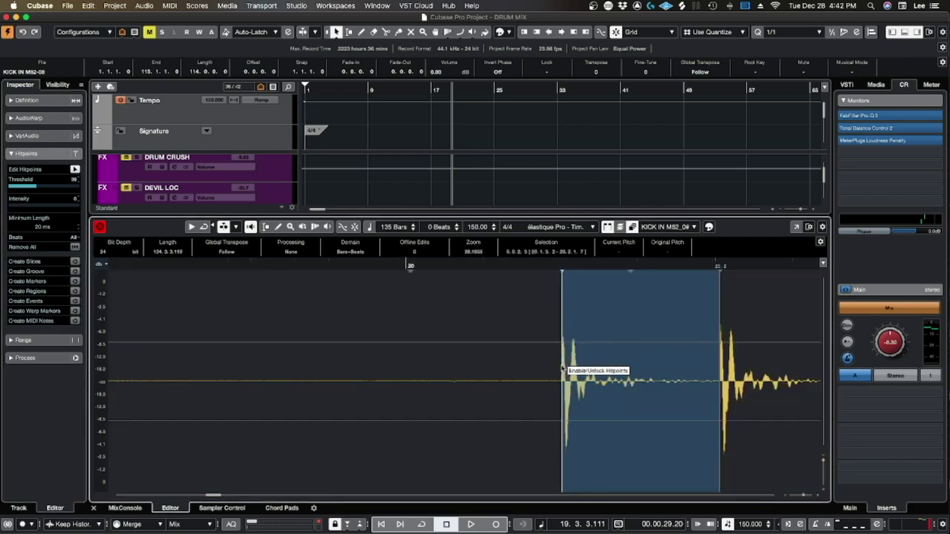
scroll(582, 394, up, 4)
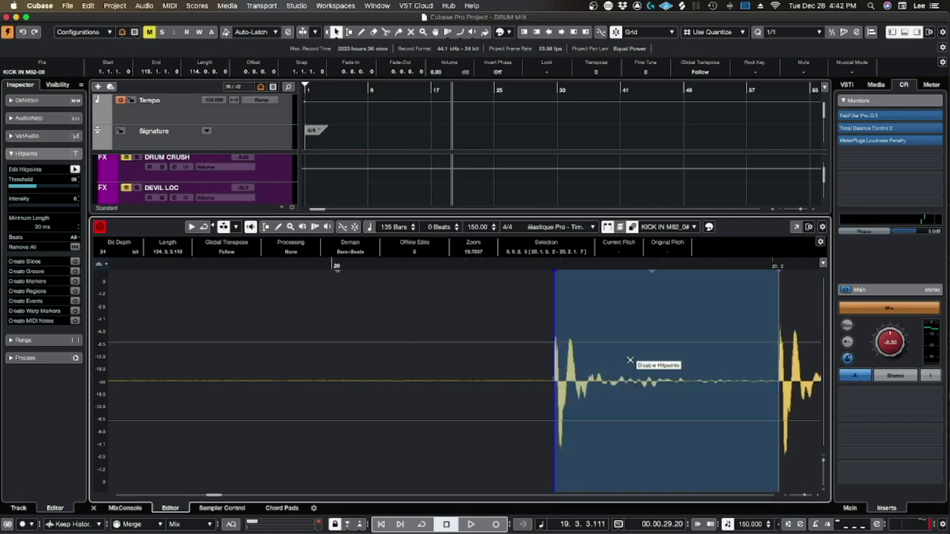
Check the kick hitpoints from bar 24 to 27, comparing the second hit after beat 26.2 with its transient start
scroll(625, 363, right, 5)
scroll(625, 367, down, 6)
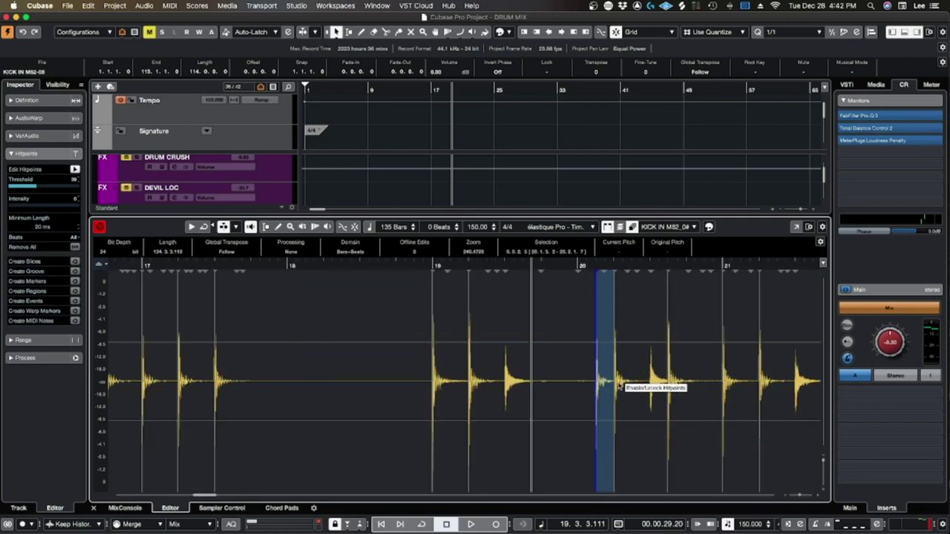
scroll(650, 380, right, 5)
scroll(650, 380, right, 5)
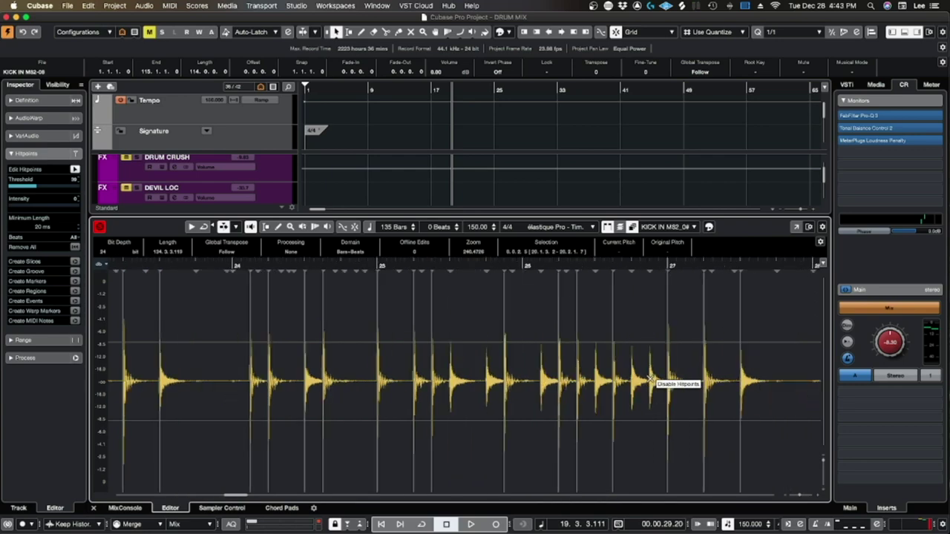
scroll(577, 389, up, 4)
scroll(571, 386, up, 8)
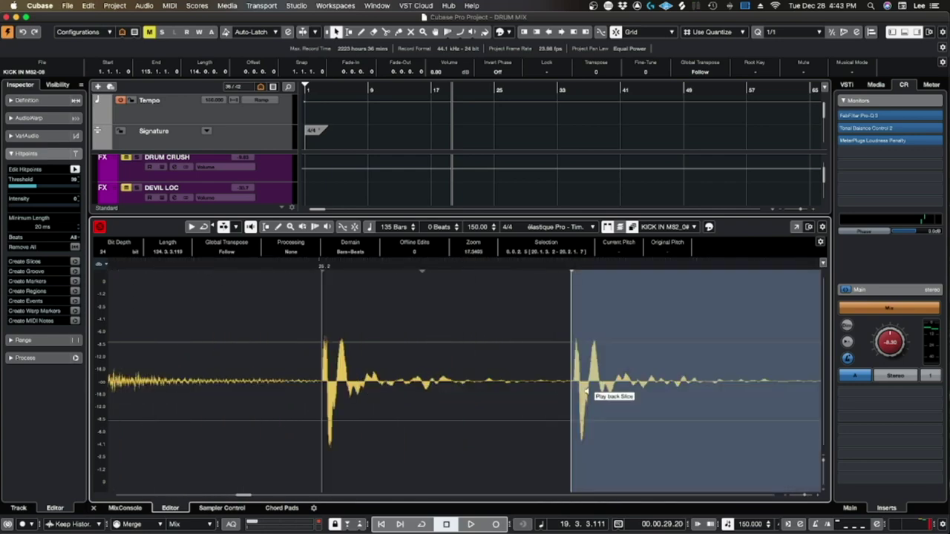
drag(574, 387, 587, 387)
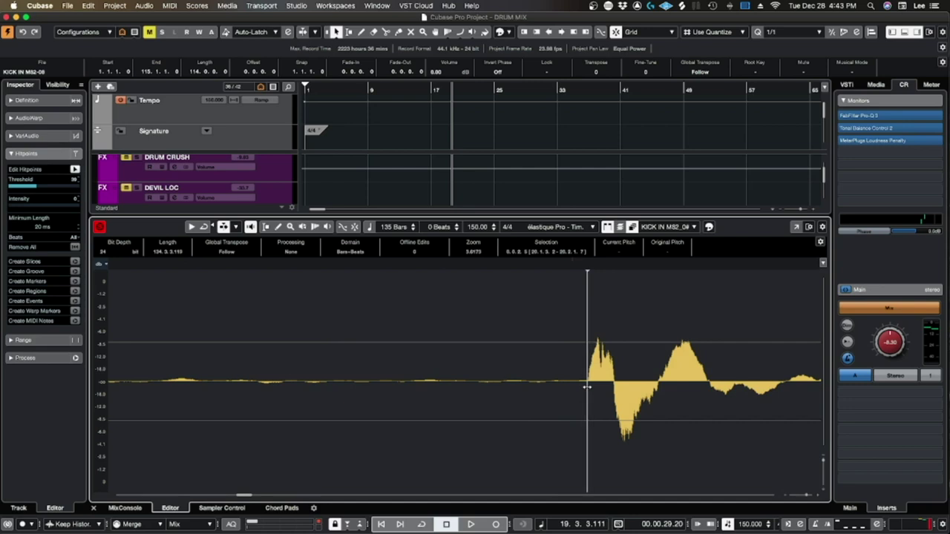
Examine the hitpoints against the kick hits and quieter bleed between bars 32 and 35
scroll(621, 401, down, 6)
scroll(623, 399, down, 8)
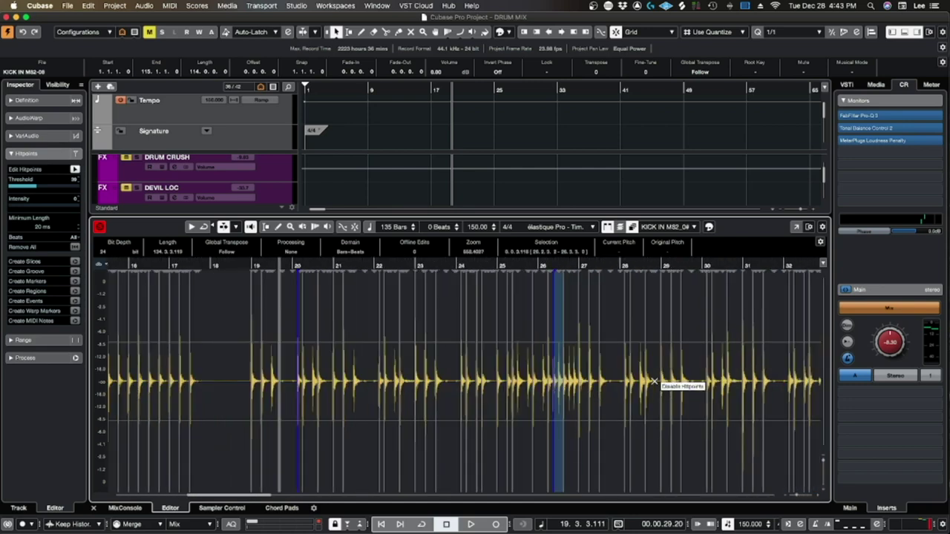
scroll(642, 393, up, 5)
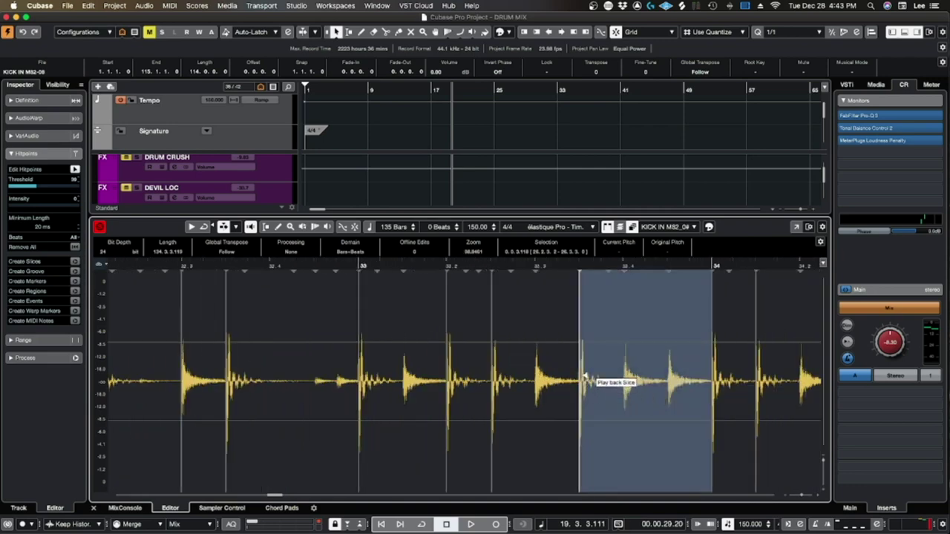
scroll(631, 400, right, 5)
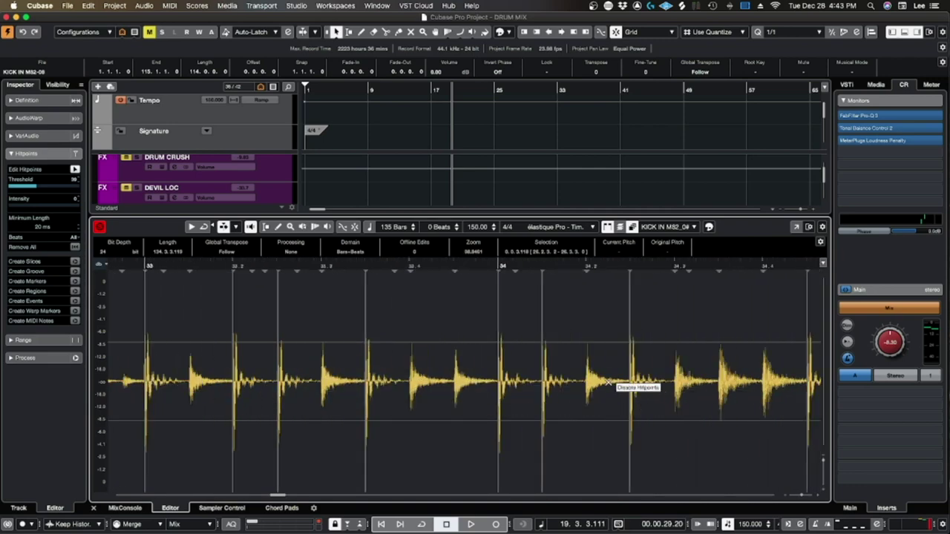
scroll(656, 378, right, 6)
scroll(582, 380, up, 3)
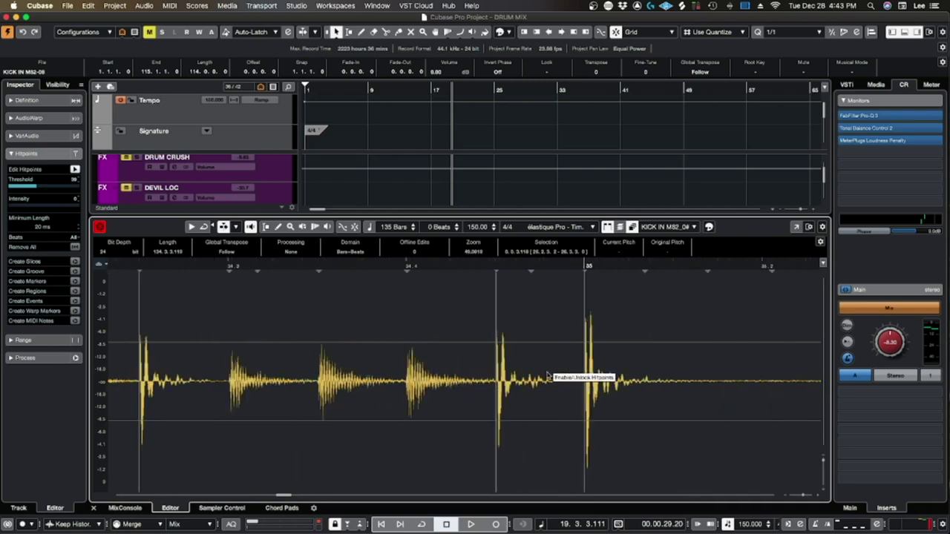
scroll(594, 397, down, 4)
Convert the kick hitpoints to MIDI notes with Dynamic Velocity, pitch C1 and length 1/32 on a new MIDI track, and close the editor
click(75, 320)
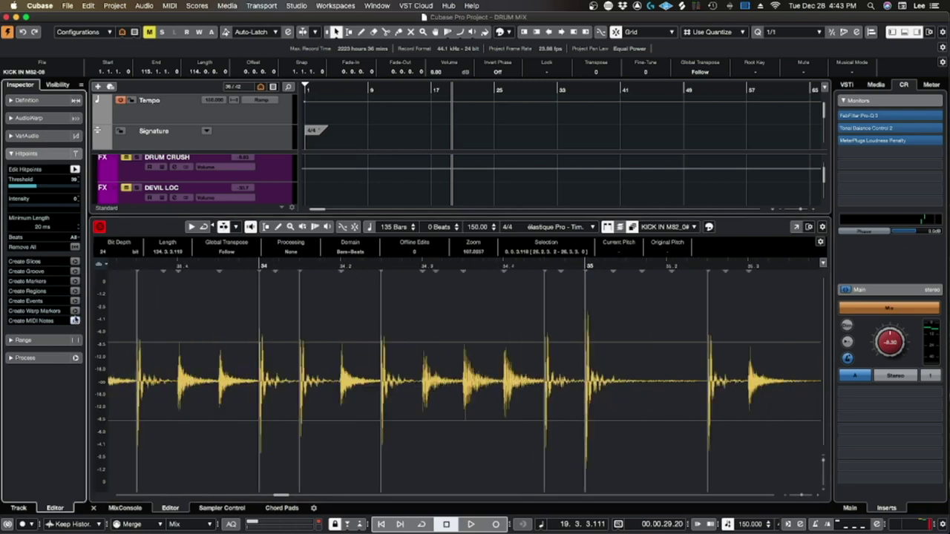
drag(888, 134, 686, 172)
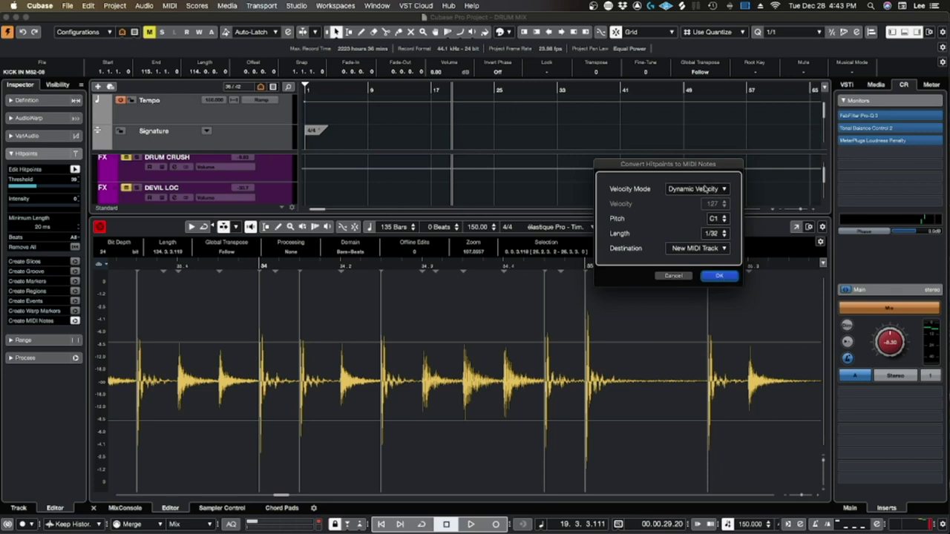
click(722, 276)
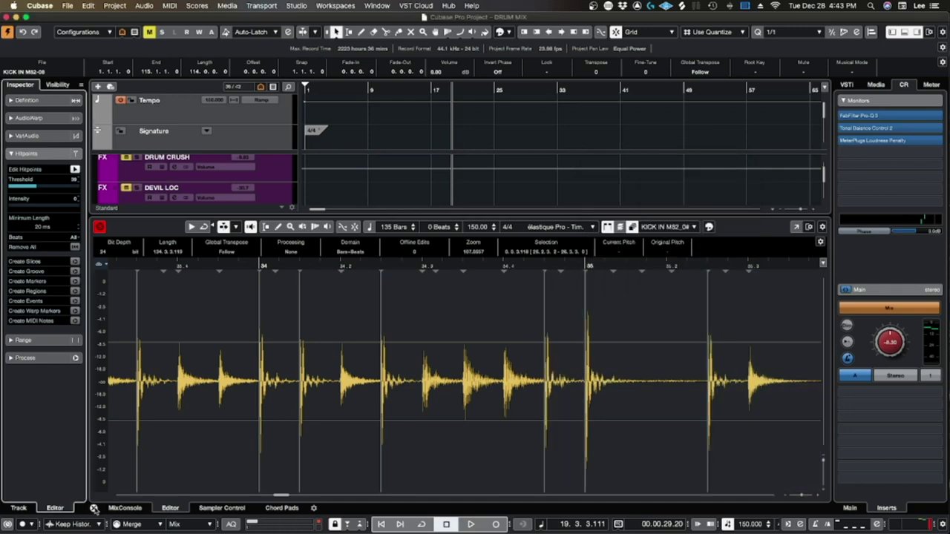
click(94, 508)
scroll(324, 444, down, 5)
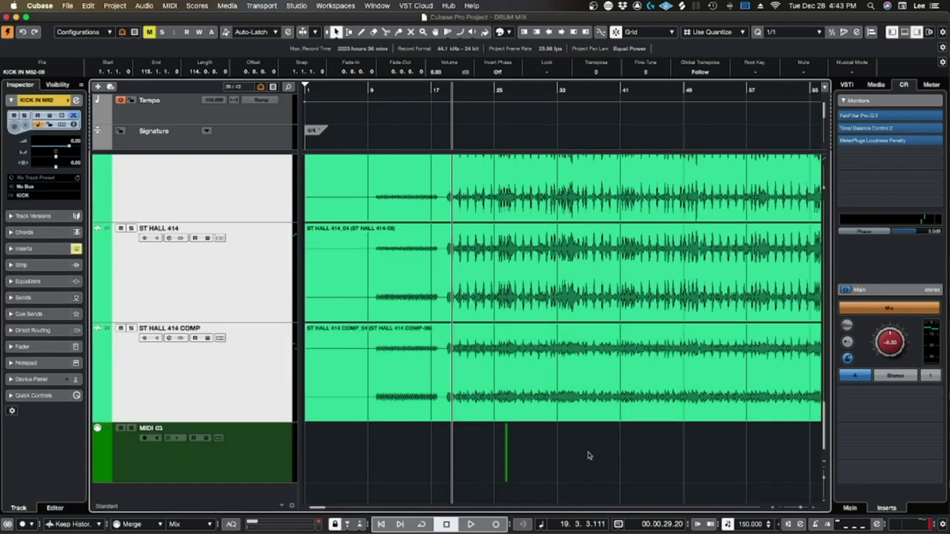
Show the hidden MIDI 01 and MIDI 02 tracks in the project
click(248, 398)
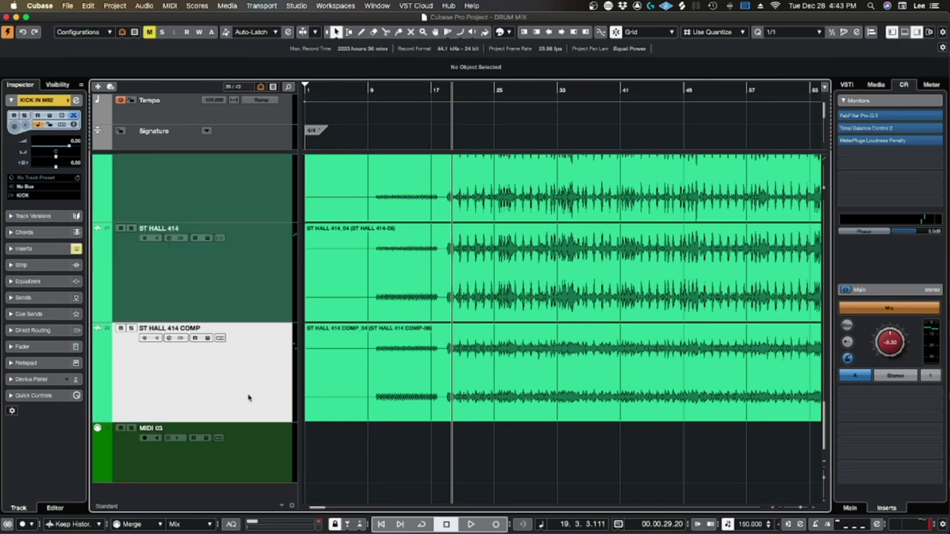
click(57, 84)
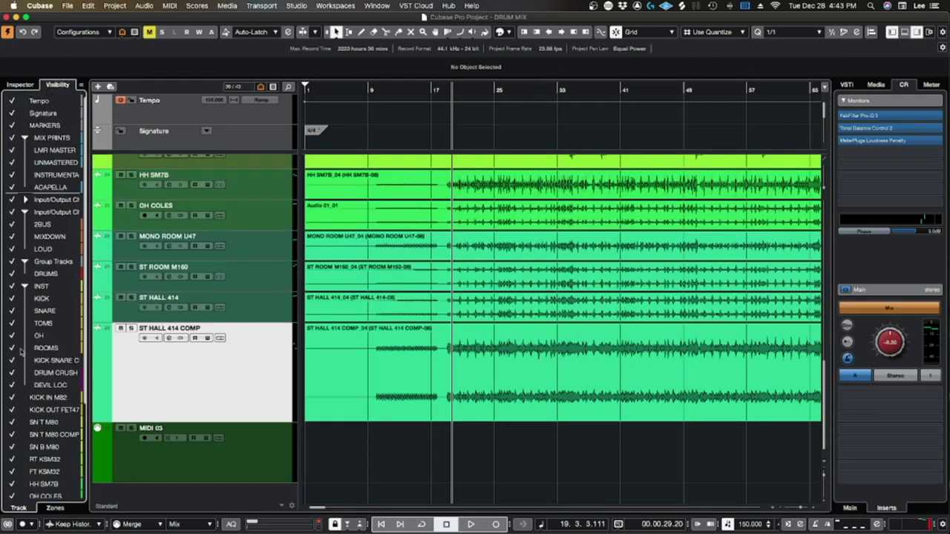
scroll(22, 371, down, 5)
click(11, 435)
click(12, 447)
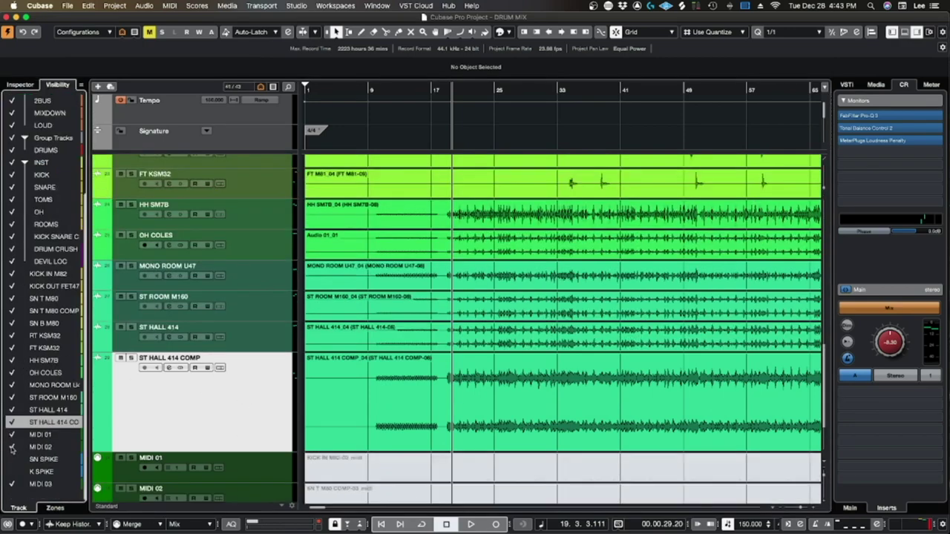
Unmute the kick and snare MIDI events on the MIDI 01 and MIDI 02 tracks
click(243, 380)
click(393, 356)
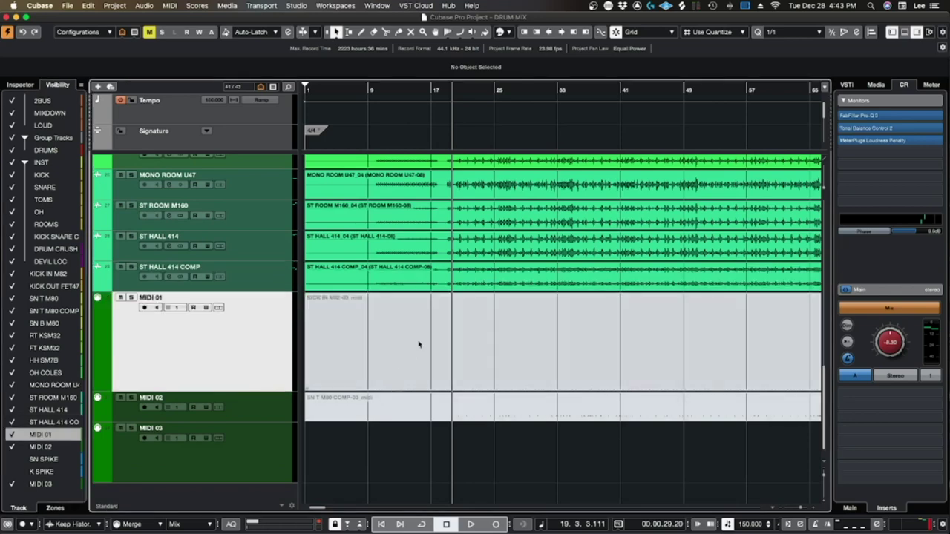
click(509, 414)
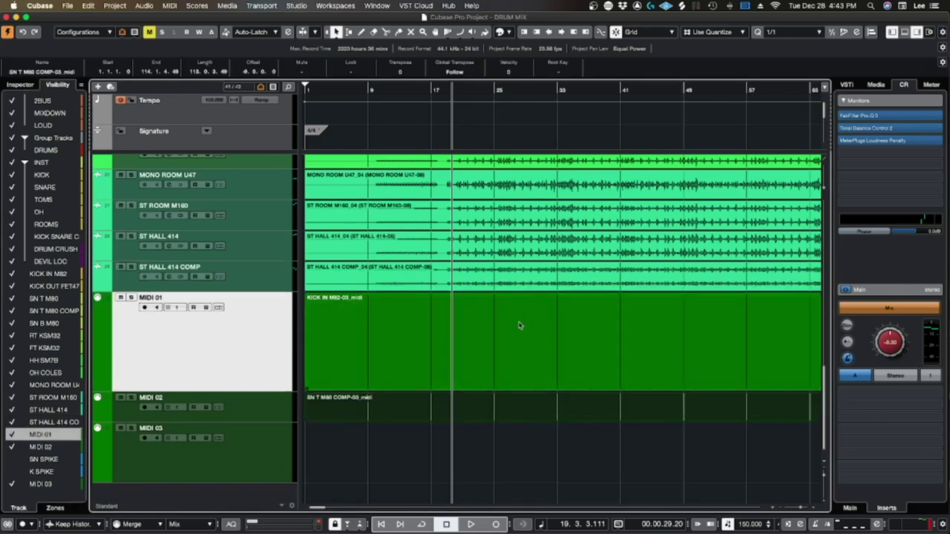
key(g)
key(h)
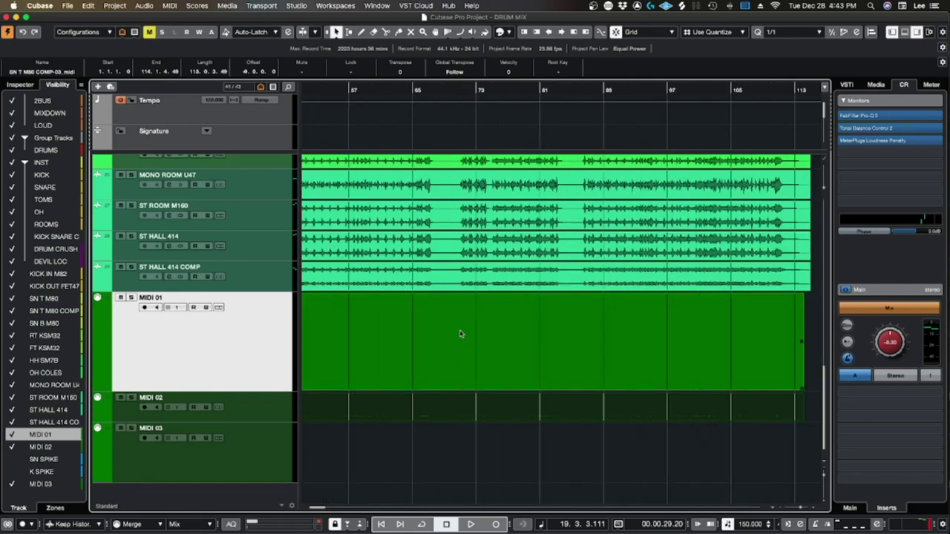
Open the kick MIDI event on MIDI 01, adjust the velocities of all its notes together, and close the editor
click(537, 353)
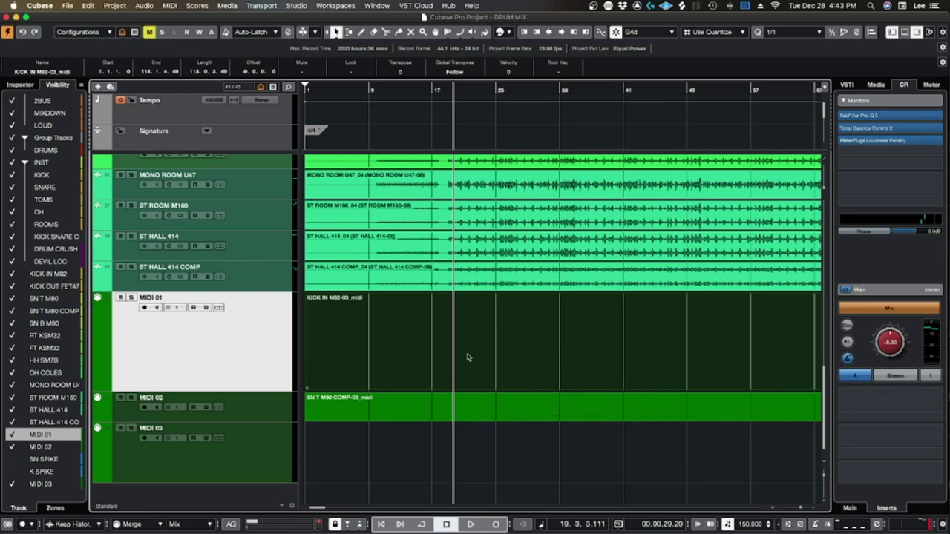
key(h)
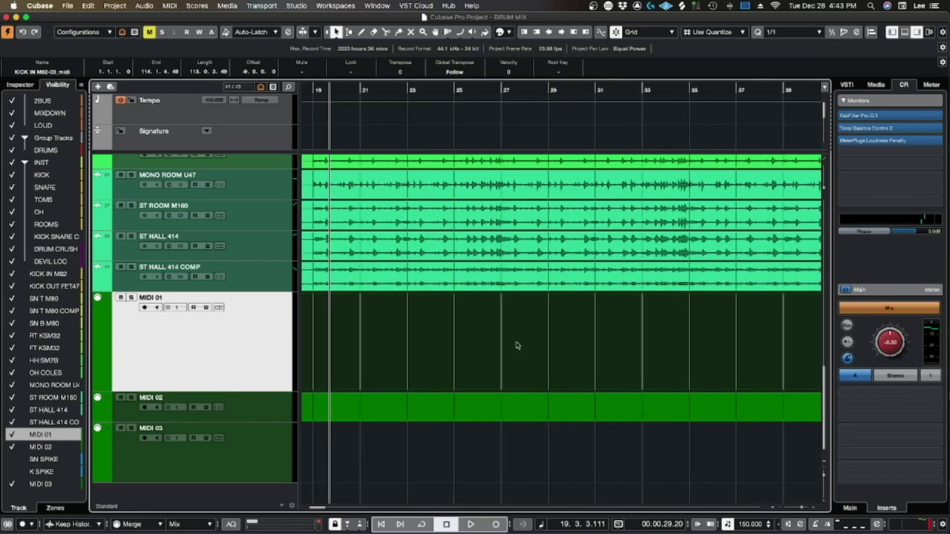
double_click(515, 346)
key(g)
key(g)
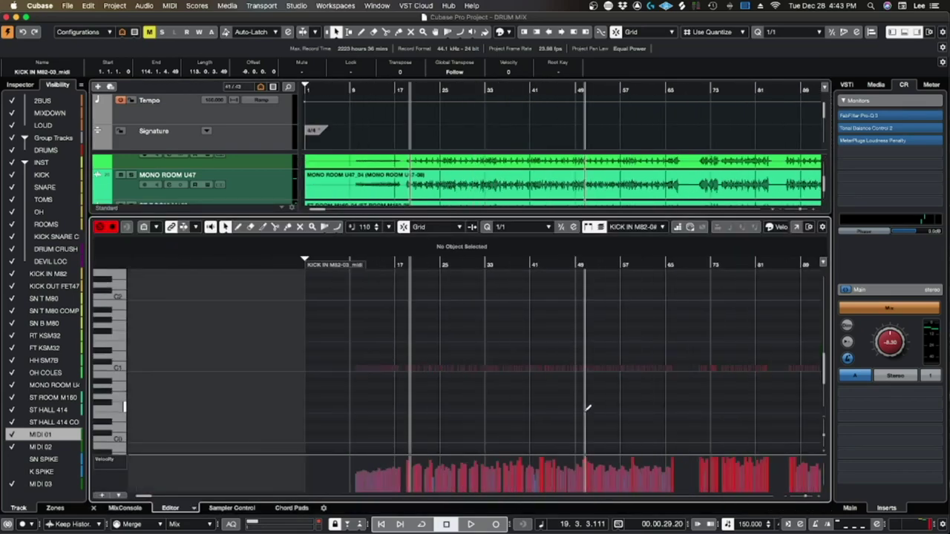
key(g)
drag(806, 373, 232, 331)
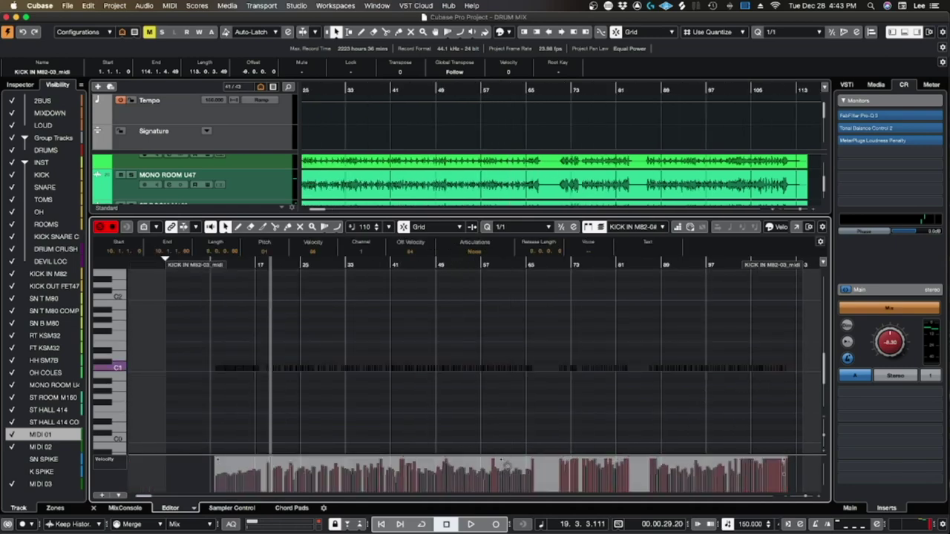
drag(505, 483, 506, 449)
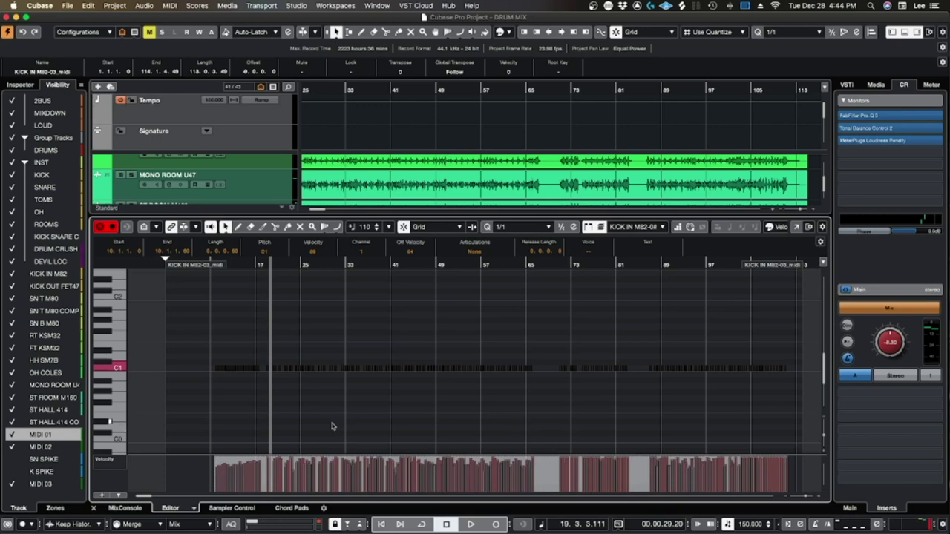
click(93, 508)
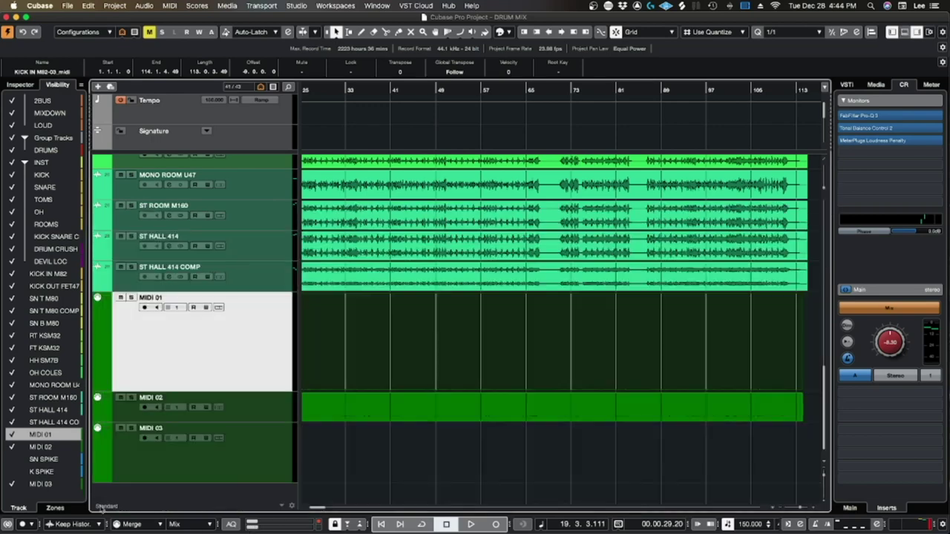
Open the snare MIDI event on MIDI 02, inspect its note velocities along the song, and close the editor
double_click(364, 418)
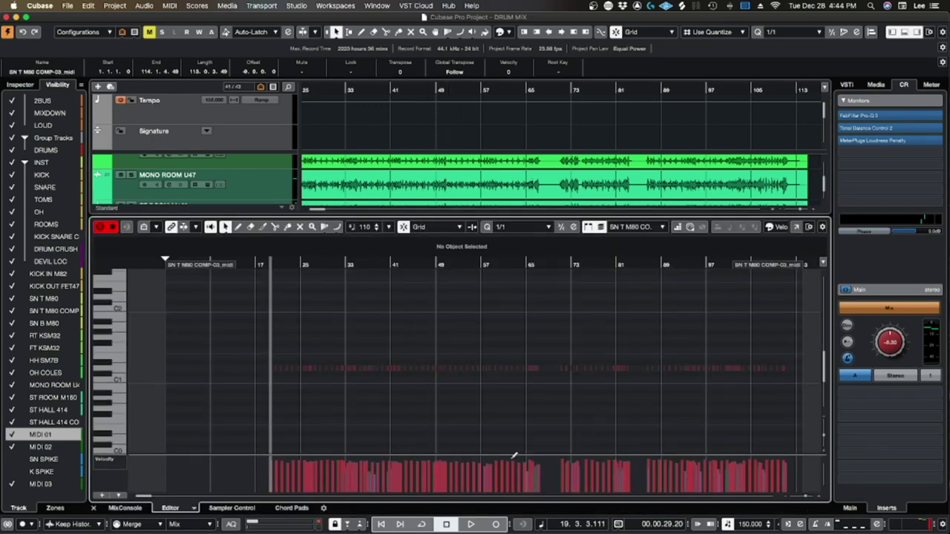
scroll(383, 487, up, 5)
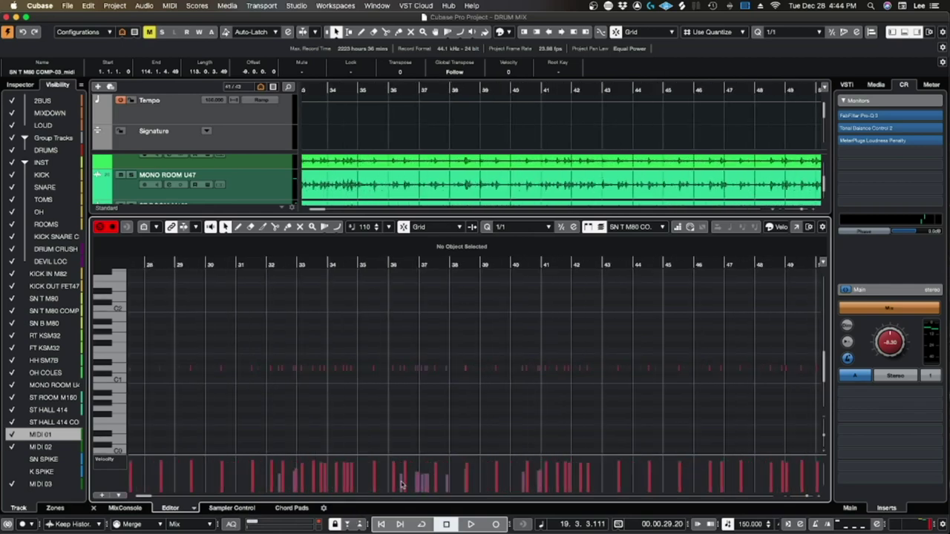
scroll(389, 482, right, 10)
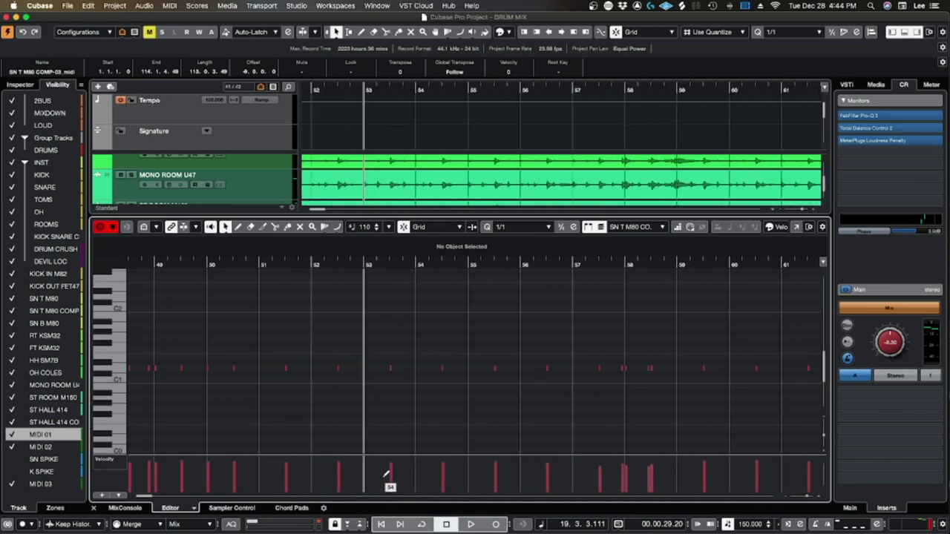
scroll(453, 475, down, 8)
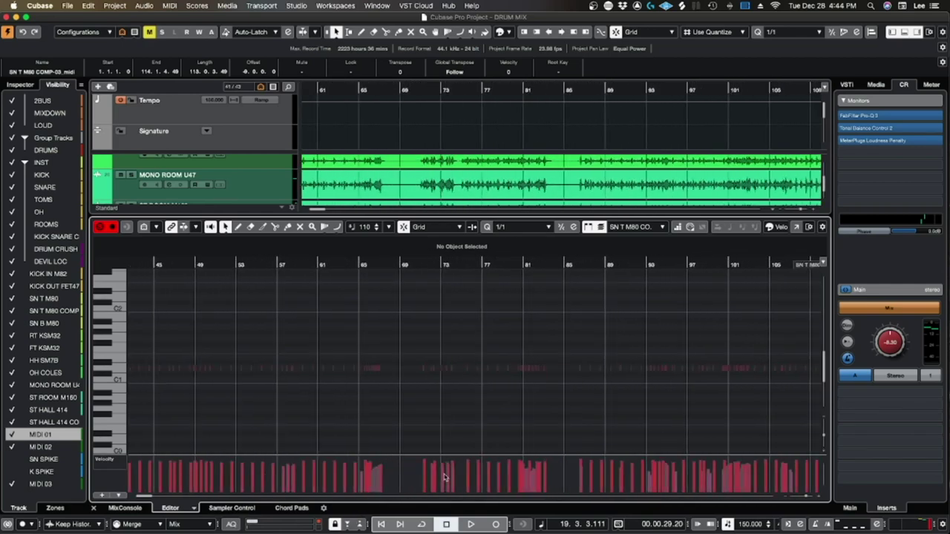
click(94, 506)
scroll(377, 381, right, 5)
key(g)
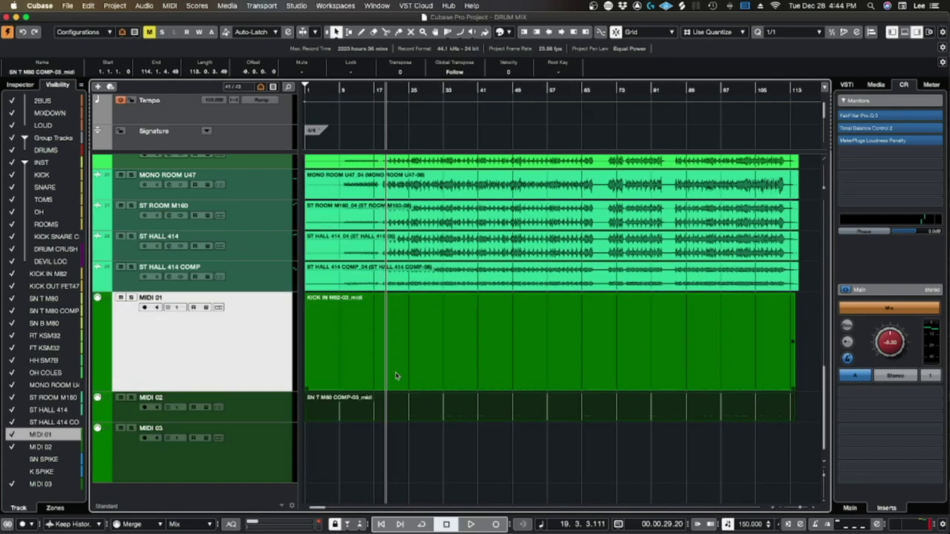
Add one sampler track below the MIDI 01 track, keeping the default name
click(415, 360)
right_click(255, 492)
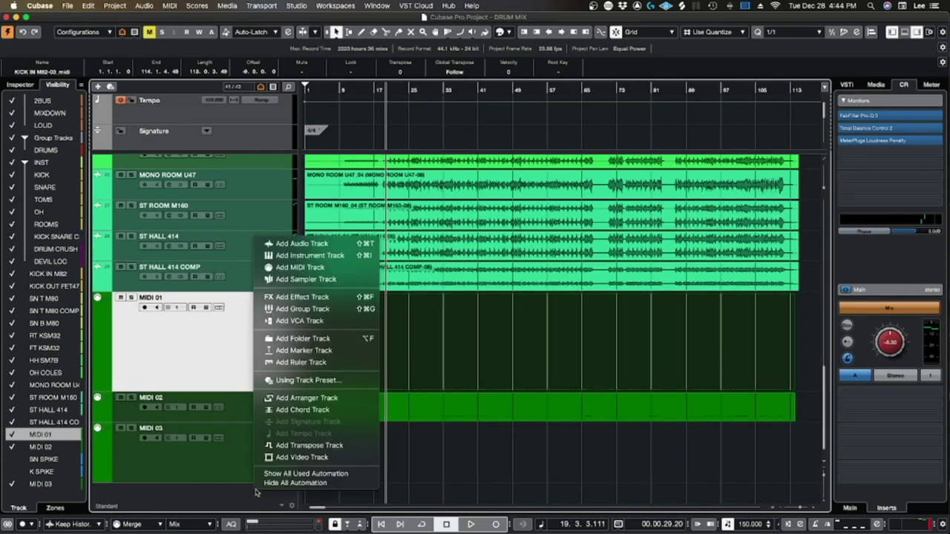
click(300, 280)
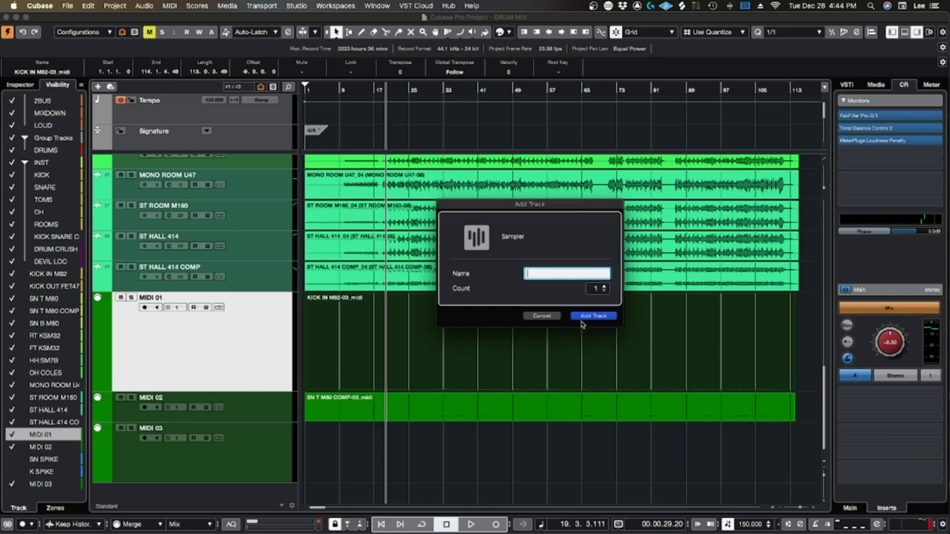
key(Return)
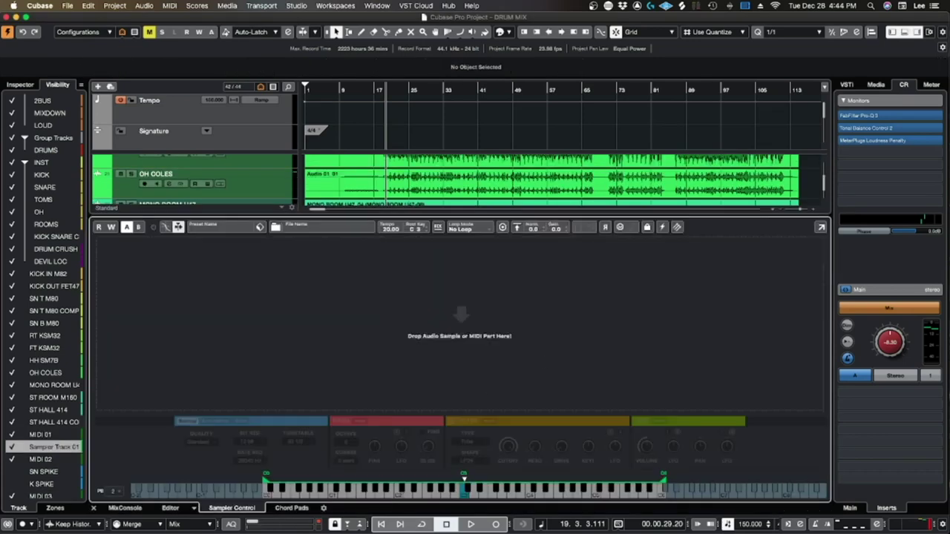
Browse the media file system to the 1JEREN DRUMS folder inside the LOOPS favorite
click(876, 84)
click(917, 280)
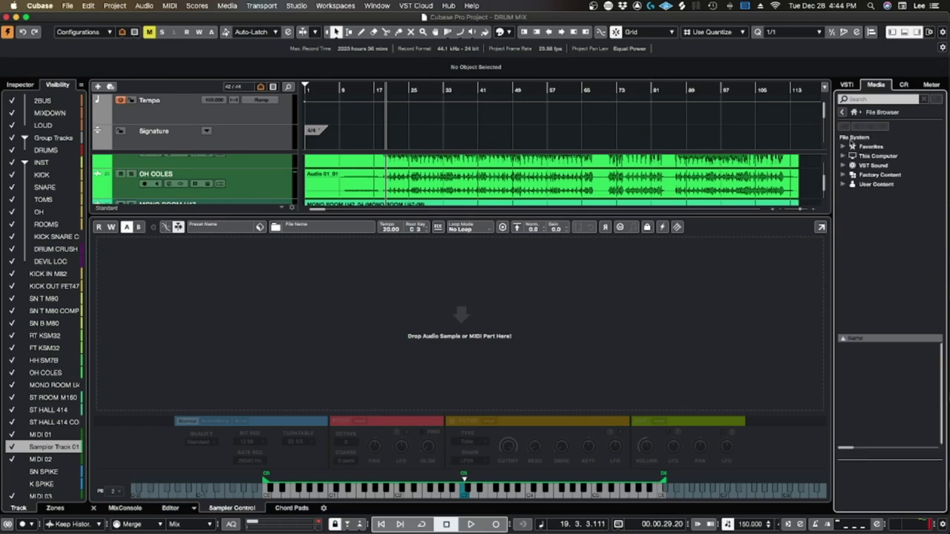
click(843, 156)
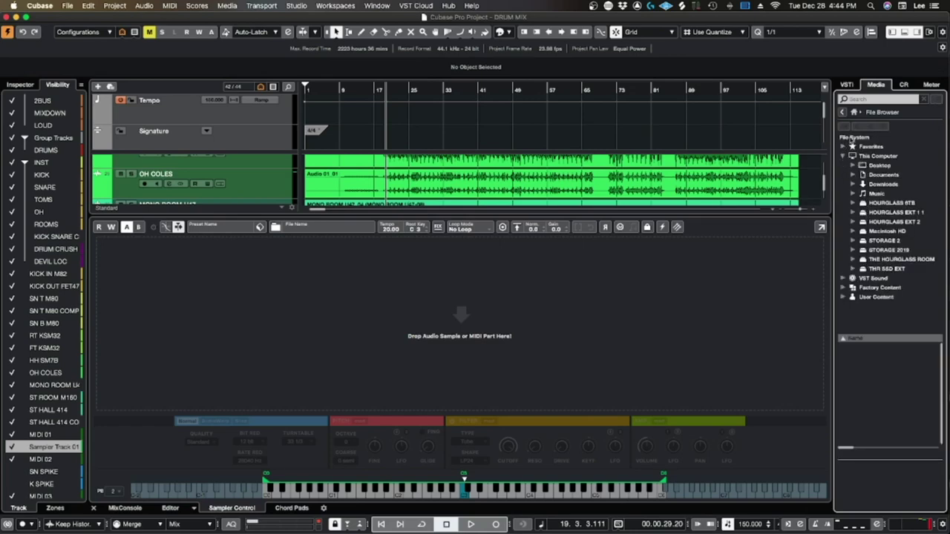
click(843, 147)
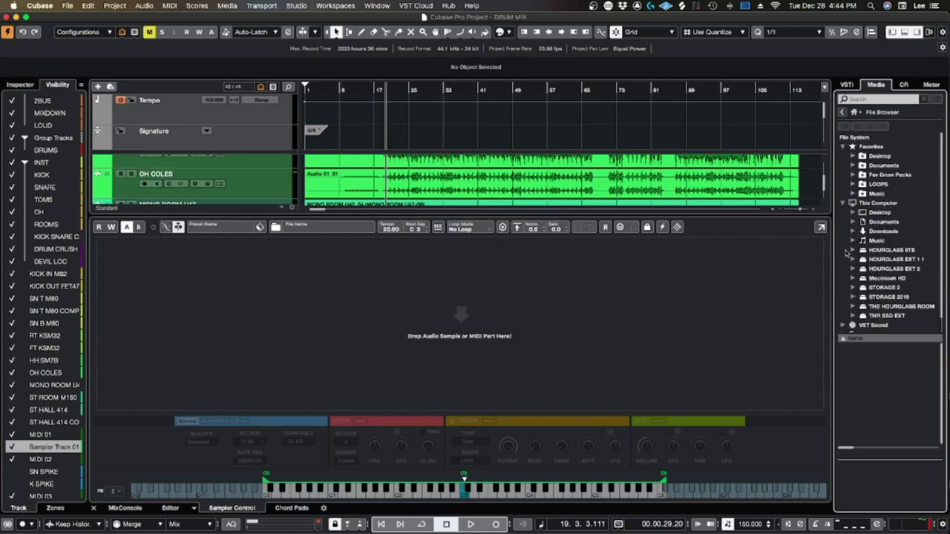
click(853, 184)
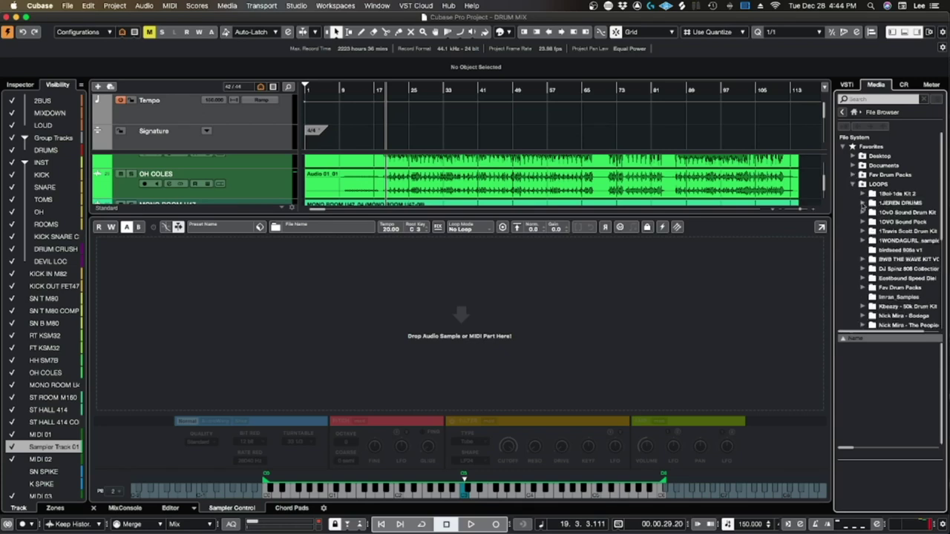
click(862, 204)
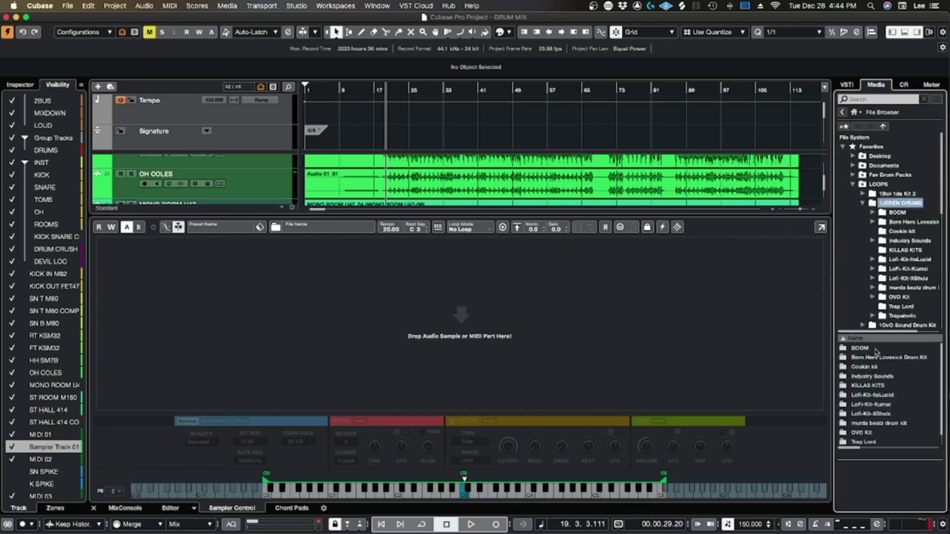
Expand the BOOM folder, look through its Metro Boomin crash, chant and tag samples, and open the percussion sample folder
click(872, 212)
click(907, 249)
click(883, 397)
click(907, 231)
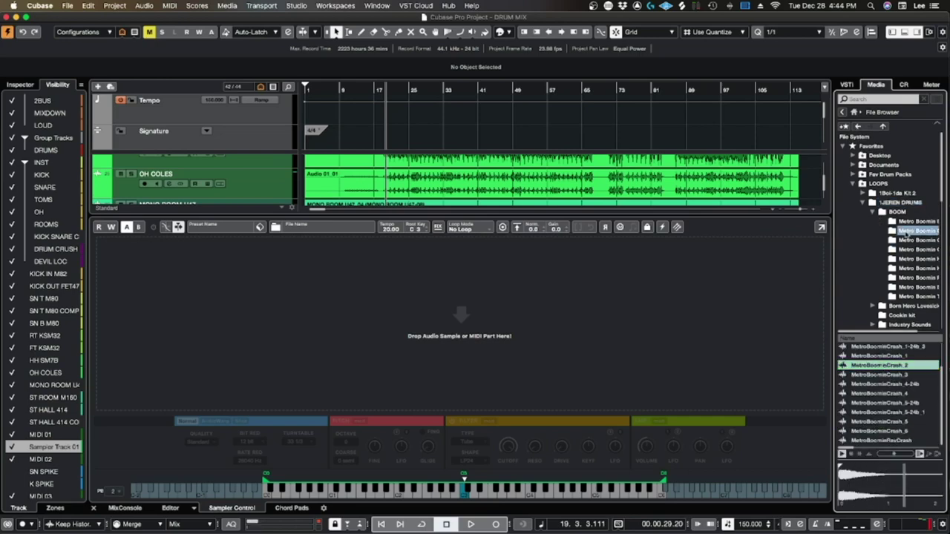
click(907, 296)
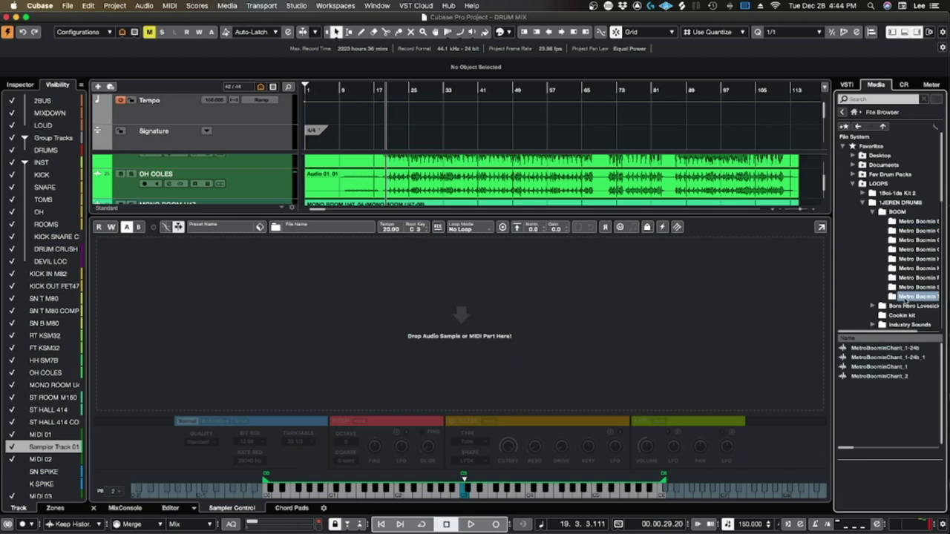
click(907, 279)
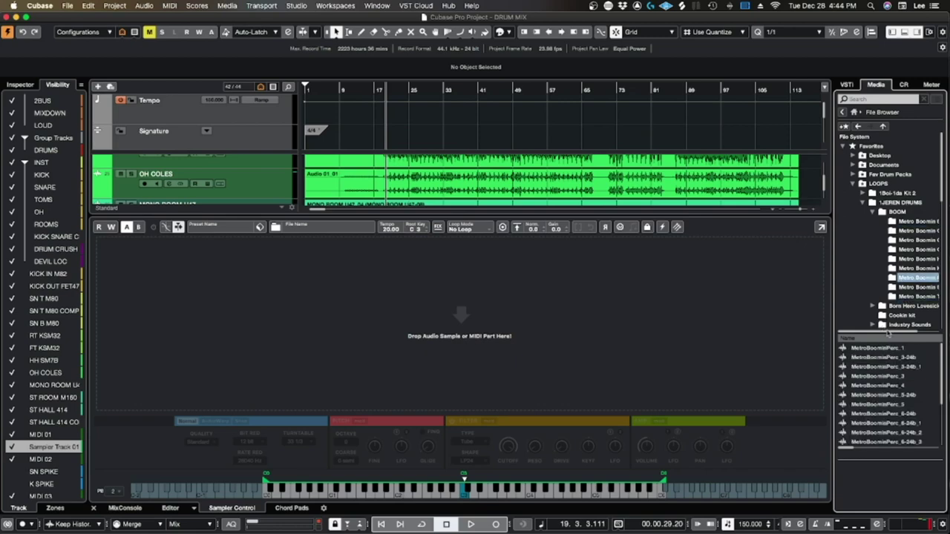
Audition several percussion samples and load MetroBoominPerc_6-24b_2 into the new sampler track
click(902, 348)
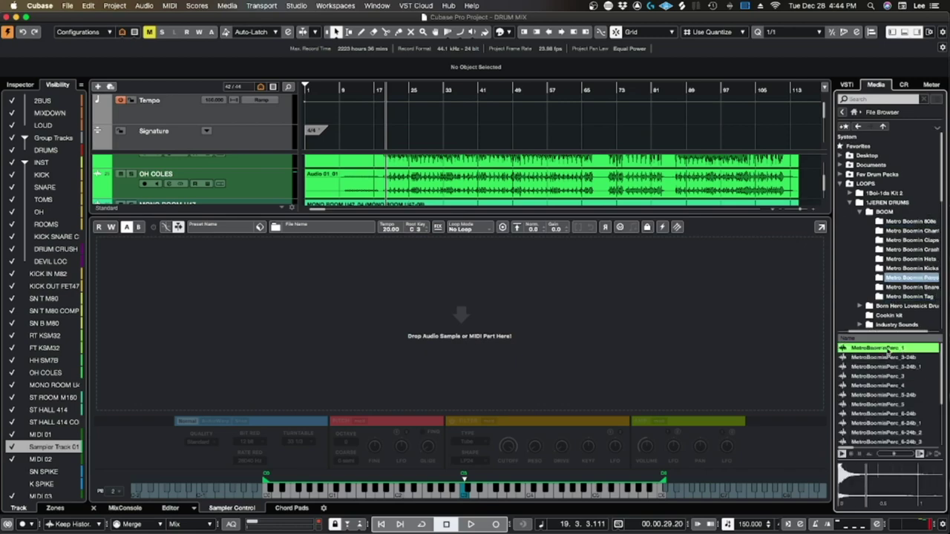
click(899, 385)
click(889, 376)
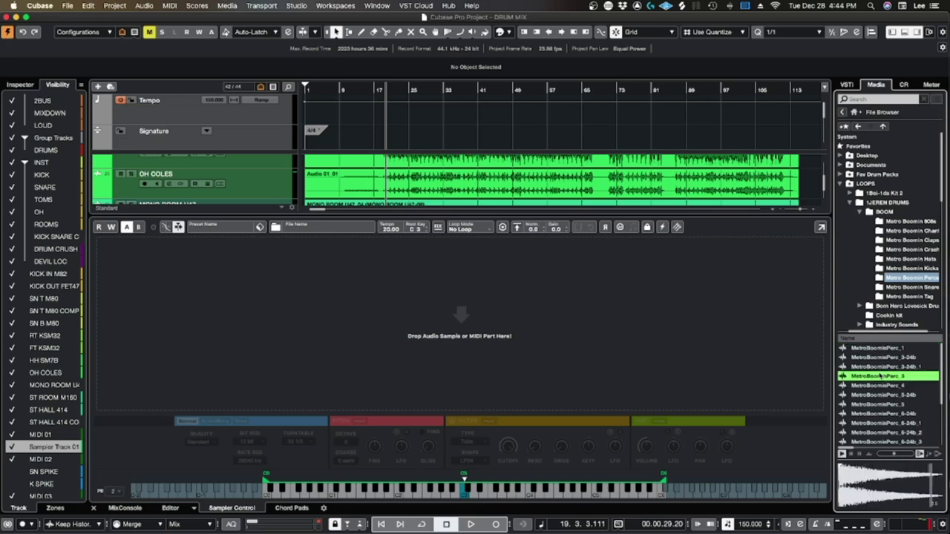
click(889, 432)
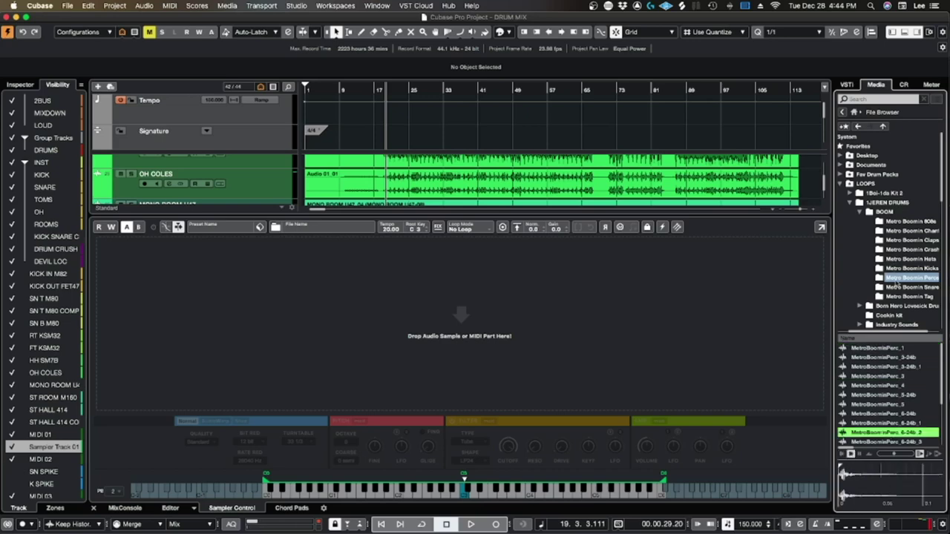
drag(899, 433, 469, 339)
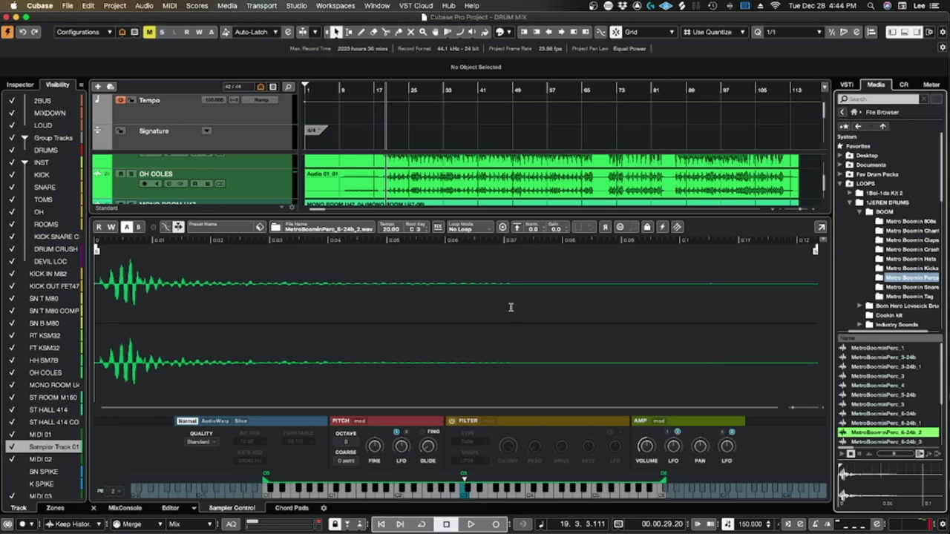
Trim the loaded sample to its short opening transient with a fade-out across it, audition it, and close the sampler controls
mouse_move(814, 252)
mouse_down()
mouse_move(123, 269)
mouse_move(96, 250)
mouse_up()
click(465, 497)
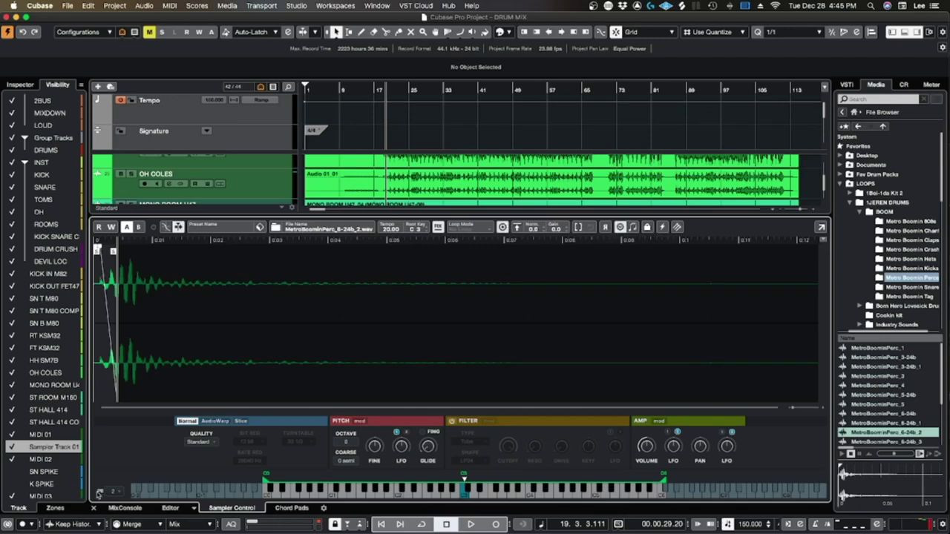
click(93, 508)
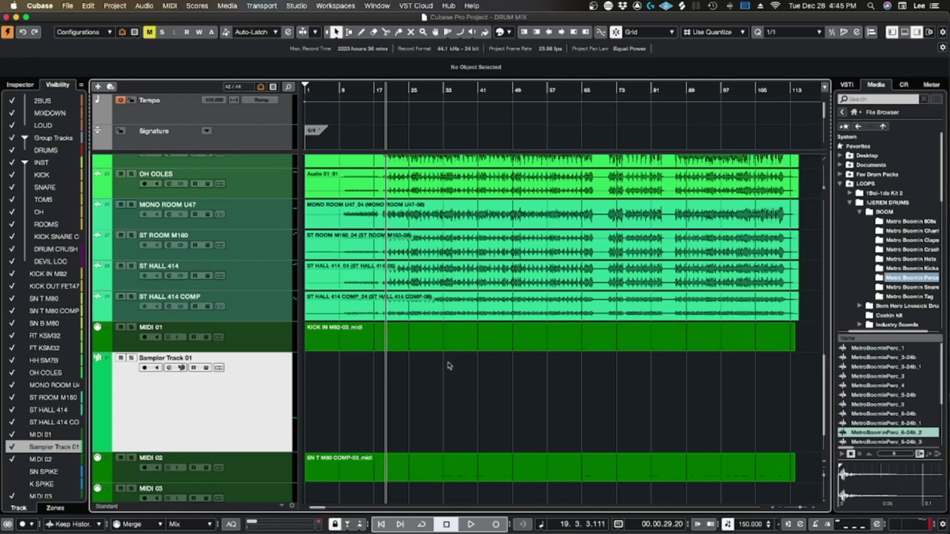
Move the kick MIDI event from MIDI 01 to Sampler Track 01 and render it in place with the current settings
scroll(445, 373, down, 1)
drag(377, 333, 323, 443)
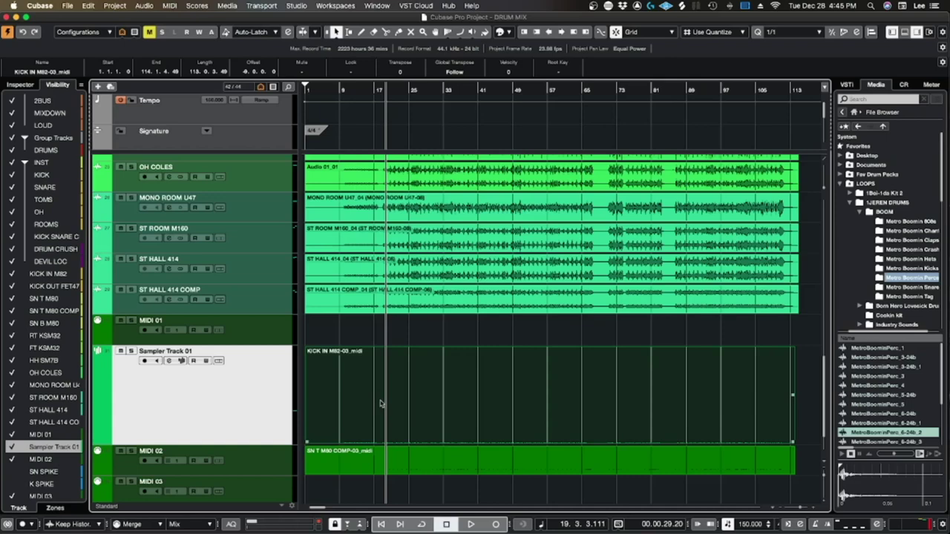
click(75, 5)
mouse_move(88, 6)
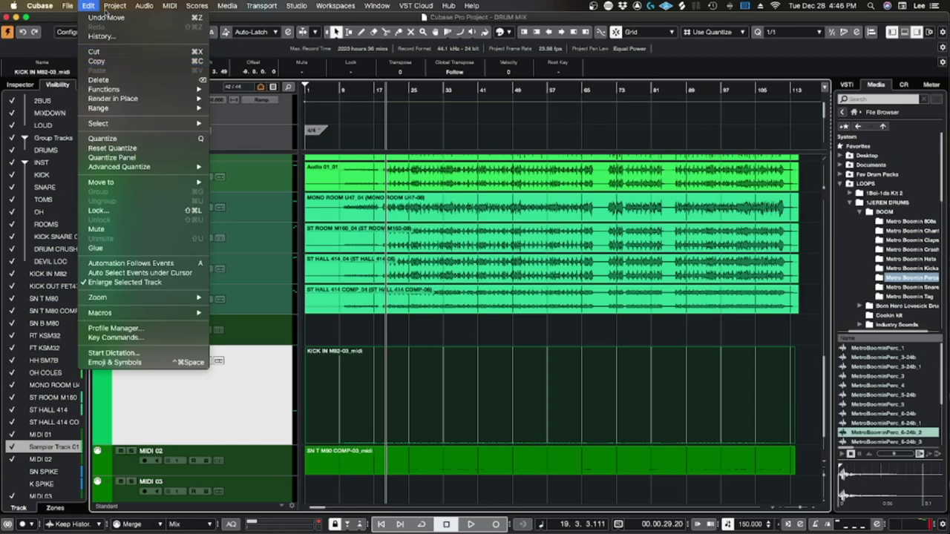
mouse_move(128, 100)
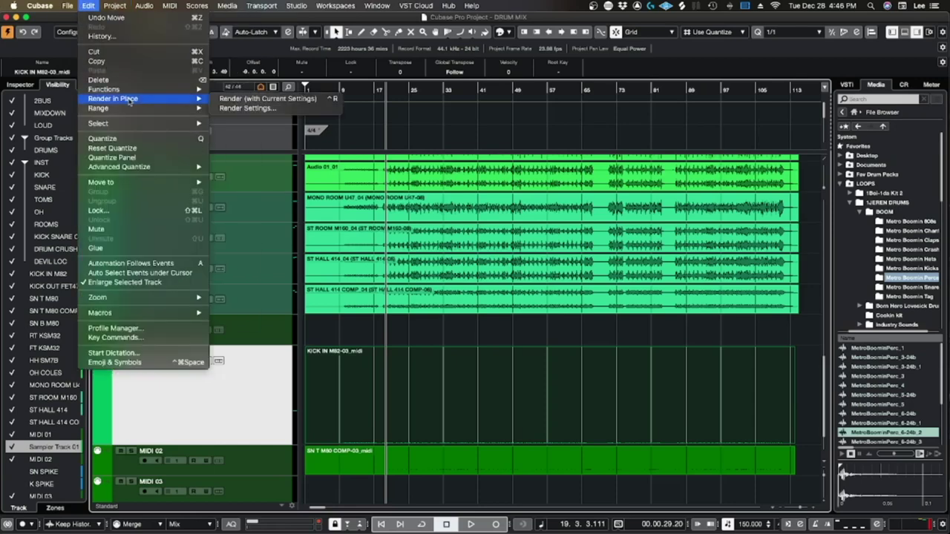
click(245, 99)
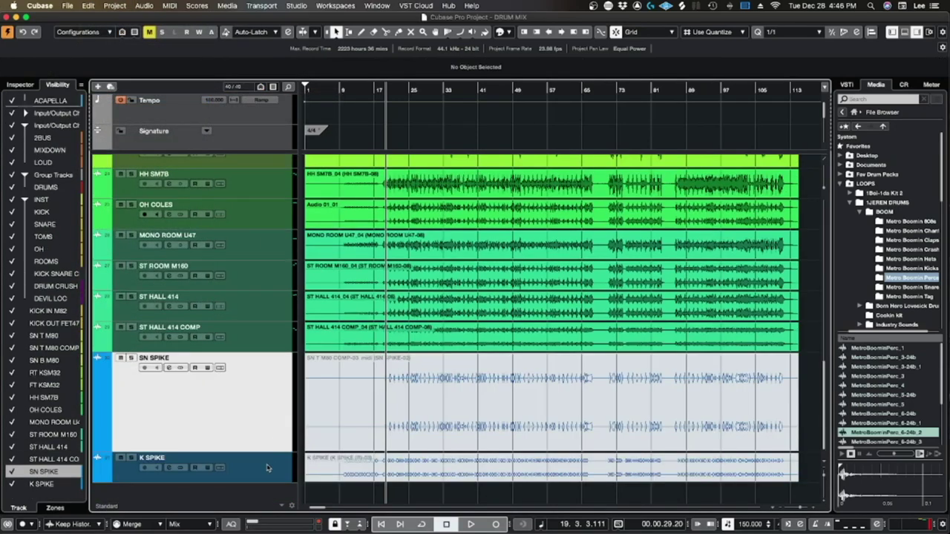
Unmute the audio events on the SN SPIKE and K SPIKE tracks
scroll(508, 424, down, 3)
drag(630, 490, 551, 344)
key(shift+u)
Examine the spike waveforms on the SN SPIKE and K SPIKE tracks against the other drum tracks
scroll(429, 418, up, 9)
scroll(415, 425, left, 2)
scroll(474, 412, down, 2)
scroll(448, 414, left, 5)
scroll(461, 419, down, 5)
click(499, 431)
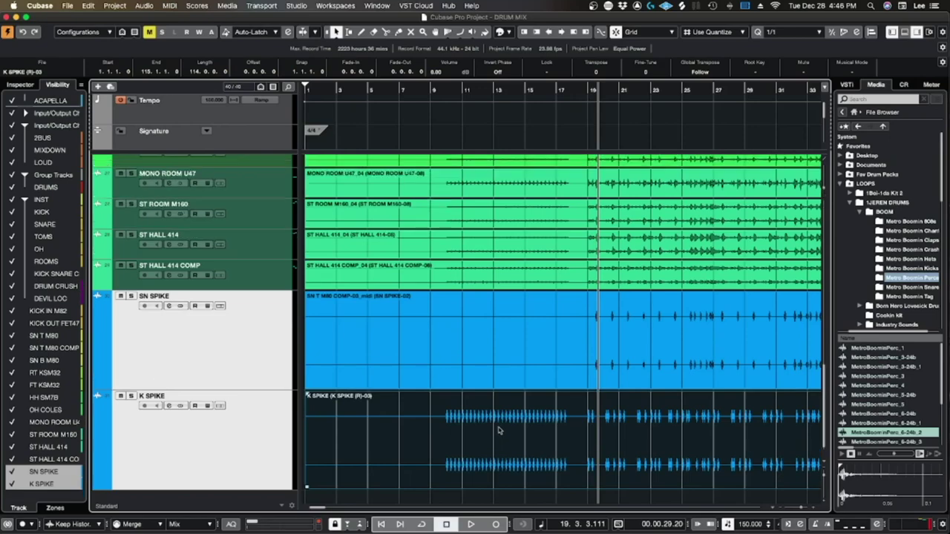
scroll(631, 453, right, 5)
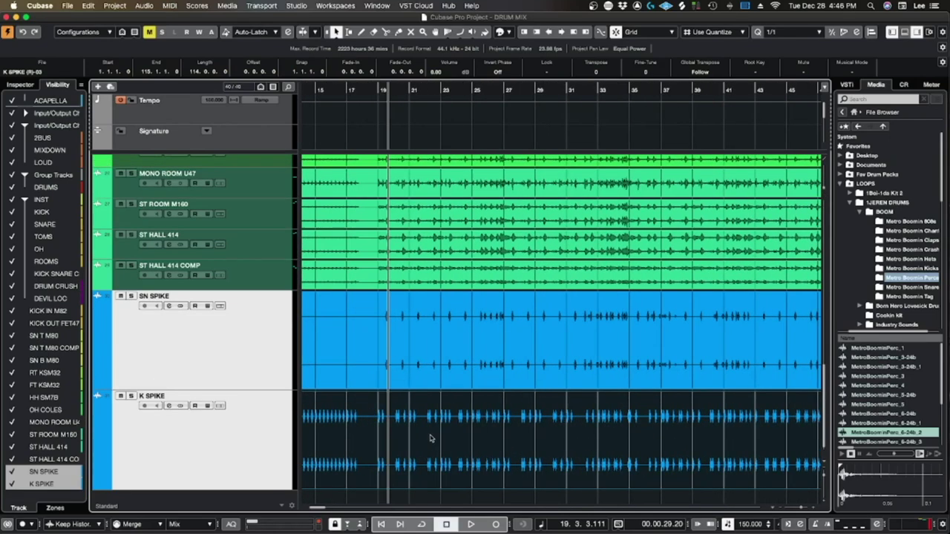
scroll(449, 437, up, 10)
scroll(448, 437, down, 15)
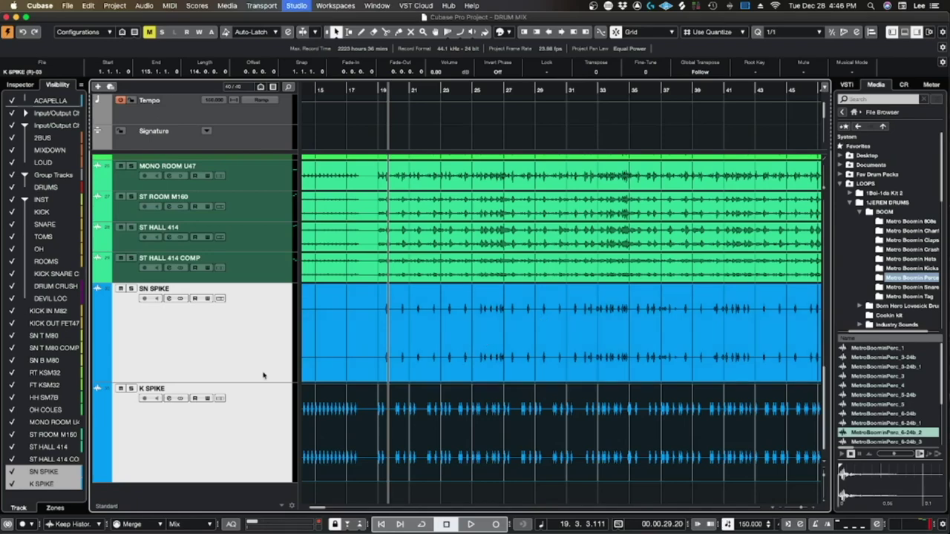
In the mixer, enable solo defeat on the SN SPIKE and K SPIKE channels and pull both linked faders down near the bottom
key(F3)
alt+shift+click(502, 356)
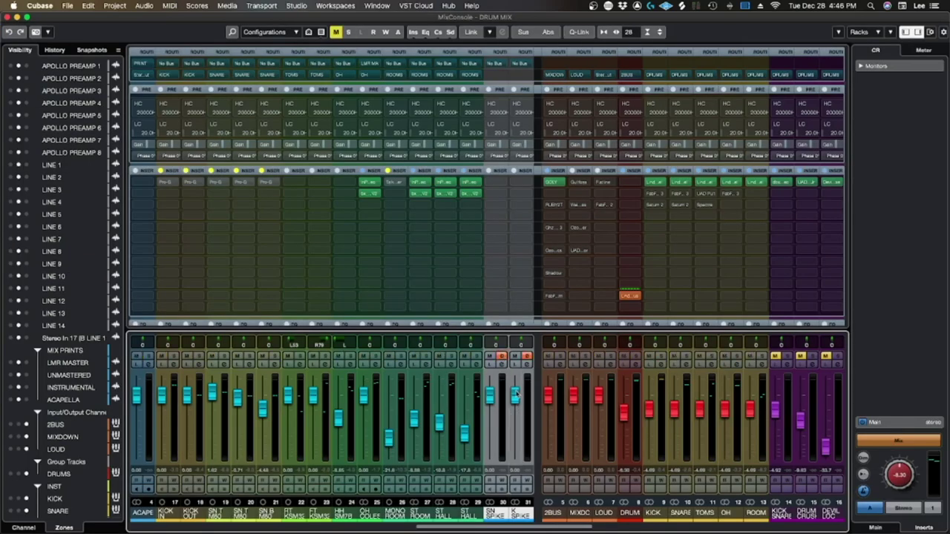
drag(514, 395, 515, 454)
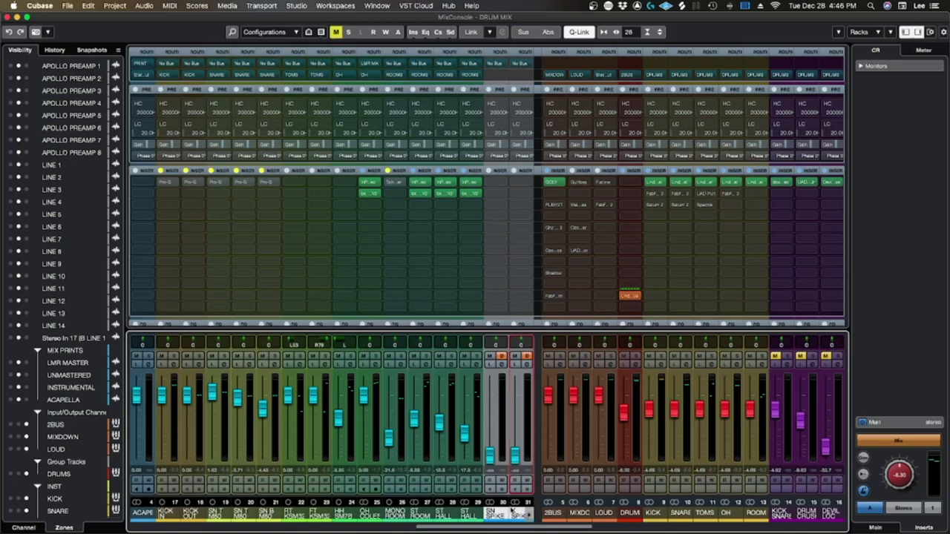
Set the SN SPIKE channel's output routing to No Bus and return to the project arrangement
click(497, 76)
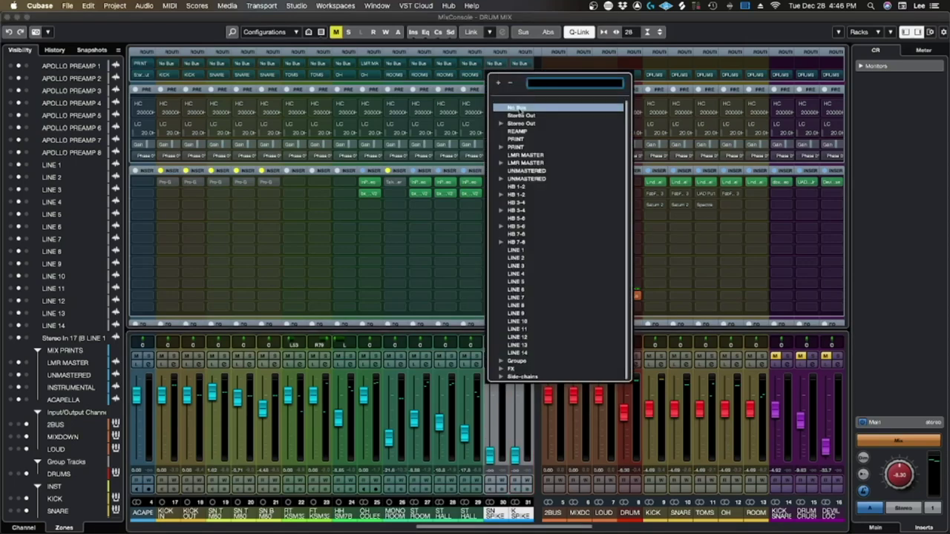
click(520, 109)
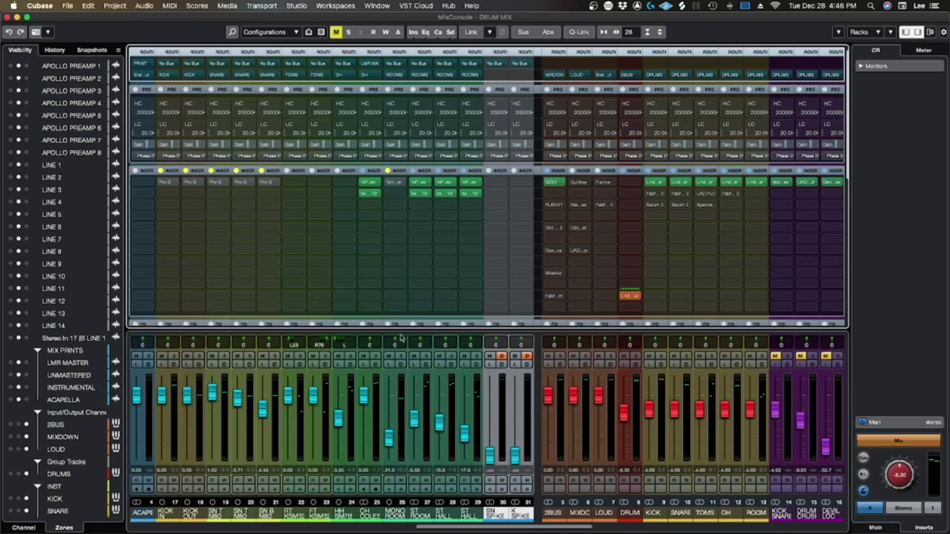
key(F3)
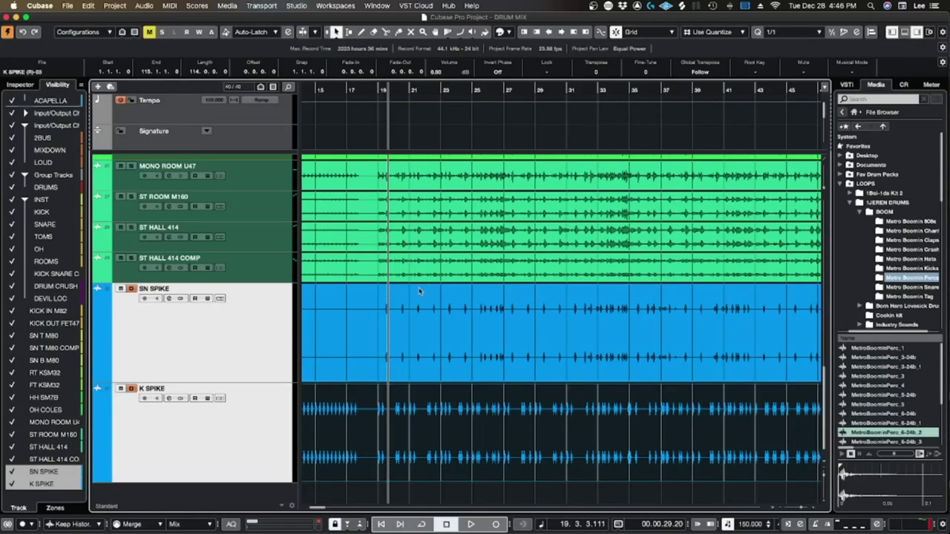
Open the Pro-G gate in the KICK IN M82 channel's first insert with the insert active, and solo that channel
scroll(463, 250, up, 15)
scroll(462, 259, down, 3)
click(265, 312)
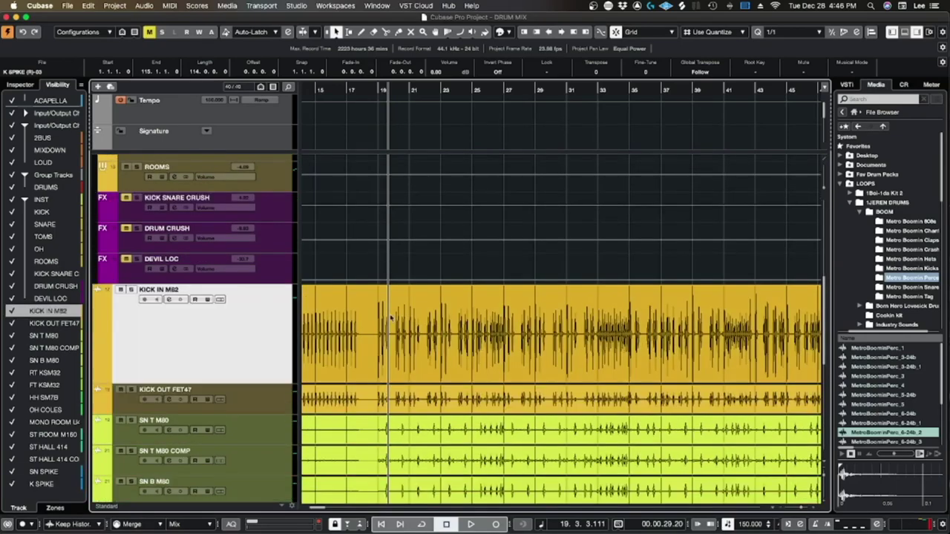
key(F3)
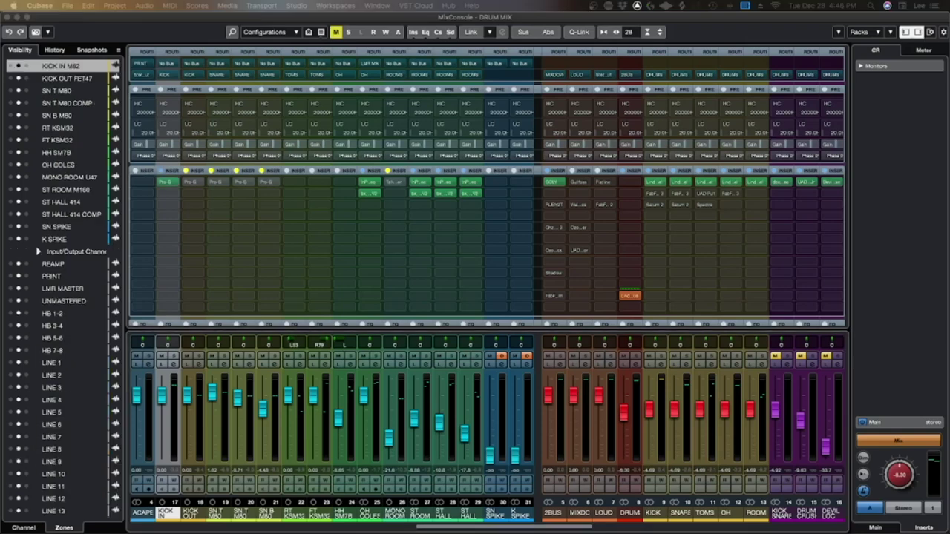
drag(419, 180, 326, 169)
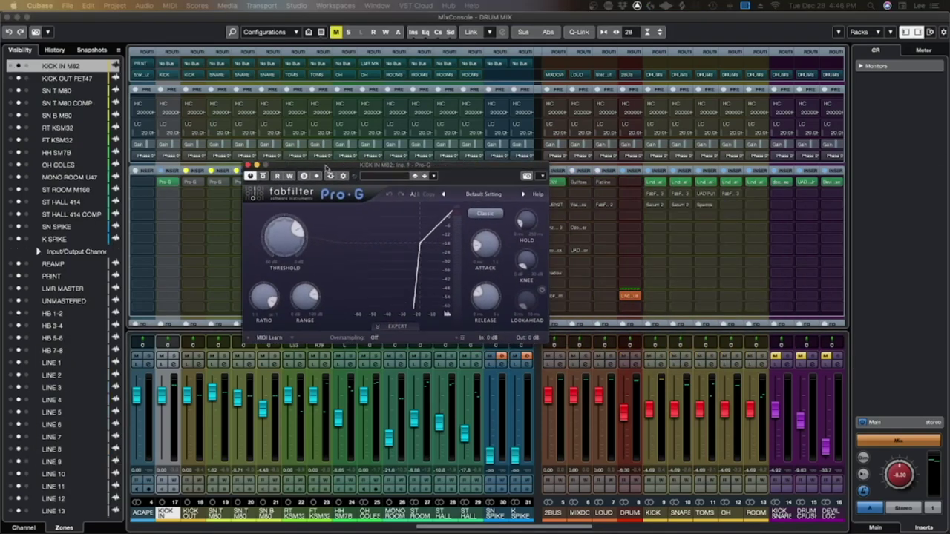
click(174, 357)
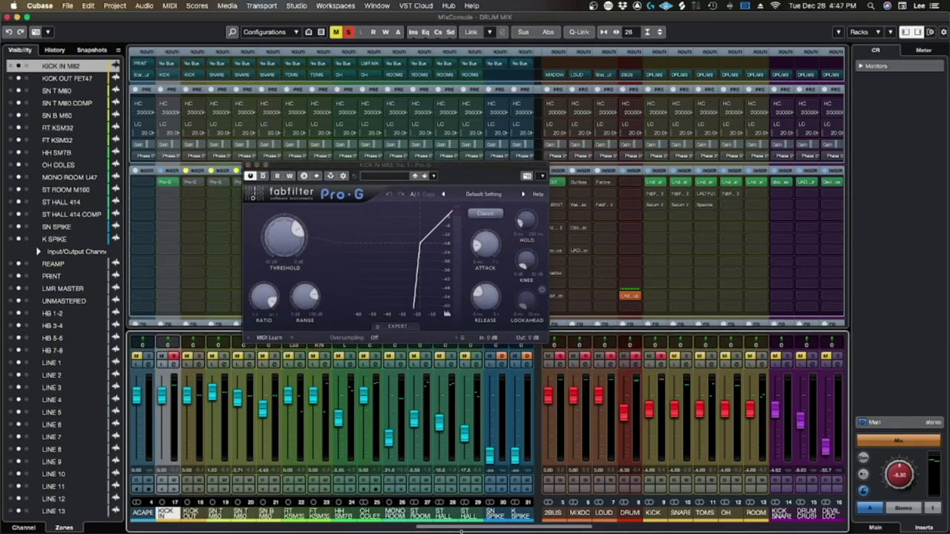
Add K SPIKE as the side-chain source for the KICK IN M82 Pro-G gate and reveal the gate's expert section
click(331, 177)
click(434, 278)
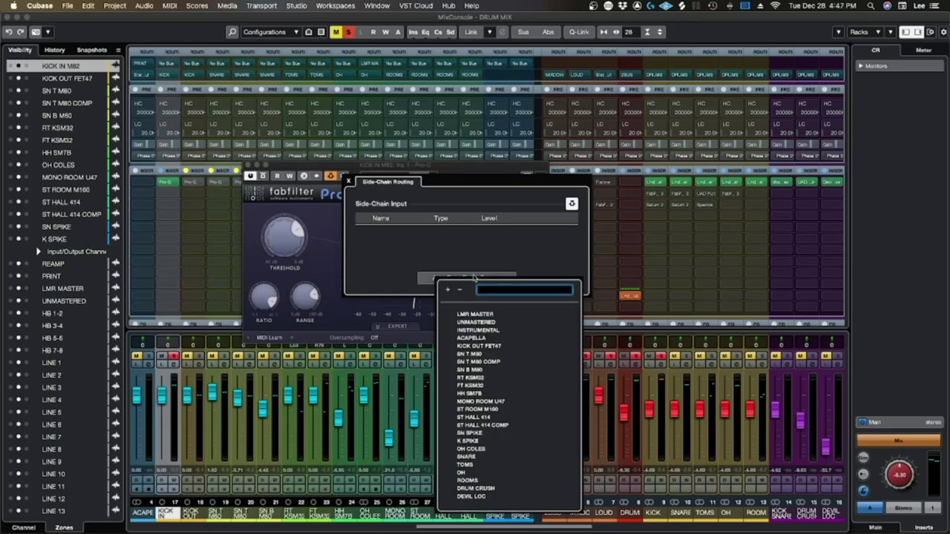
text(k sp)
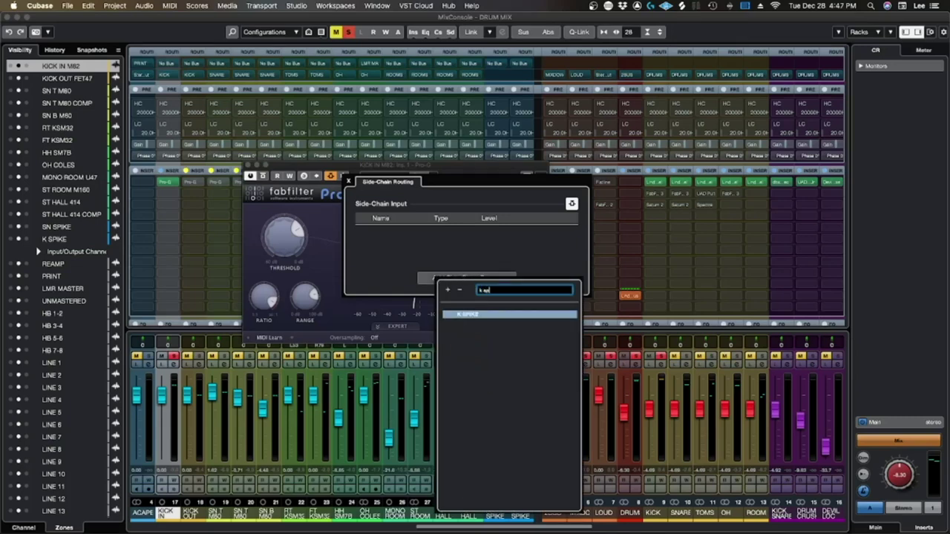
key(Return)
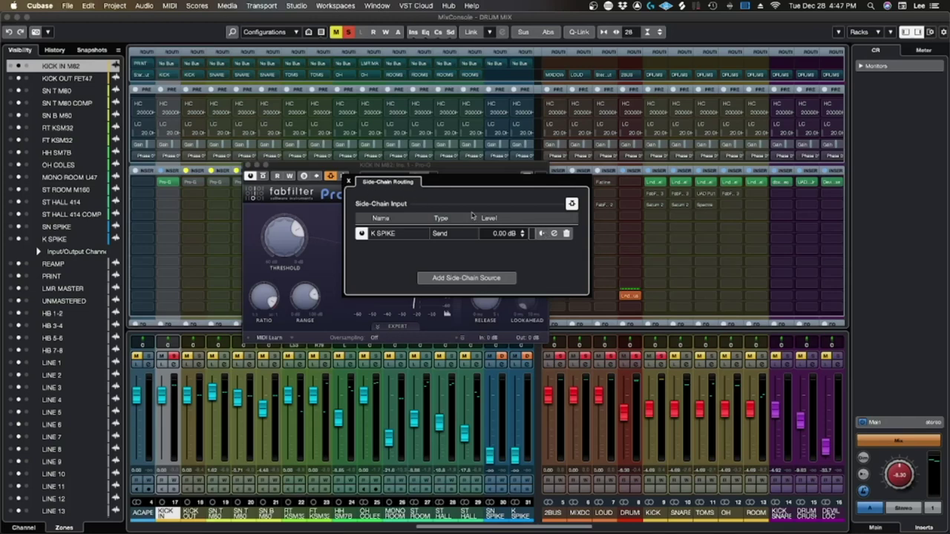
click(349, 181)
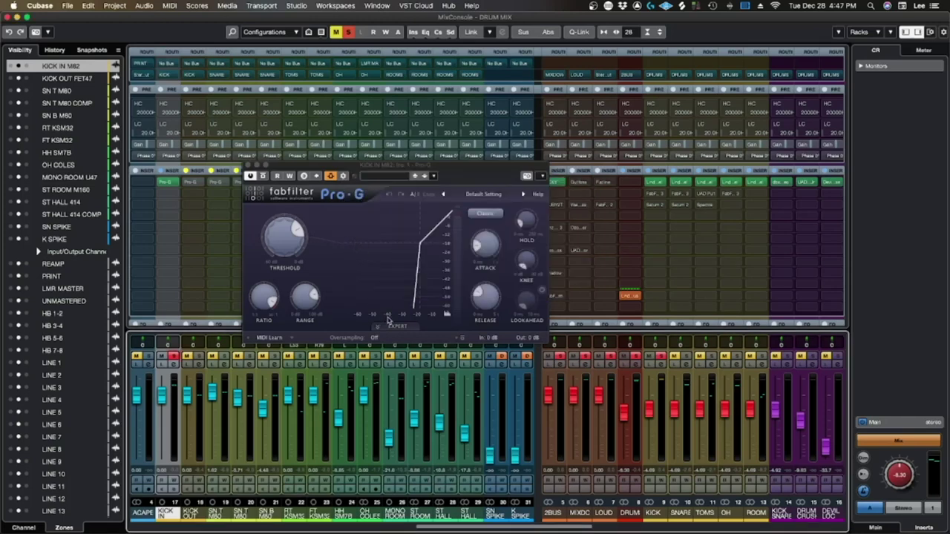
click(395, 326)
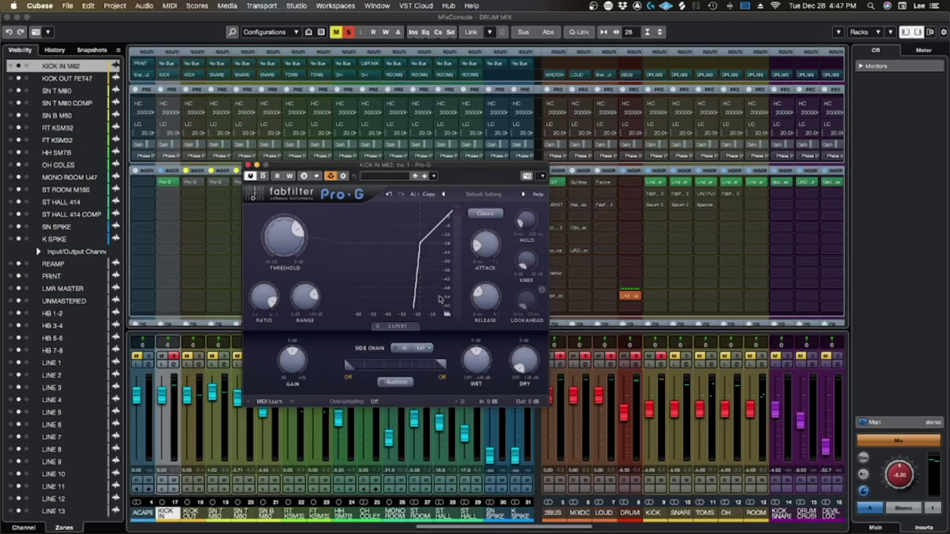
Start playback and switch the K SPIKE side-chain send of the KICK IN M82 gate to pre-fader
key(space)
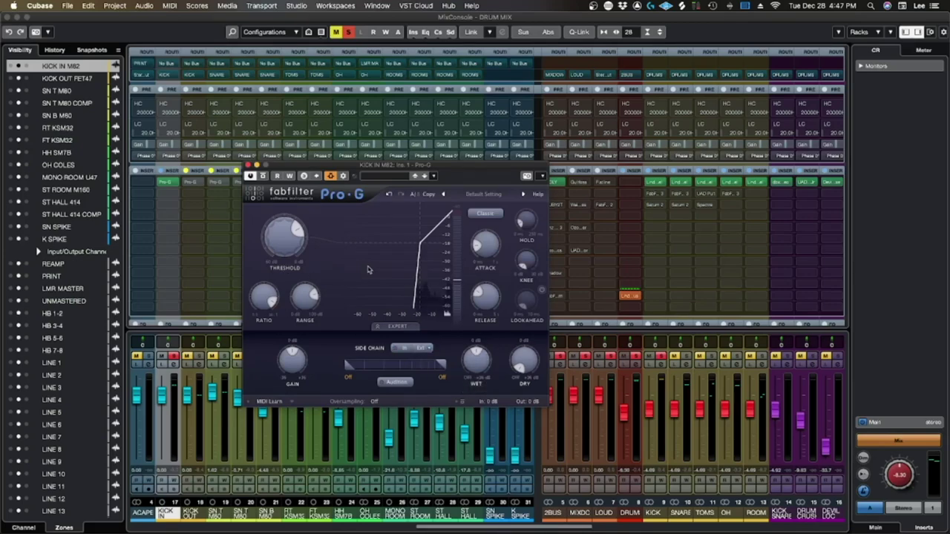
key(F3)
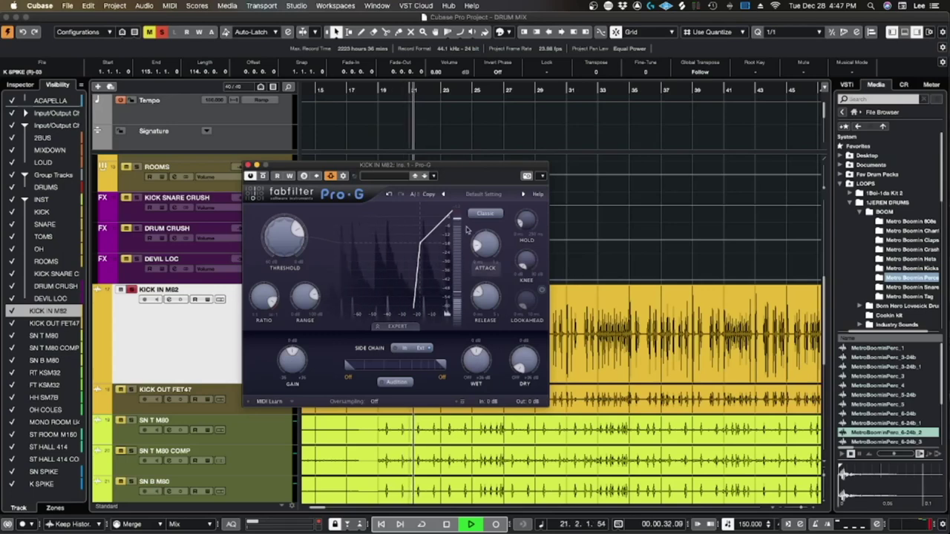
drag(468, 166, 501, 178)
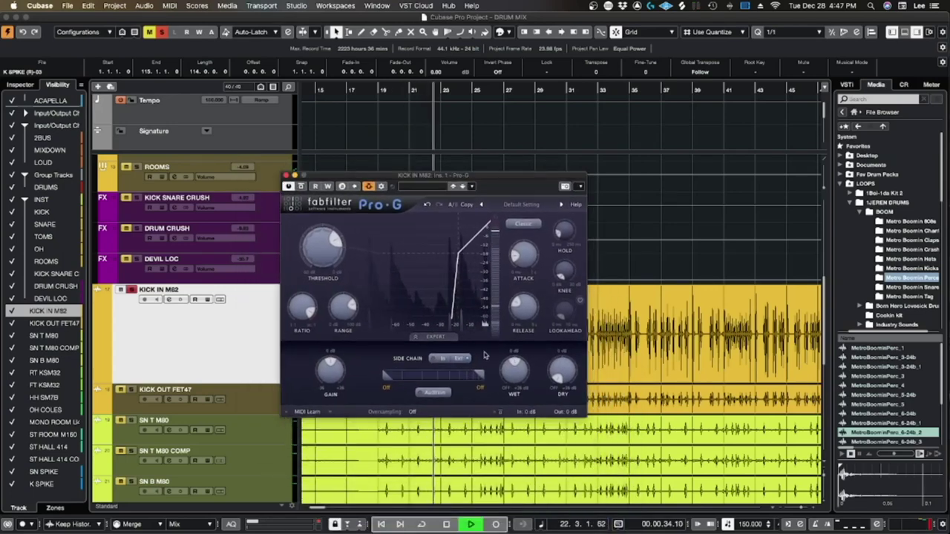
click(382, 186)
click(578, 244)
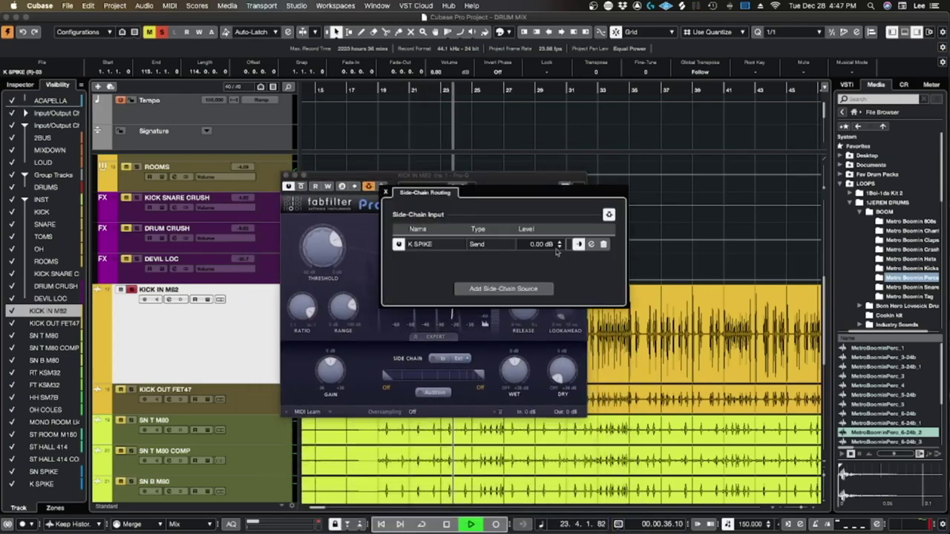
click(386, 193)
drag(457, 176, 475, 163)
Adjust the release of the KICK IN M82 gate by ear during playback, close the plug-in and stop playback
mouse_move(334, 238)
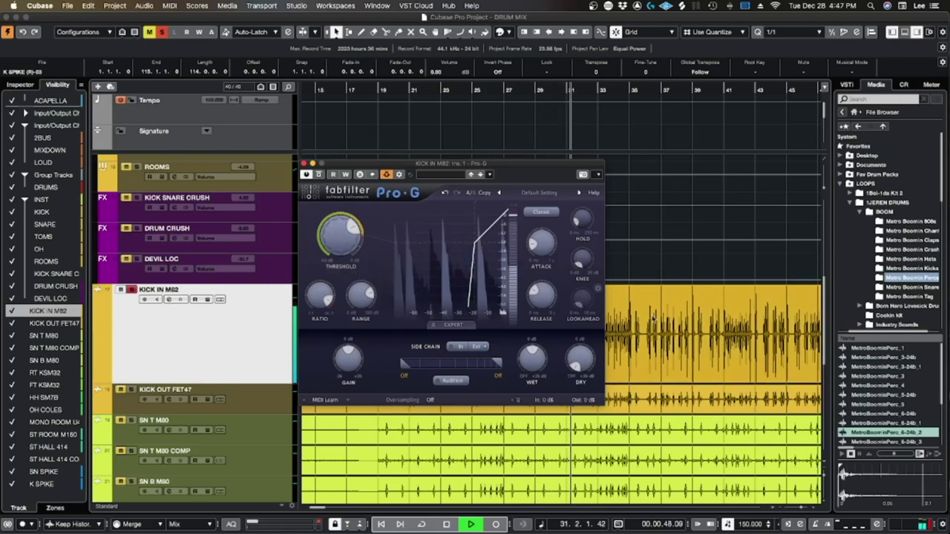
mouse_move(544, 245)
mouse_move(550, 303)
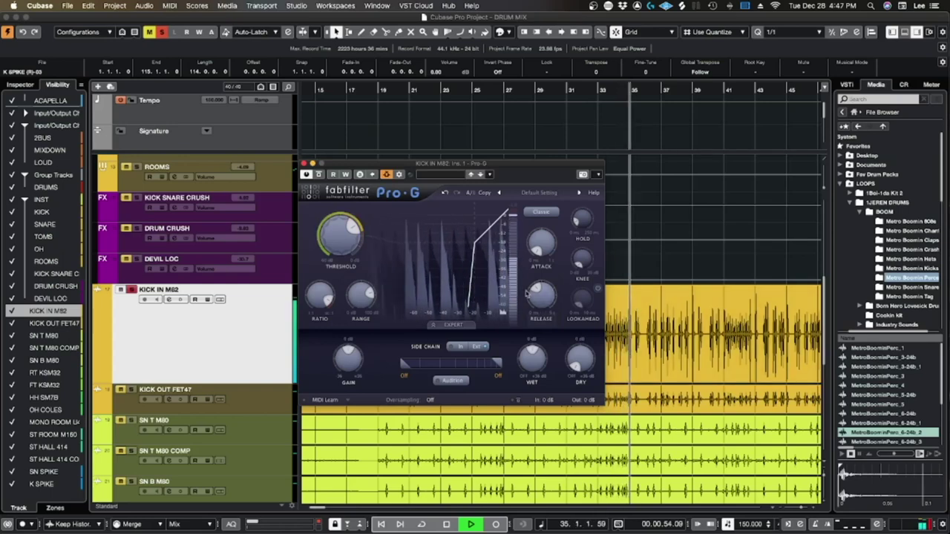
drag(548, 294, 562, 265)
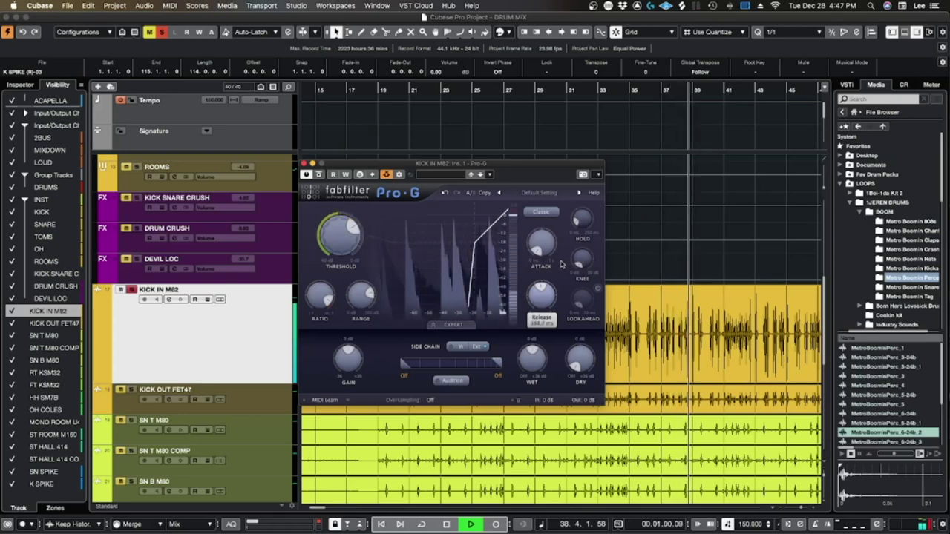
drag(563, 267, 560, 286)
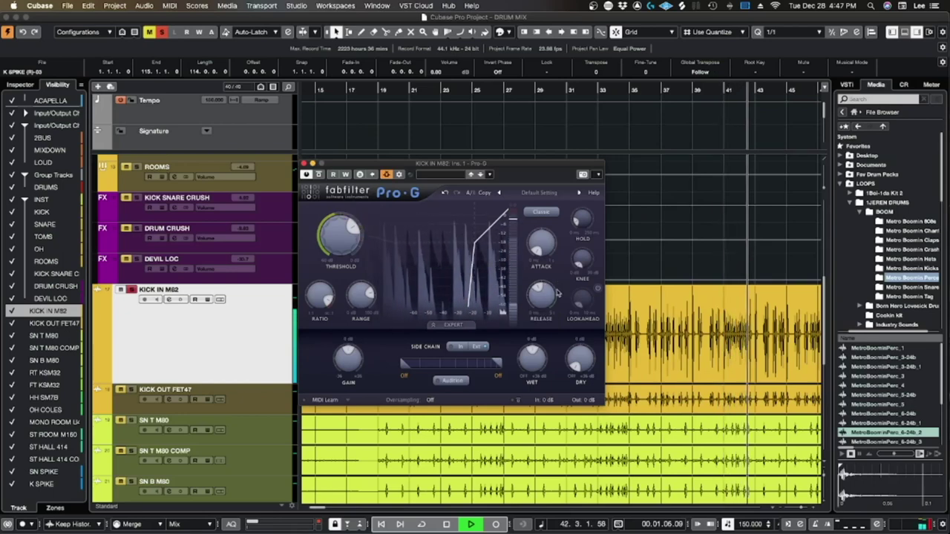
click(303, 163)
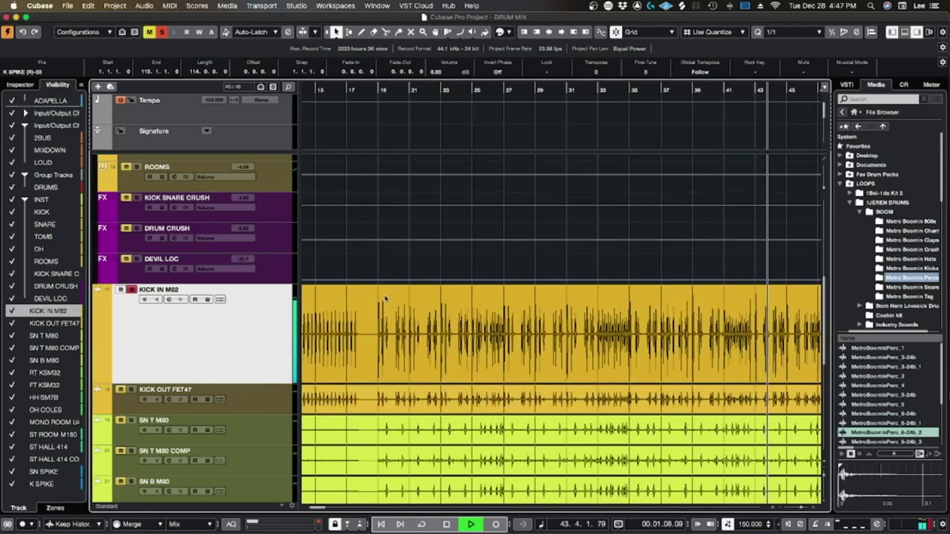
key(space)
Copy the KICK IN M82 Pro-G gate to the first insert of KICK OUT FET47, activate it and open it
key(F3)
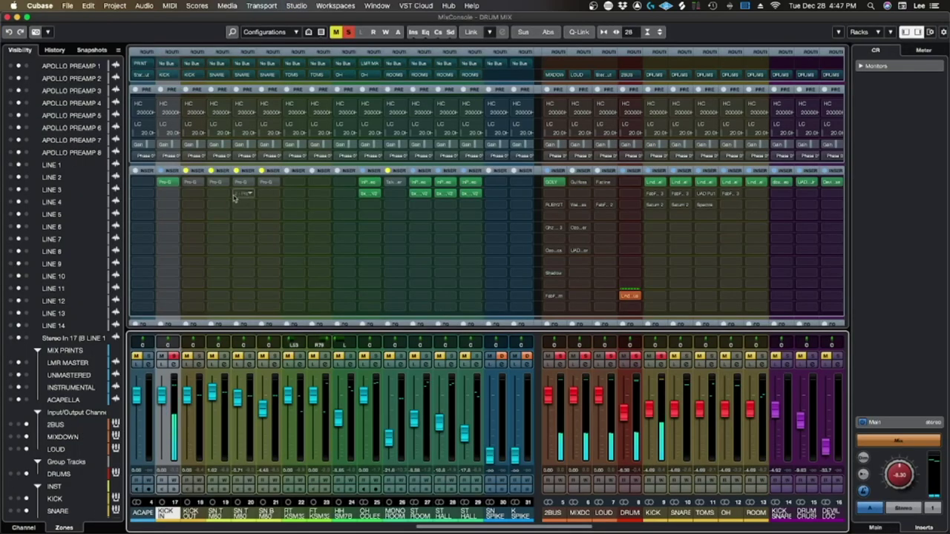
click(199, 186)
key(Escape)
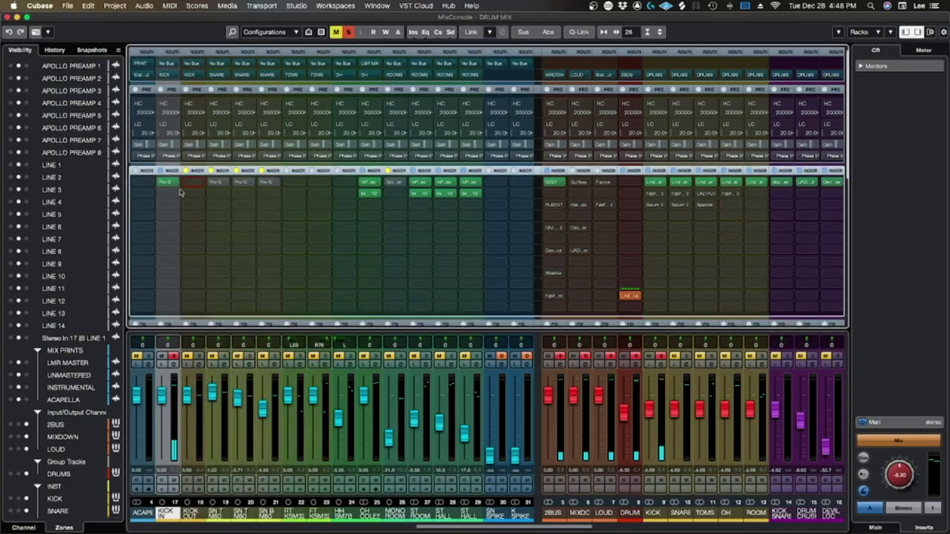
drag(191, 185, 194, 256)
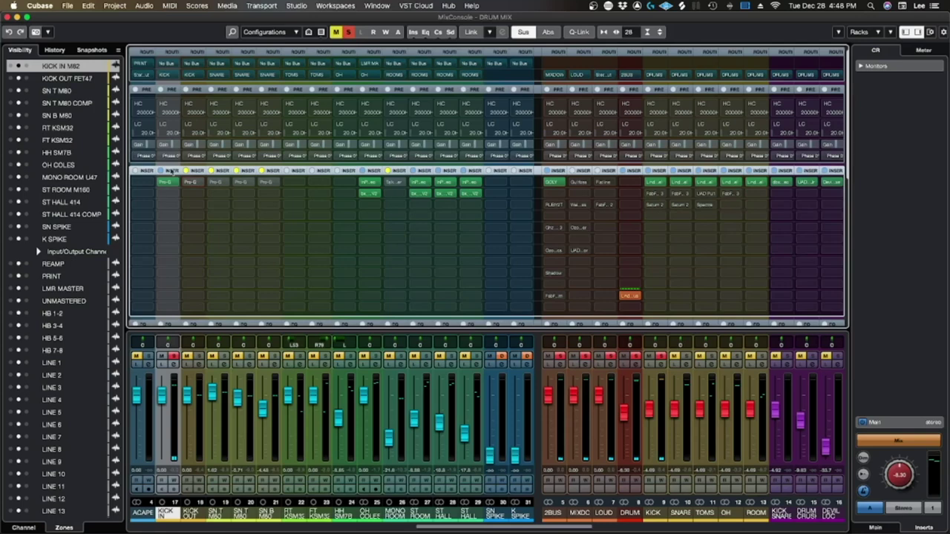
drag(191, 186, 496, 251)
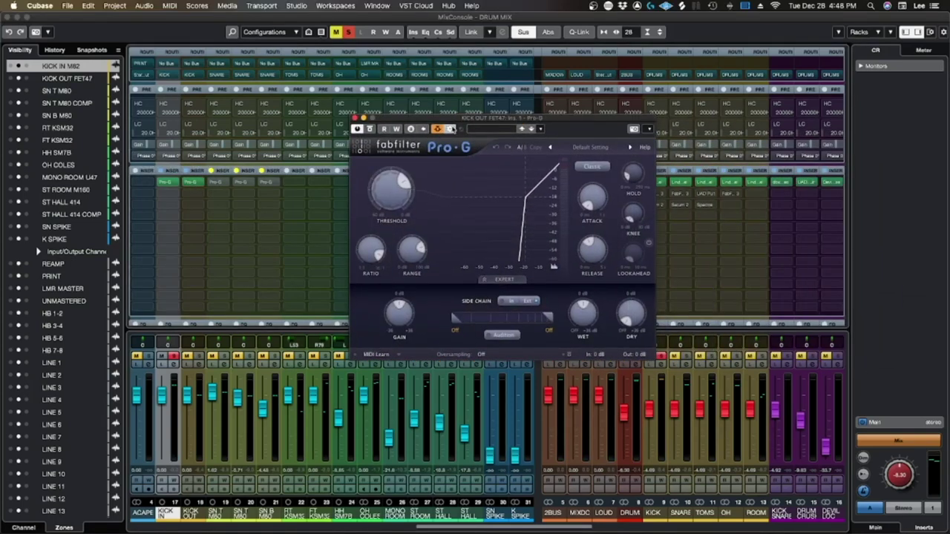
Add K SPIKE as the side-chain source for the KICK OUT FET47 Pro-G gate
click(450, 129)
click(582, 231)
text(k spike)
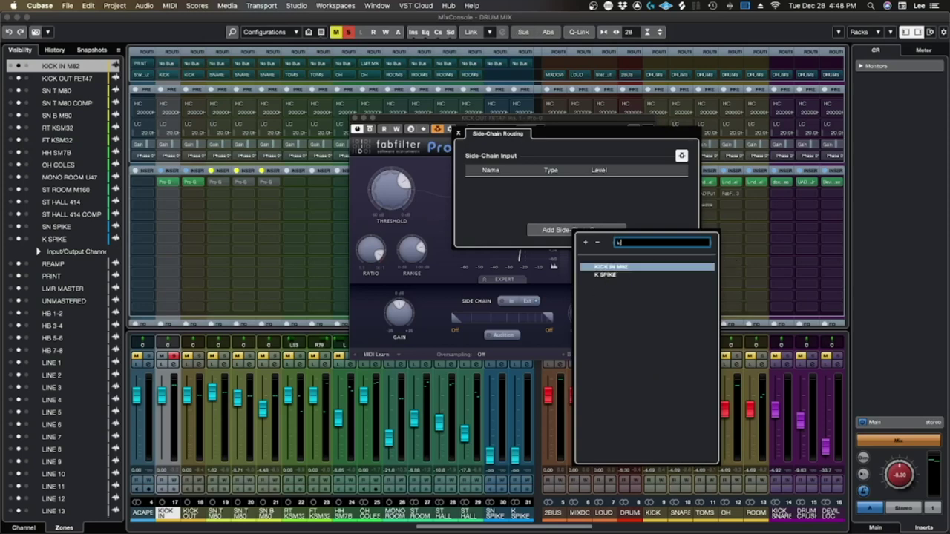
key(Return)
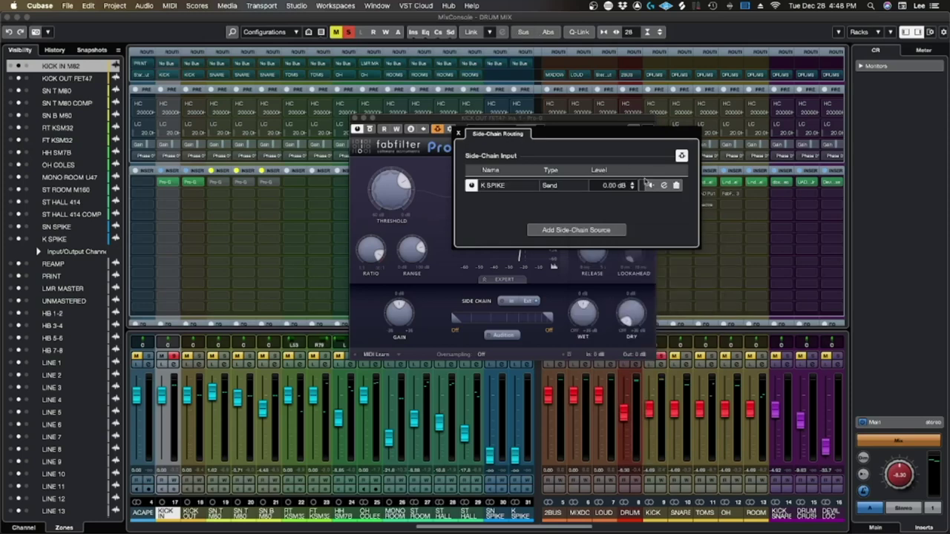
click(459, 132)
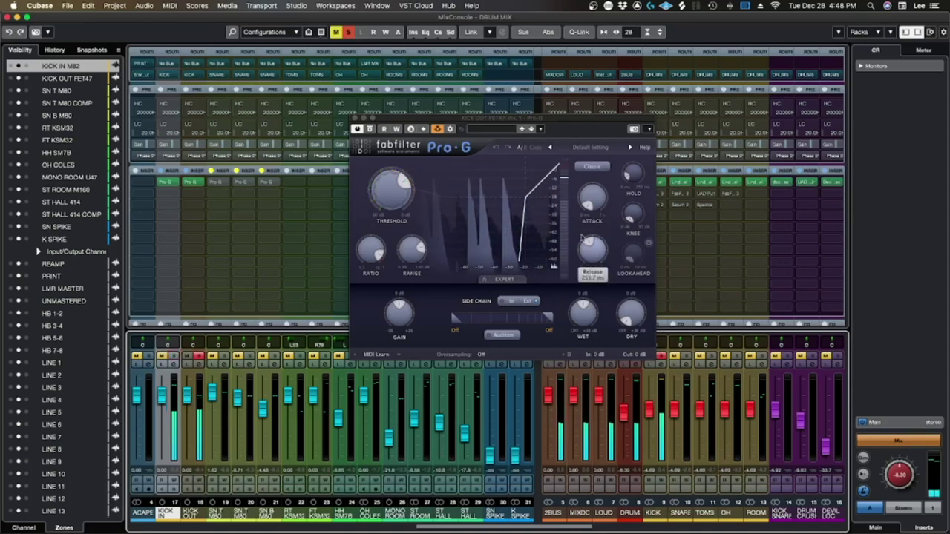
Fine-tune the release of the KICK OUT FET47 gate during playback and take the channel out of solo
mouse_move(596, 253)
drag(596, 253, 597, 248)
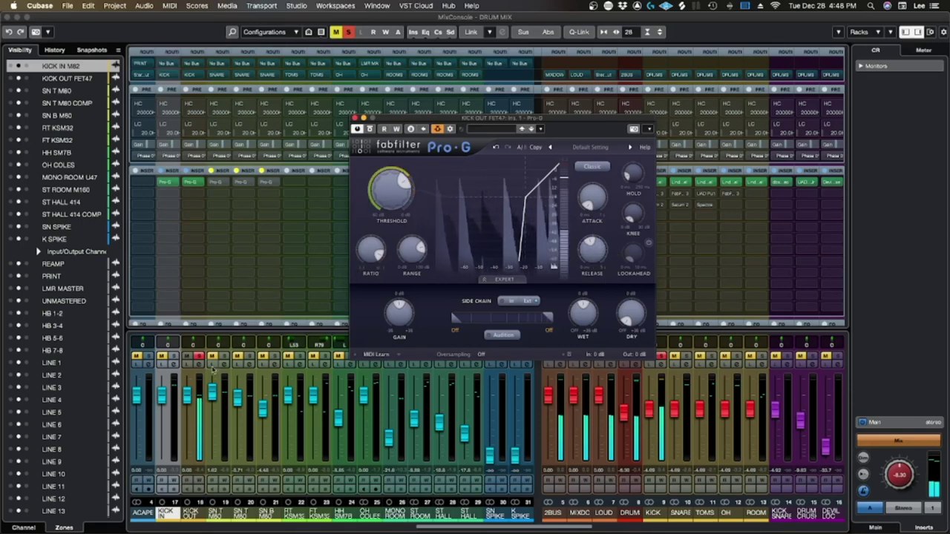
click(199, 357)
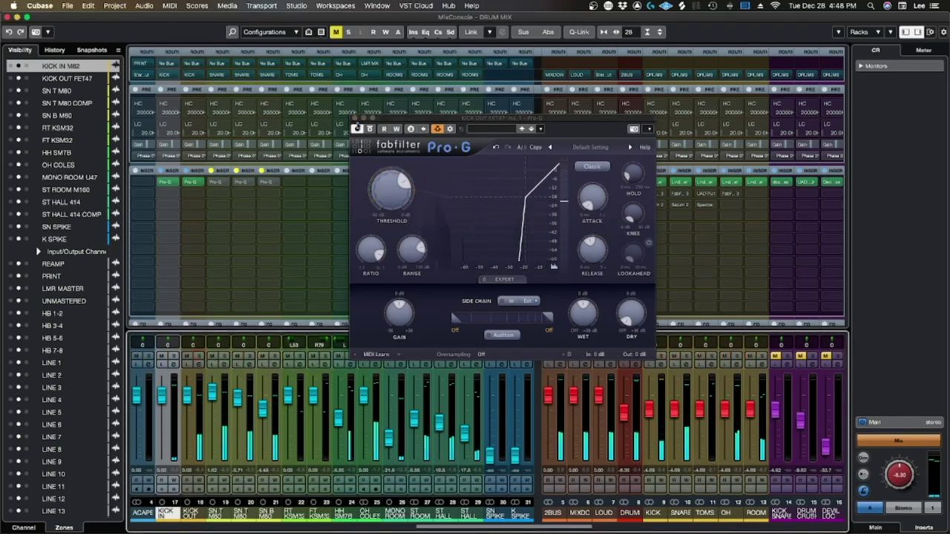
Close the KICK OUT FET47 gate, activate and open the Pro-G on SN T M80, and check its side-chain routing
click(356, 119)
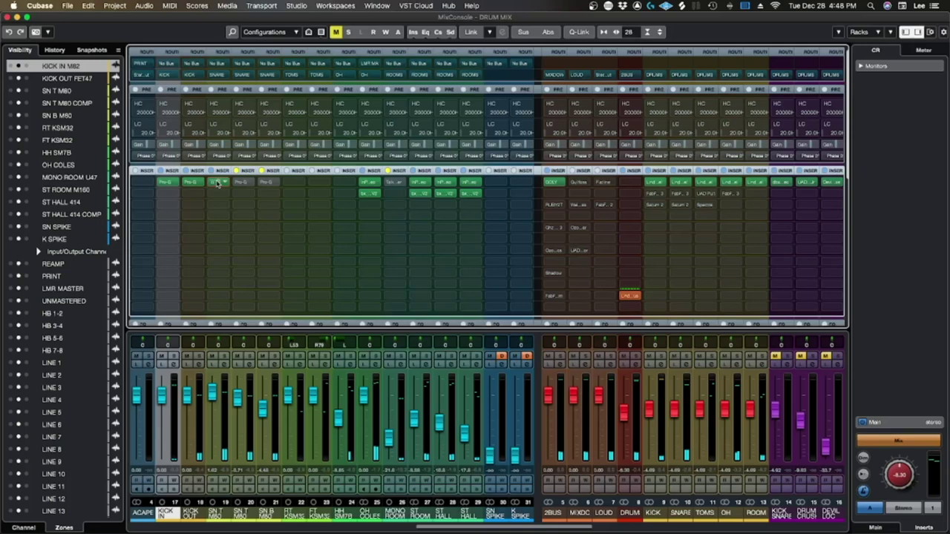
click(218, 183)
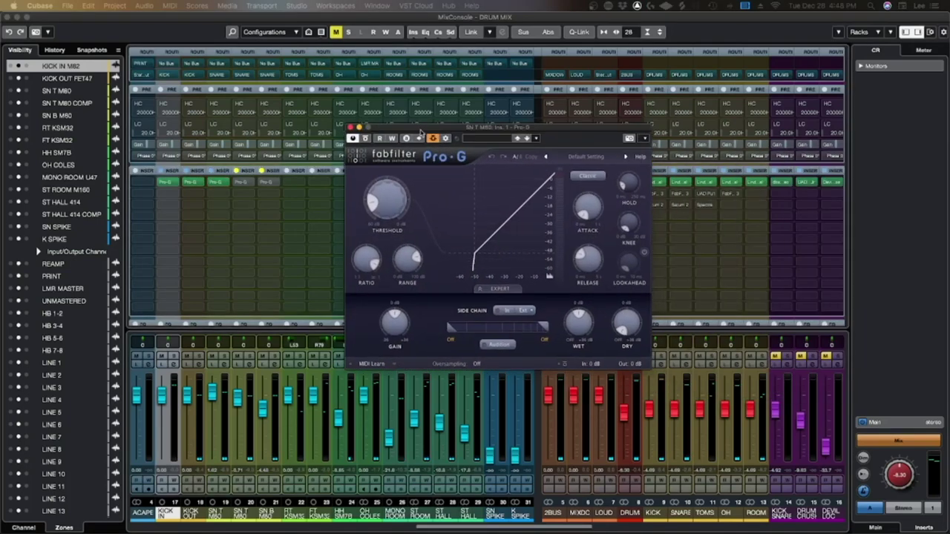
click(429, 137)
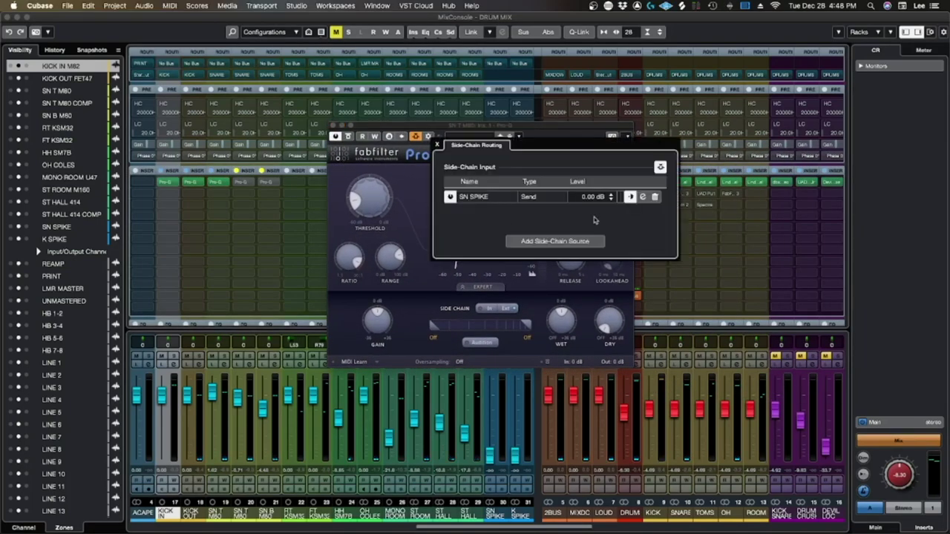
click(438, 145)
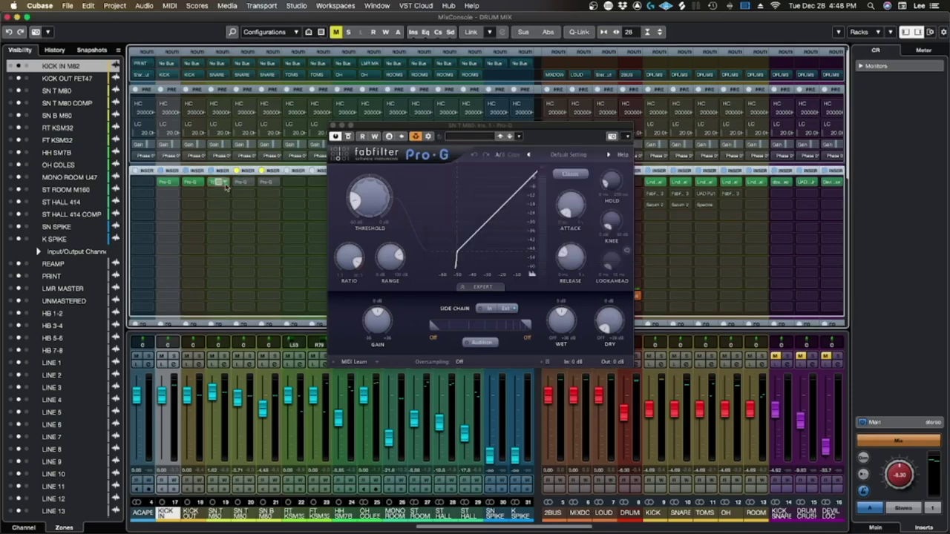
Load a fresh Pro-G in the first insert of SN T M80 and solo that channel
click(225, 184)
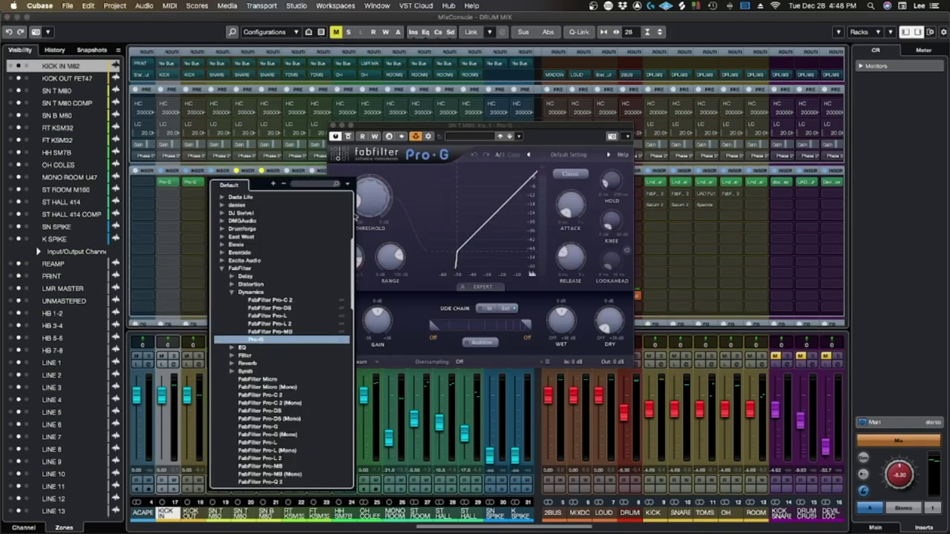
click(261, 341)
drag(633, 119, 503, 142)
click(215, 500)
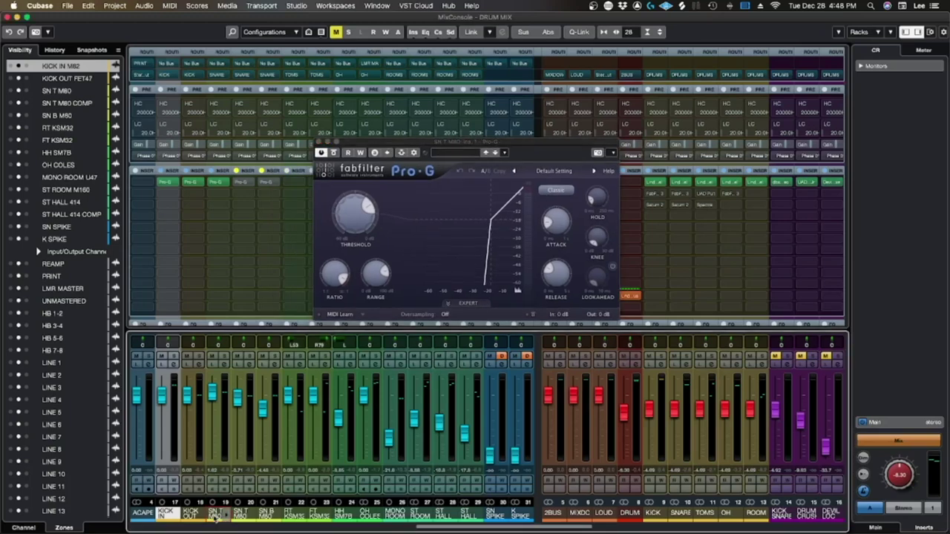
click(225, 355)
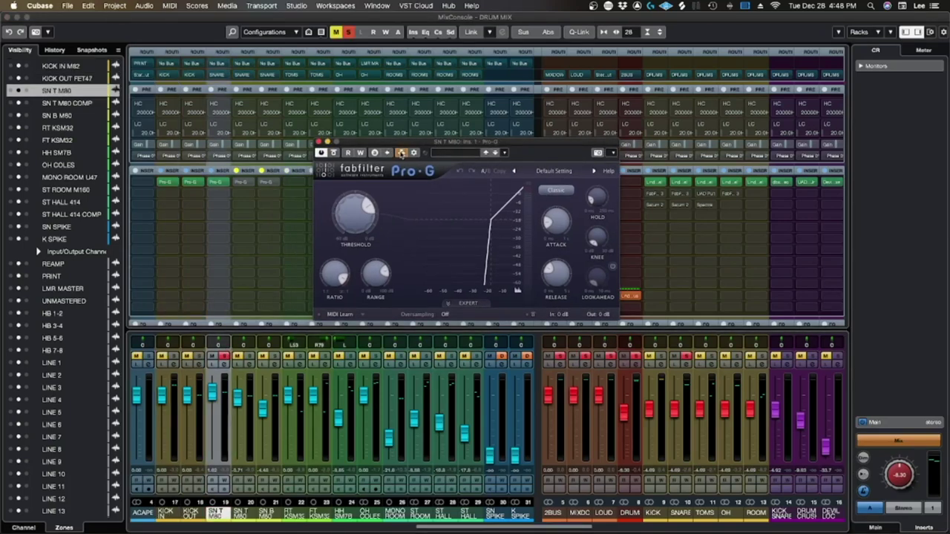
Add SN SPIKE as the side-chain source for the SN T M80 Pro-G gate
click(402, 152)
click(539, 257)
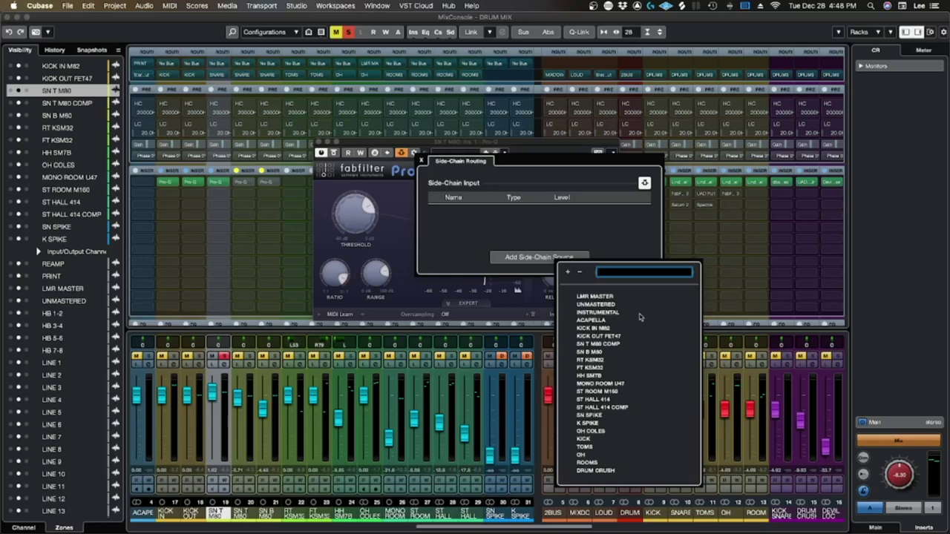
text(sn)
key(BackSpace)
key(BackSpace)
key(BackSpace)
text(sn sp)
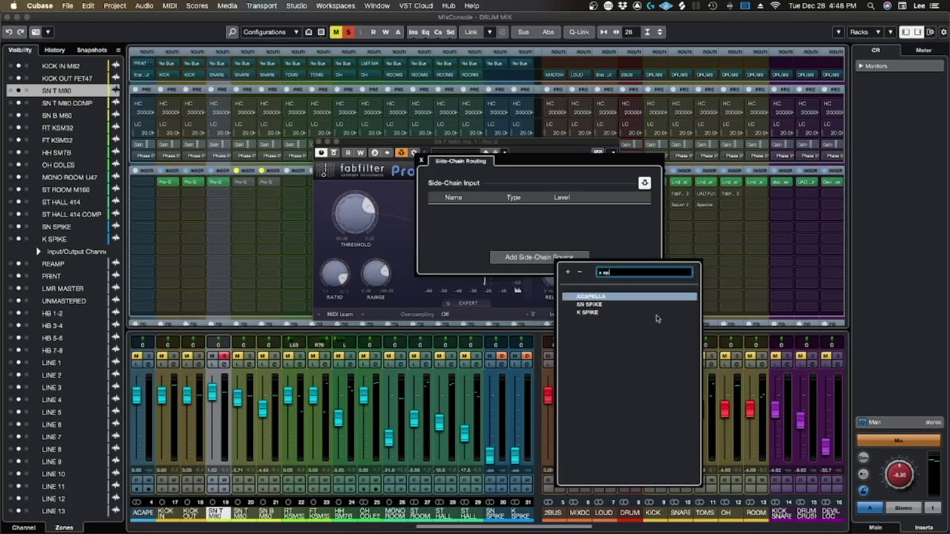
double_click(590, 304)
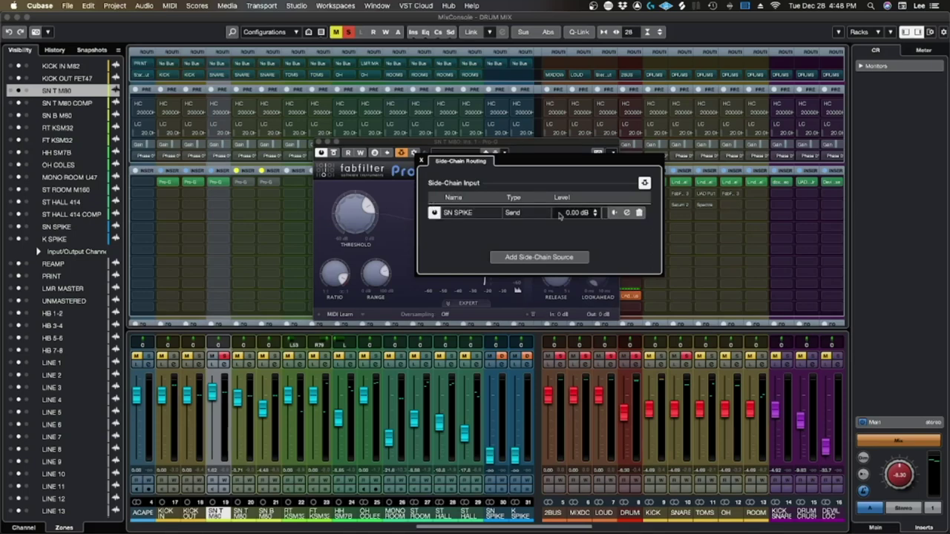
click(422, 160)
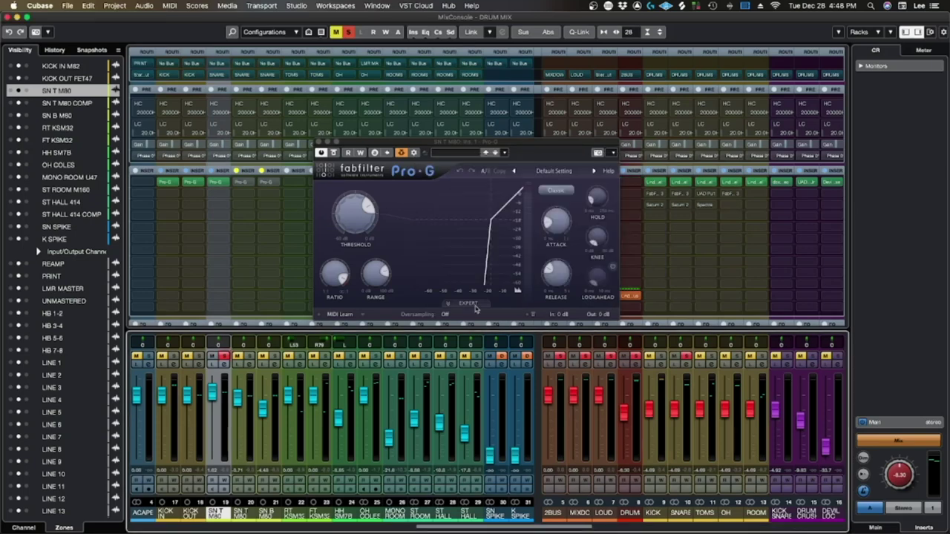
Show the expert controls of the SN T M80 gate, shorten the attack, enable lookahead and lower the threshold to about -28 dB
click(468, 303)
drag(556, 225, 559, 256)
click(613, 268)
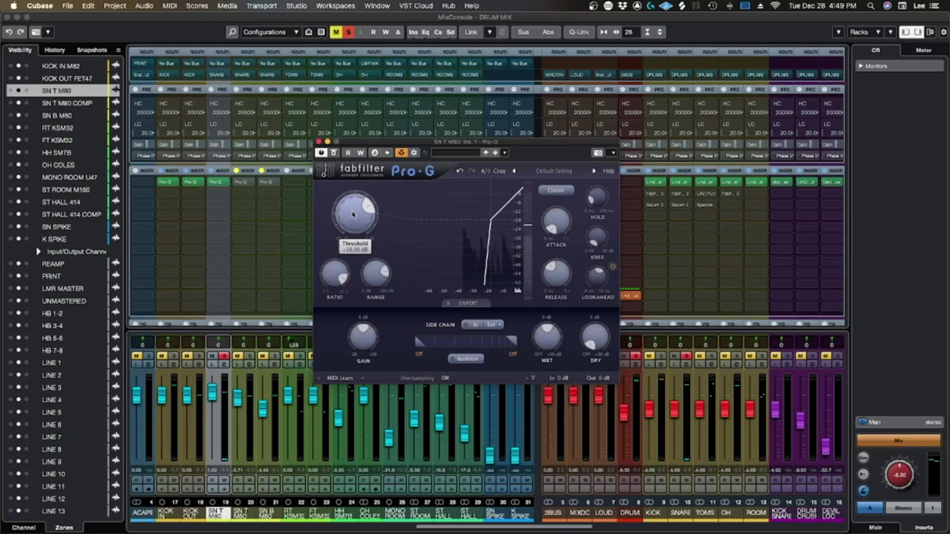
mouse_move(353, 221)
mouse_down()
mouse_move(354, 243)
mouse_move(350, 235)
mouse_up()
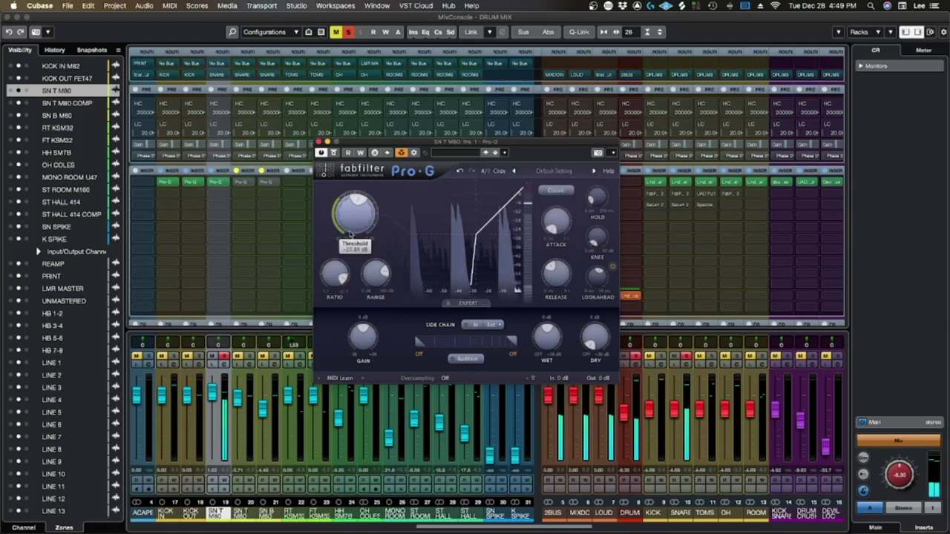
scroll(353, 236, down, 2)
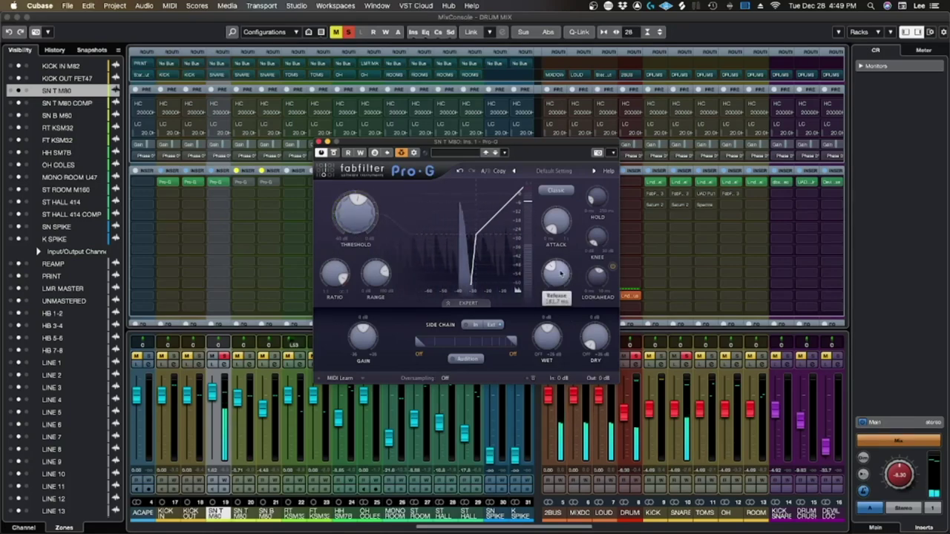
Lengthen the release of the SN T M80 gate by ear during playback and close the plug-in
mouse_move(562, 274)
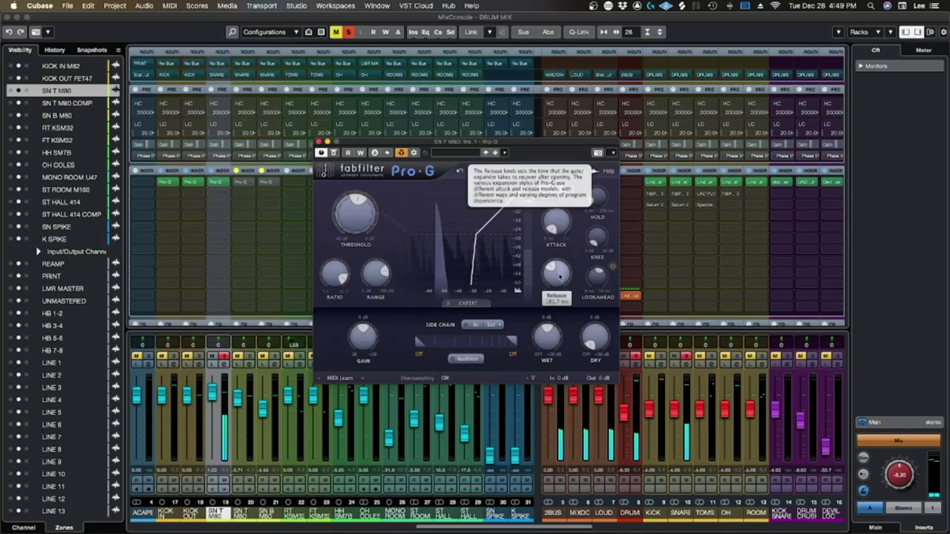
drag(561, 287, 569, 264)
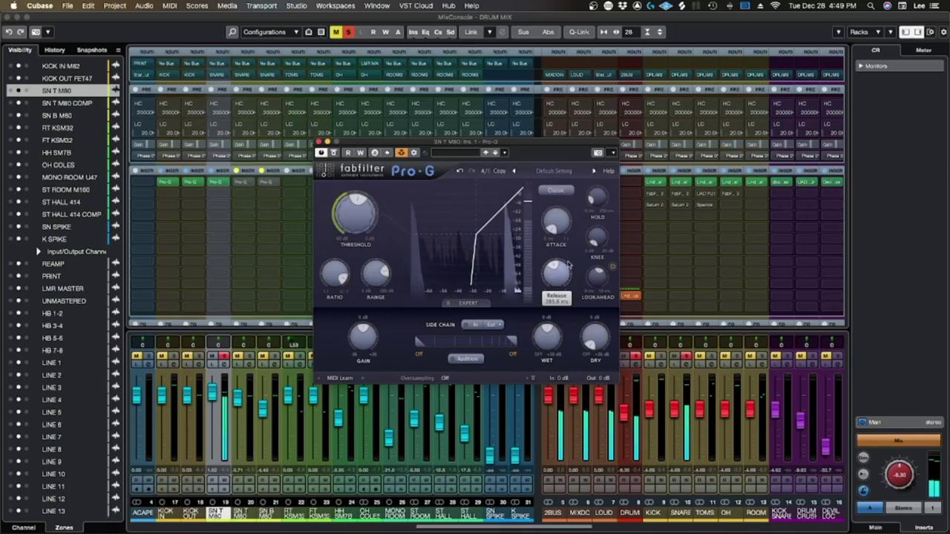
mouse_move(573, 237)
mouse_down()
mouse_move(573, 224)
mouse_move(572, 234)
mouse_up()
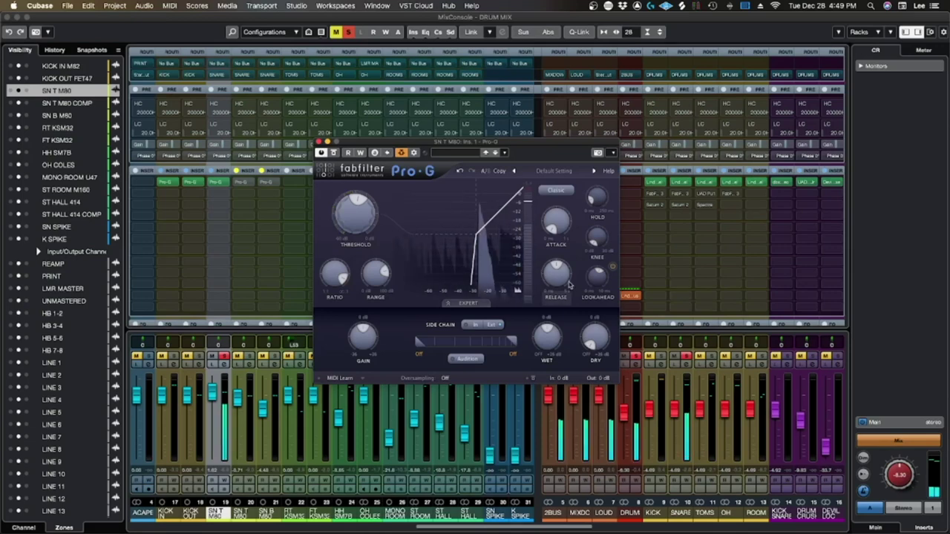
click(319, 142)
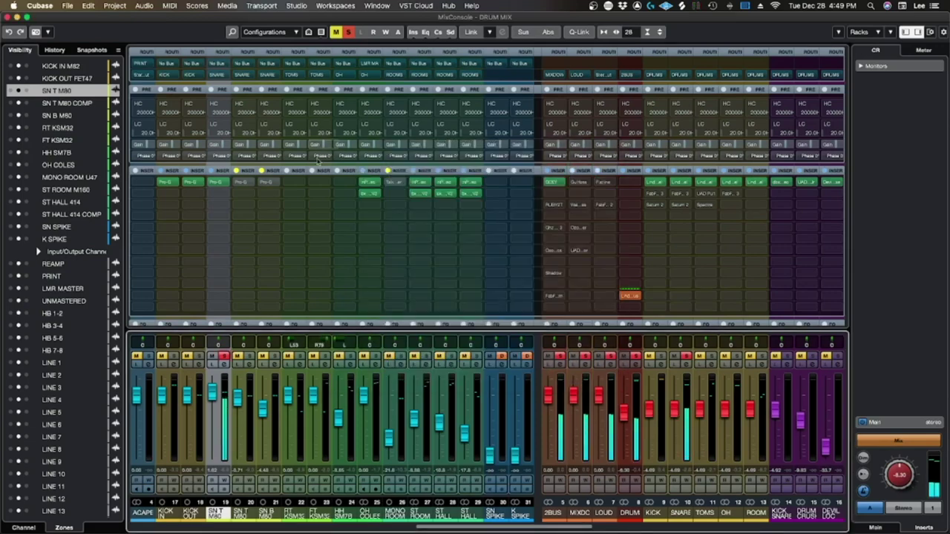
Replace the inactive Pro-G on SN T M80 COMP with a copy of the SN T M80 gate and open it
click(251, 182)
click(265, 201)
drag(216, 182, 244, 183)
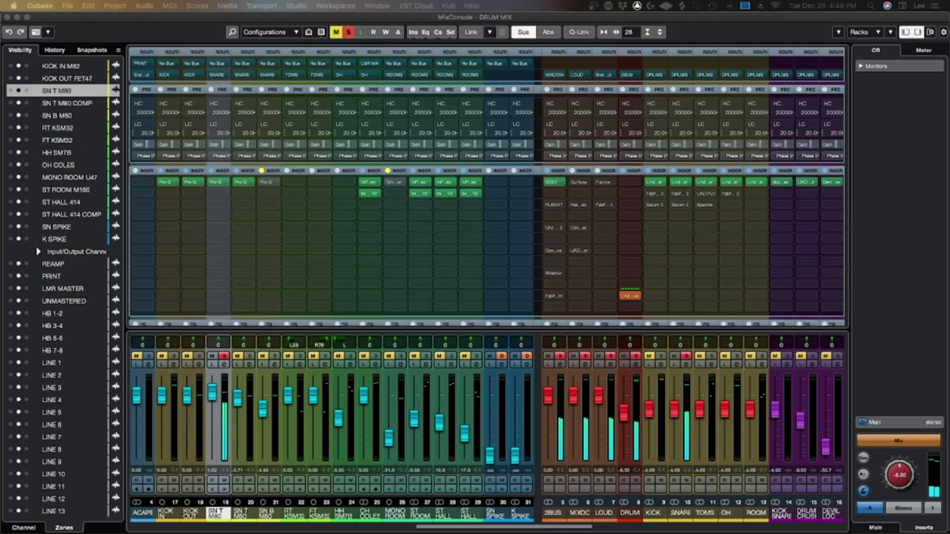
drag(949, 121, 416, 133)
Add SN SPIKE as the side-chain source for the SN T M80 COMP Pro-G gate
click(394, 144)
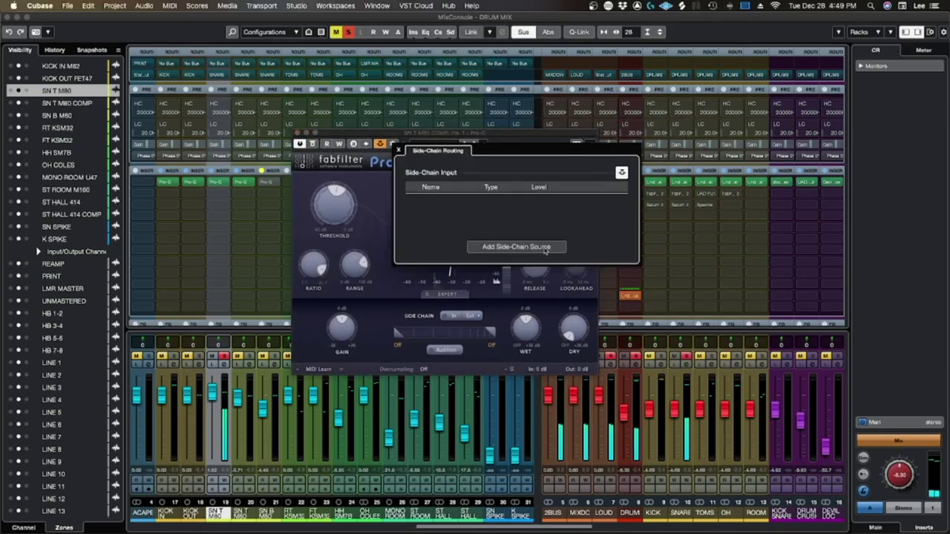
click(541, 249)
text(sn s)
key(Return)
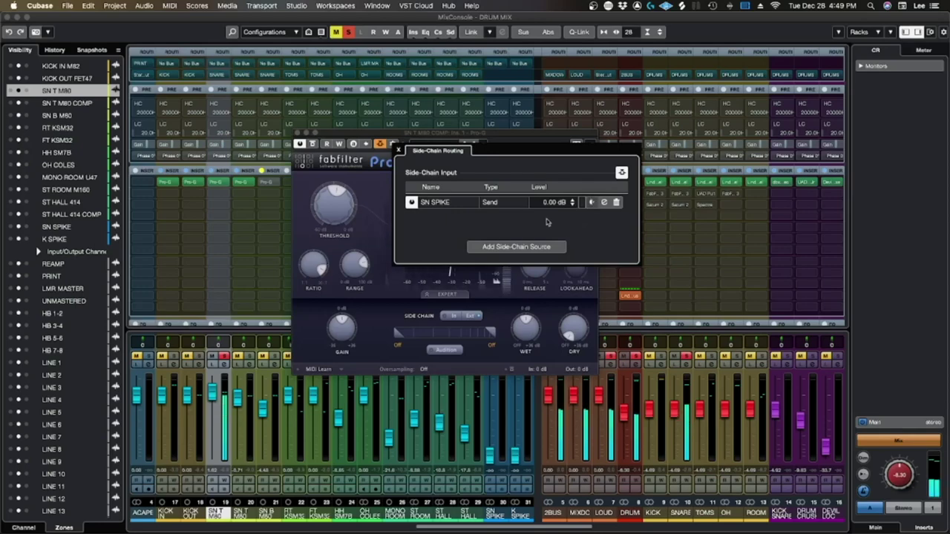
click(397, 150)
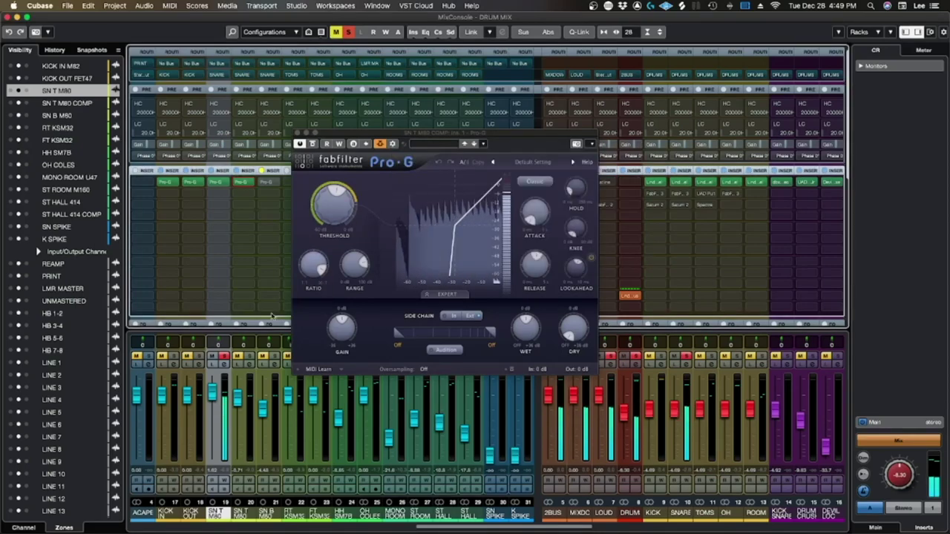
Solo SN T M80 COMP as well, listen to its gate during playback and close the plug-in
click(249, 356)
key(F3)
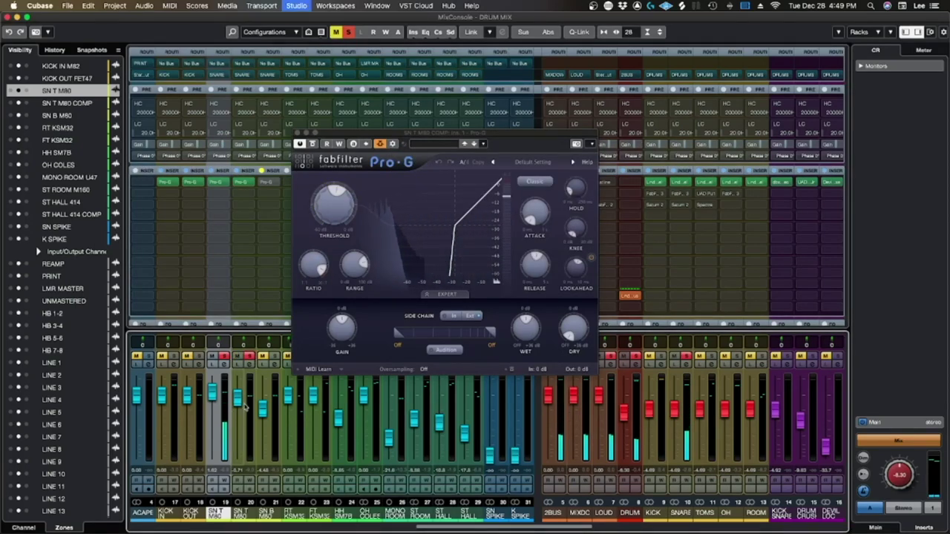
key(F3)
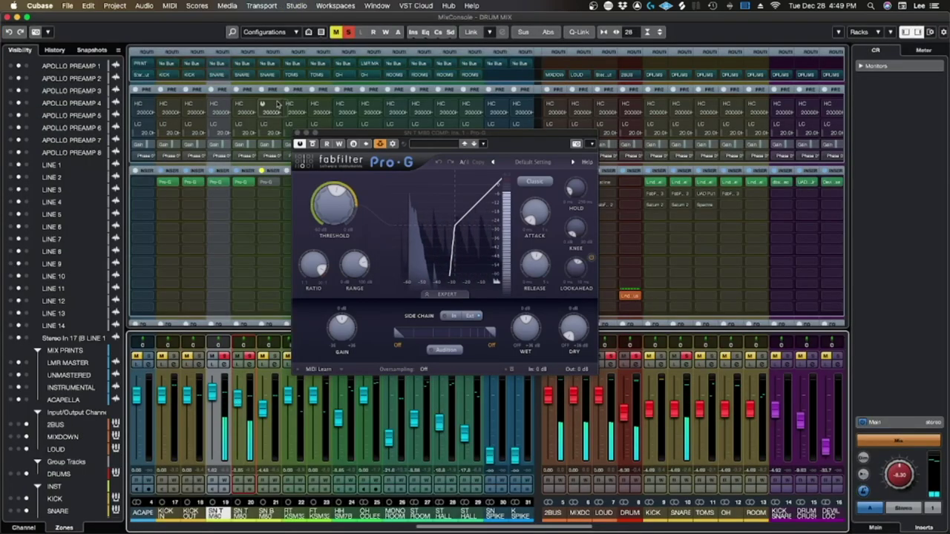
click(297, 132)
Solo SN B M80, activate its Pro-G with SN SPIKE as side-chain, lengthen the release to about 420 ms and close the plug-in
click(275, 357)
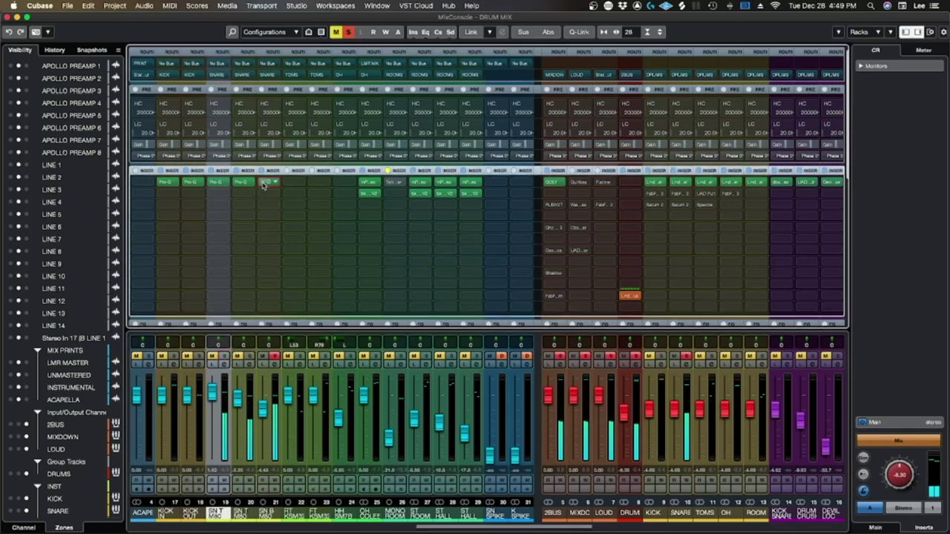
click(428, 133)
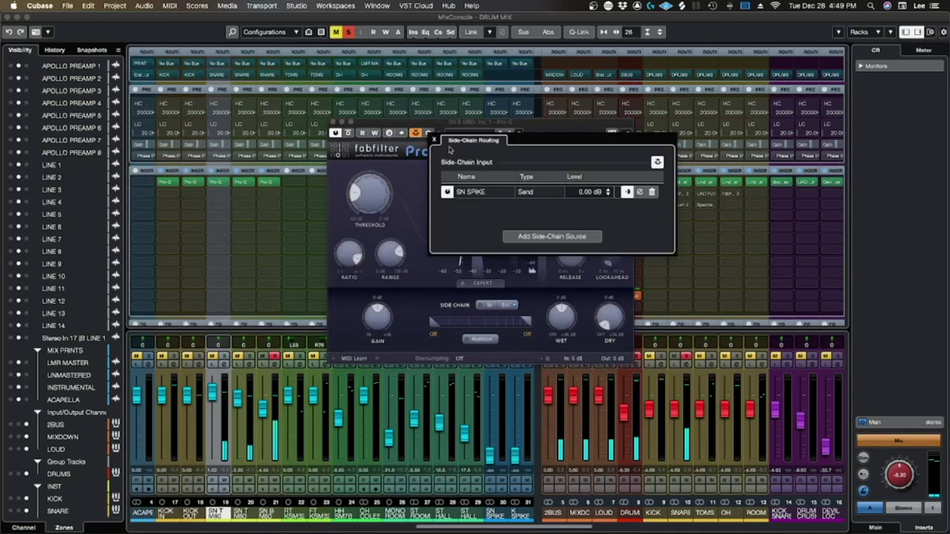
click(435, 139)
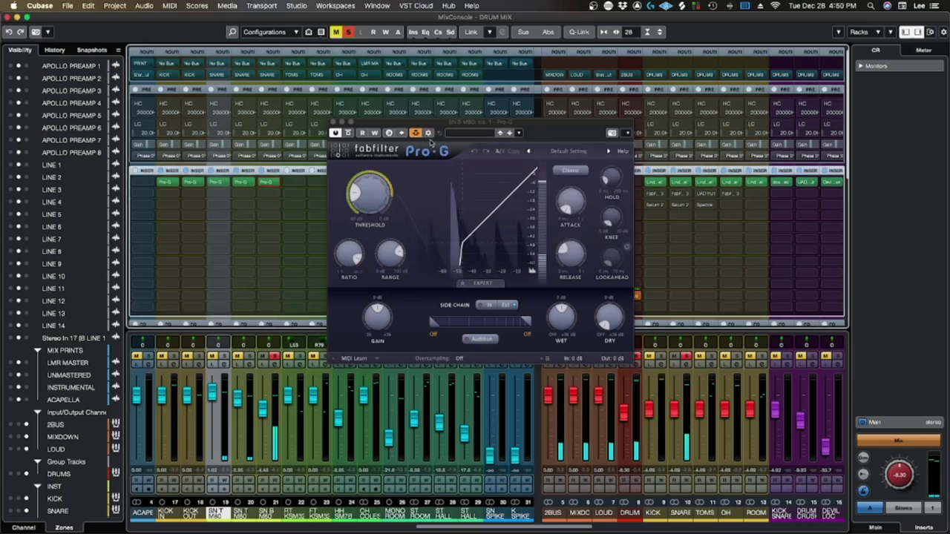
drag(576, 254, 575, 231)
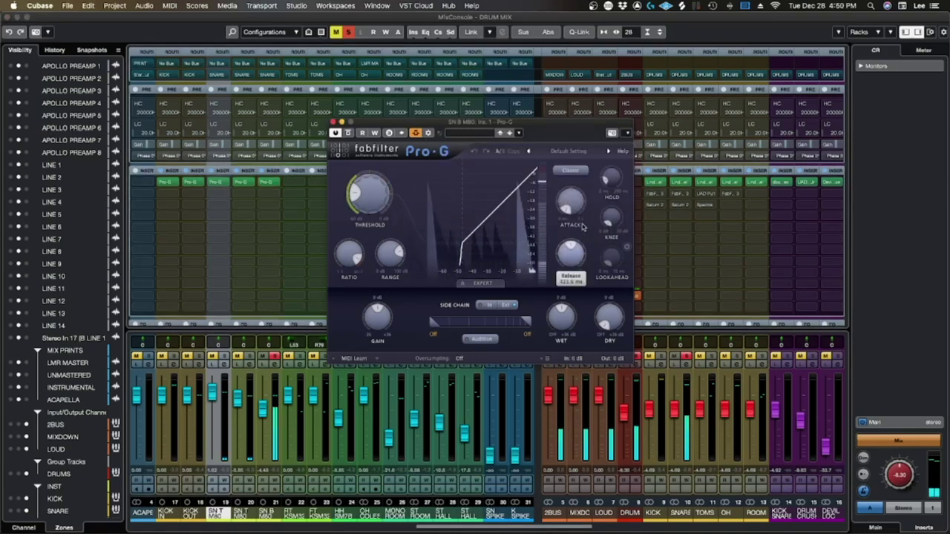
click(334, 121)
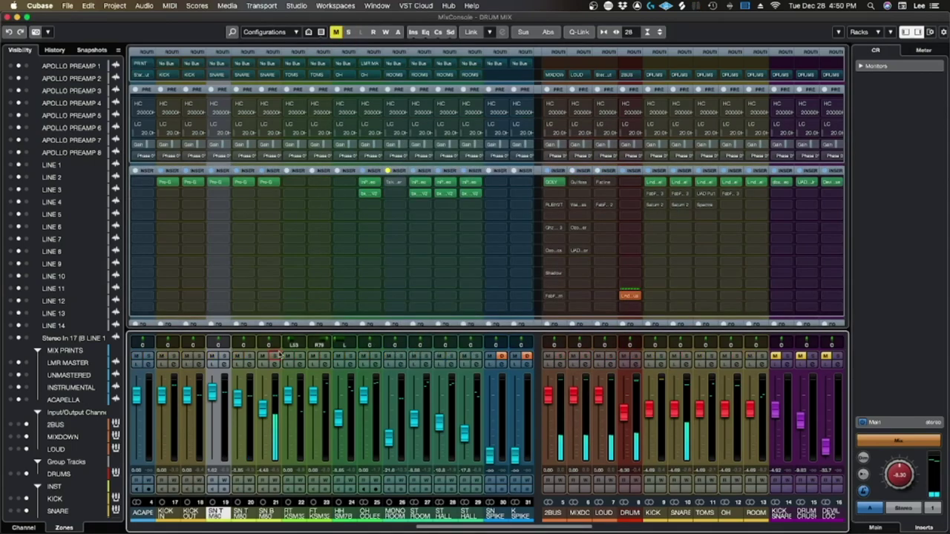
Raise the SN B M80 fader slightly while the full drum mix plays and select the KICK group channel
click(262, 411)
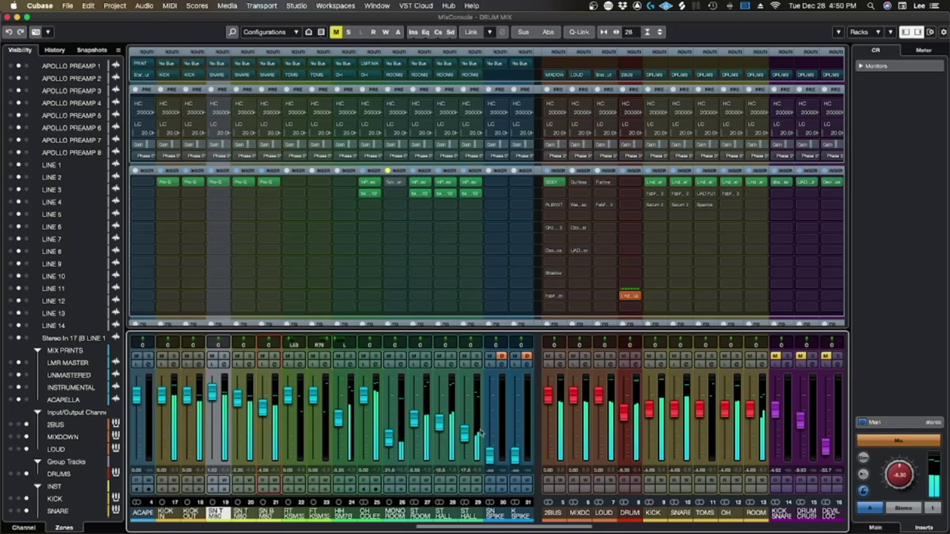
click(659, 393)
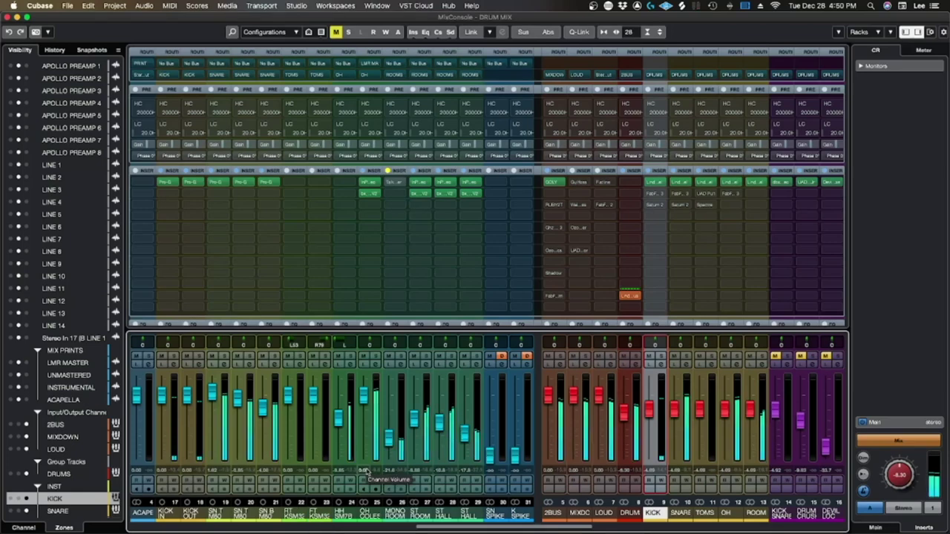
click(269, 417)
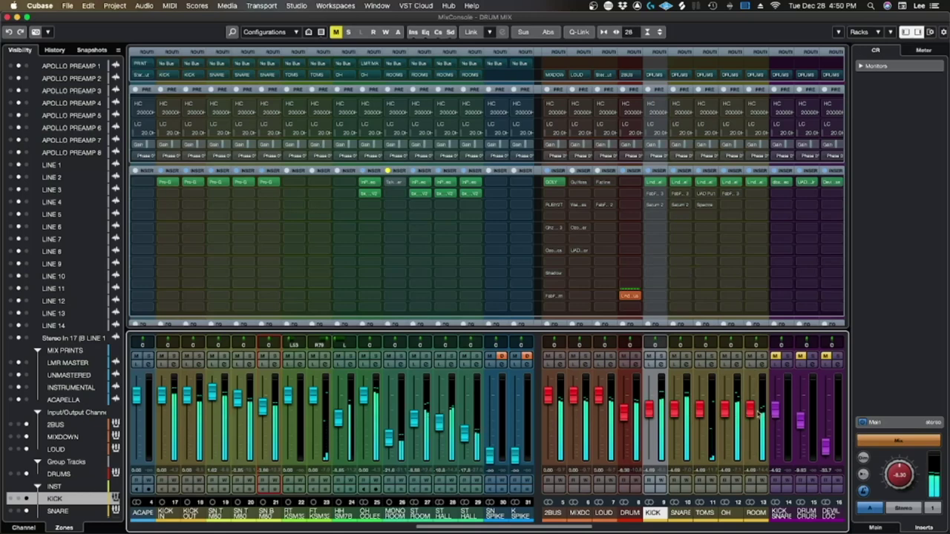
Lower the ROOM group fader by ear during playback of the full drum mix
click(751, 413)
drag(751, 420, 700, 411)
drag(750, 427, 751, 425)
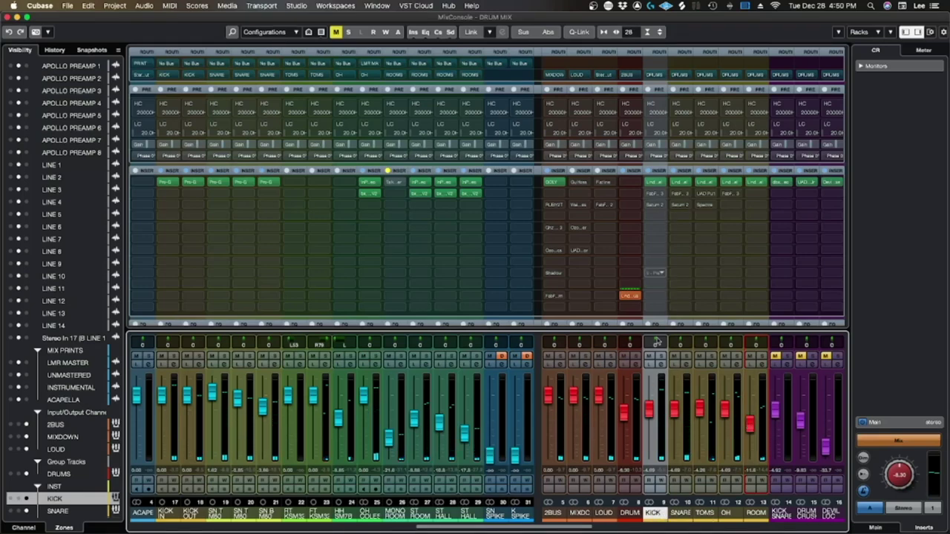
Inspect the Lindell 50 Channel plug-ins on the KICK and SNARE groups and close each one
click(654, 183)
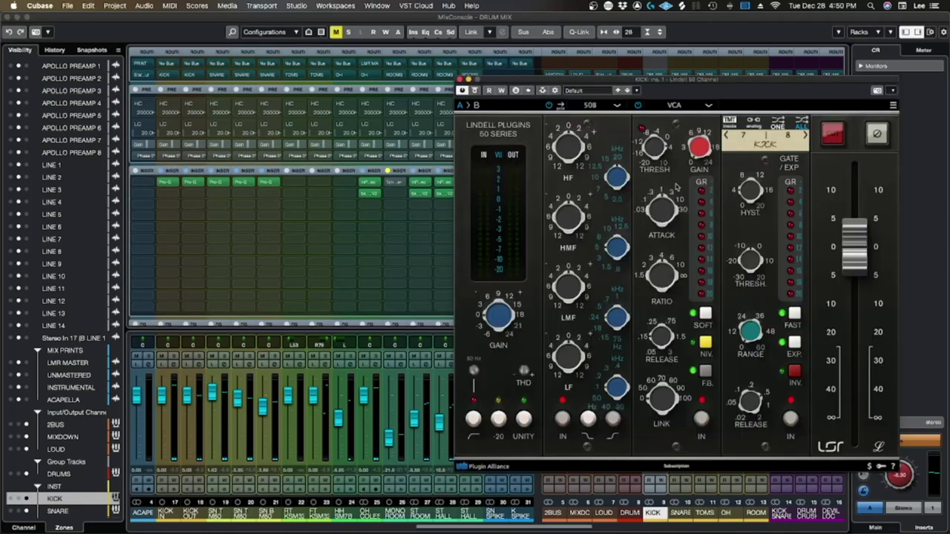
drag(752, 92, 640, 98)
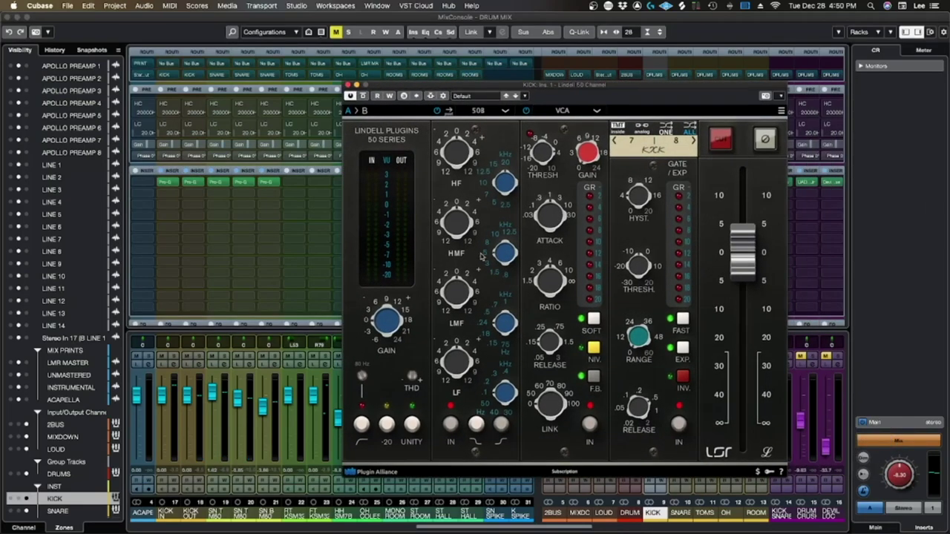
drag(526, 89, 461, 77)
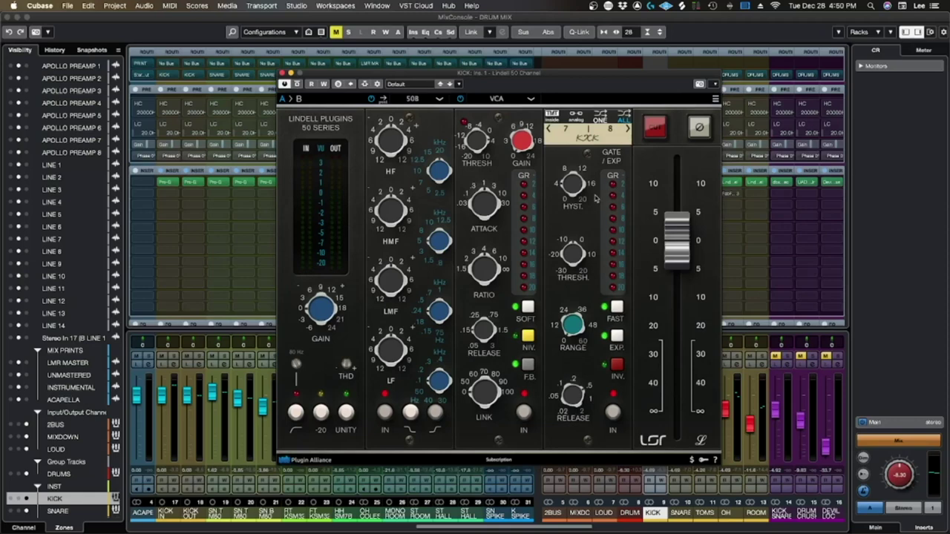
drag(648, 74, 513, 69)
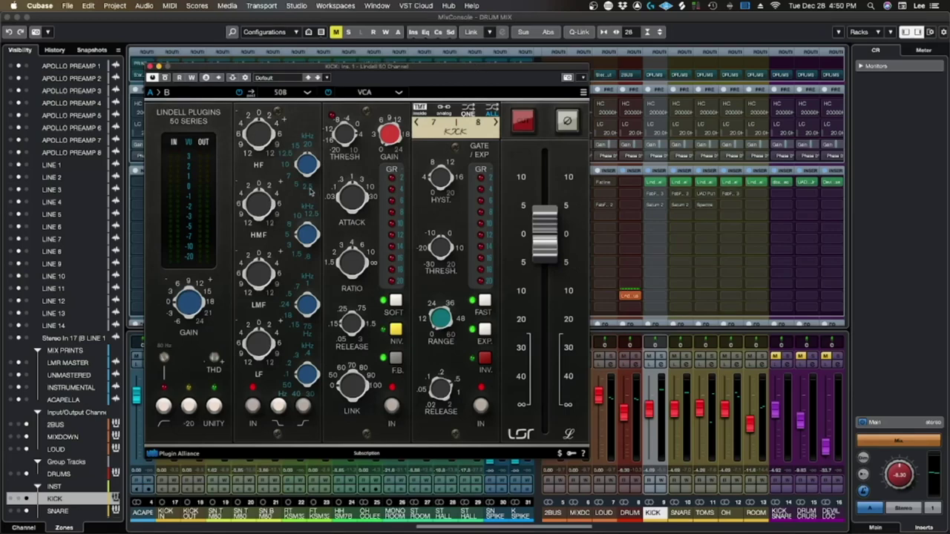
click(149, 67)
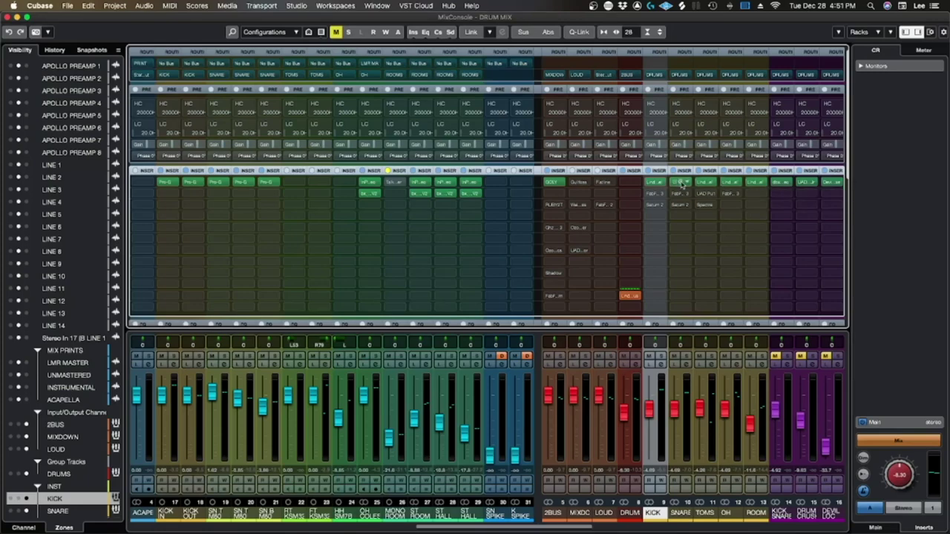
click(677, 182)
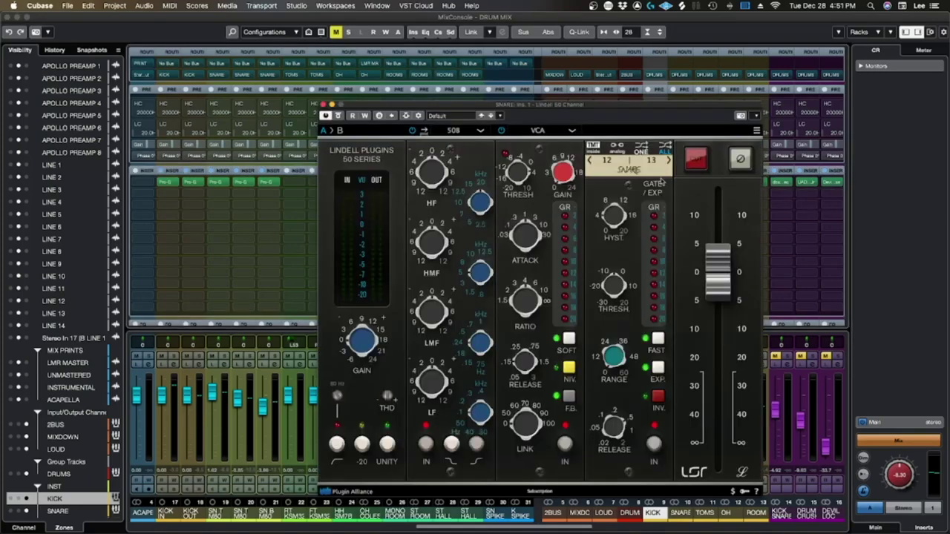
click(322, 105)
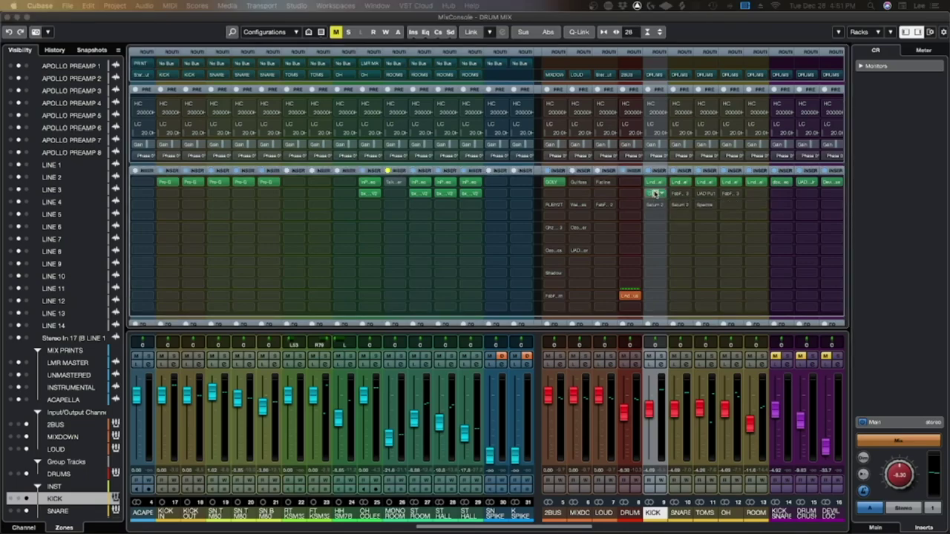
Activate Pro-Q 3 on the KICK group and, with the kick soloed in playback, add a bell cut of about 7 dB around 440 Hz
drag(498, 204, 408, 78)
key(space)
drag(529, 80, 420, 82)
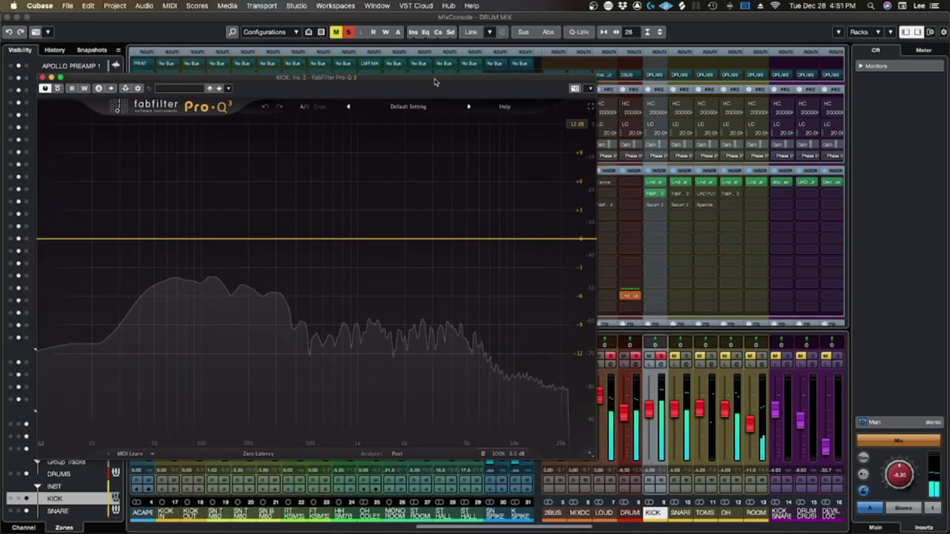
drag(420, 82, 602, 82)
drag(484, 240, 471, 305)
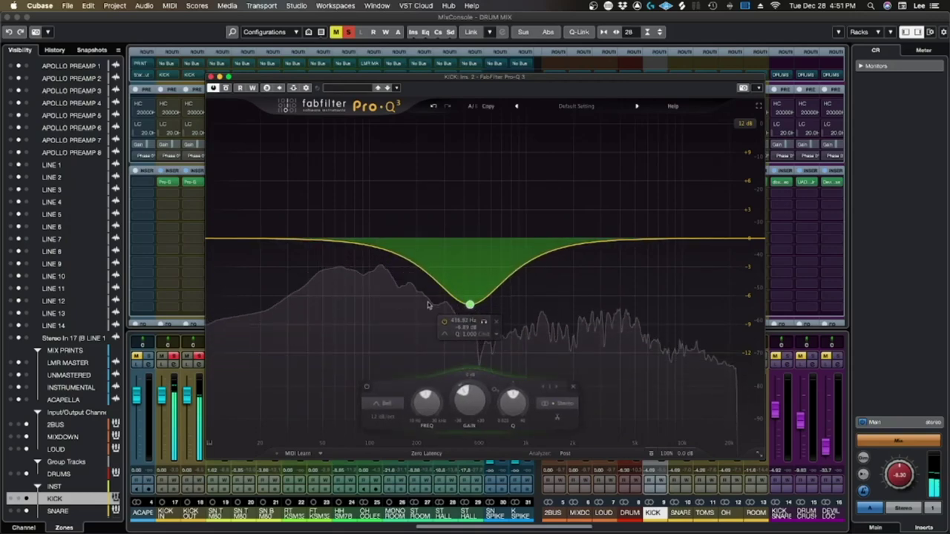
Add a 30 dB/oct low cut at about 32 Hz and a high cut just above 10 kHz to the KICK equalizer
click(231, 240)
scroll(231, 239, up, 1)
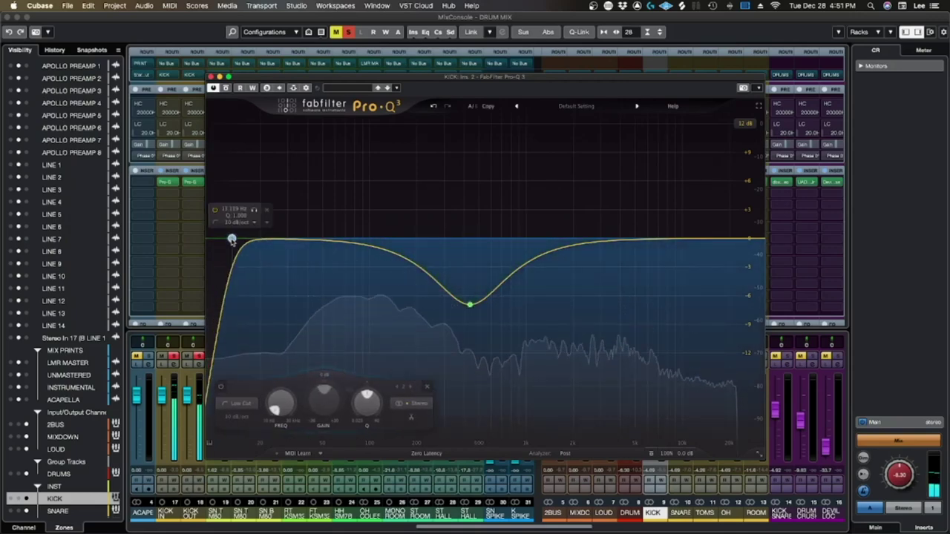
drag(232, 240, 290, 243)
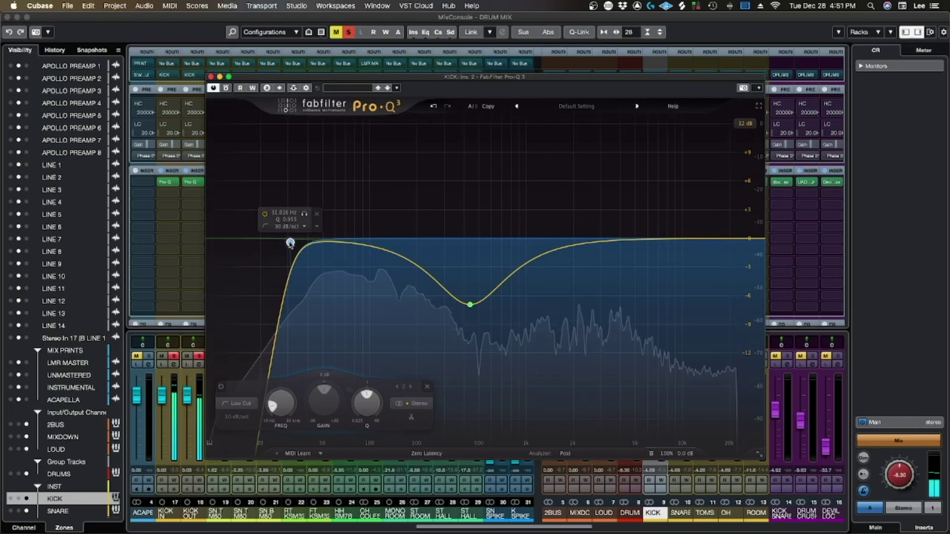
click(752, 240)
drag(753, 240, 693, 244)
Move the kick's bell cut to around 300 Hz at -10 dB, add a narrower 4 dB cut near 120 Hz and close the EQ
drag(470, 306, 439, 334)
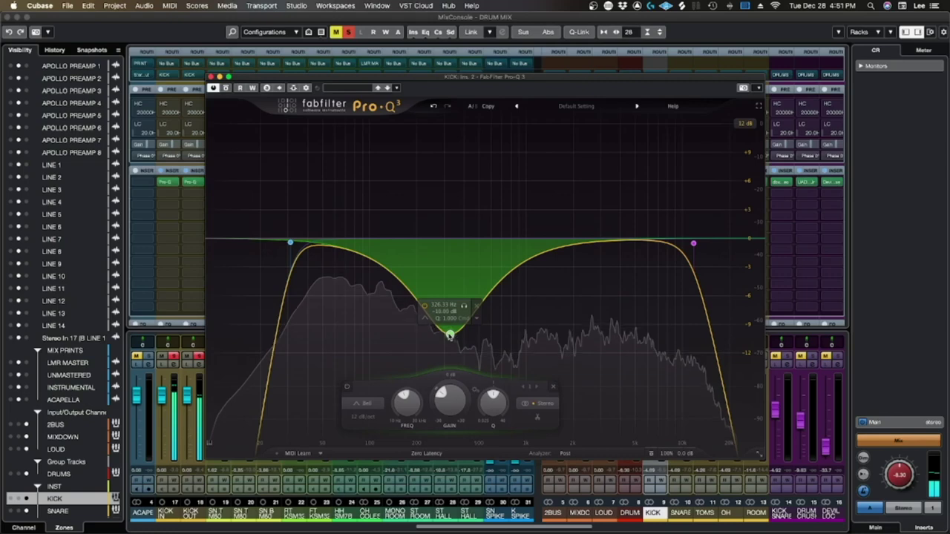
drag(388, 274, 384, 290)
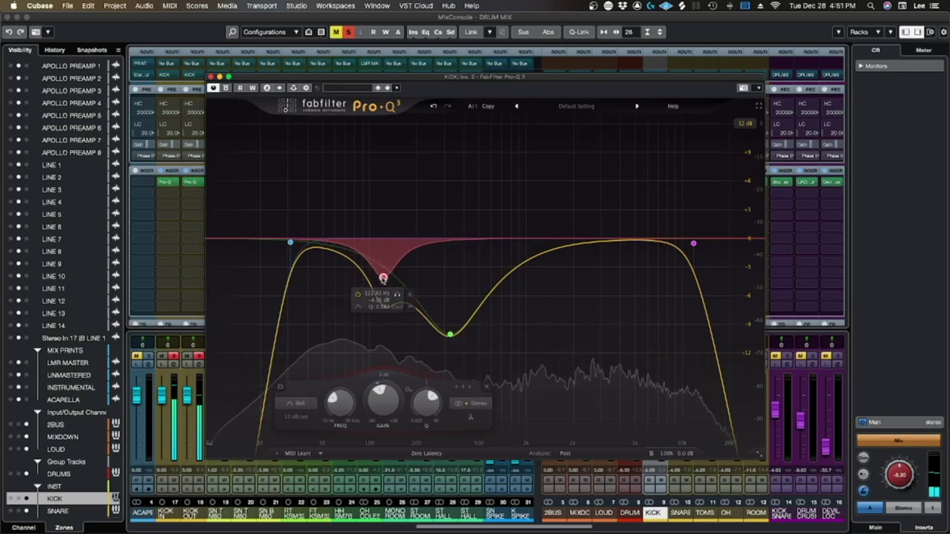
drag(449, 334, 442, 338)
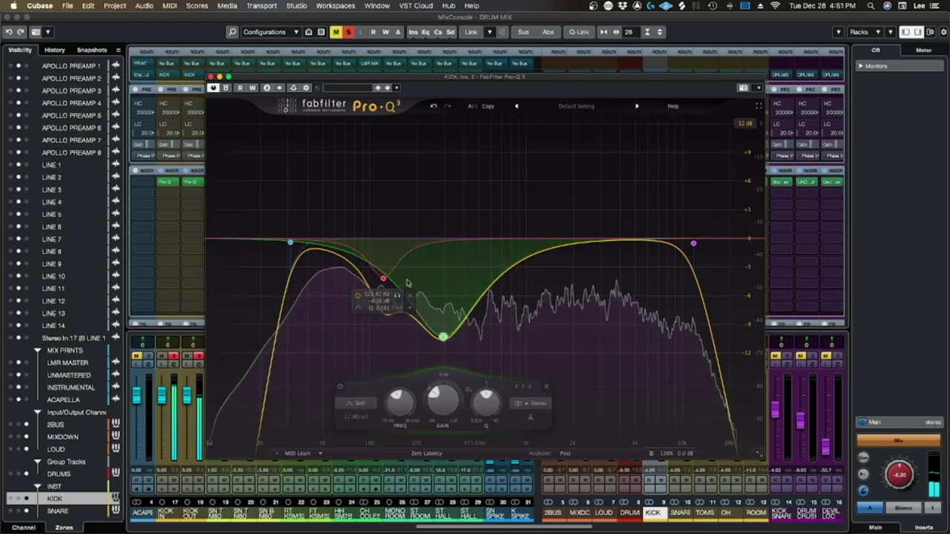
click(211, 77)
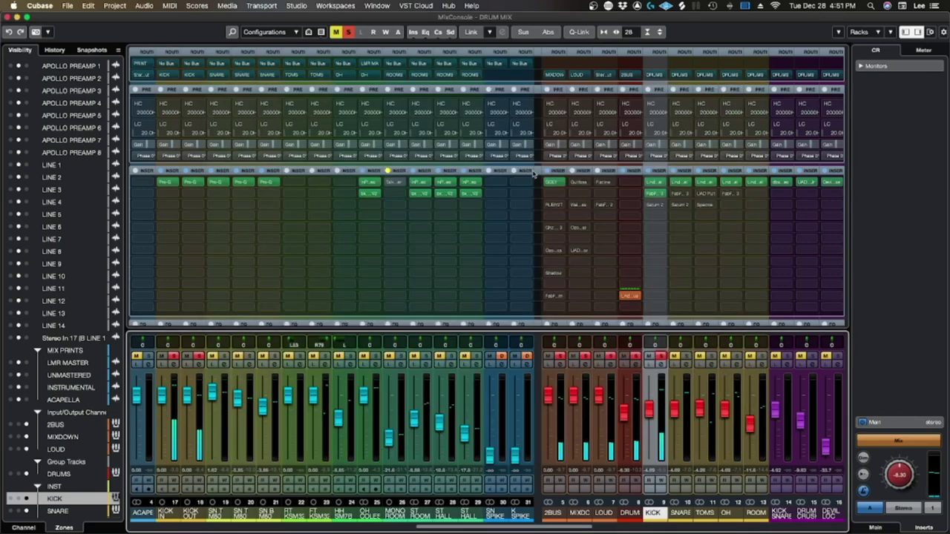
Activate Saturn 2 on the KICK group and set the upper band's Warm Tape drive to about 75% during playback
click(648, 206)
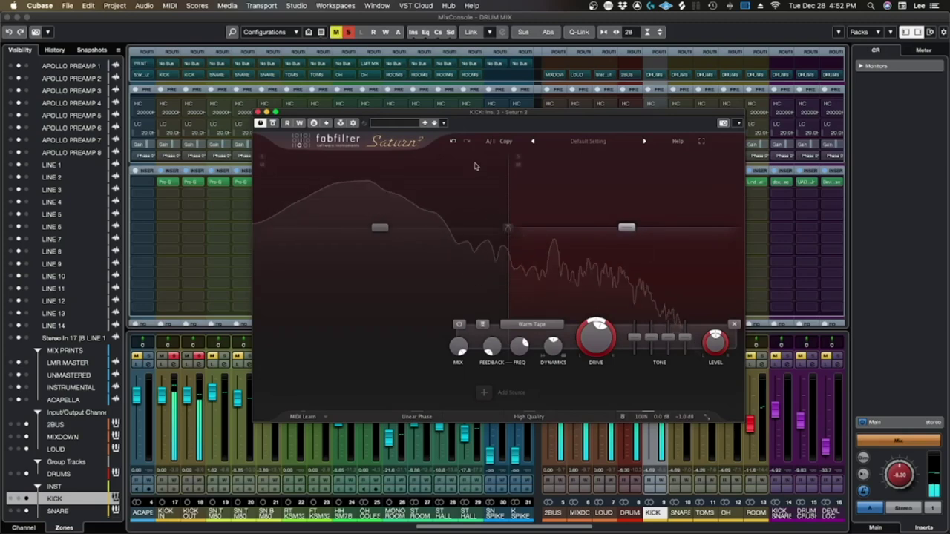
key(F3)
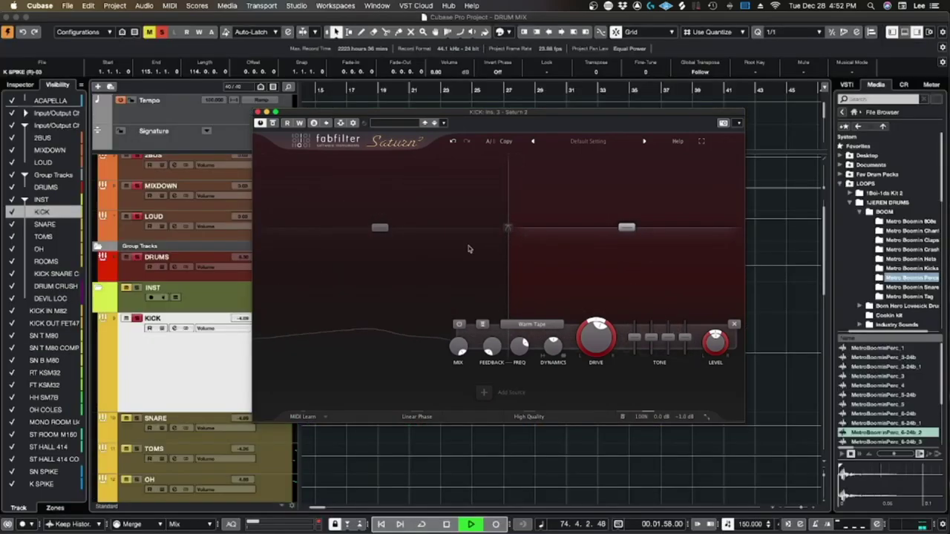
drag(462, 113, 440, 102)
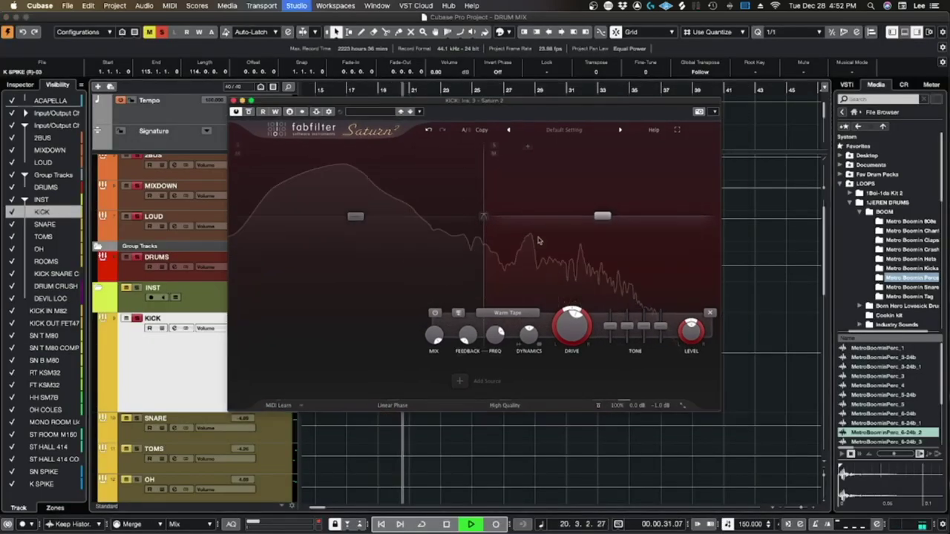
key(F3)
drag(574, 336, 574, 339)
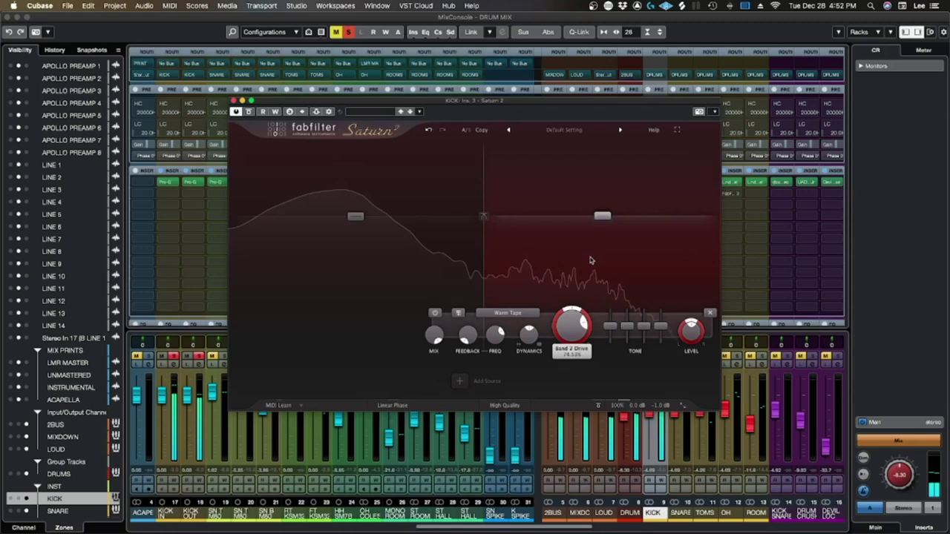
Raise the level of Saturn's upper band by about 3 dB and close the plug-in
click(431, 278)
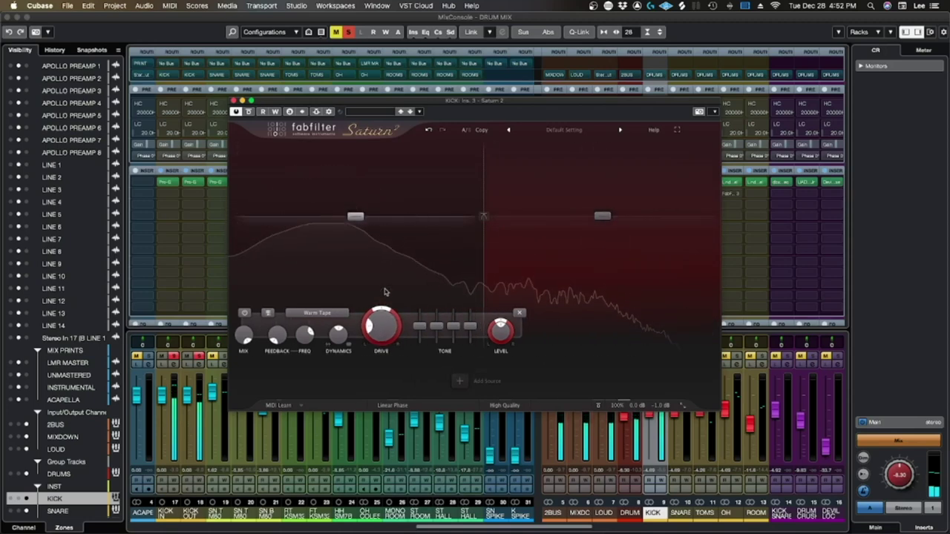
click(537, 266)
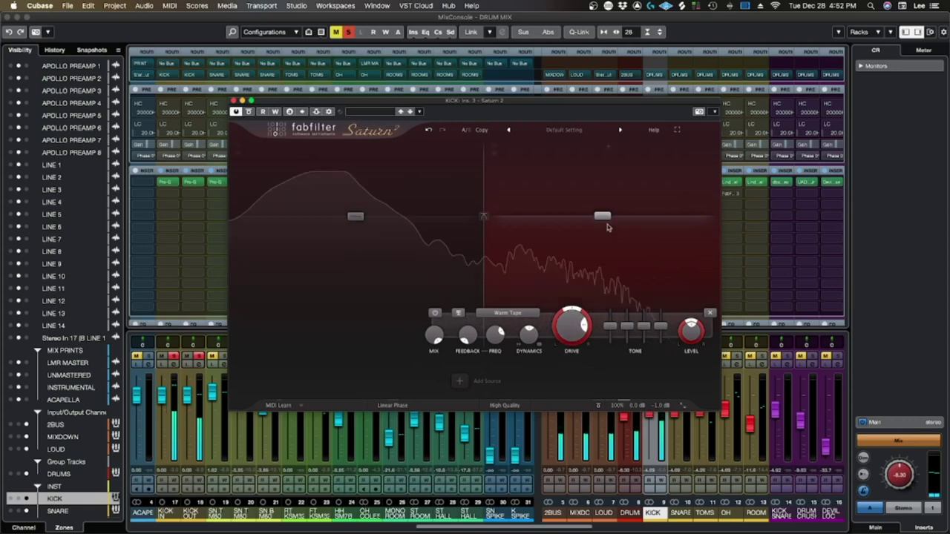
drag(602, 216, 602, 207)
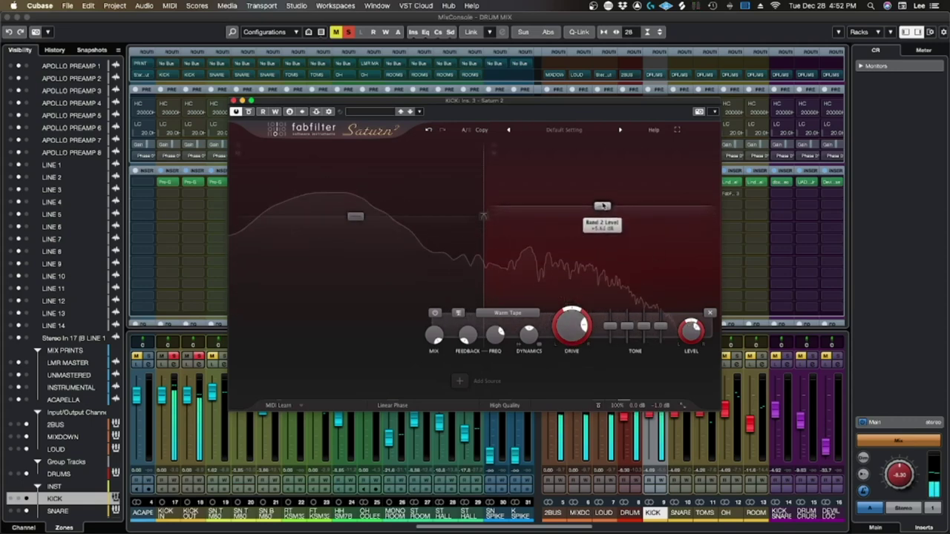
drag(602, 205, 602, 208)
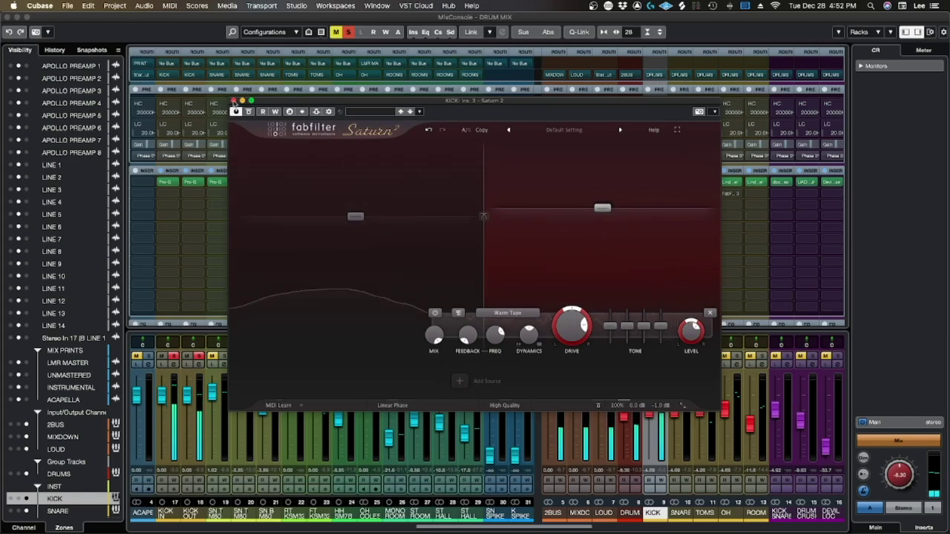
click(234, 101)
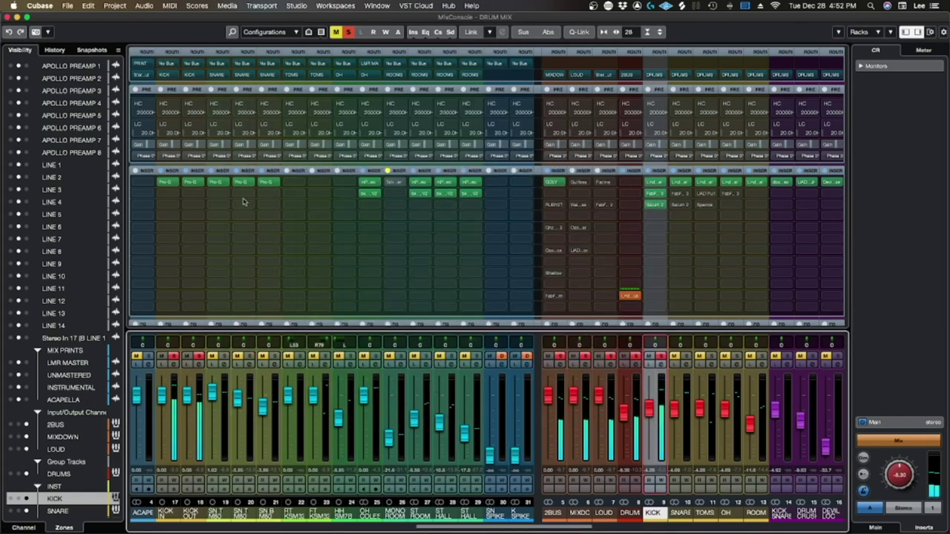
Check the Pro-G gates on KICK IN and KICK OUT during playback and close both plug-ins
click(168, 184)
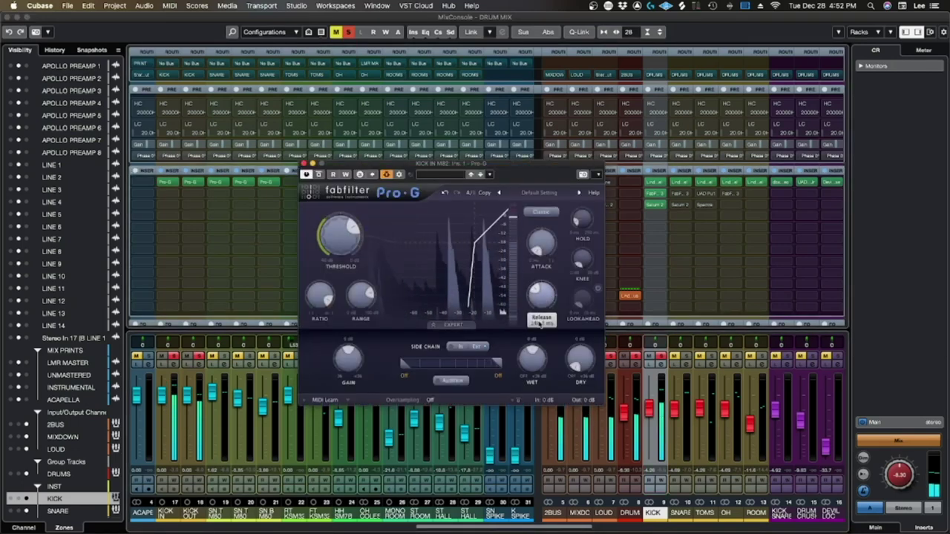
click(192, 182)
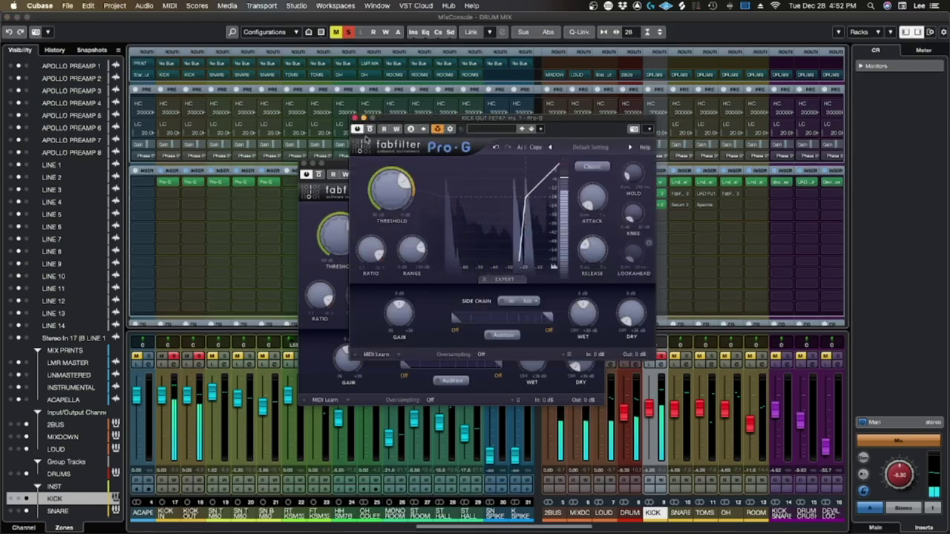
click(355, 118)
click(305, 165)
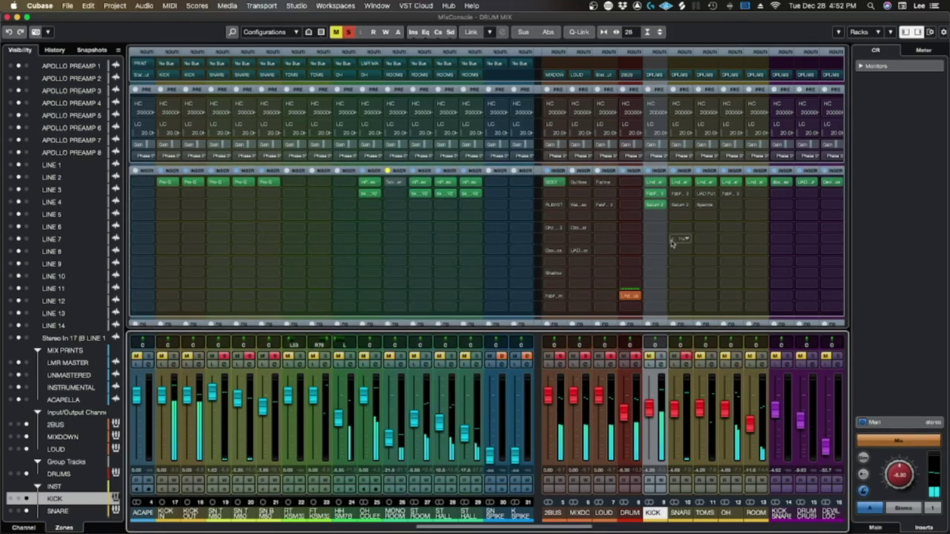
Activate Pro-Q 3 on the SNARE group and, with the snare soloed, add a 36 dB/oct low cut at about 105 Hz
click(680, 194)
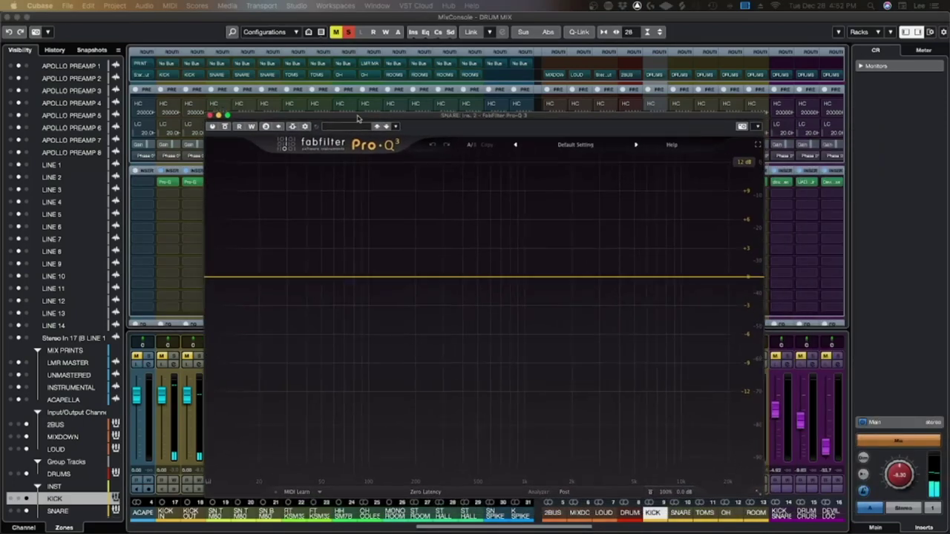
drag(383, 103, 337, 128)
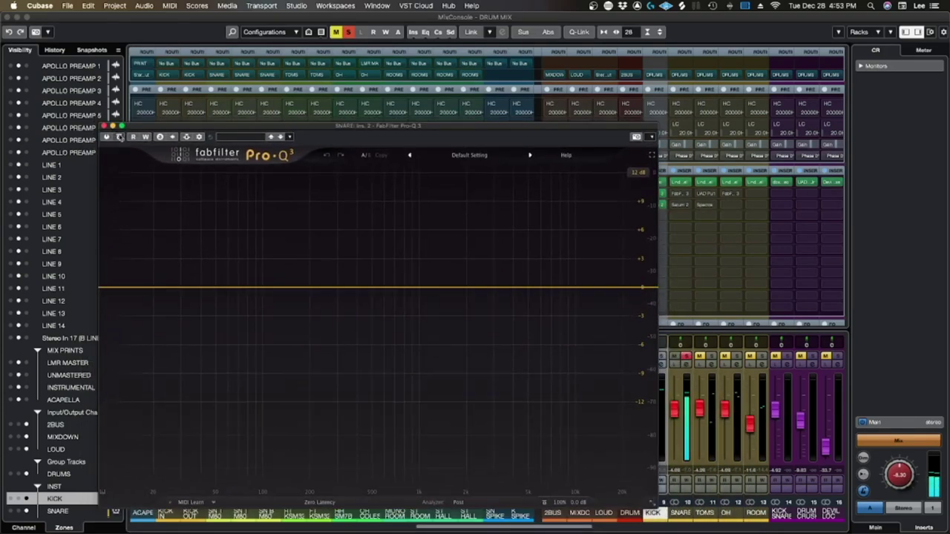
drag(239, 127, 367, 76)
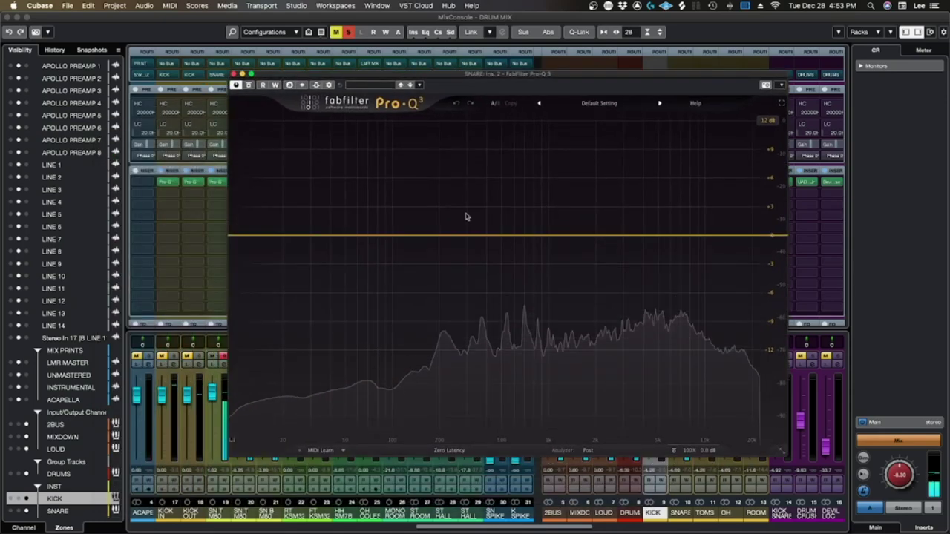
click(279, 236)
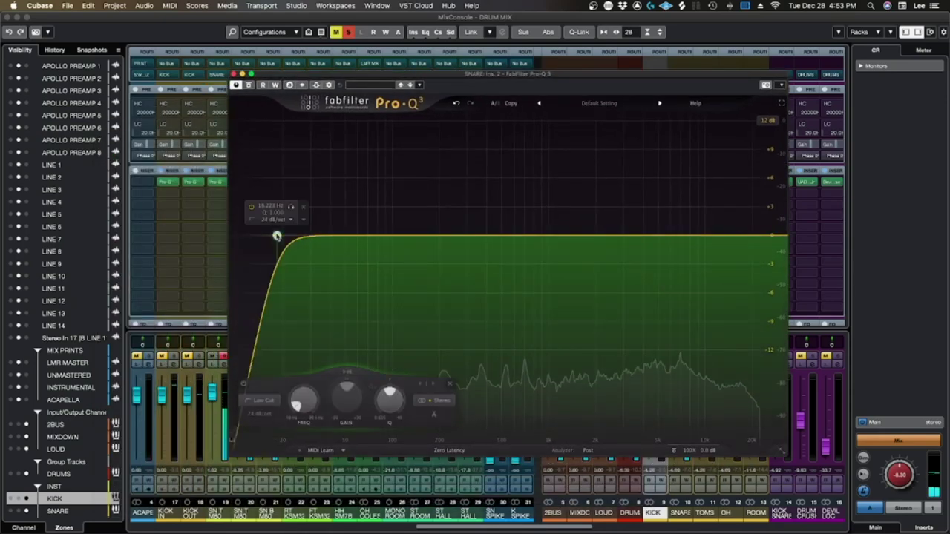
drag(280, 236, 397, 236)
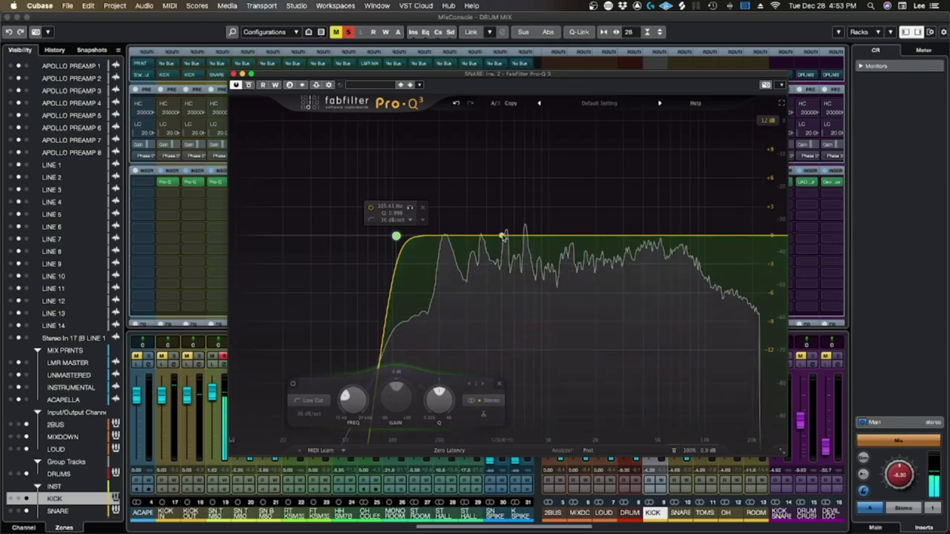
Add a high cut just above 10 kHz and a bell cut of about 2 dB near 4350 Hz to the SNARE equalizer
click(777, 236)
drag(777, 236, 716, 234)
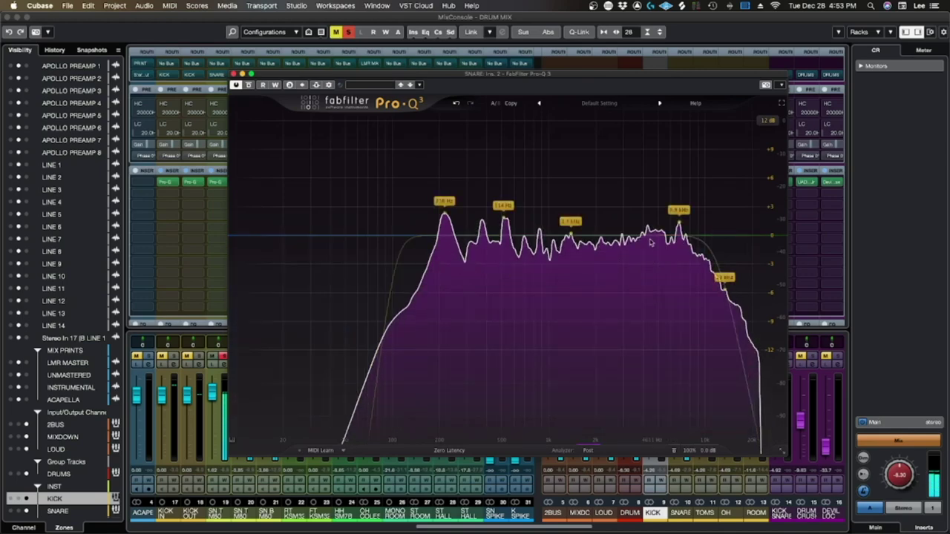
drag(655, 237, 655, 248)
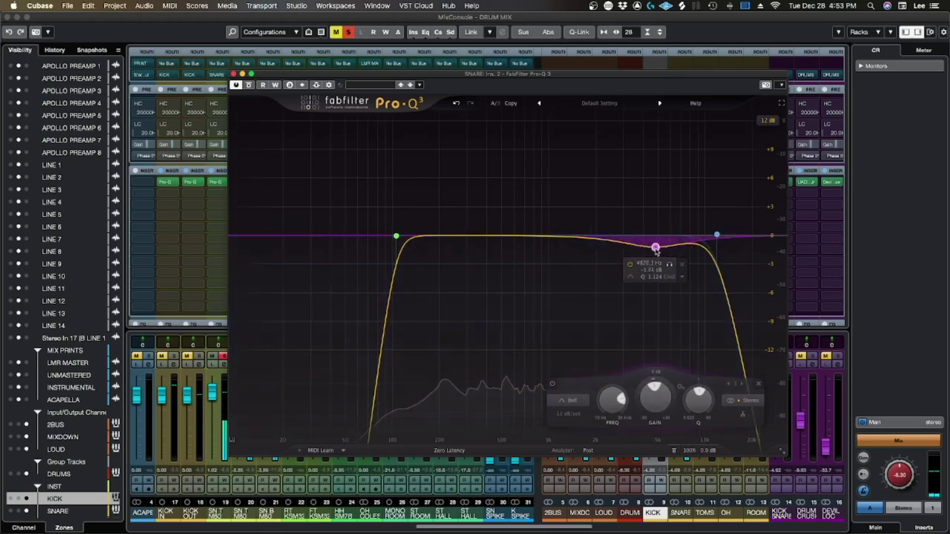
drag(659, 257, 651, 258)
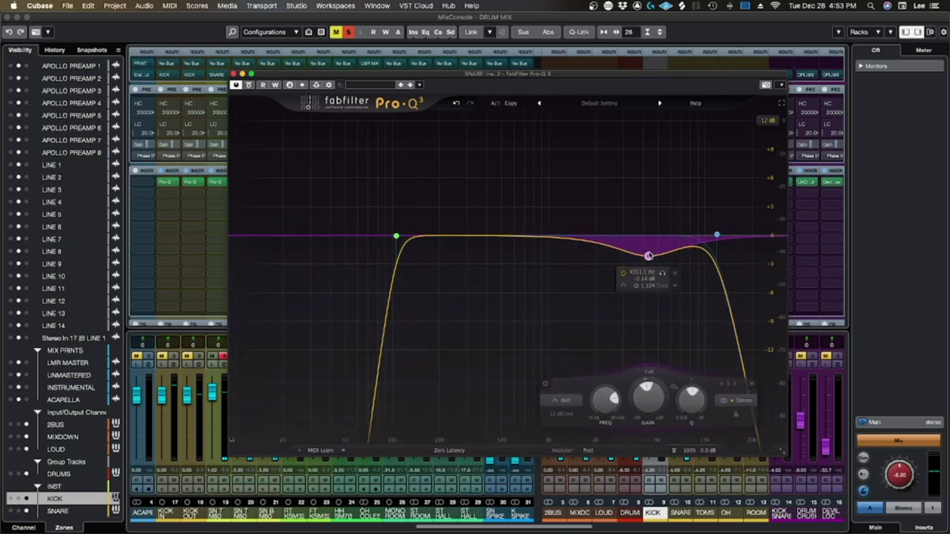
Move the SNARE equalizer's bell cut to about 5500 Hz at 3 dB and add a narrow bell cut of about 7.5 dB near 540 Hz
scroll(652, 256, up, 2)
drag(651, 256, 658, 263)
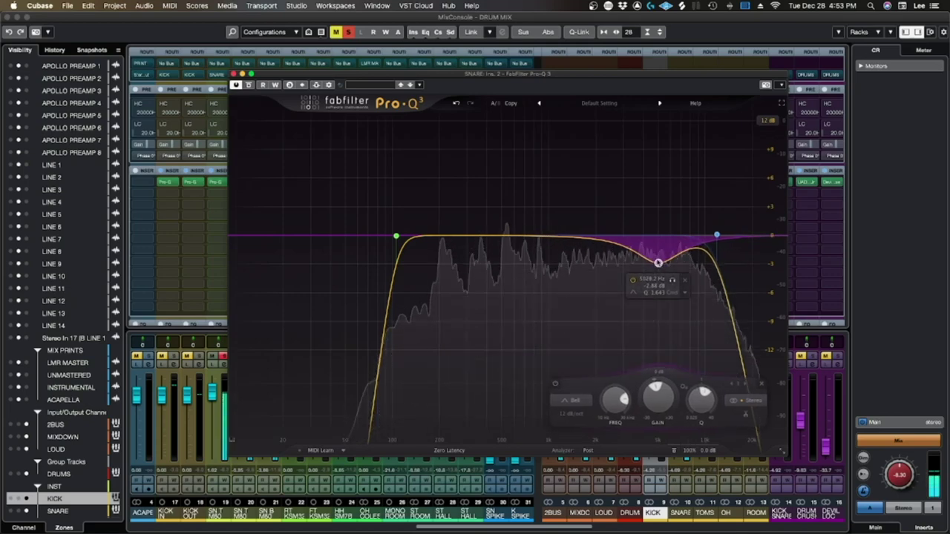
click(509, 236)
scroll(509, 236, up, 3)
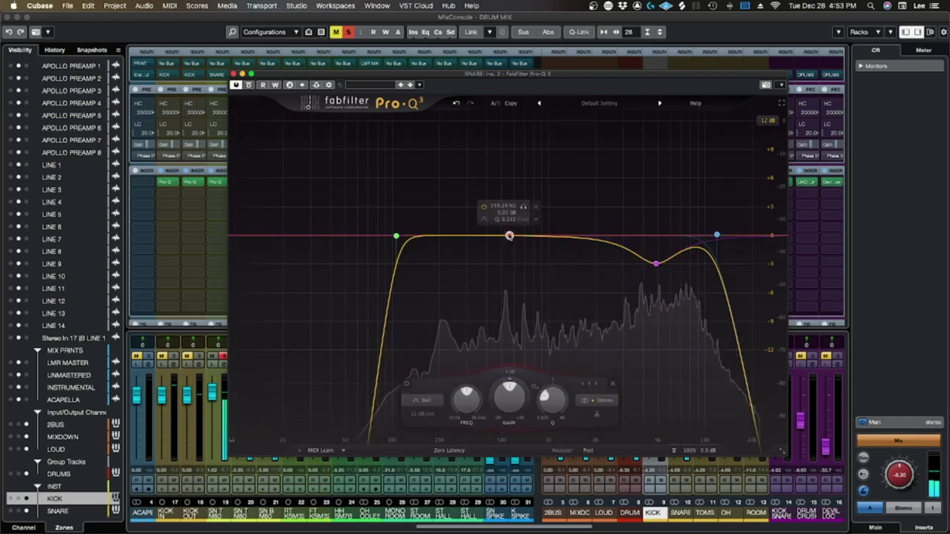
drag(509, 236, 509, 241)
scroll(508, 241, down, 8)
scroll(508, 241, up, 10)
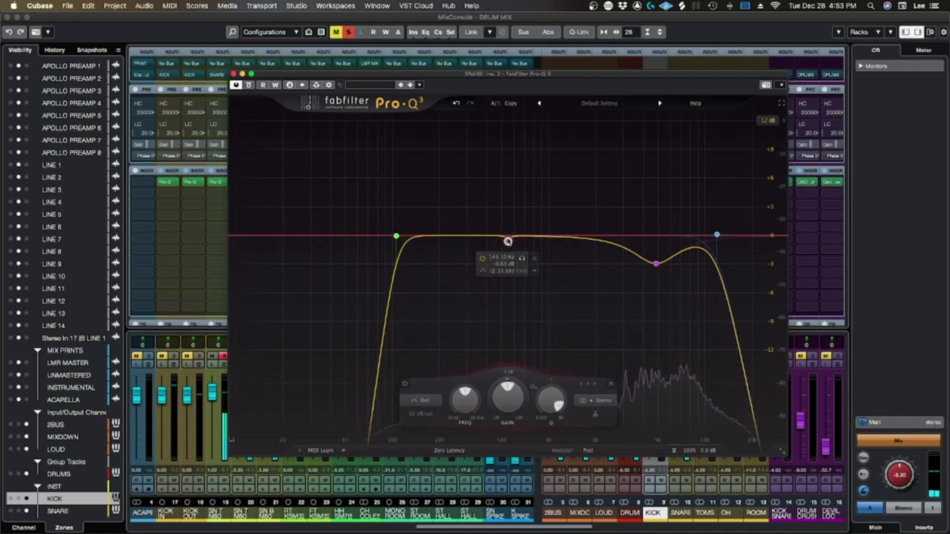
scroll(508, 241, down, 2)
drag(508, 241, 506, 295)
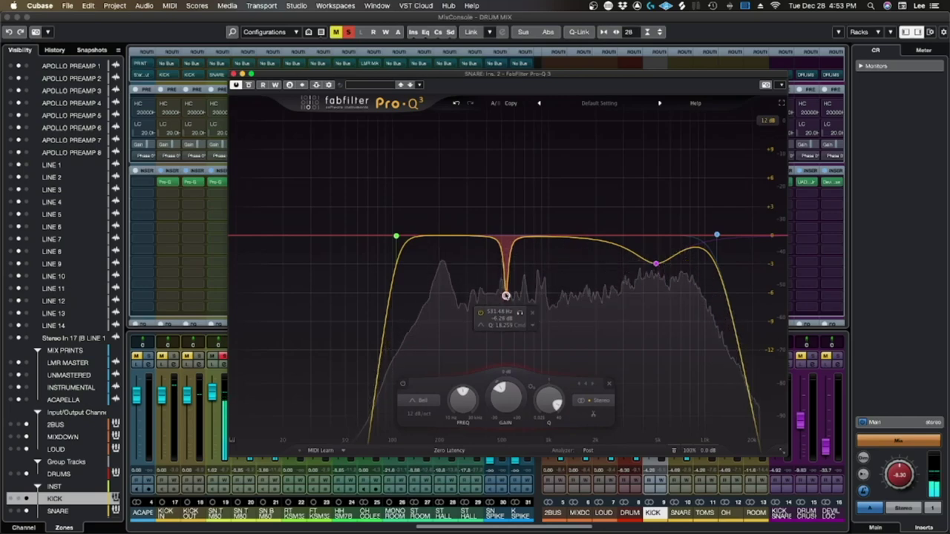
drag(504, 304, 507, 307)
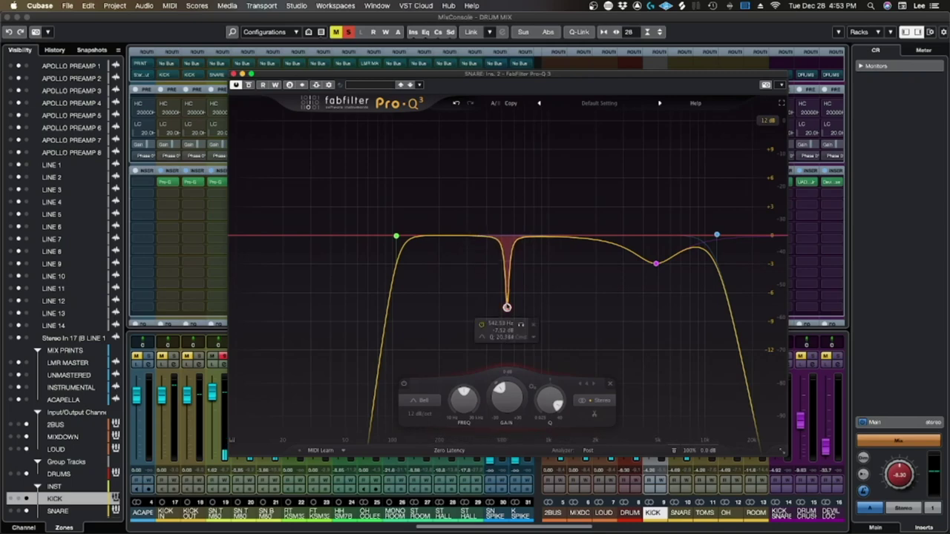
Add a second narrow bell cut of about 7 dB just below 900 Hz to the SNARE equalizer and close it
key(space)
key(F3)
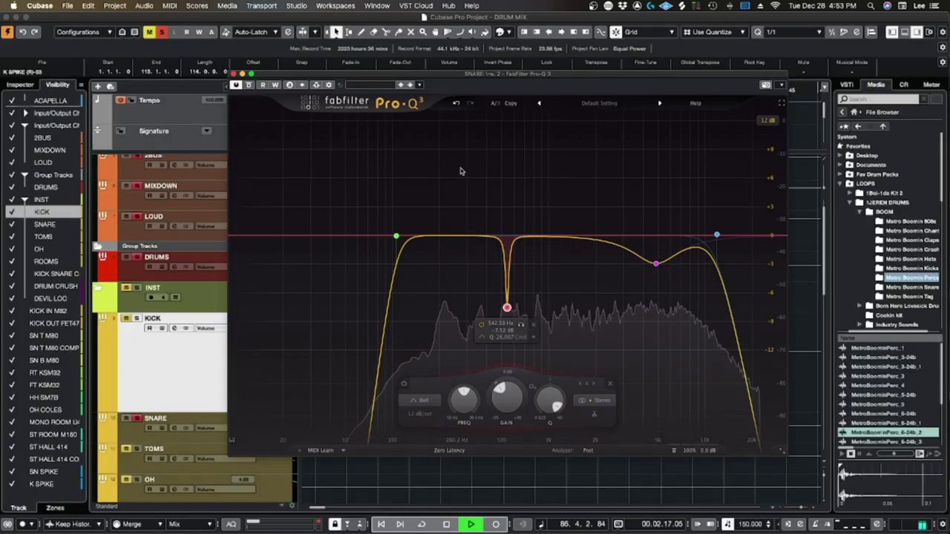
mouse_move(475, 75)
mouse_down()
mouse_move(474, 156)
mouse_move(483, 89)
mouse_up()
key(F3)
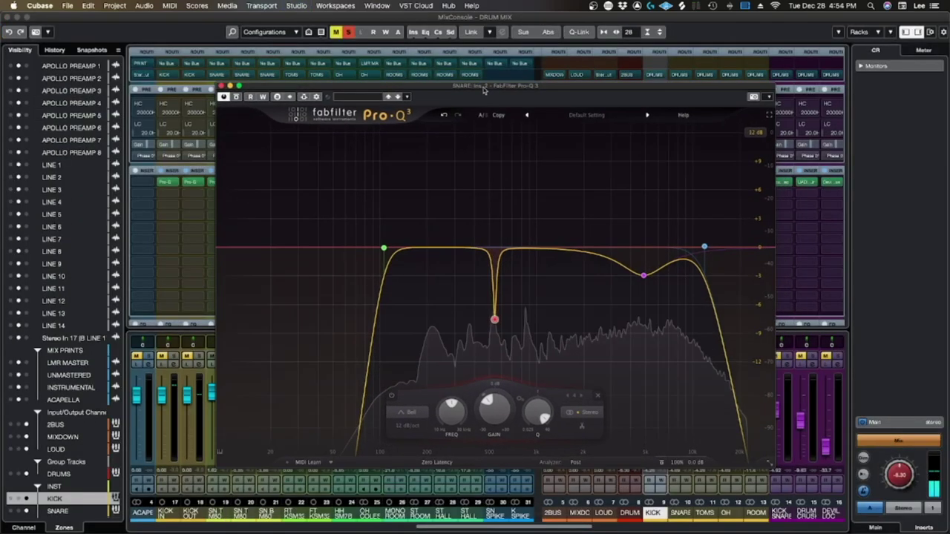
click(524, 249)
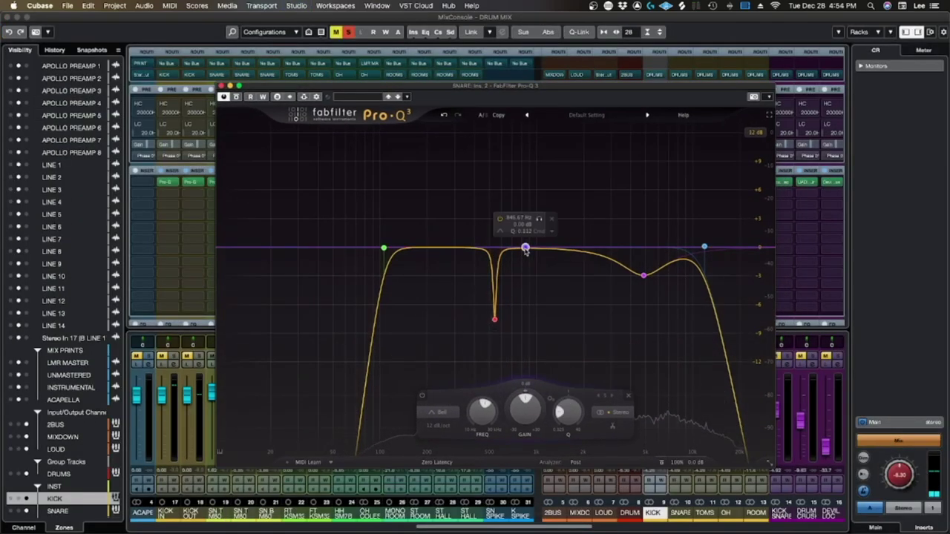
drag(525, 250, 528, 313)
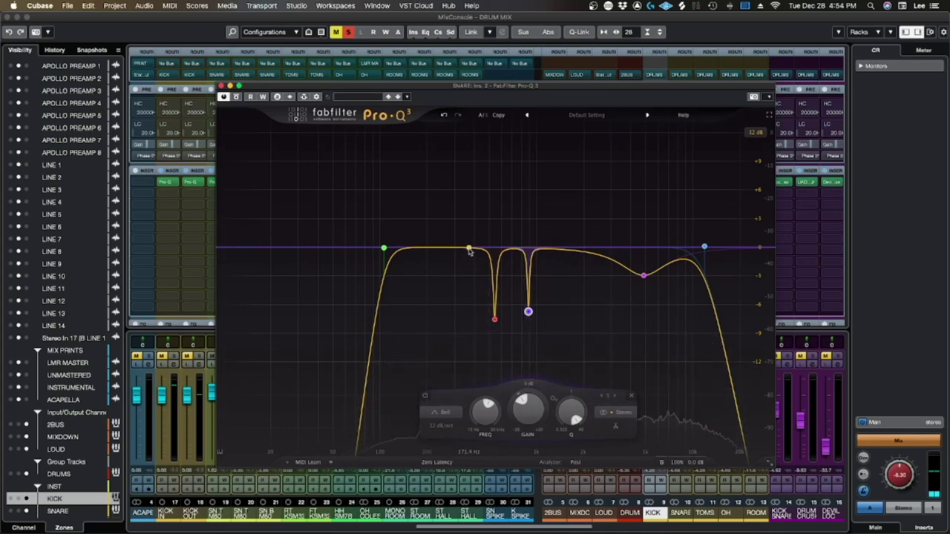
click(221, 86)
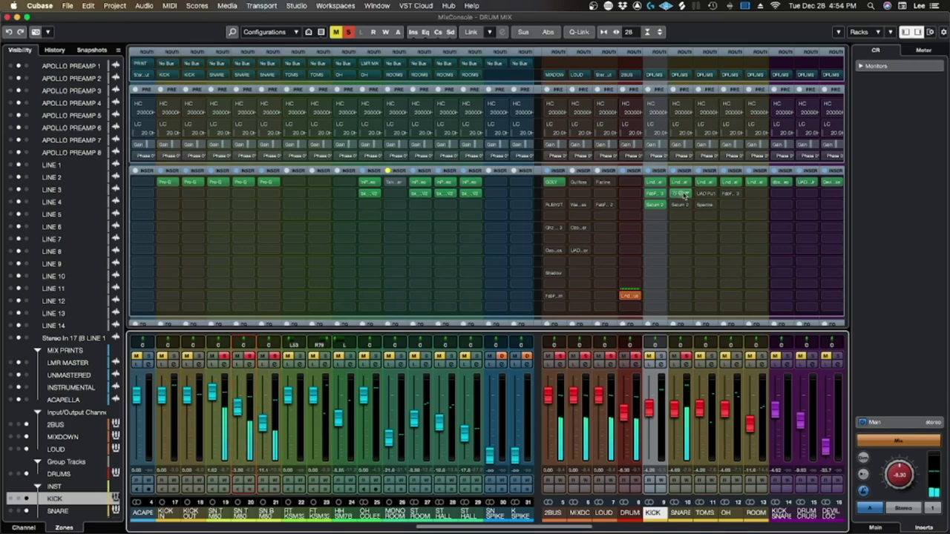
click(680, 194)
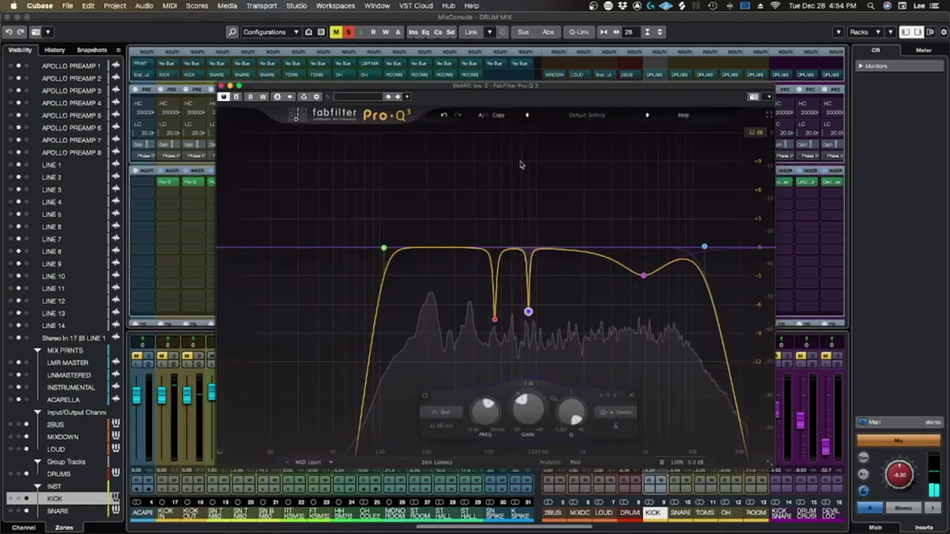
click(221, 86)
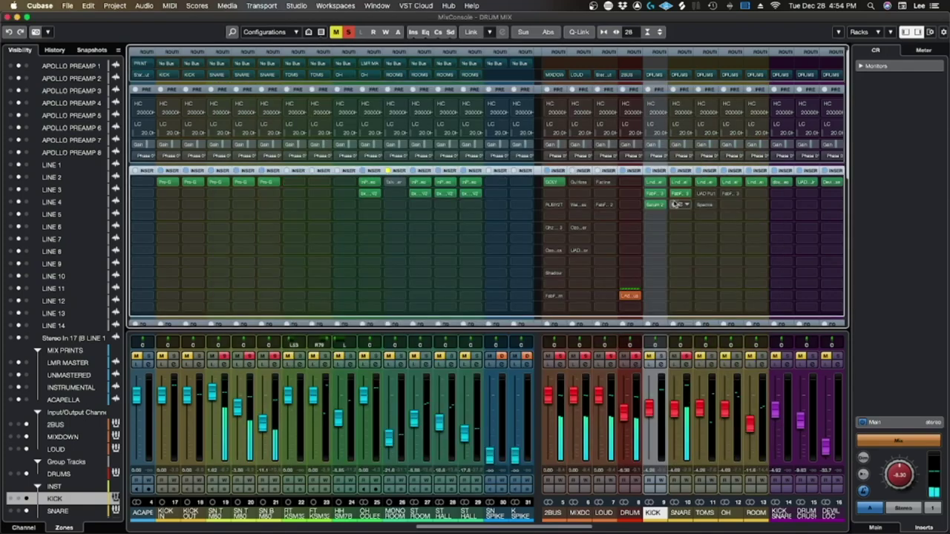
Activate Saturn 2 on the SNARE group, raise the levels of both bands slightly, and close the plug-in
click(681, 205)
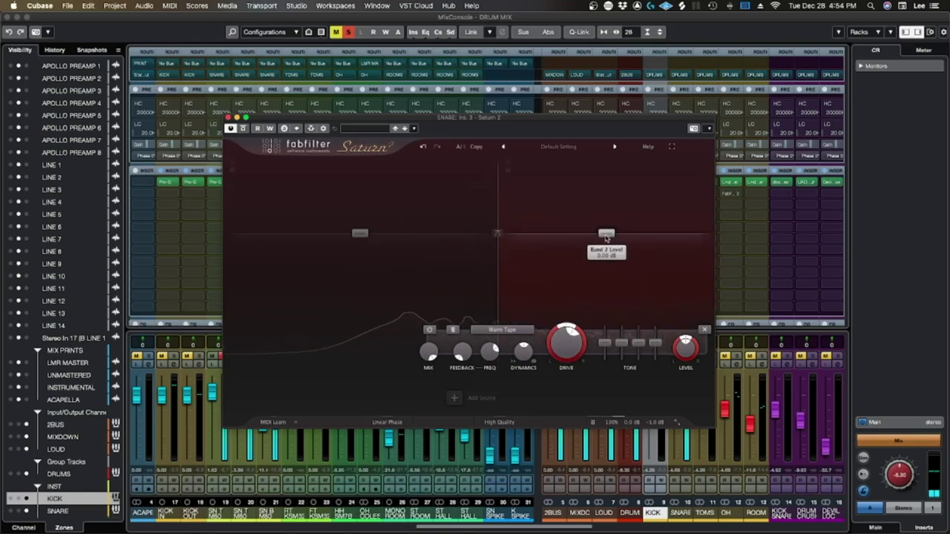
drag(607, 236, 607, 233)
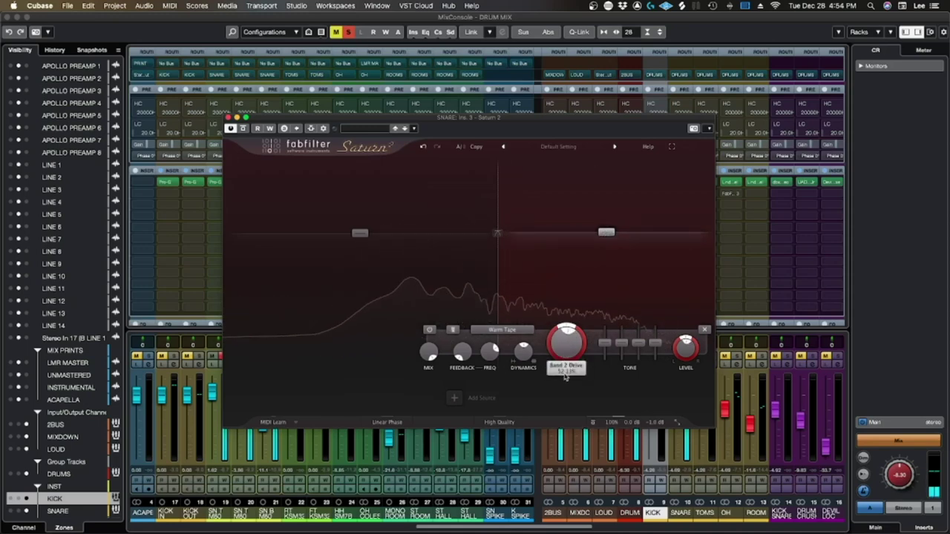
click(386, 262)
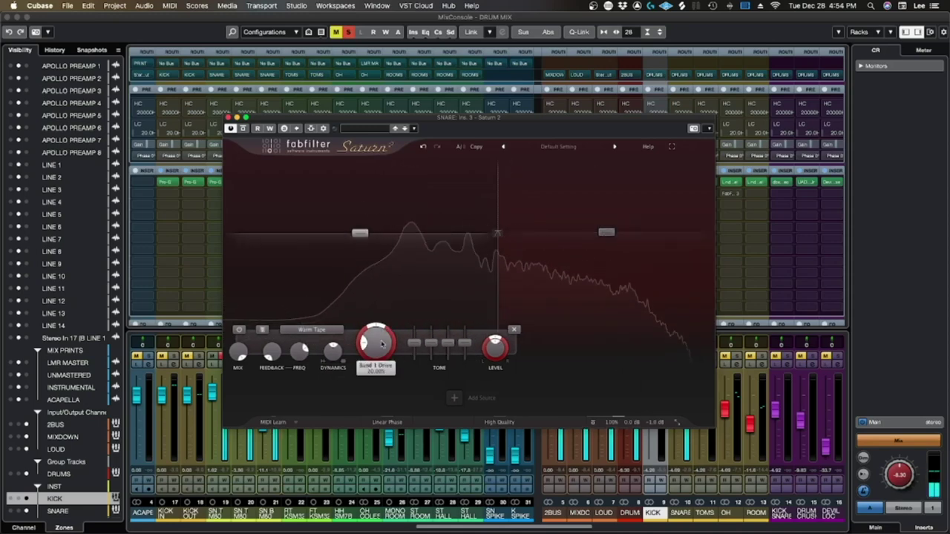
drag(360, 235, 359, 231)
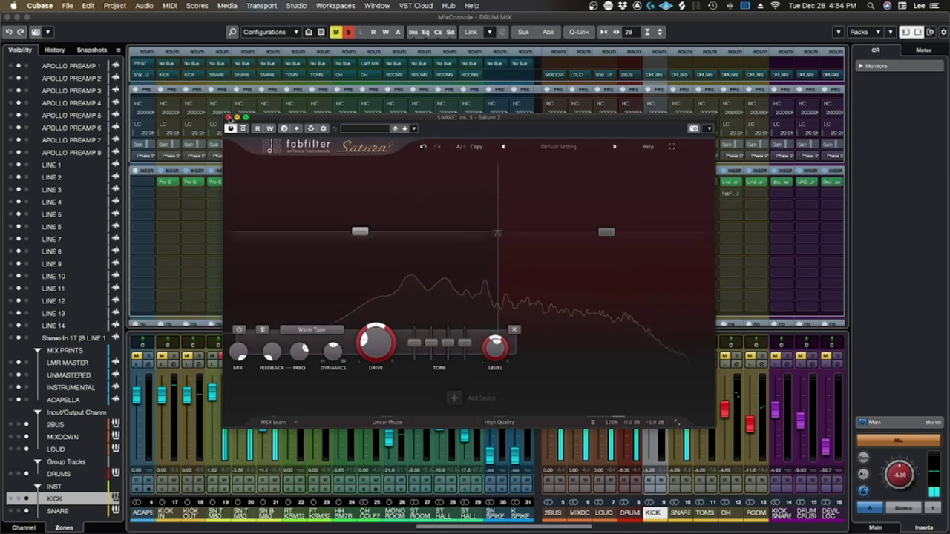
click(228, 118)
Unsolo the SNARE group so the full drum mix plays
click(674, 415)
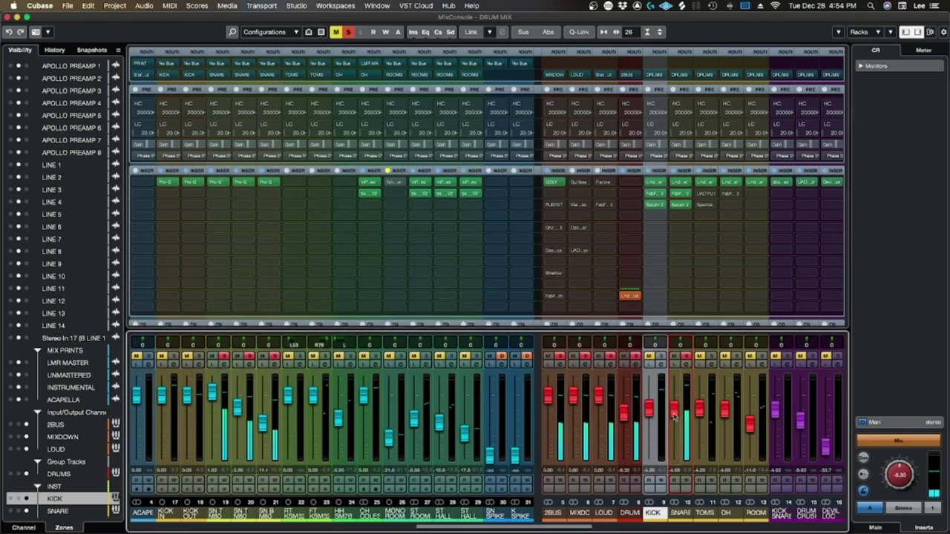
click(686, 357)
click(673, 412)
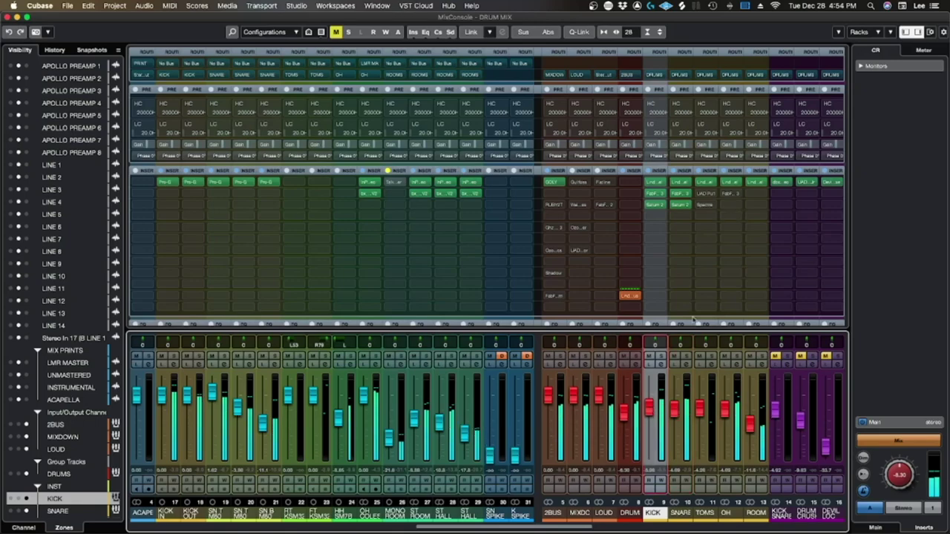
Split the RT KSM32 event at bar 74 and set the loop range to its tom fill from bar 71 to 74
key(F3)
scroll(483, 303, down, 10)
scroll(505, 303, up, 5)
scroll(533, 325, down, 5)
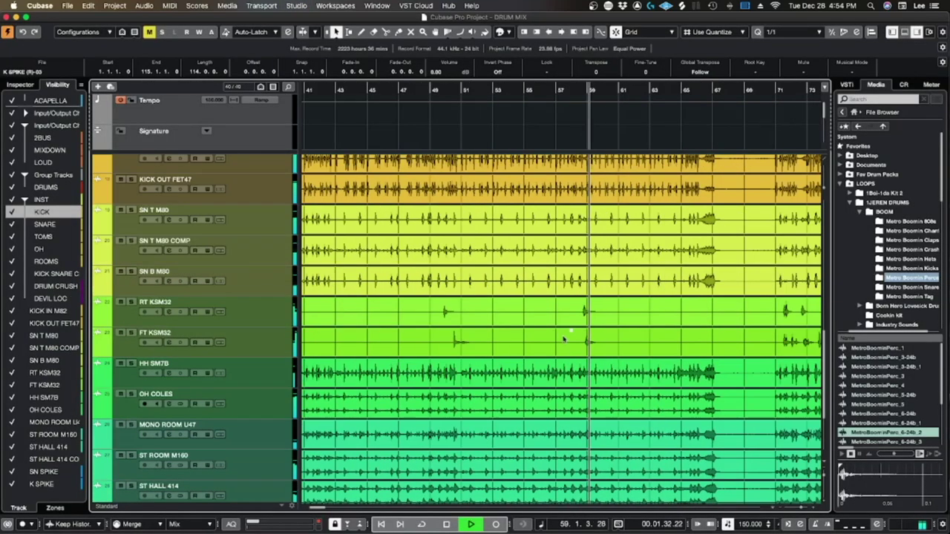
scroll(503, 324, up, 10)
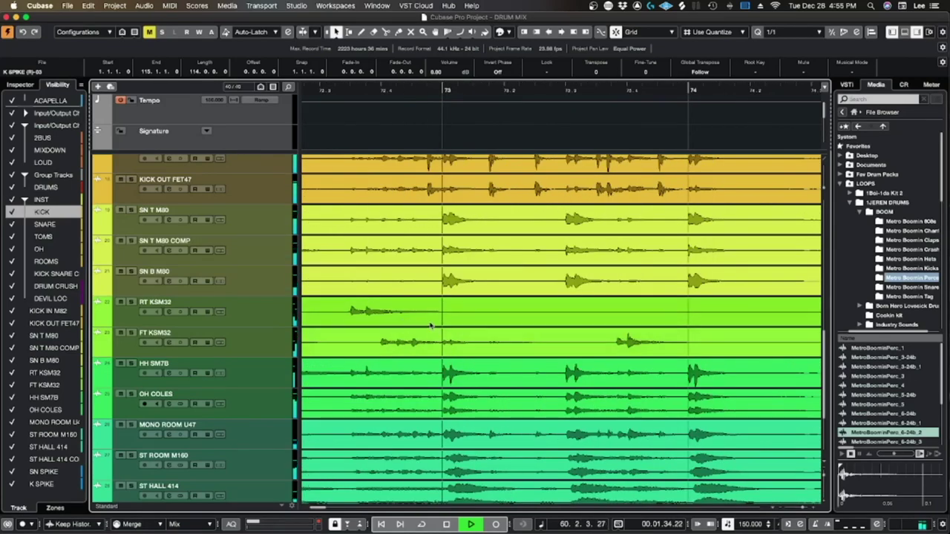
scroll(429, 325, down, 5)
alt+click(541, 332)
click(488, 323)
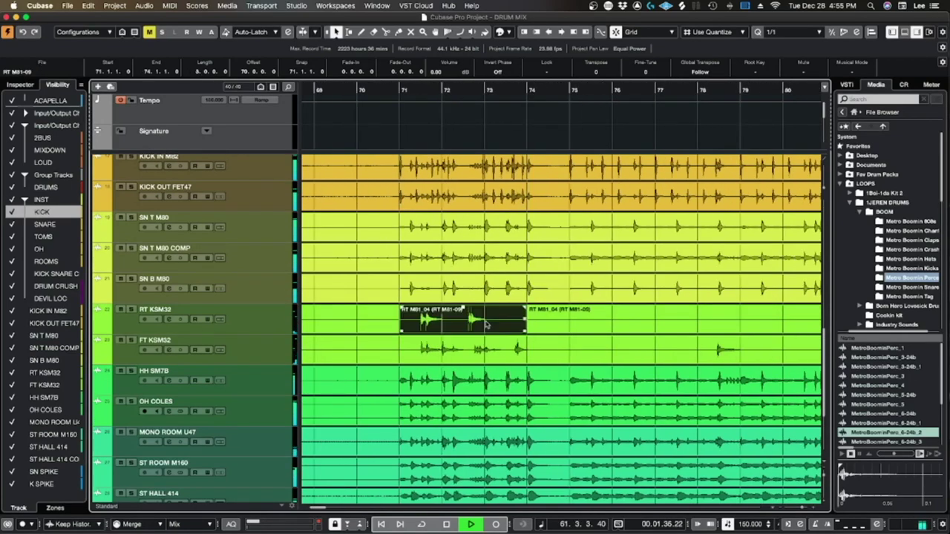
key(shift+g)
Audition the RT KSM32 track in solo, unsolo it, and activate the UAD Pultec EQP-1A on the TOMS group
key(F3)
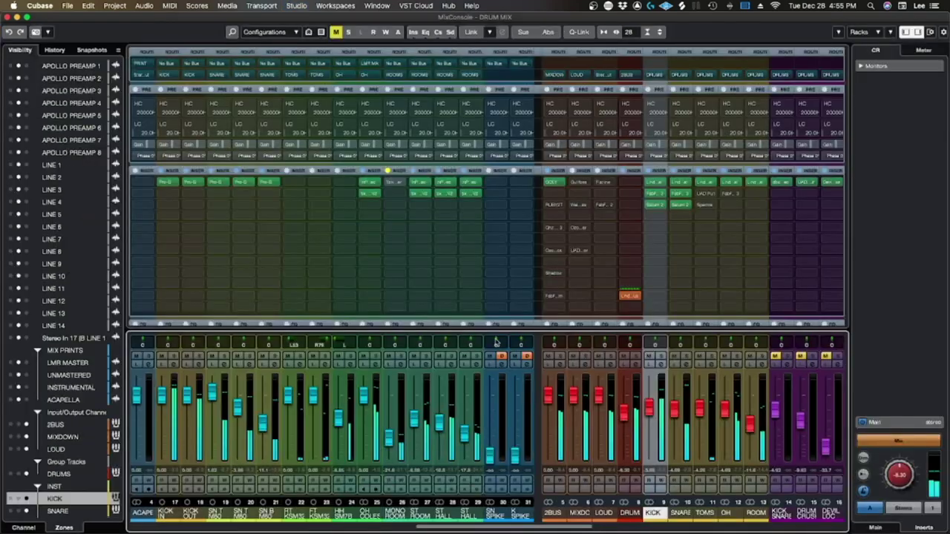
click(300, 357)
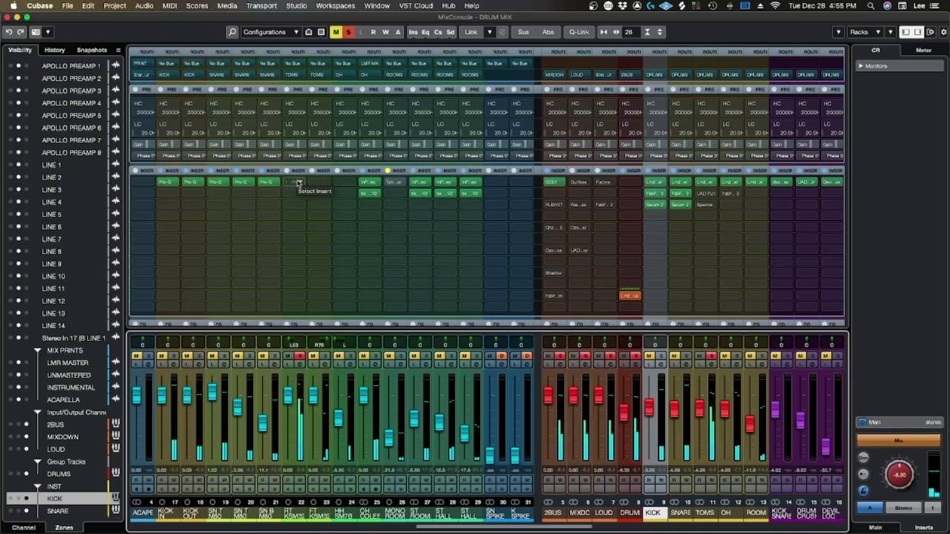
click(299, 357)
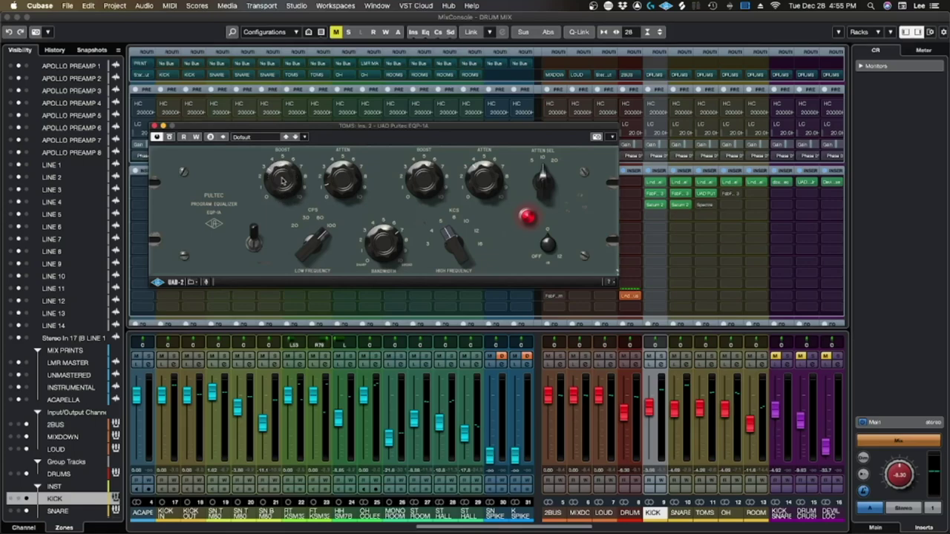
Play the looped tom fill from bar 71 to hear the Pultec EQP-1A on the TOMS group, and close the plug-in
key(F3)
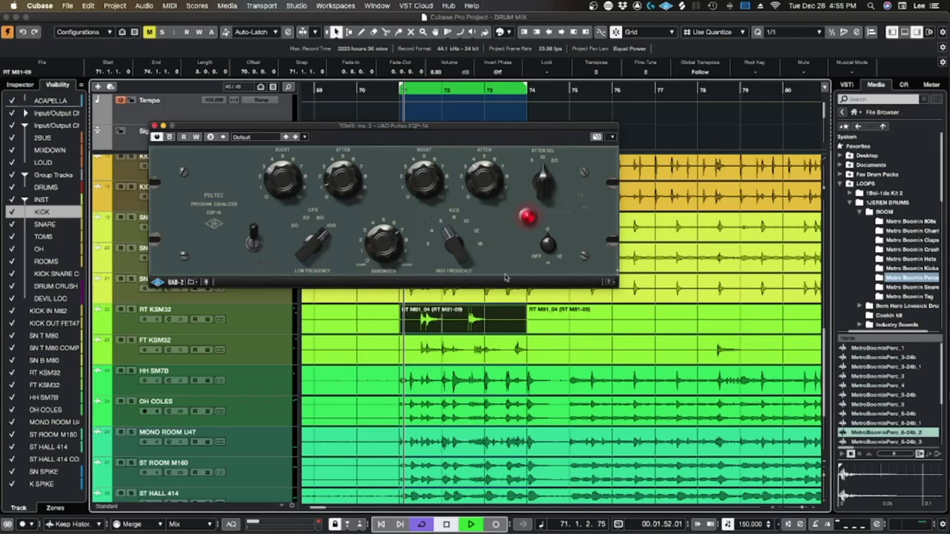
key(space)
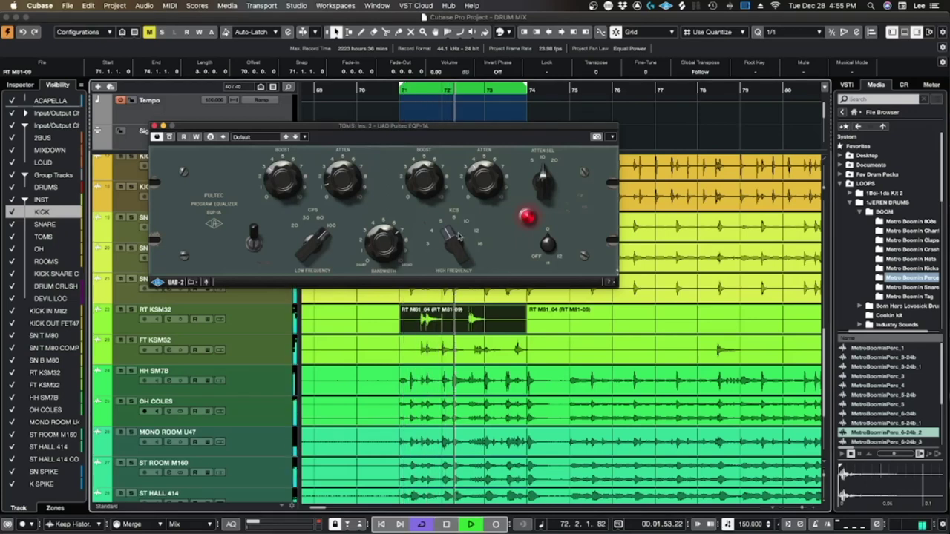
key(space)
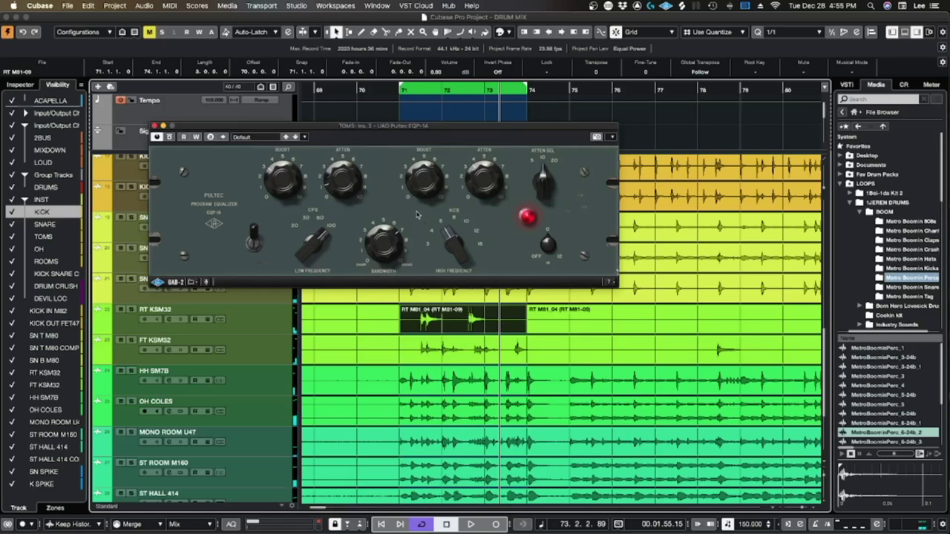
click(398, 92)
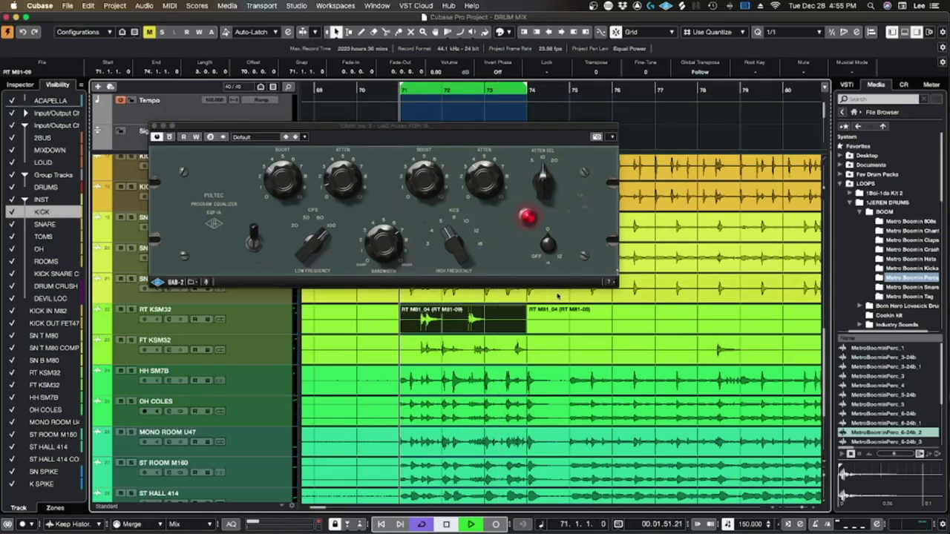
key(F3)
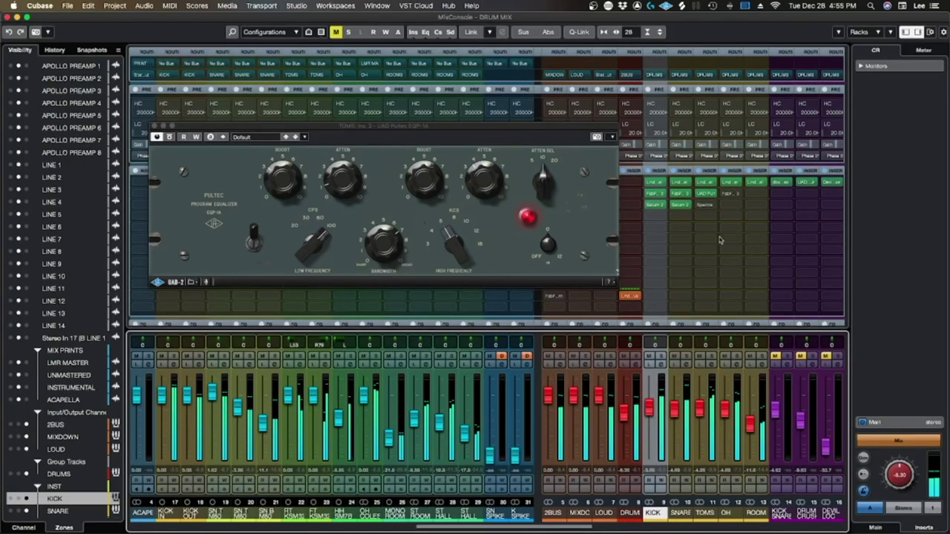
click(154, 127)
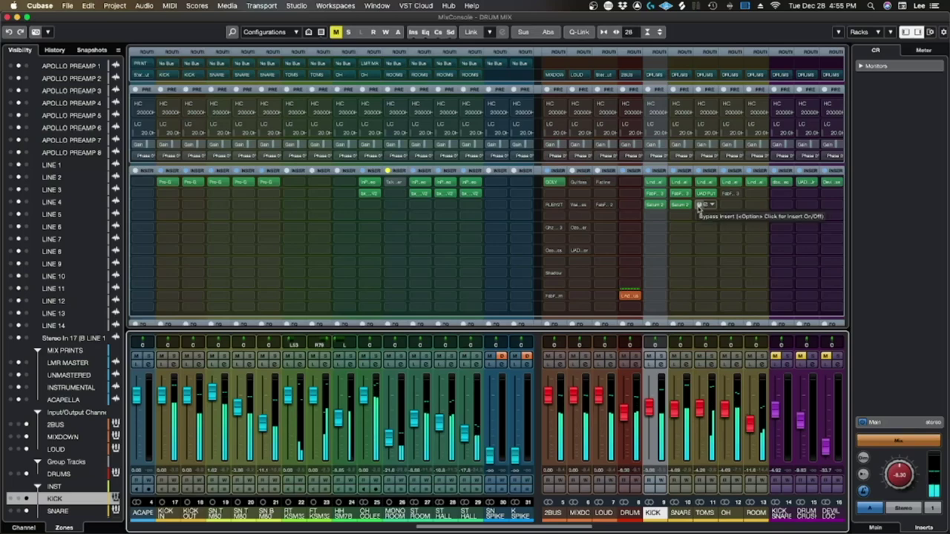
Activate Spectre on the TOMS group and boost about 2 dB near 2.4 kHz and about 2 dB near 155 Hz
click(707, 205)
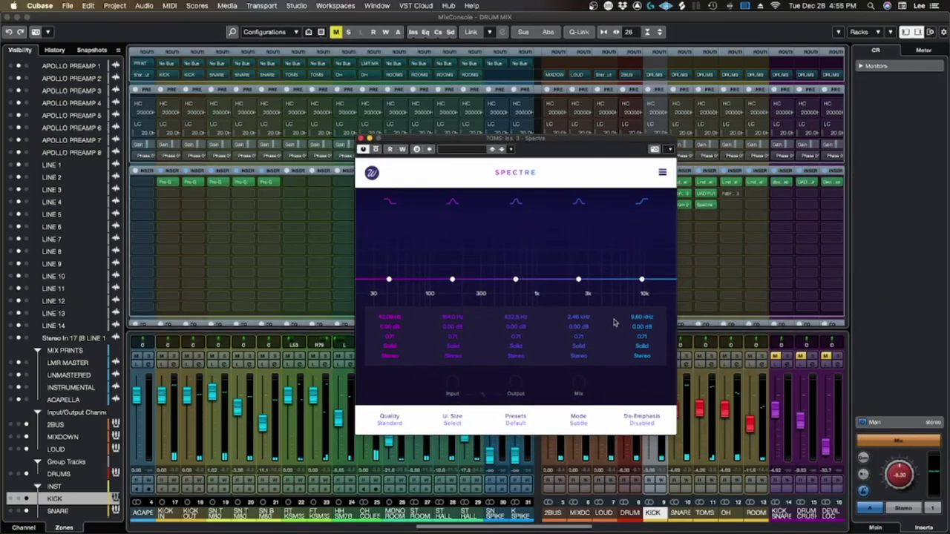
key(F3)
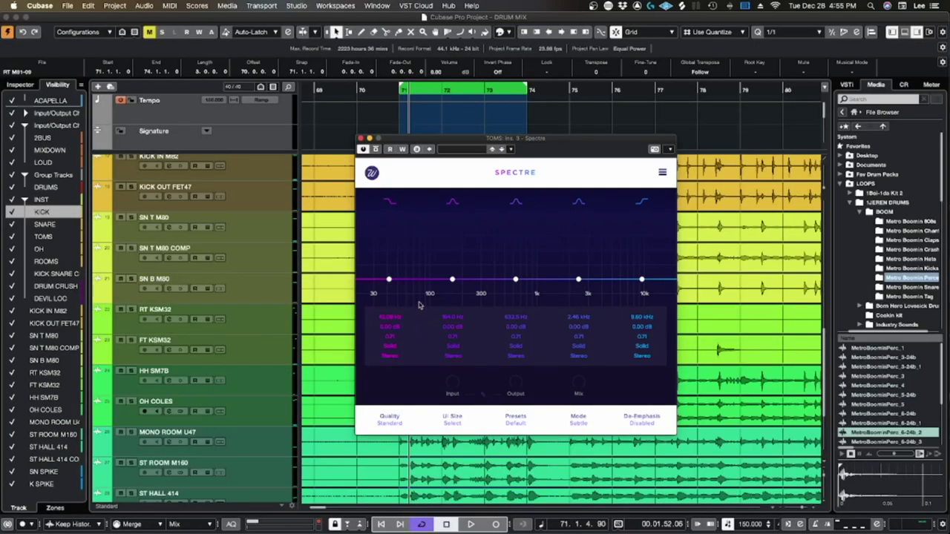
key(space)
drag(494, 141, 486, 127)
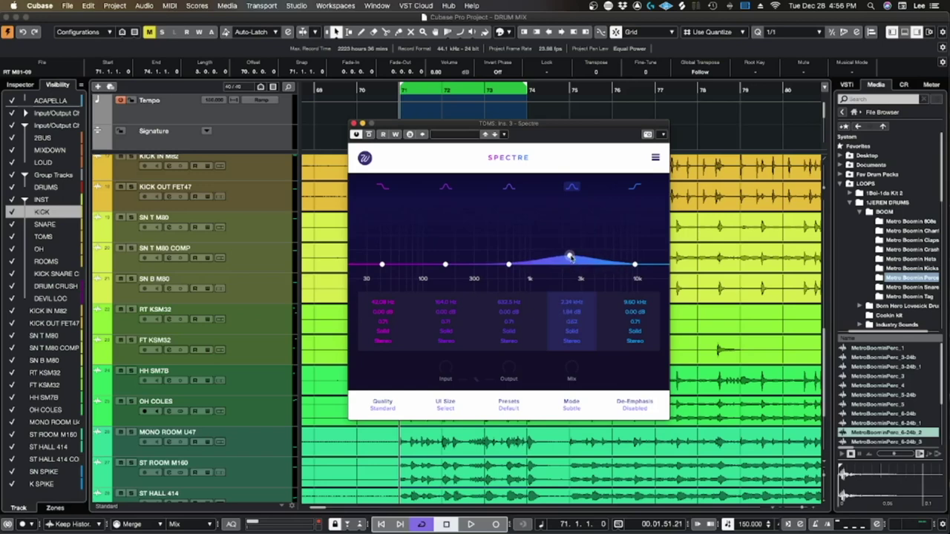
key(space)
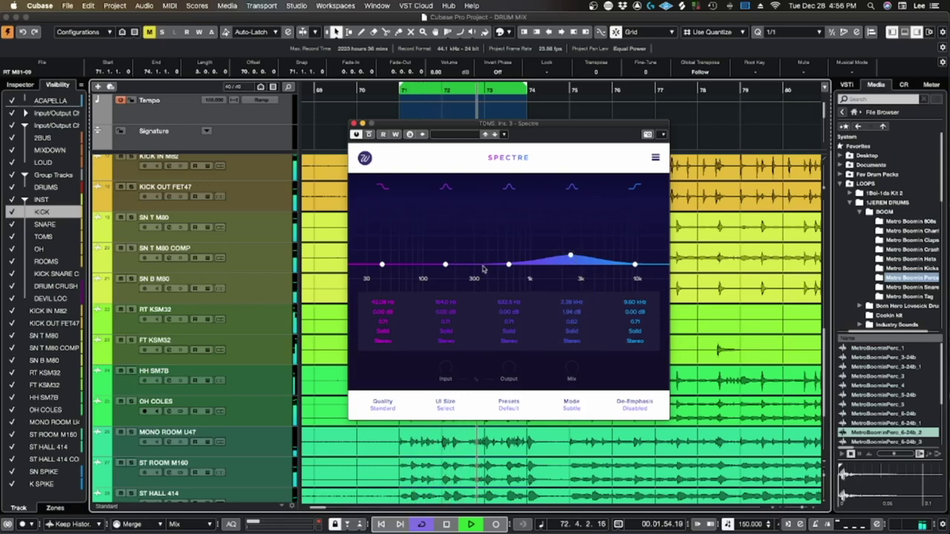
drag(446, 265, 443, 256)
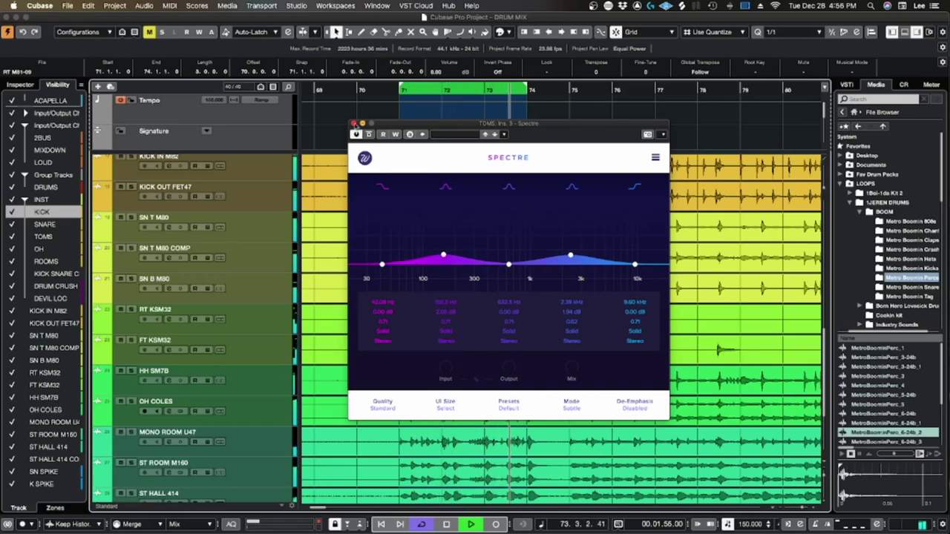
Close Spectre on the TOMS group, stop playback, and solo the OH group
click(354, 123)
key(space)
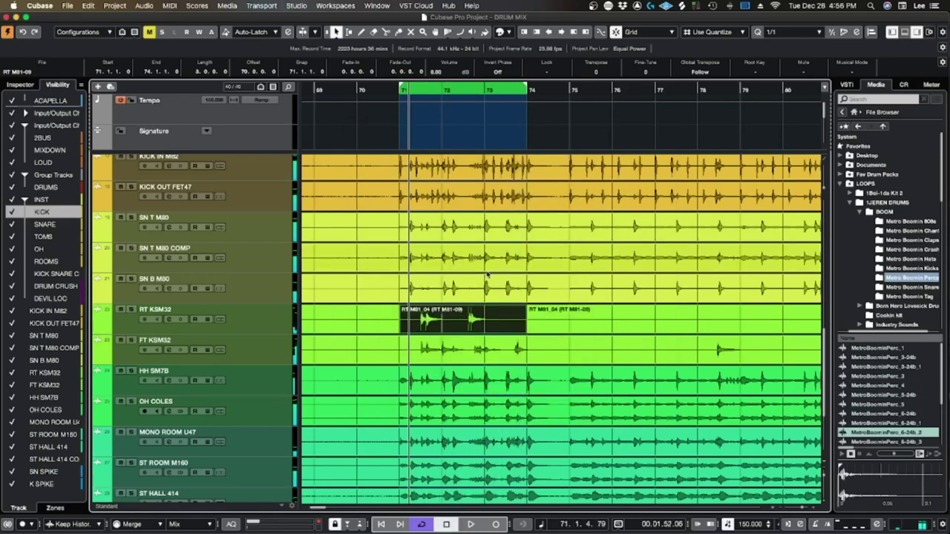
key(F3)
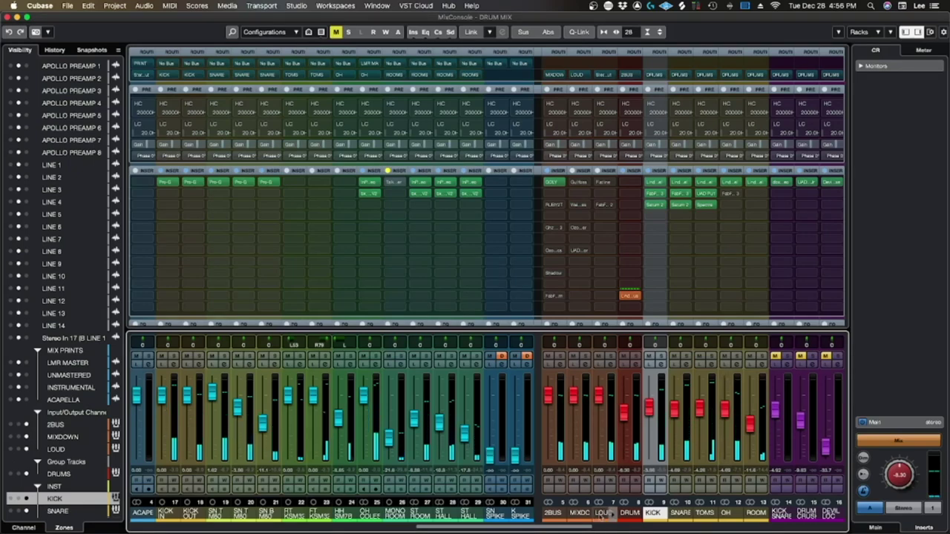
drag(588, 527, 600, 528)
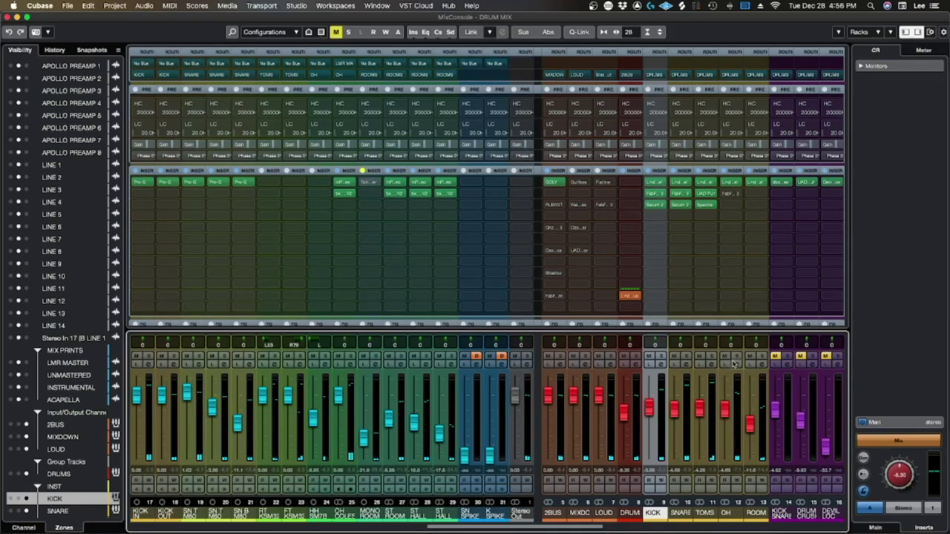
click(736, 357)
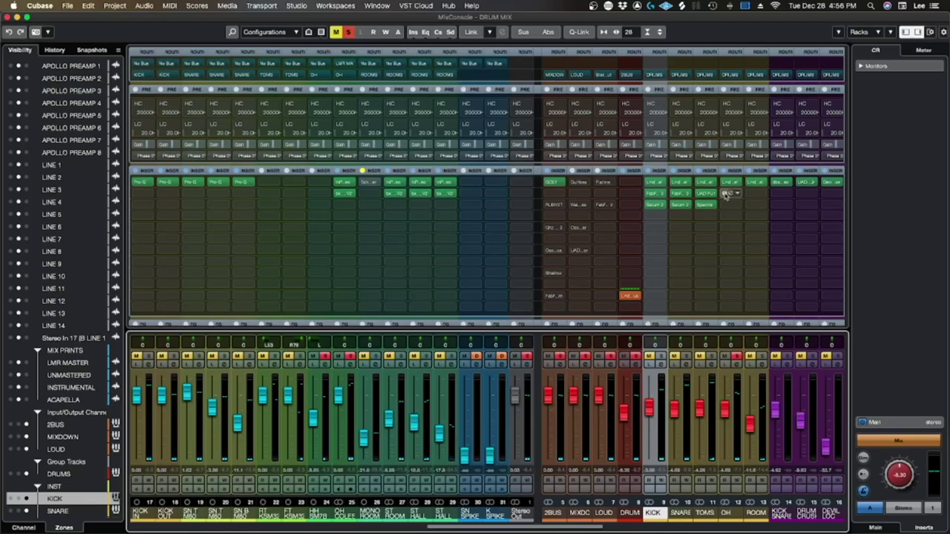
Open Pro-Q 3 on the OH group and play the soloed overheads from bar 71
key(F3)
click(396, 91)
key(space)
drag(949, 81, 523, 79)
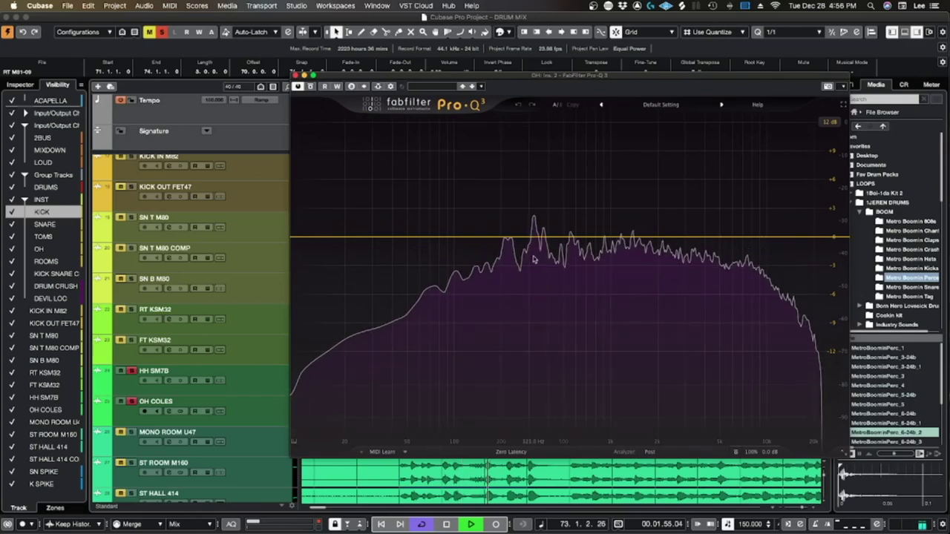
drag(646, 78, 607, 164)
Turn off loop playback, clear the plug-in window from the lower edge, and play the overheads from bar 75
click(575, 91)
key(KP_Divide)
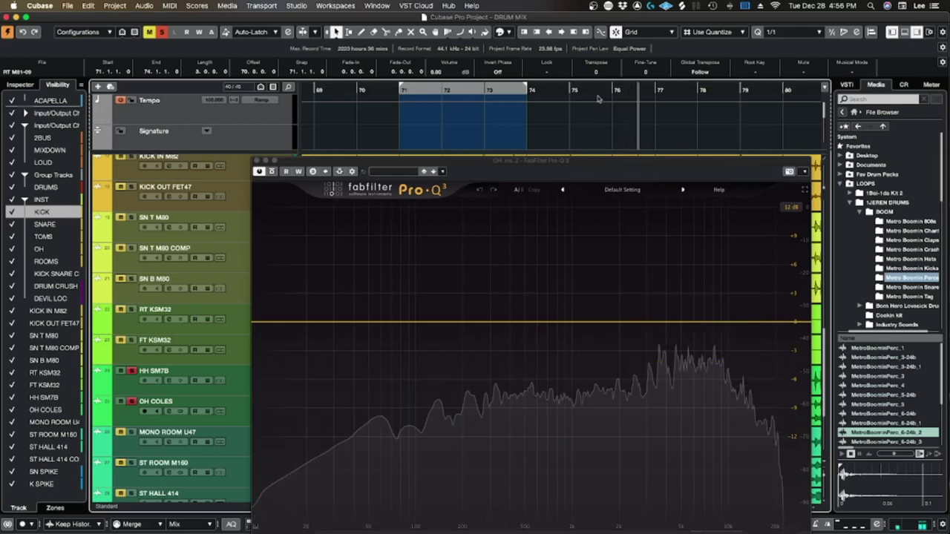
key(space)
drag(607, 165, 549, 95)
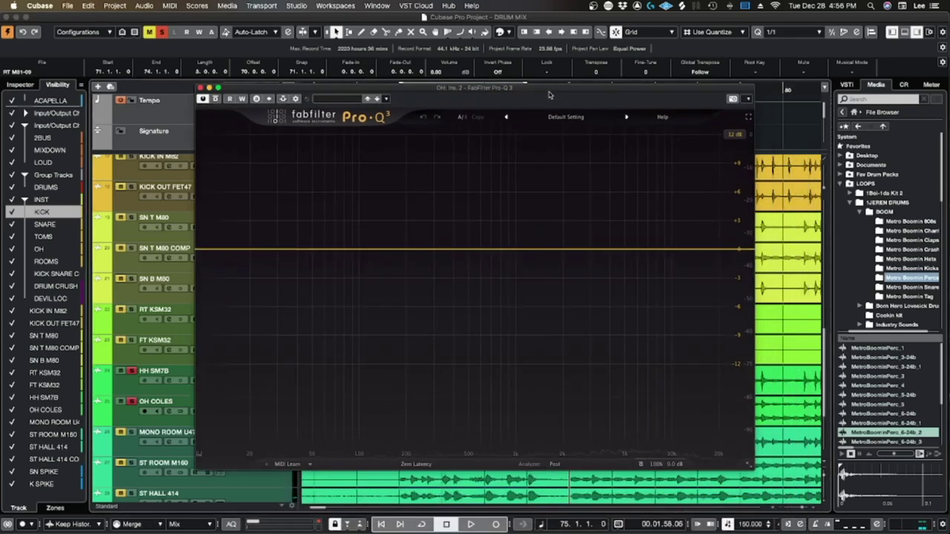
key(space)
Cut the overheads about 4.4 dB with a narrow band near 9.1 kHz and about 2.5 dB with a wide band near 4.2 kHz
drag(607, 250, 668, 287)
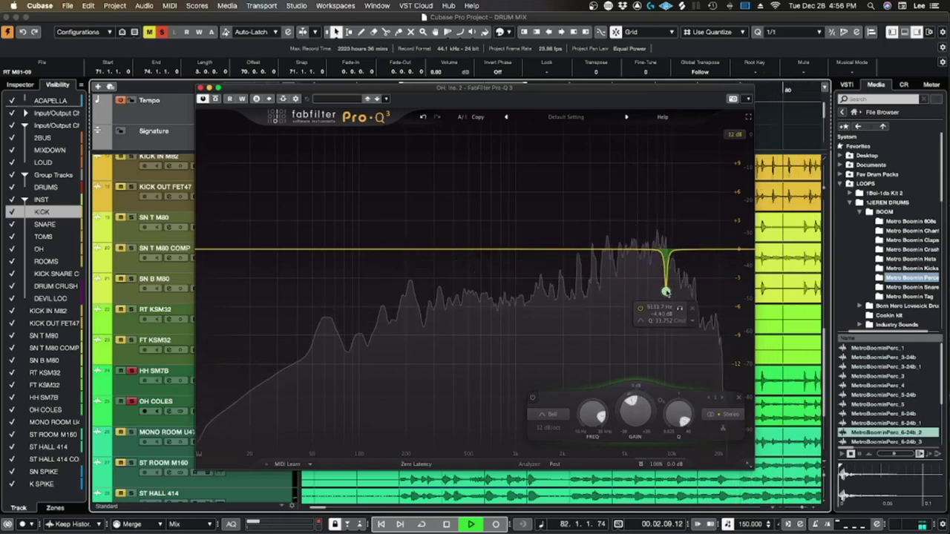
drag(616, 251, 629, 264)
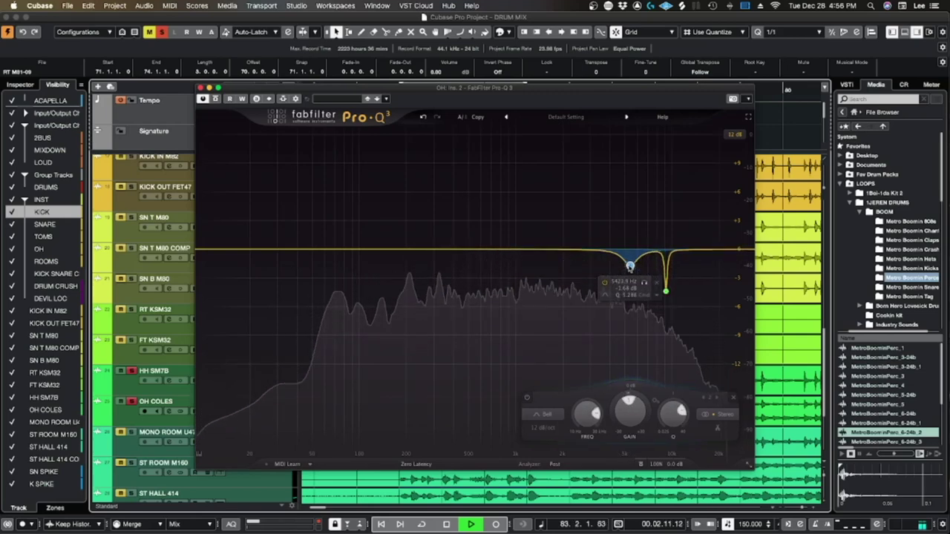
scroll(629, 266, down, 6)
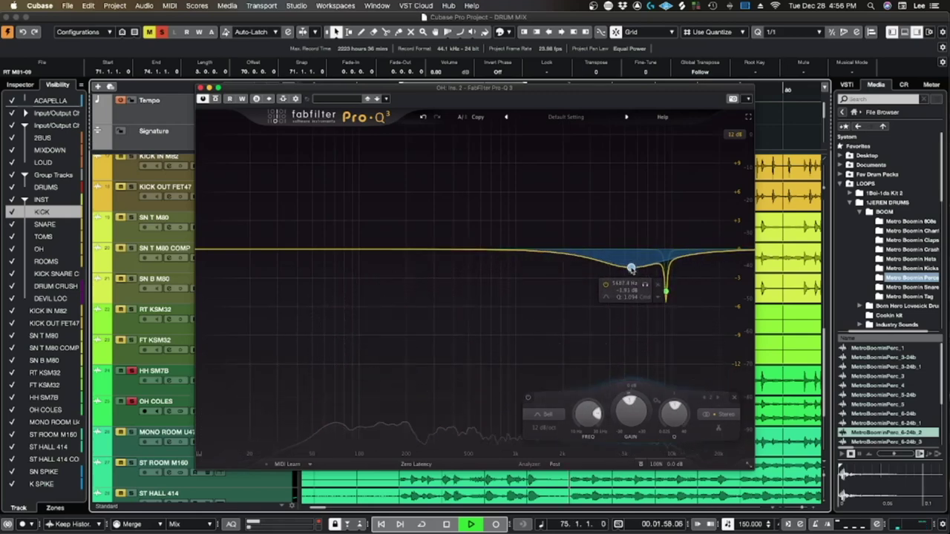
drag(631, 267, 612, 274)
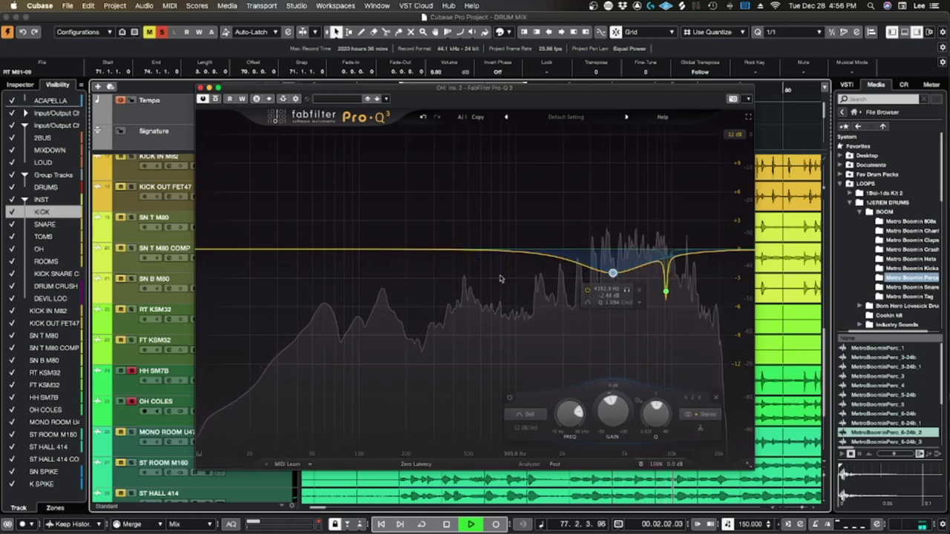
Add a 24 dB/oct low cut to the overheads, set just below 200 Hz, and resume playback
key(space)
click(232, 250)
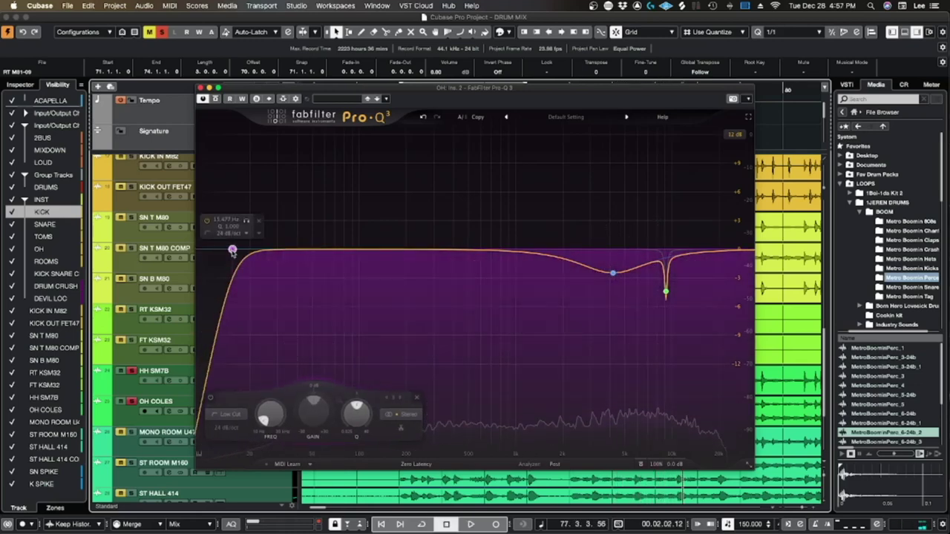
drag(233, 250, 401, 245)
key(space)
Cut the overheads about 2.9 dB near 468 Hz and add a narrower cut near 240 Hz
drag(476, 251, 462, 277)
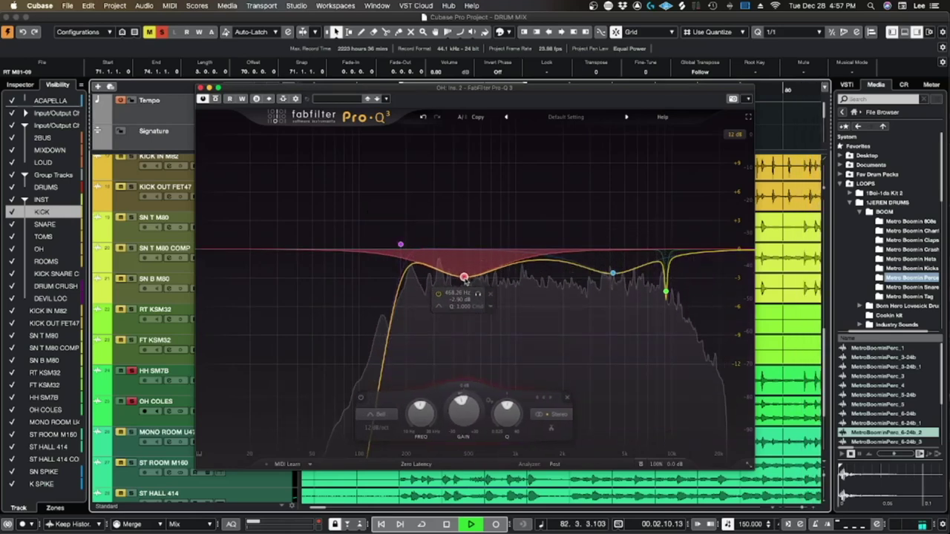
drag(421, 265, 419, 292)
scroll(420, 288, up, 5)
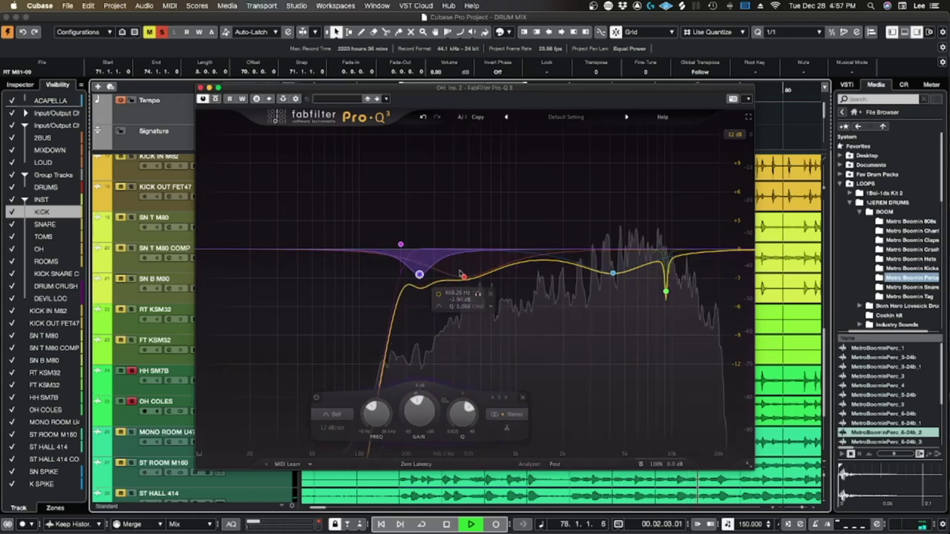
Close Pro-Q 3, unsolo the OH group, and play the full drum mix from bar 71
click(200, 87)
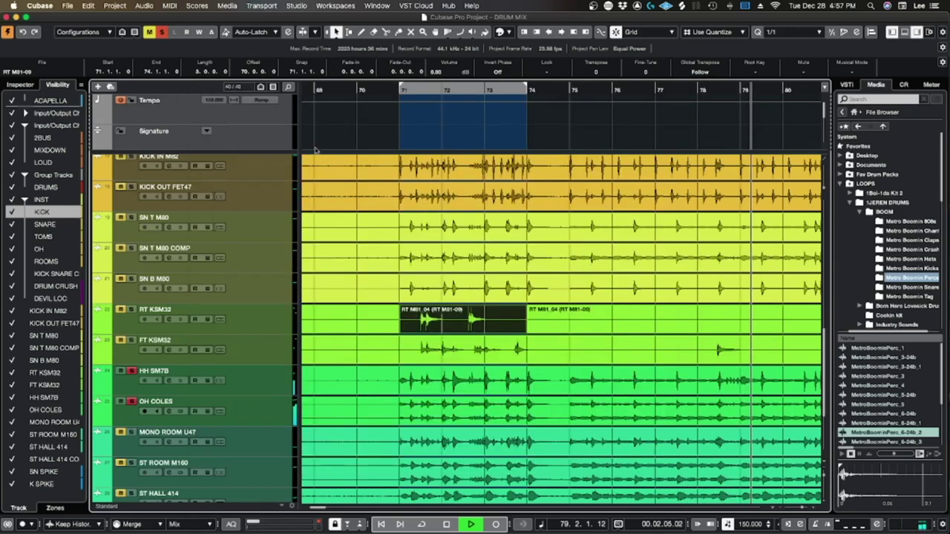
key(space)
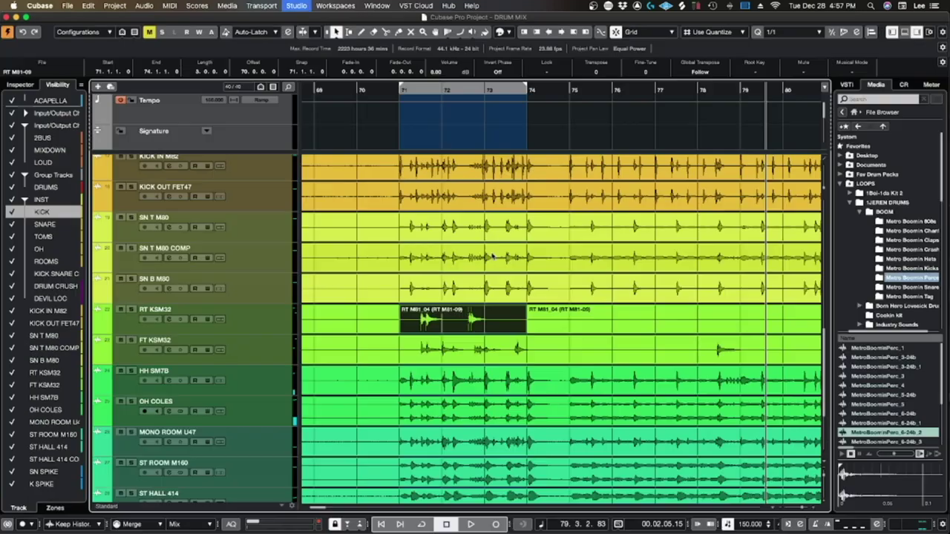
click(397, 90)
key(space)
scroll(484, 122, down, 2)
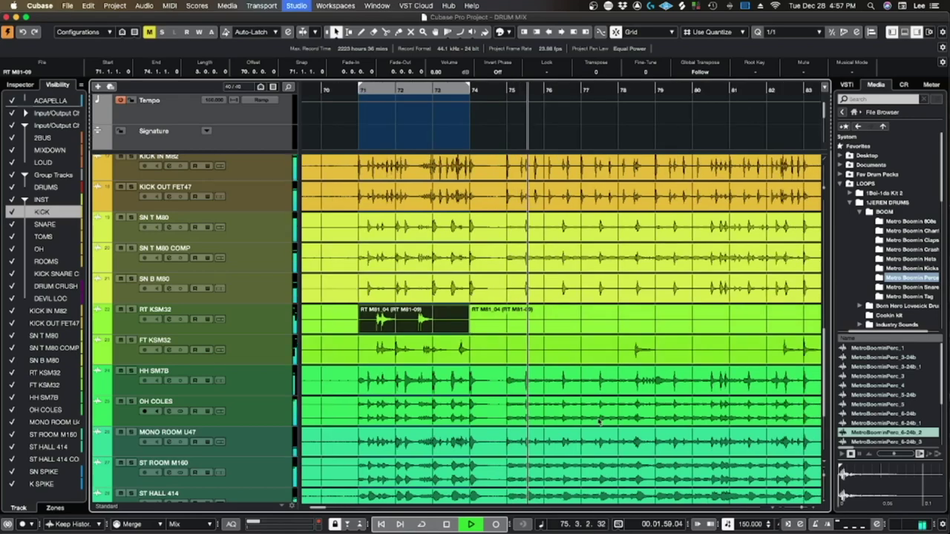
Solo the ROOMS group with only its MONO ROOM U47 and ST ROOM M160 tracks audible, and play from bar 75
key(F3)
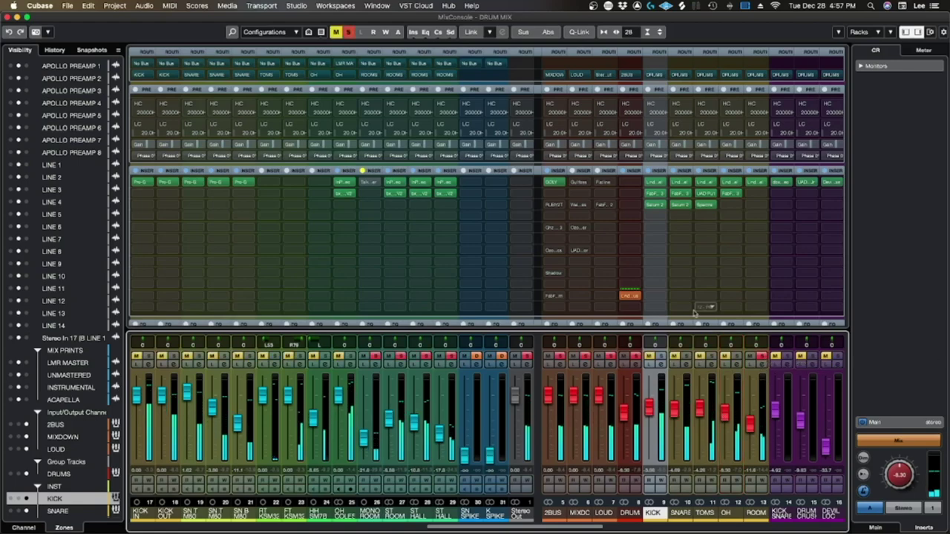
key(F3)
key(F3)
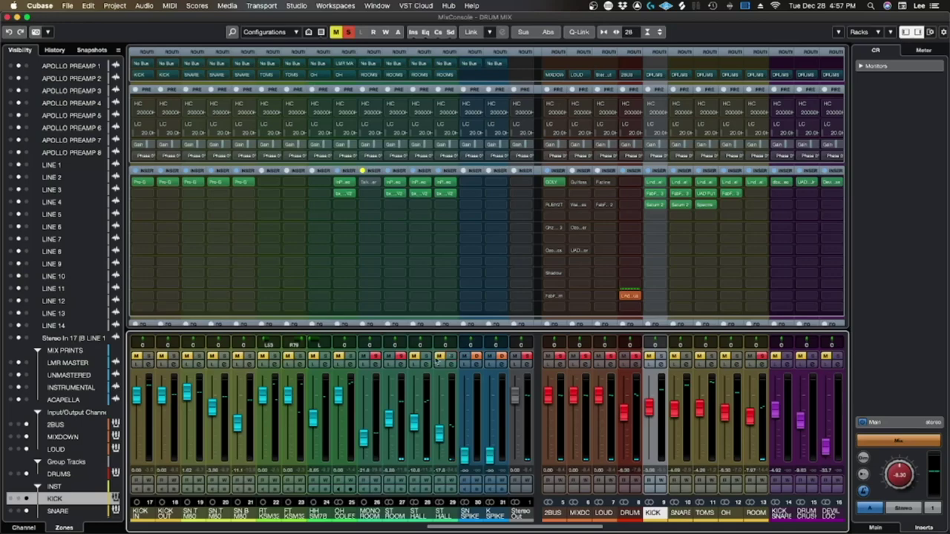
key(F3)
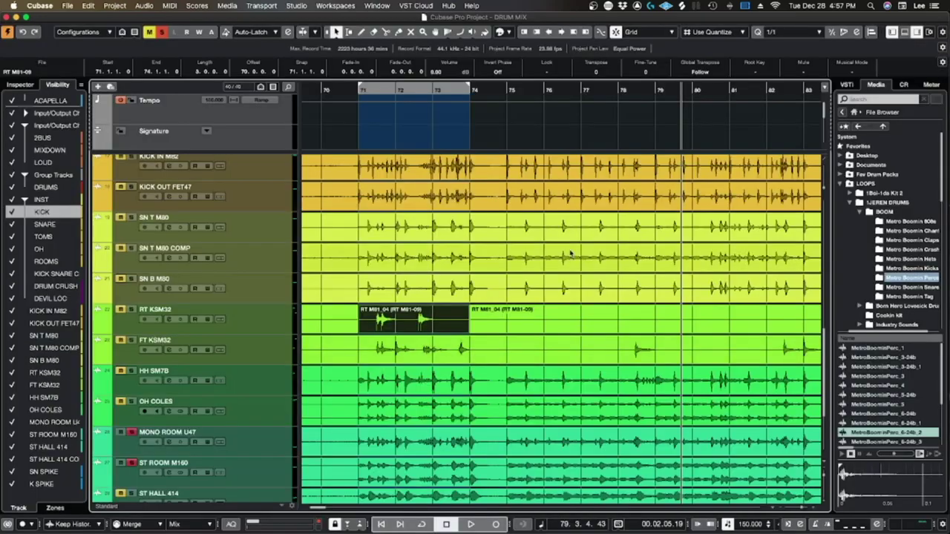
click(520, 89)
key(space)
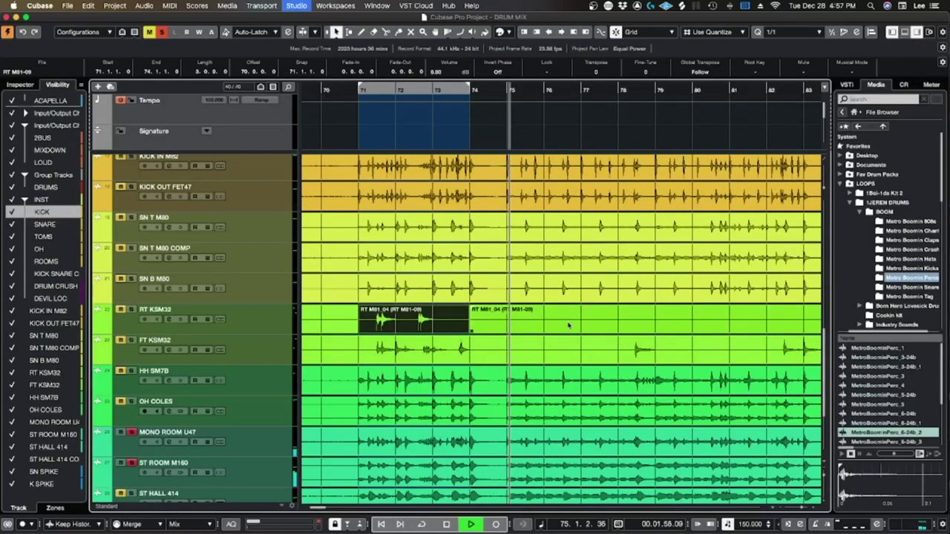
Insert Panipulator in slot 3 of ST ROOM M160, enable its left/right flip, and close the plug-in
key(F3)
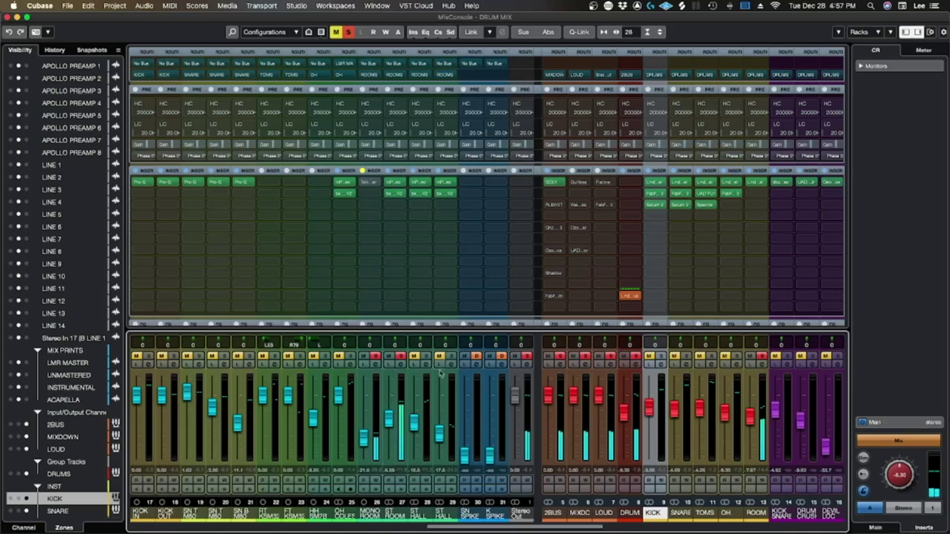
click(396, 206)
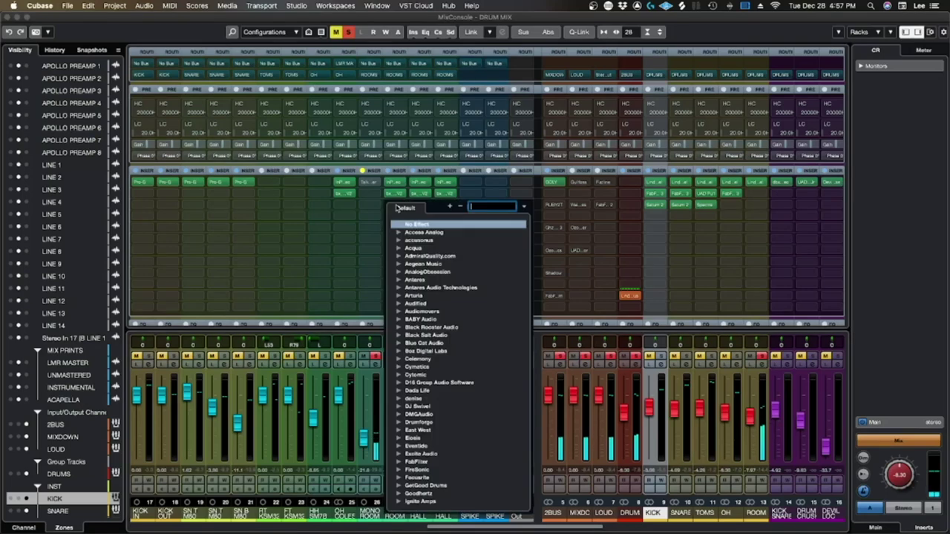
text(pan)
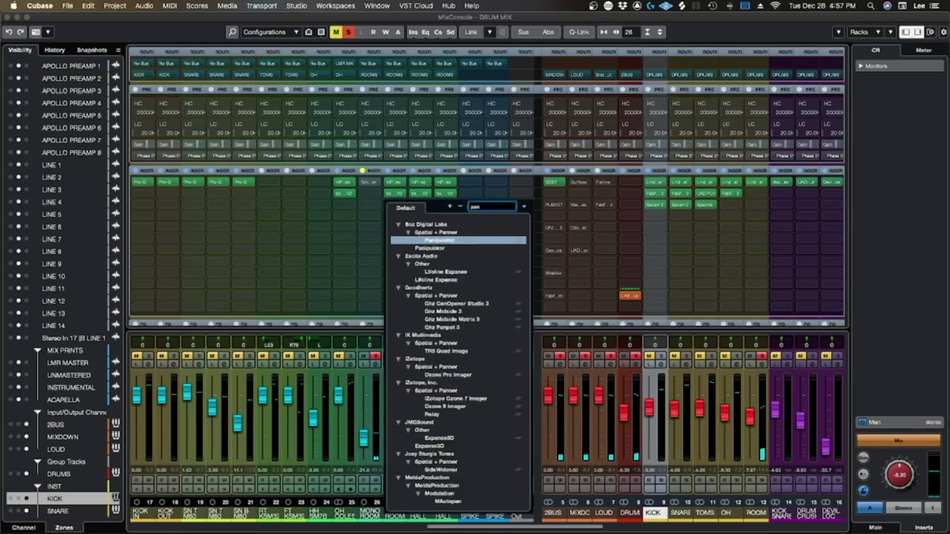
key(Return)
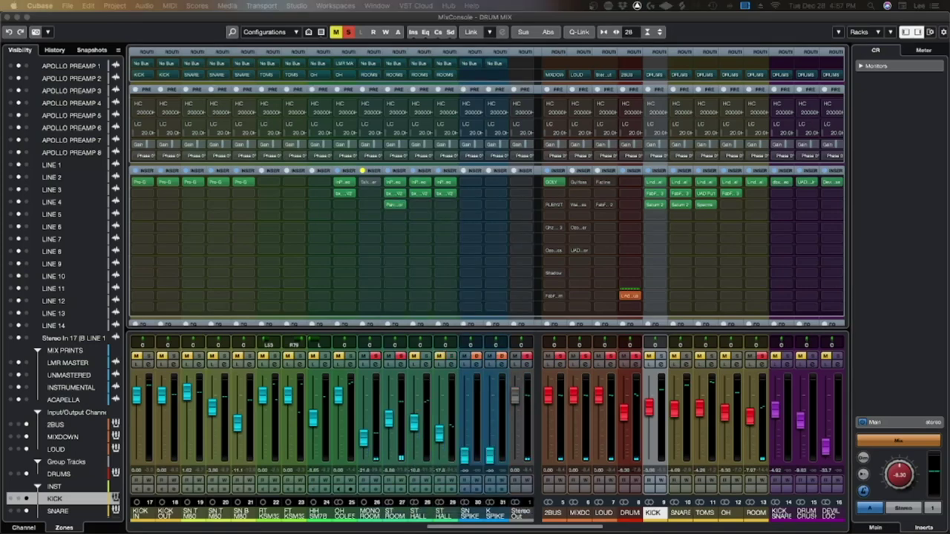
click(259, 235)
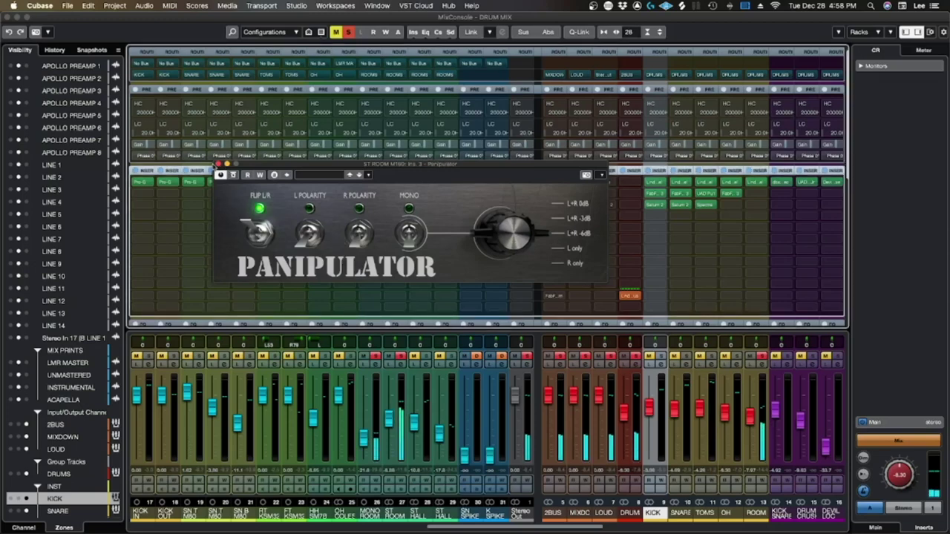
click(218, 163)
Solo ST HALL 414 instead of ST ROOM M160, and copy Panipulator to ST HALL 414 and ST HALL 414 COMP
click(405, 357)
click(426, 357)
drag(397, 214, 420, 206)
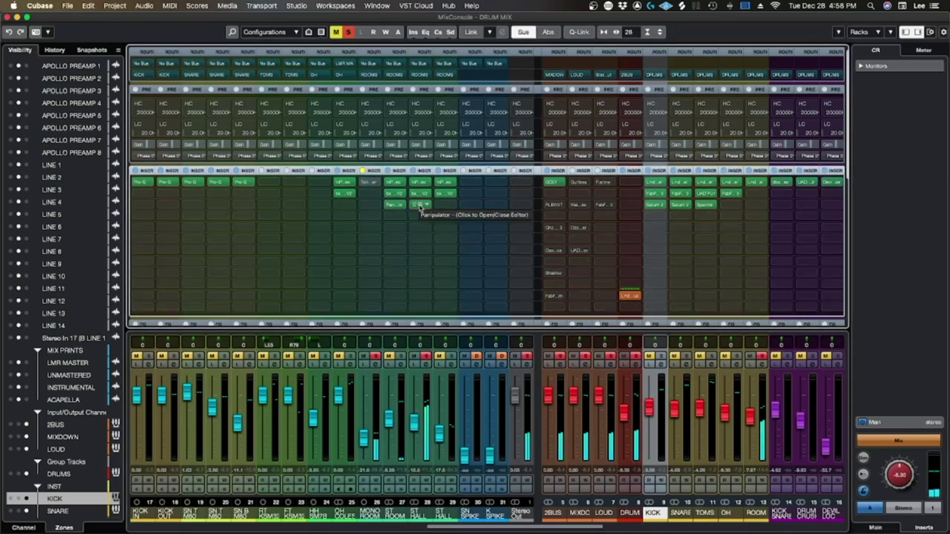
key(F3)
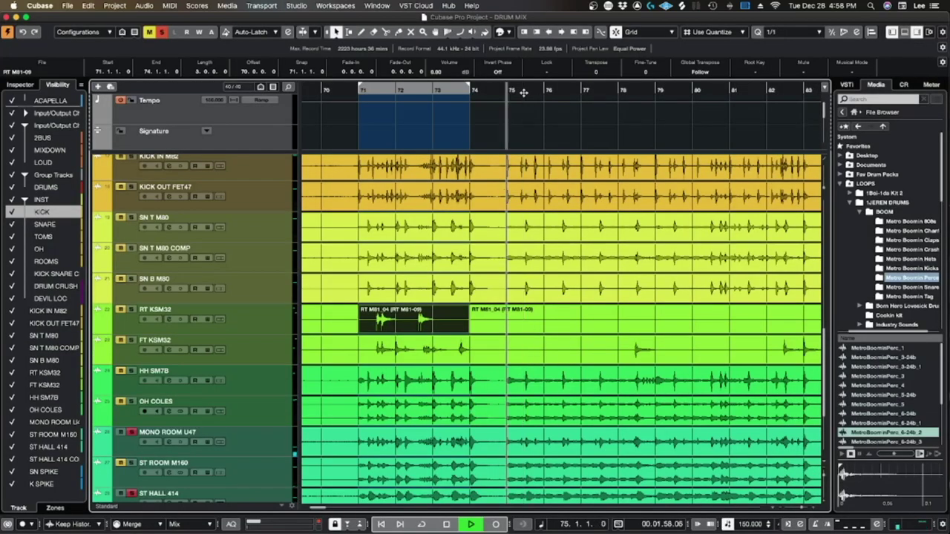
key(F3)
drag(420, 228, 444, 205)
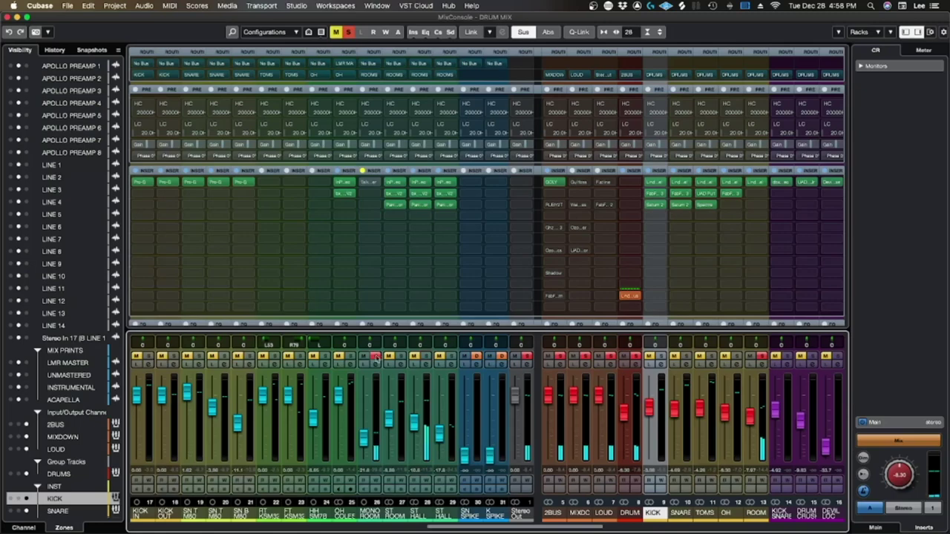
Clear the individual room solos, solo the whole ROOMS group, and play it from around bar 54
click(376, 357)
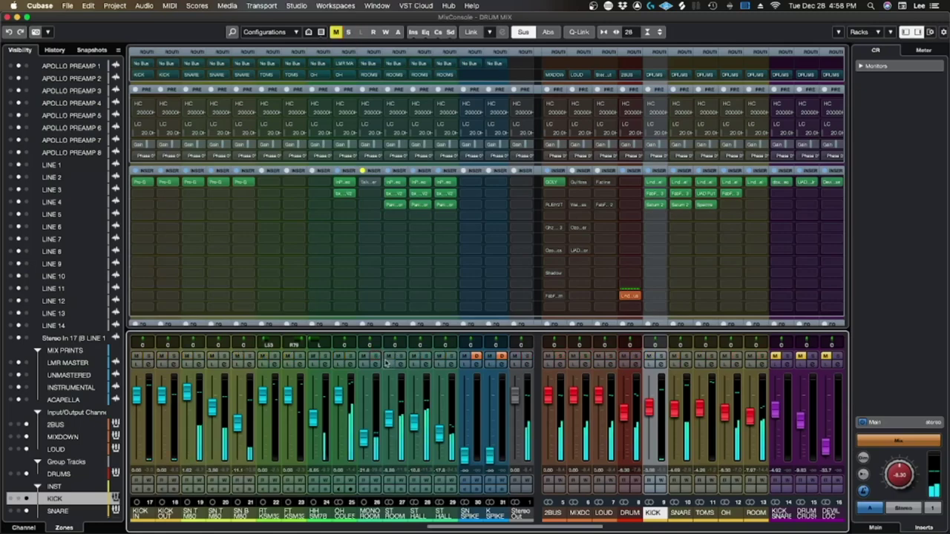
click(762, 358)
key(F3)
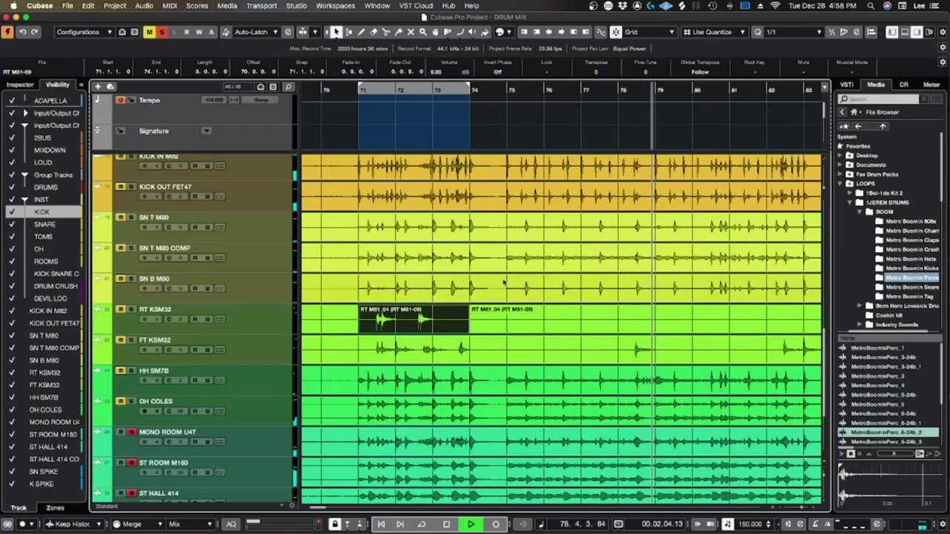
key(g)
click(428, 95)
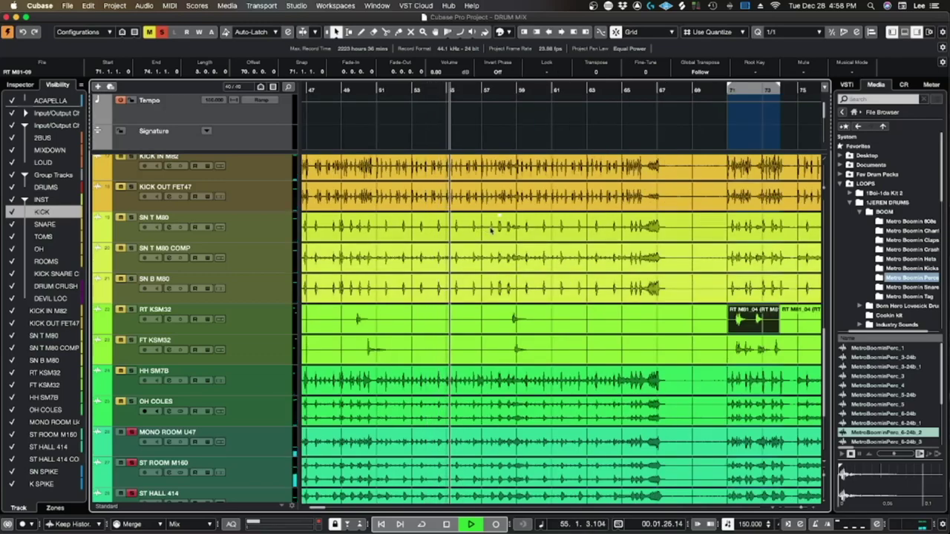
key(F3)
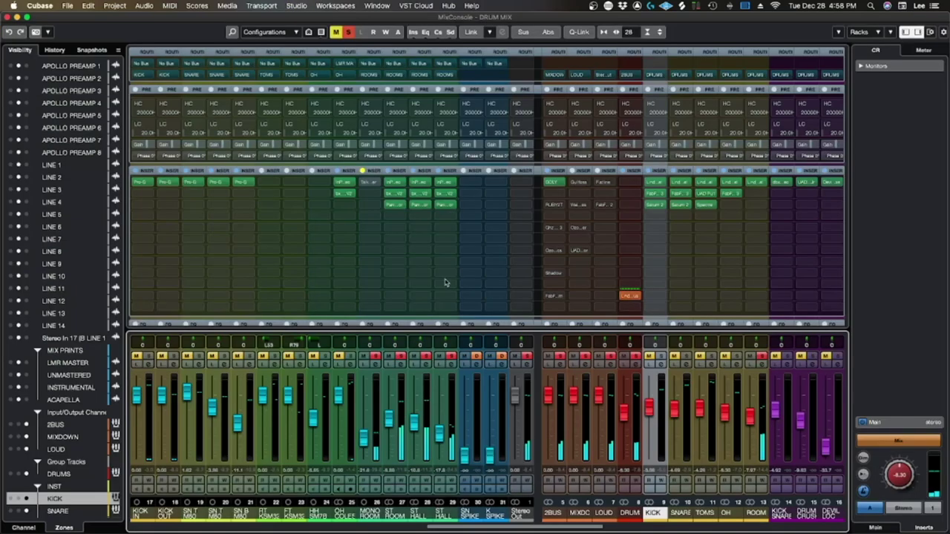
Bypass Panipulator on ST ROOM M160, ST HALL 414 and ST HALL 414 COMP
alt+click(389, 206)
alt+click(414, 205)
alt+click(438, 206)
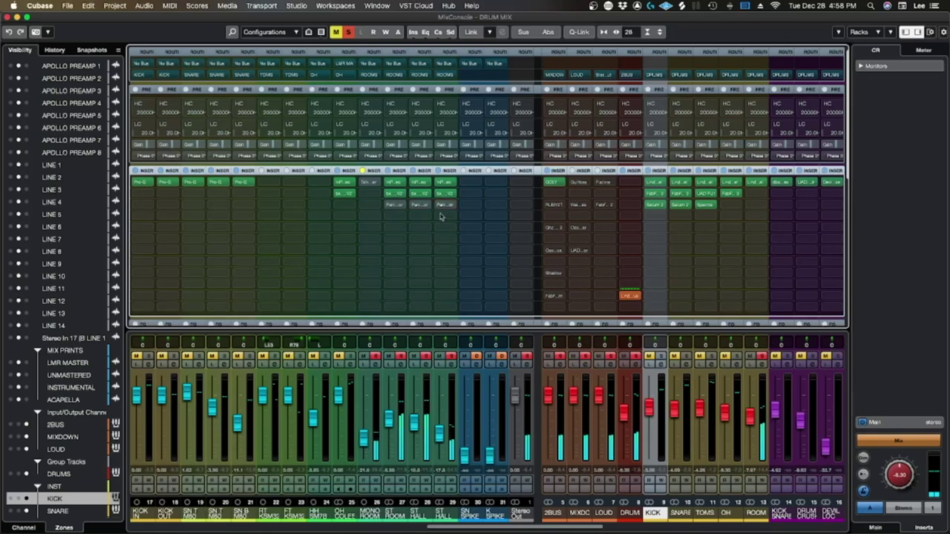
Remove Panipulator from ST ROOM M160, ST HALL 414 and ST HALL 414 COMP, and play the rooms from around bar 54
click(391, 512)
shift+click(444, 513)
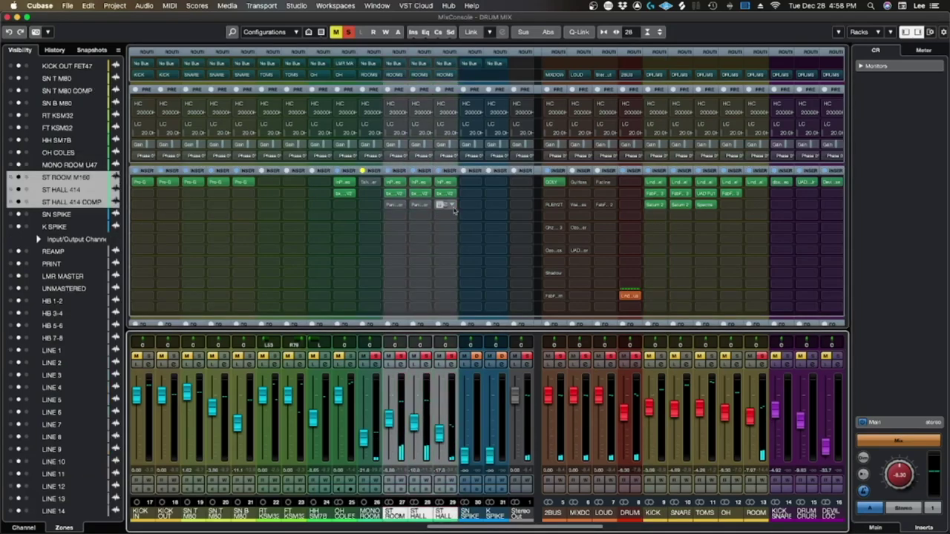
click(455, 205)
click(466, 225)
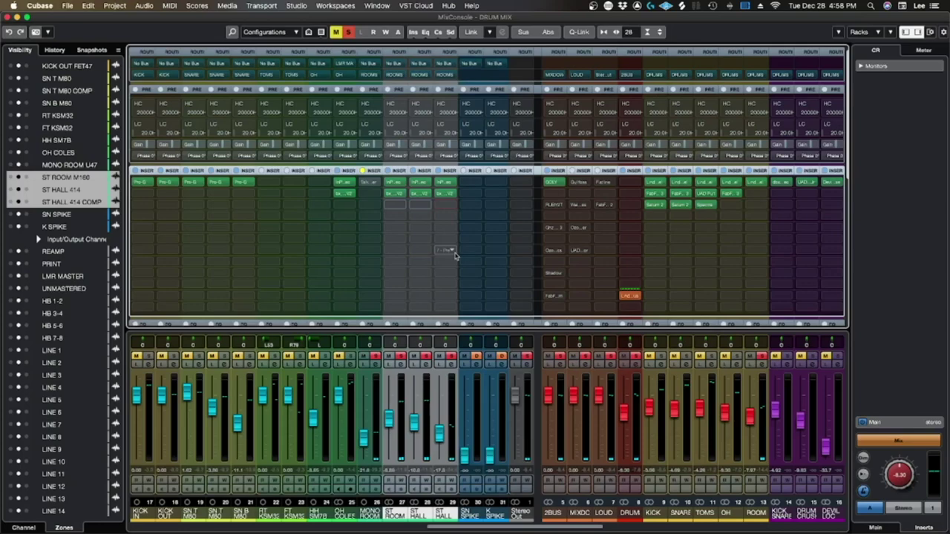
key(F3)
click(458, 101)
key(space)
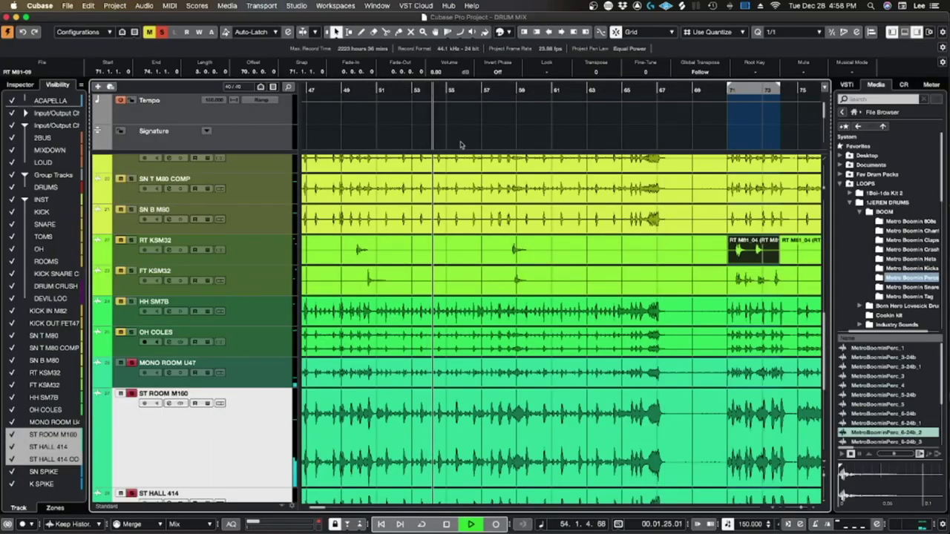
key(F3)
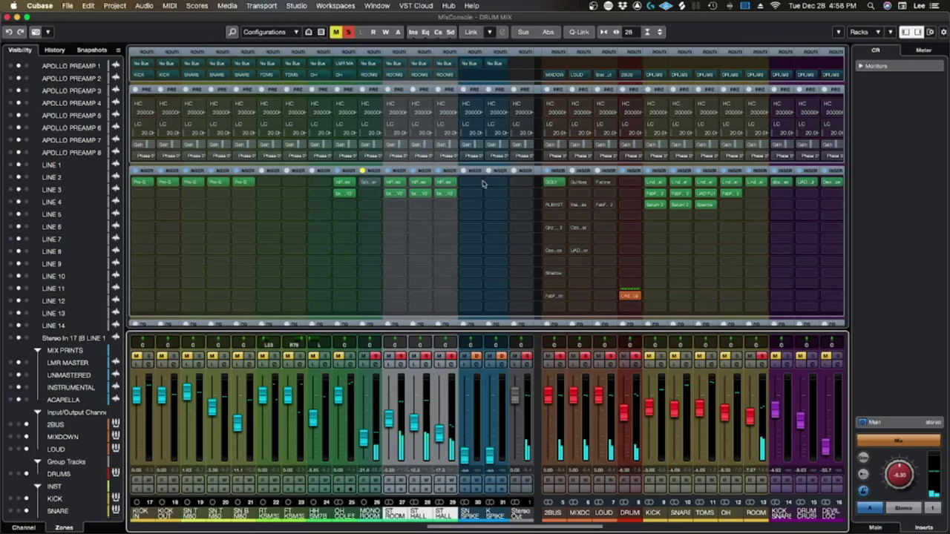
Insert FabFilter Pro-Q 3 in slot 2 of the ROOMS group and add a high cut near the upper end of the spectrum
click(757, 205)
text(pro)
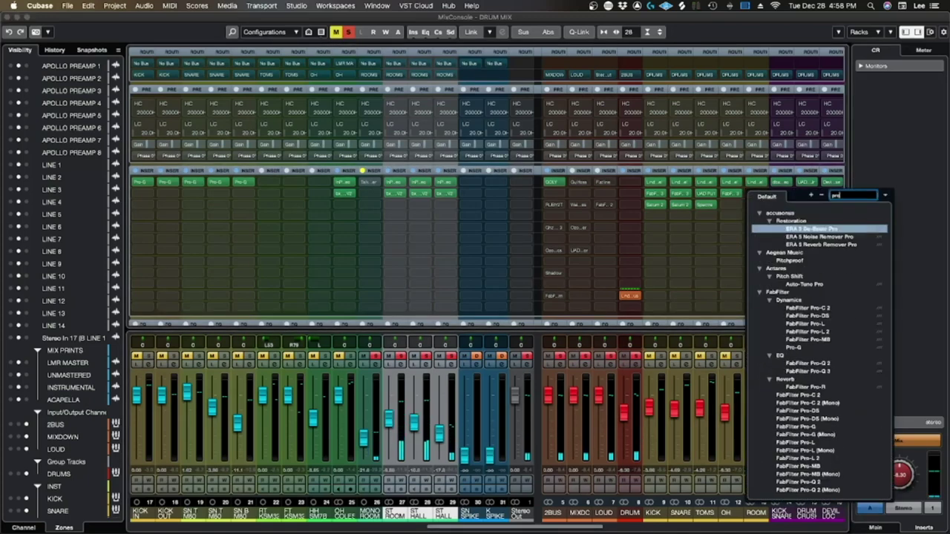
click(842, 372)
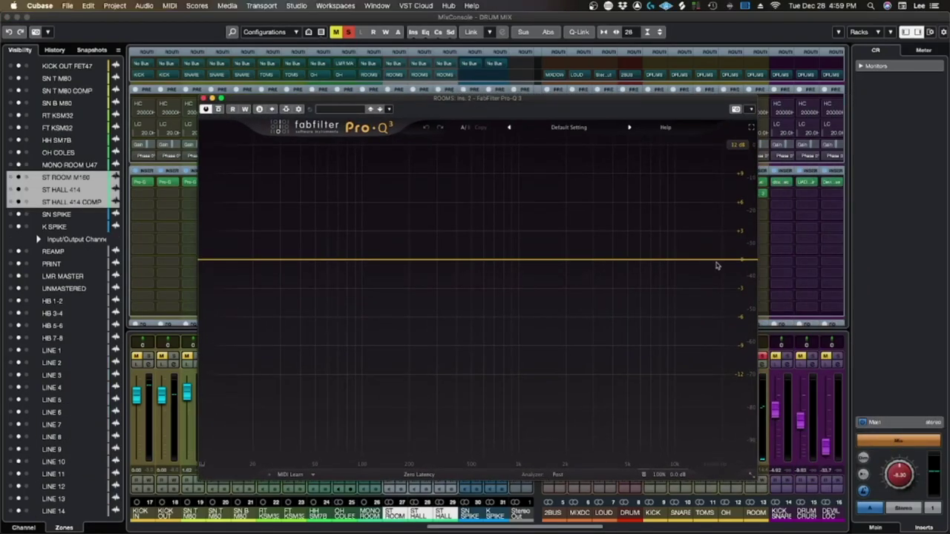
click(736, 262)
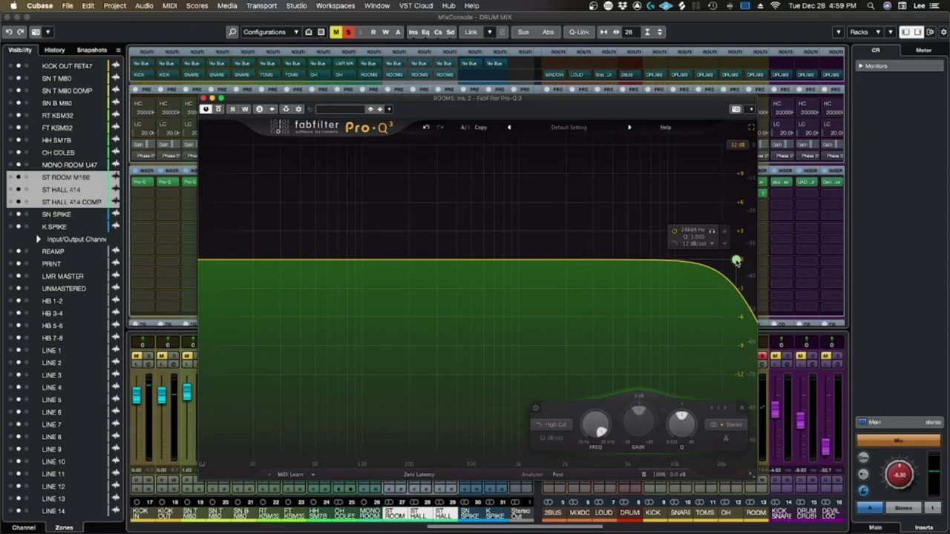
Play the soloed rooms from around bar 25, keeping the Pro-Q 3 window in full view
key(F3)
drag(540, 104, 533, 171)
drag(440, 162, 671, 56)
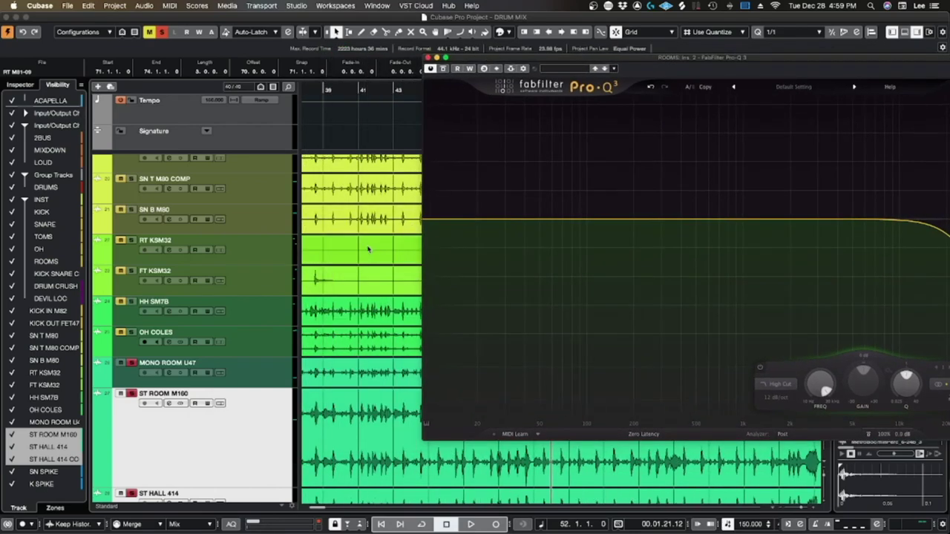
scroll(368, 249, left, 5)
click(339, 89)
scroll(343, 150, left, 3)
click(335, 90)
key(space)
drag(717, 62, 513, 79)
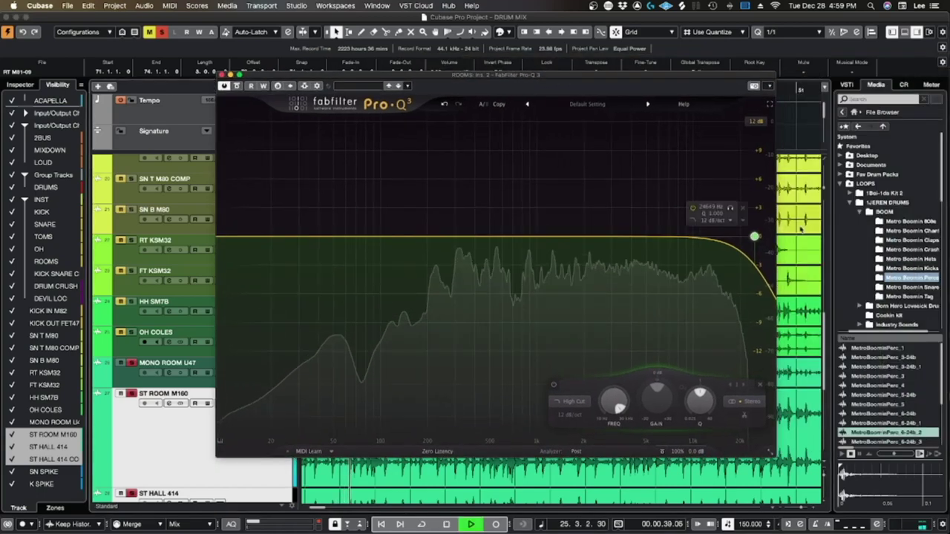
Lower the ROOMS high cut to slightly above 2.3 kHz at 6 dB/oct, and add an 18 dB/oct low cut at about 110 Hz
drag(754, 236, 600, 235)
scroll(629, 236, down, 1)
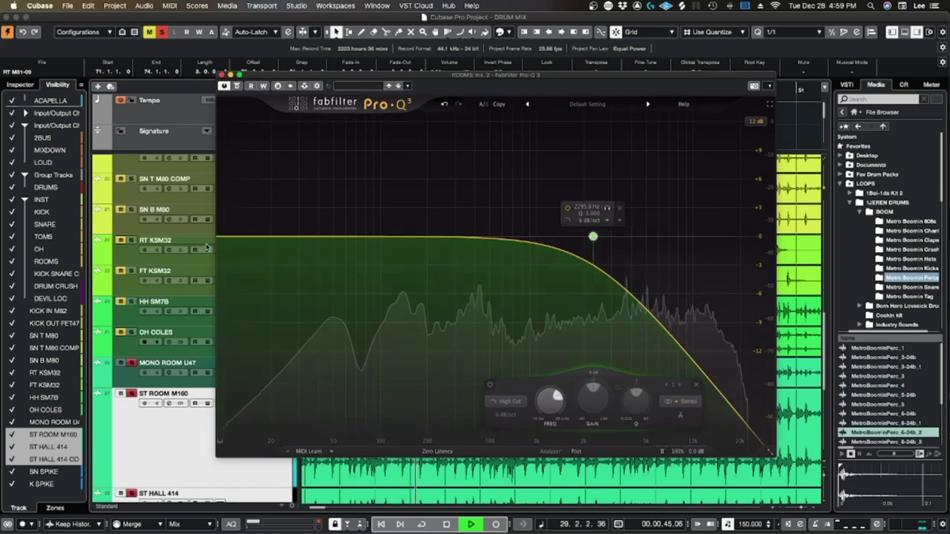
click(245, 237)
drag(245, 238, 387, 243)
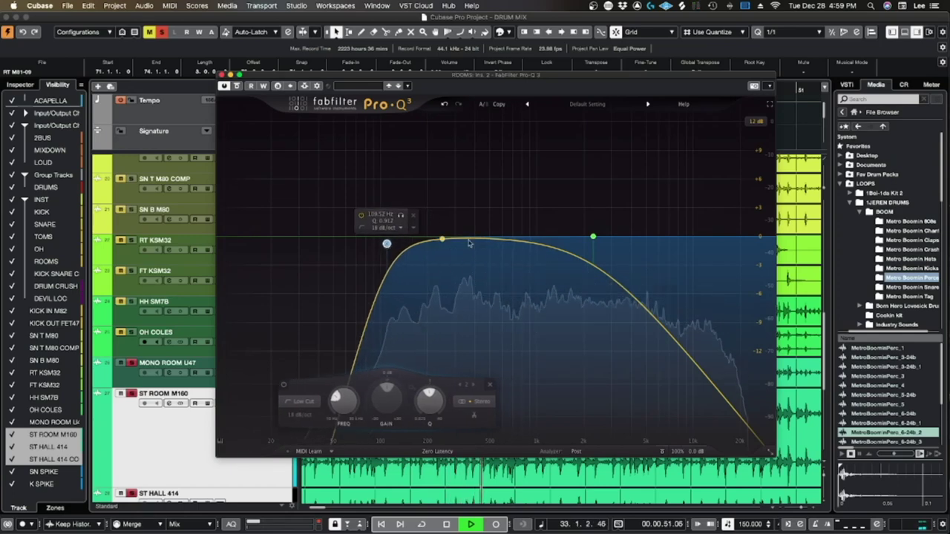
click(602, 236)
drag(602, 236, 602, 236)
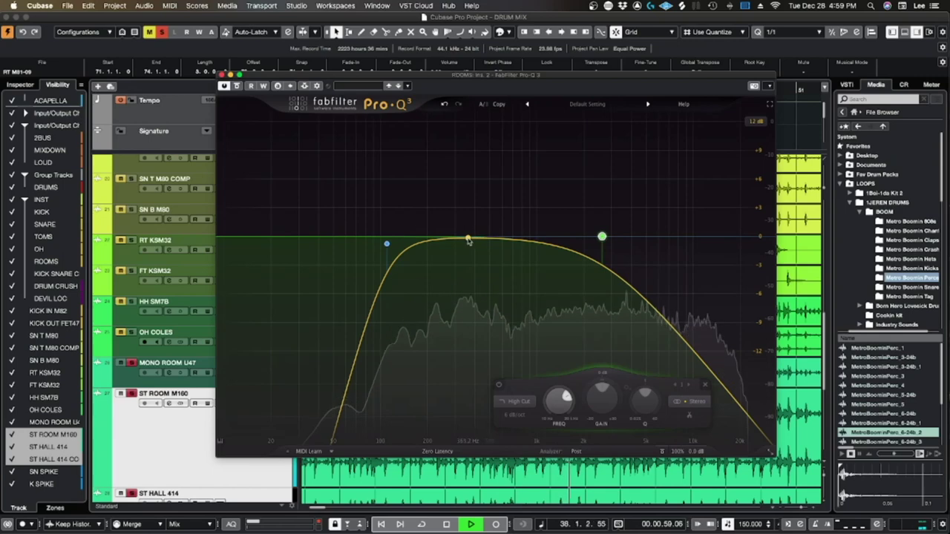
Add a bell cut of about 2.9 dB at about 320 Hz with a Q of about 2.4, and close Pro-Q 3
drag(471, 239, 460, 264)
scroll(464, 262, up, 5)
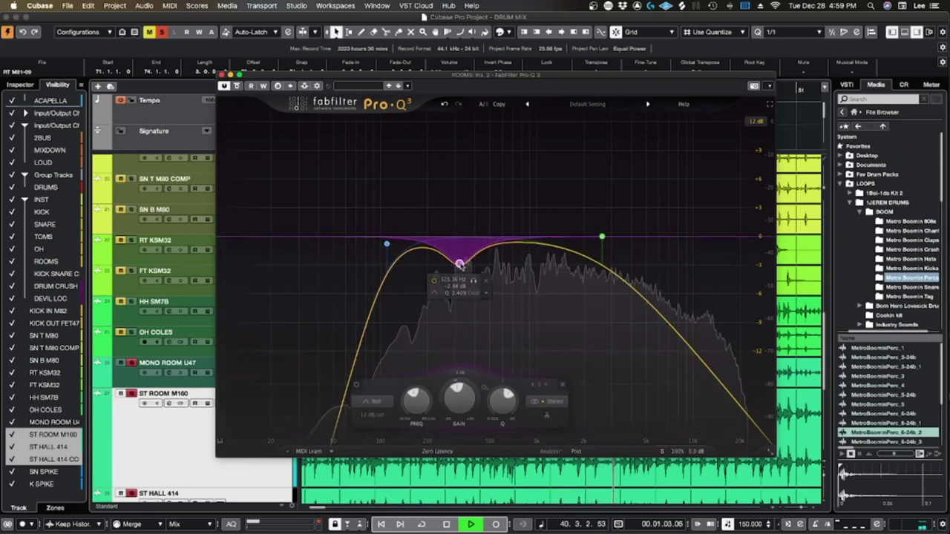
click(222, 75)
key(space)
Insert Spectre in slot 3 of the ROOMS group and turn off the group's solo to hear the full kit
key(F3)
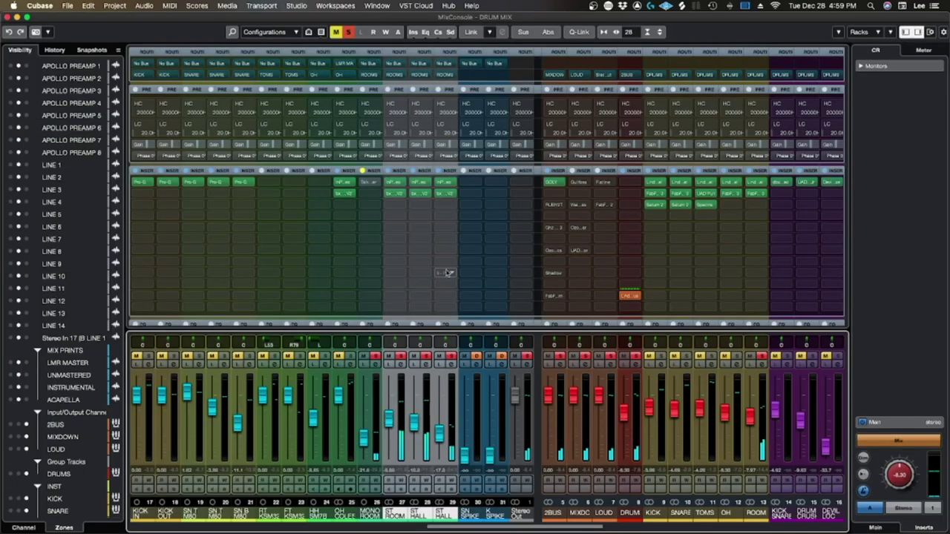
click(754, 205)
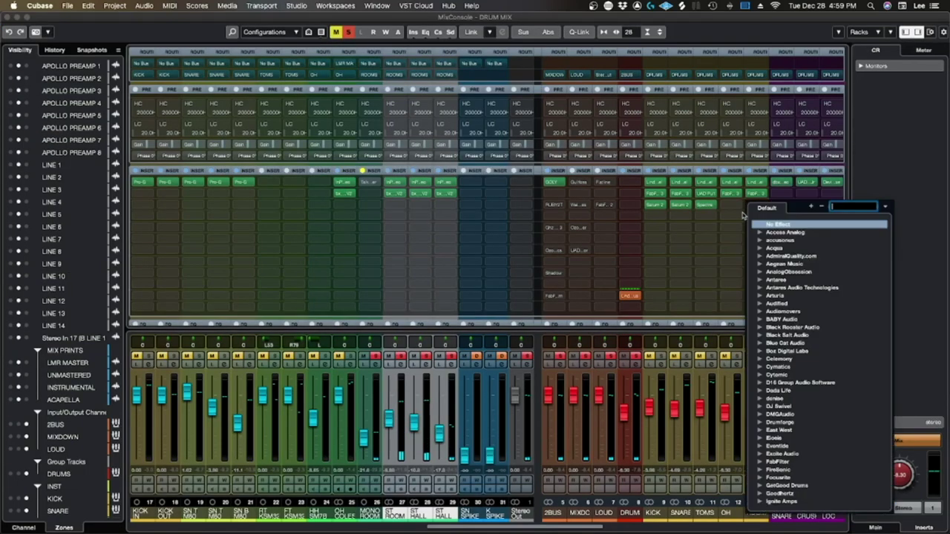
text(spec)
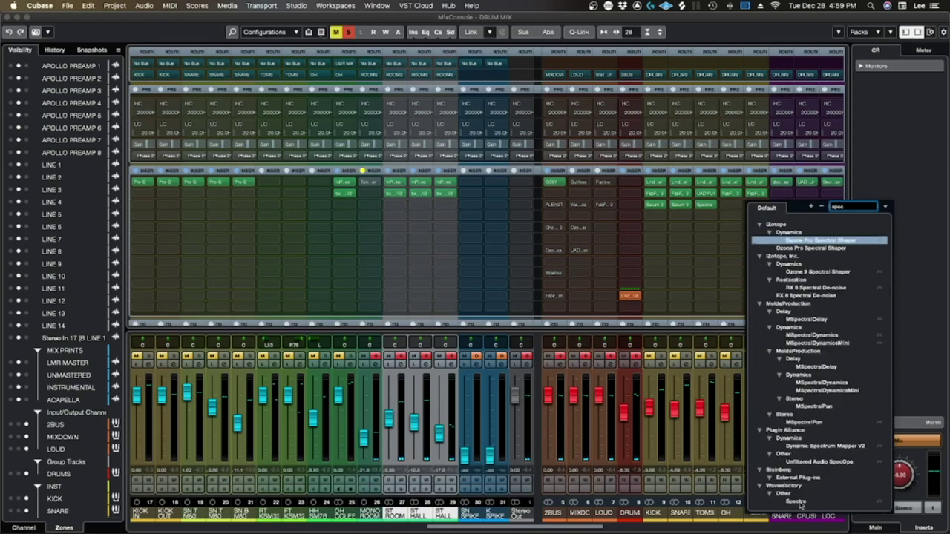
click(798, 502)
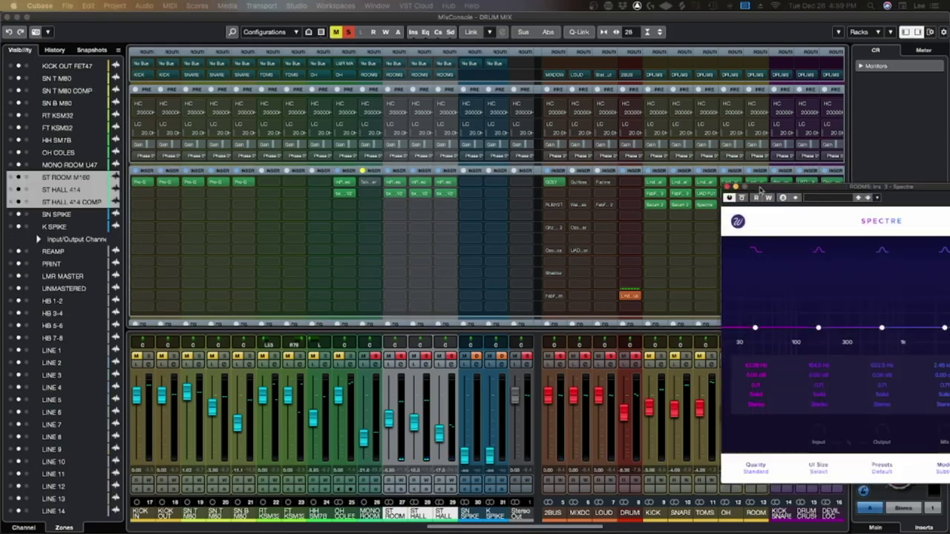
drag(721, 185, 314, 133)
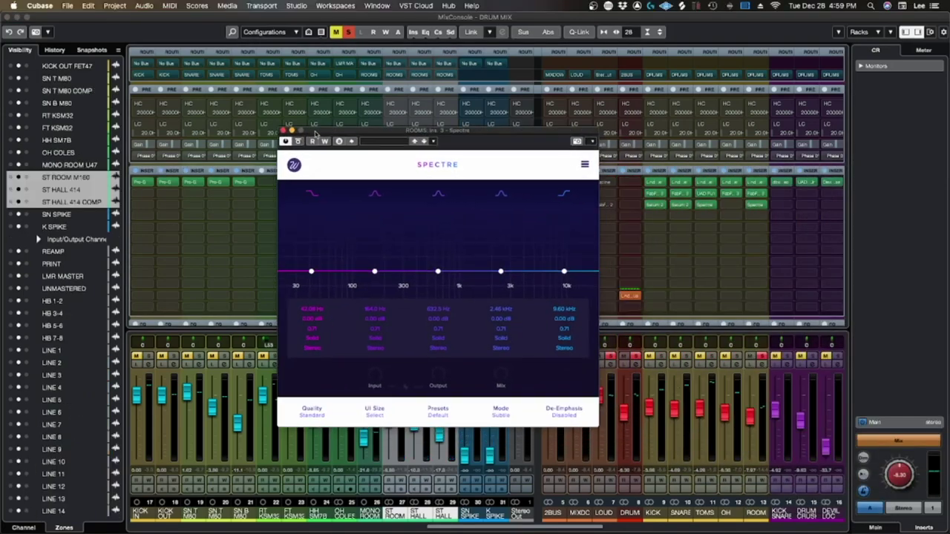
click(761, 357)
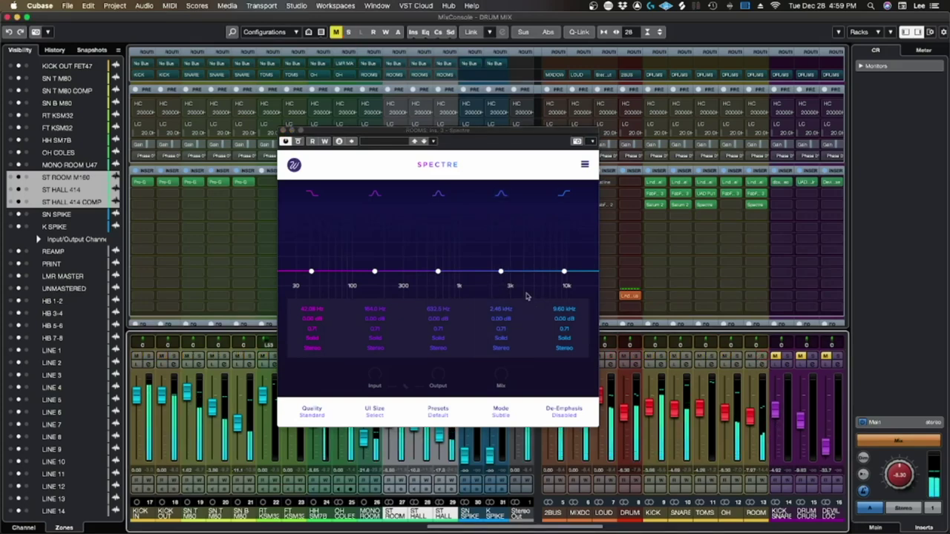
Boost Spectre's third band about 2.4 dB near 980 Hz and second band about 2 dB near 300 Hz, keep both Solid, and close it
drag(439, 272, 461, 265)
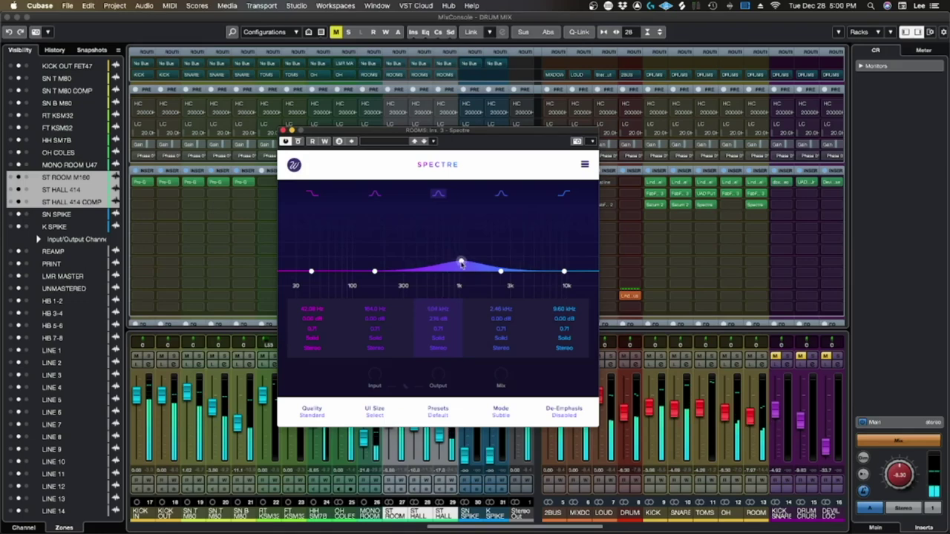
click(449, 335)
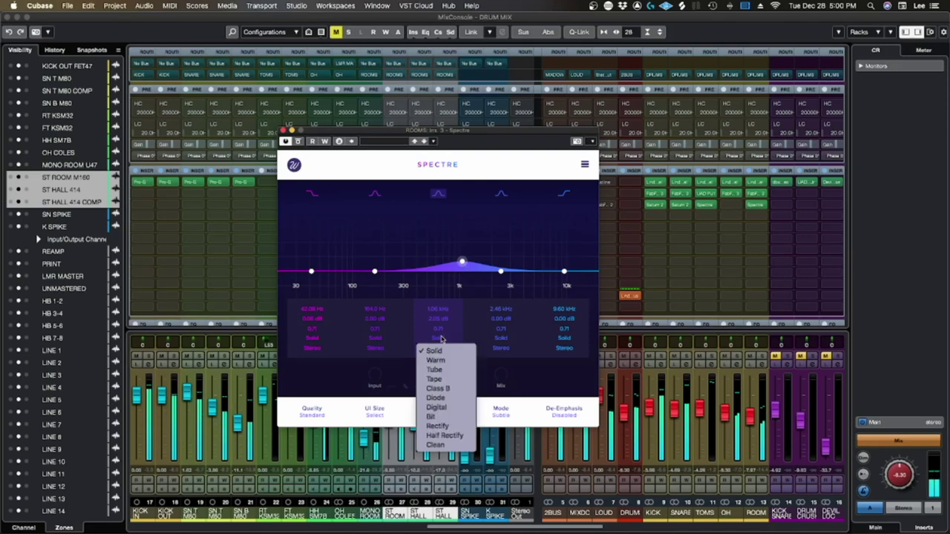
click(443, 376)
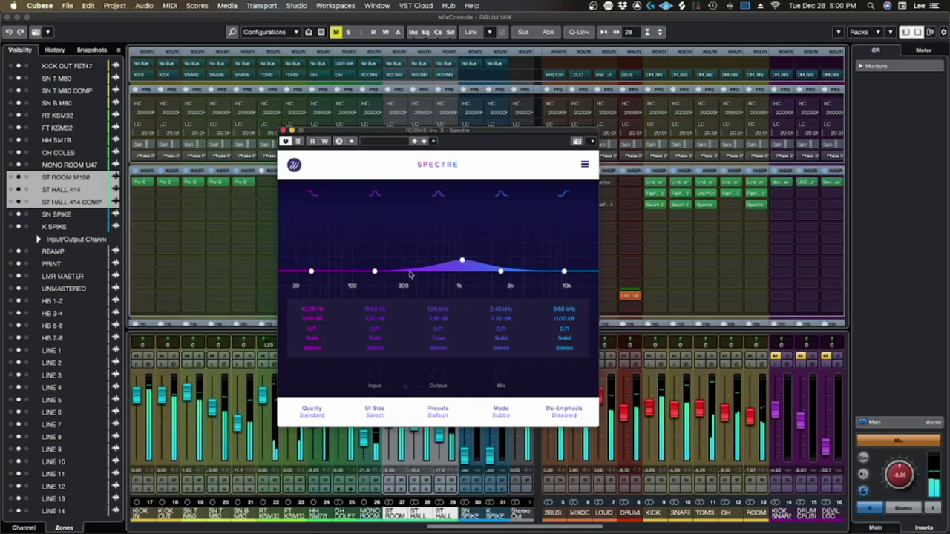
drag(462, 261, 455, 260)
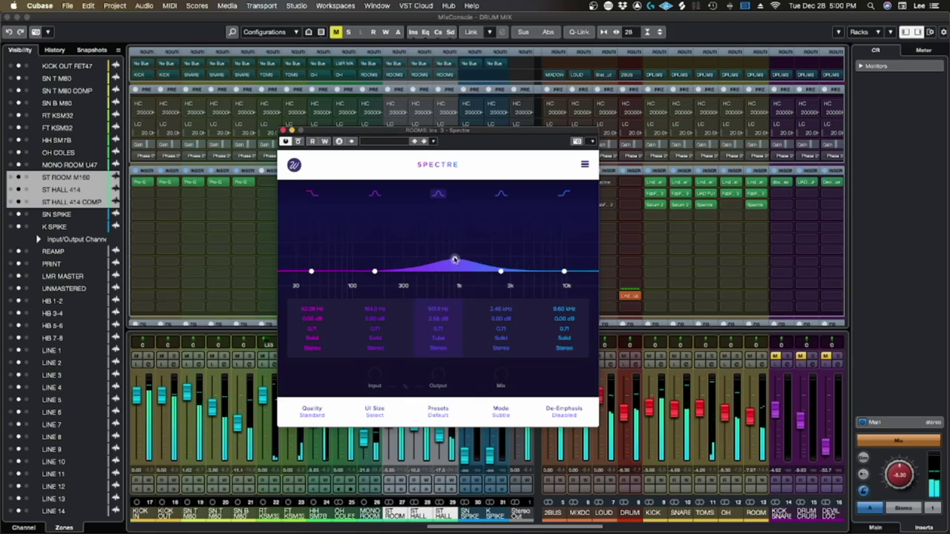
click(439, 339)
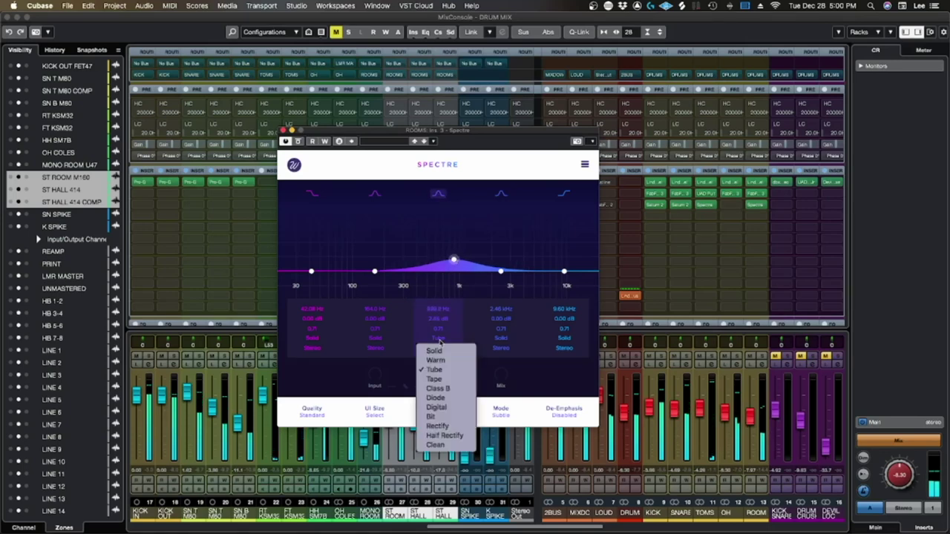
click(435, 351)
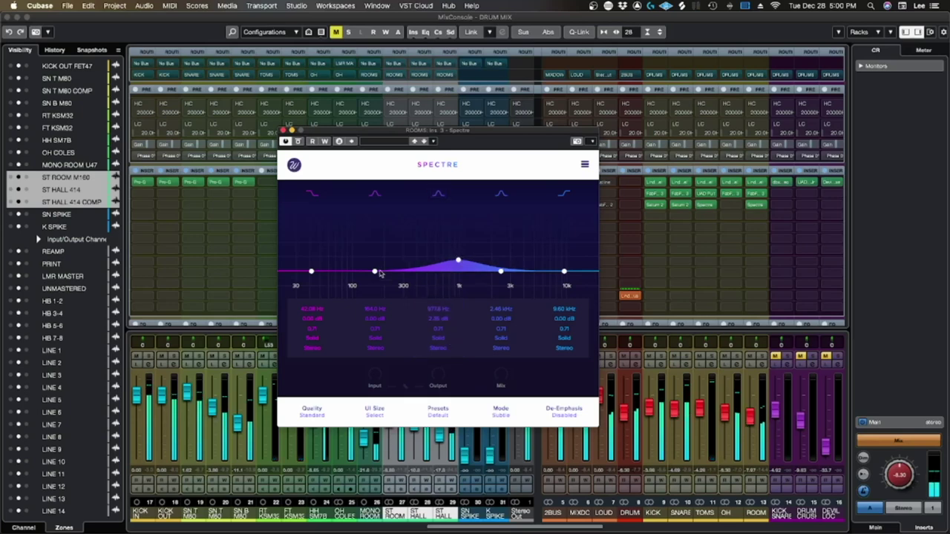
drag(376, 272, 401, 263)
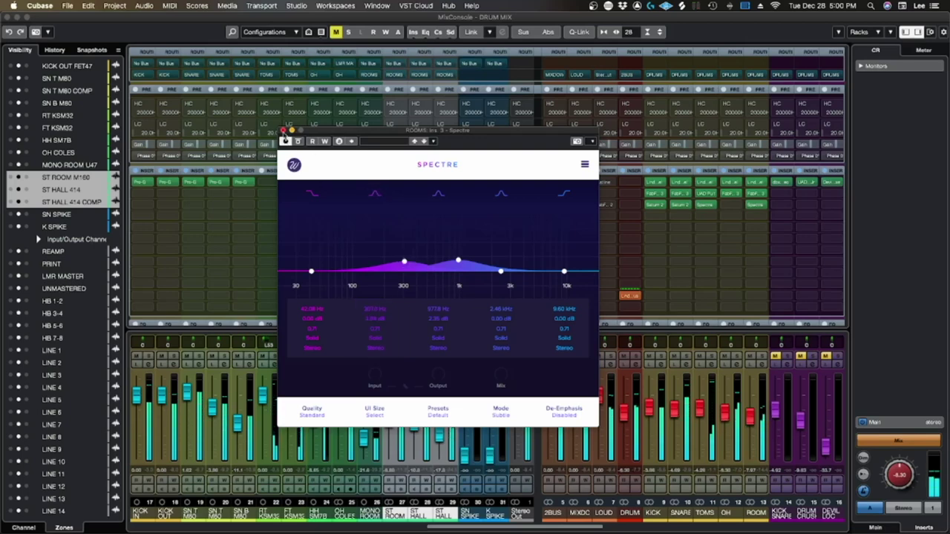
click(282, 131)
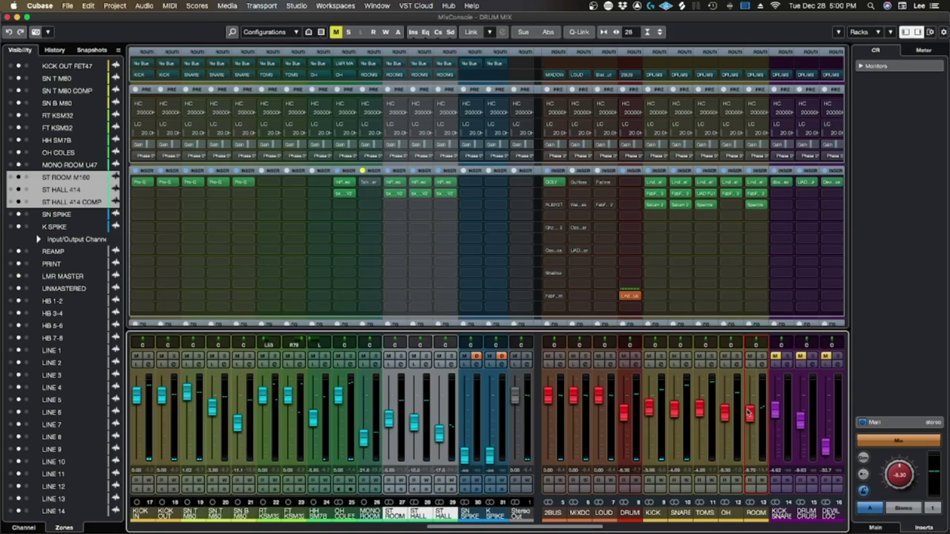
Pull the KICK SNARE CRUSH, DRUM CRUSH and DEVIL LOC faders all the way down, and open dbx-160 on KICK SNARE CRUSH
drag(776, 412, 778, 460)
drag(800, 429, 826, 455)
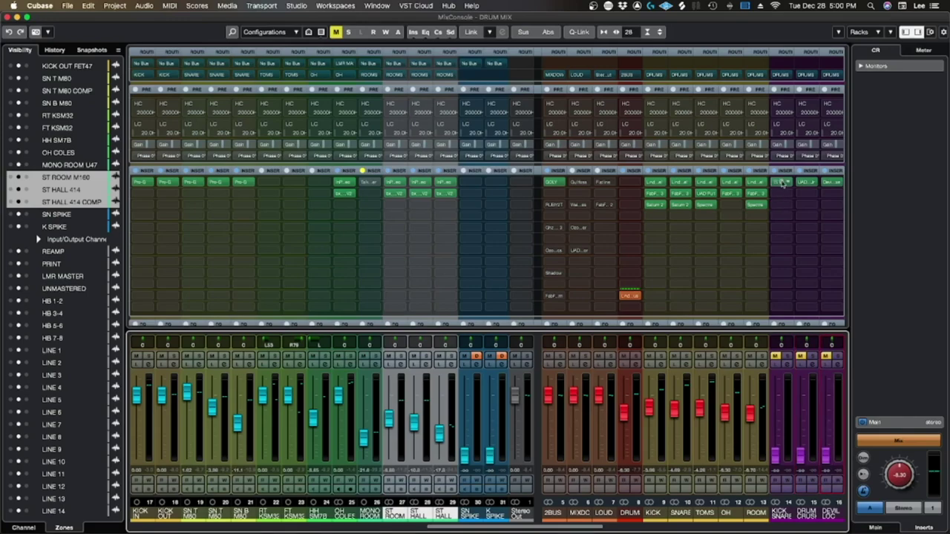
click(781, 184)
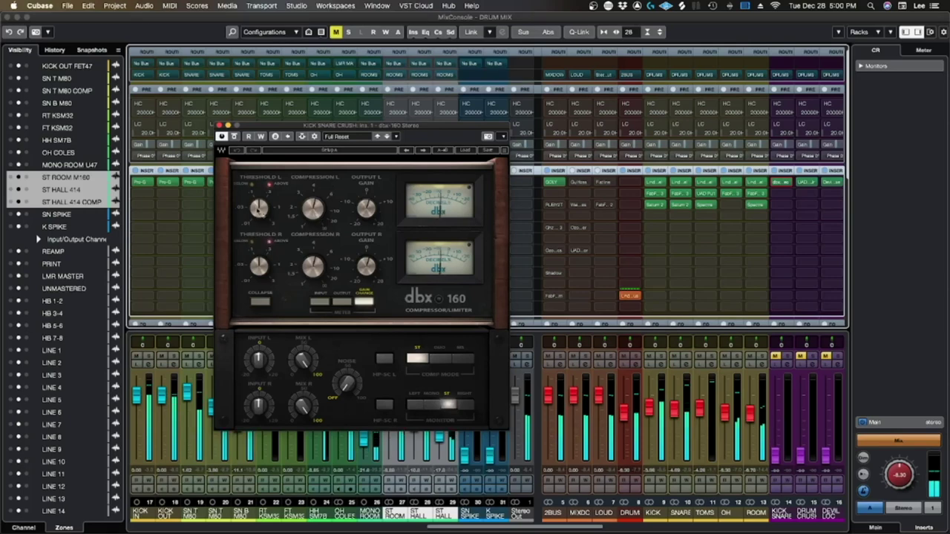
Solo KICK SNARE CRUSH, raise its fader to blend in the compressed signal, and clear the solo to hear it with the full kit
click(788, 357)
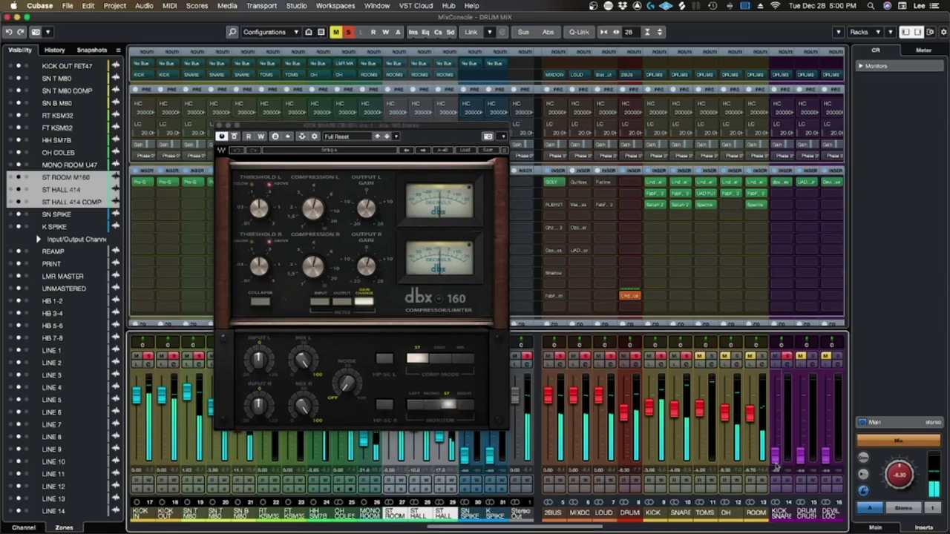
drag(776, 429, 772, 416)
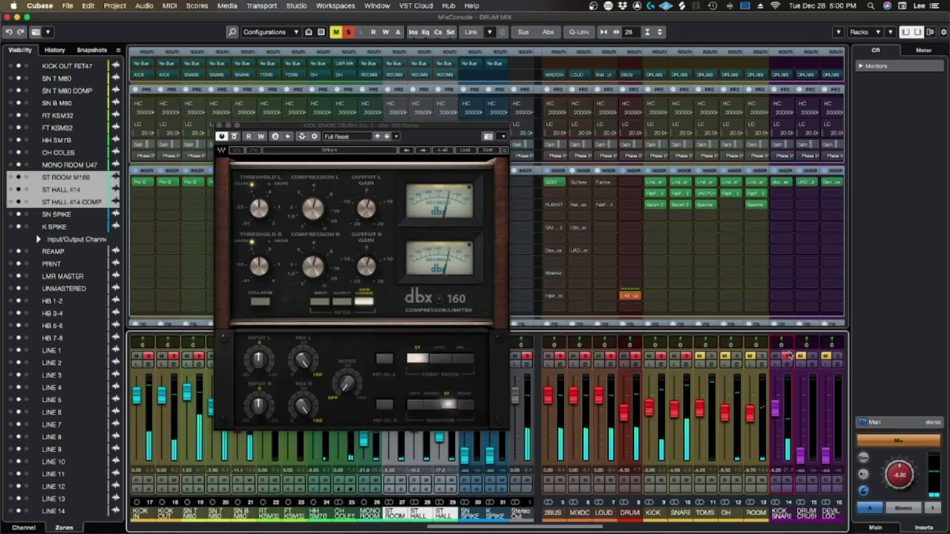
click(789, 357)
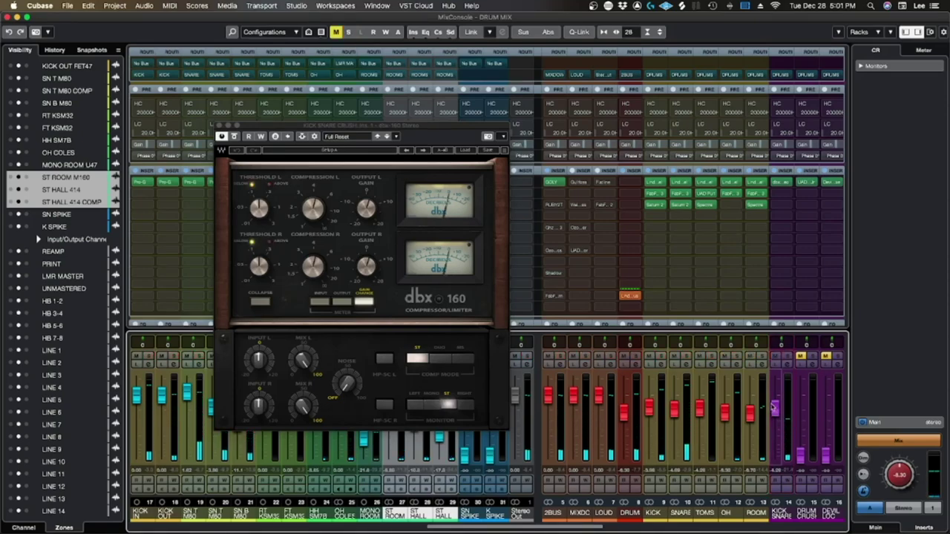
key(F3)
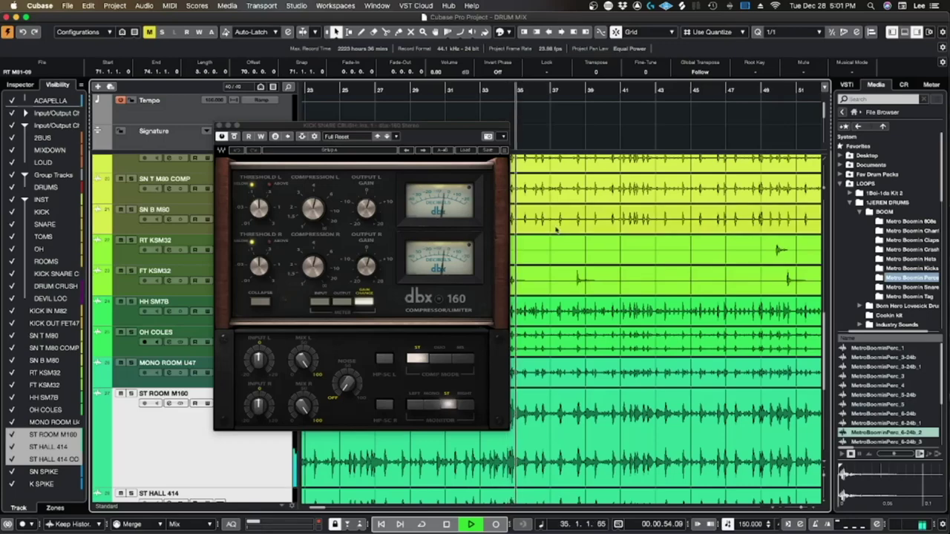
key(F3)
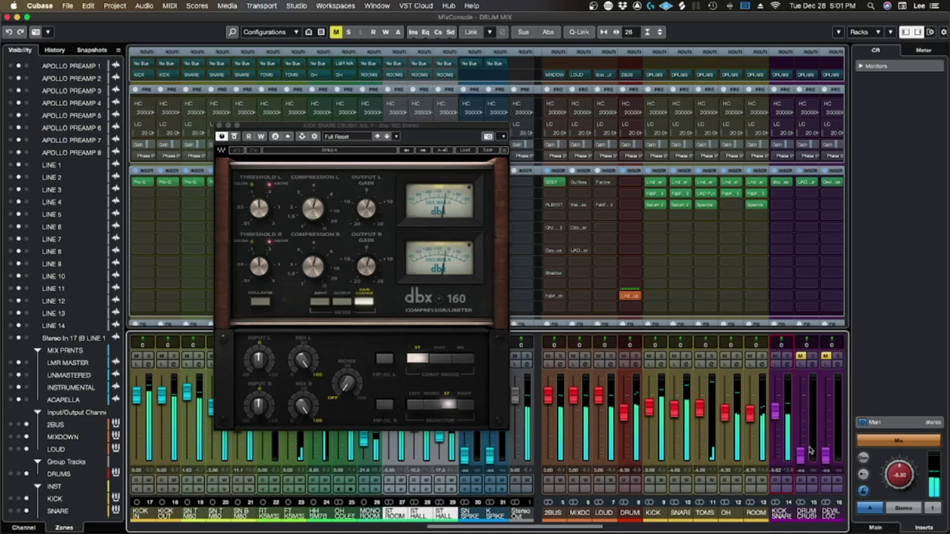
Solo the DRUM CRUSH channel, open its UAD FATSO Jr, and close the dbx-160 window
click(809, 357)
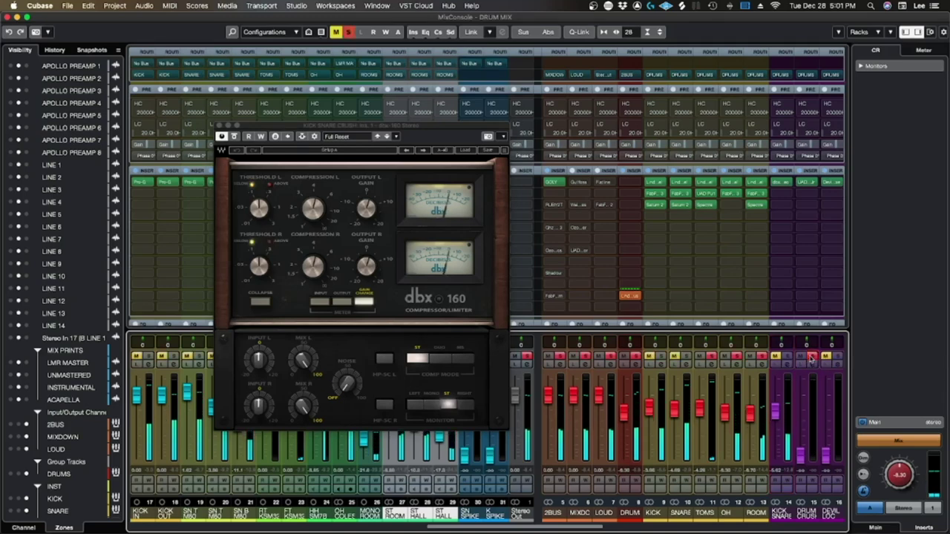
click(807, 182)
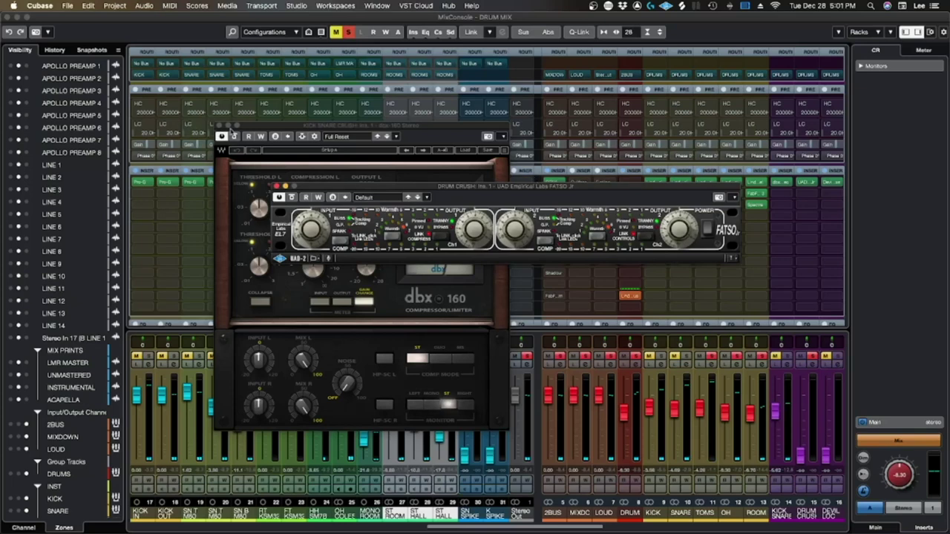
click(219, 126)
drag(443, 190, 405, 185)
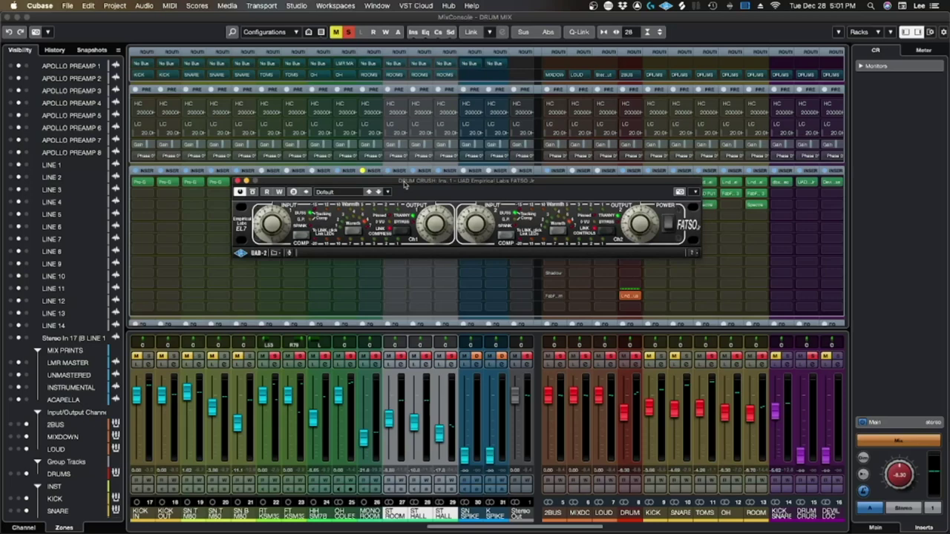
drag(405, 185, 431, 187)
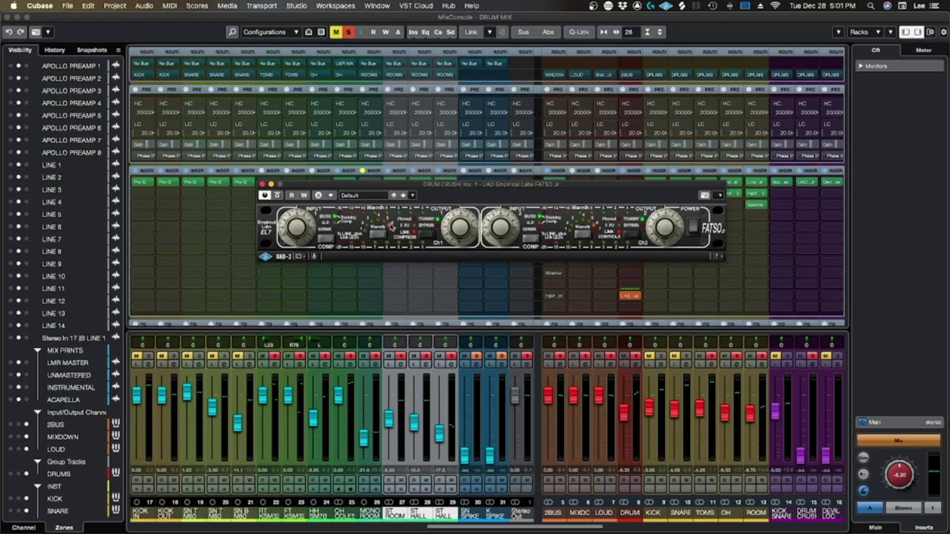
Raise the soloed DRUM CRUSH fader during playback, clear the solo to hear the full kit, and trim the ROOMS fader slightly down
click(465, 371)
key(space)
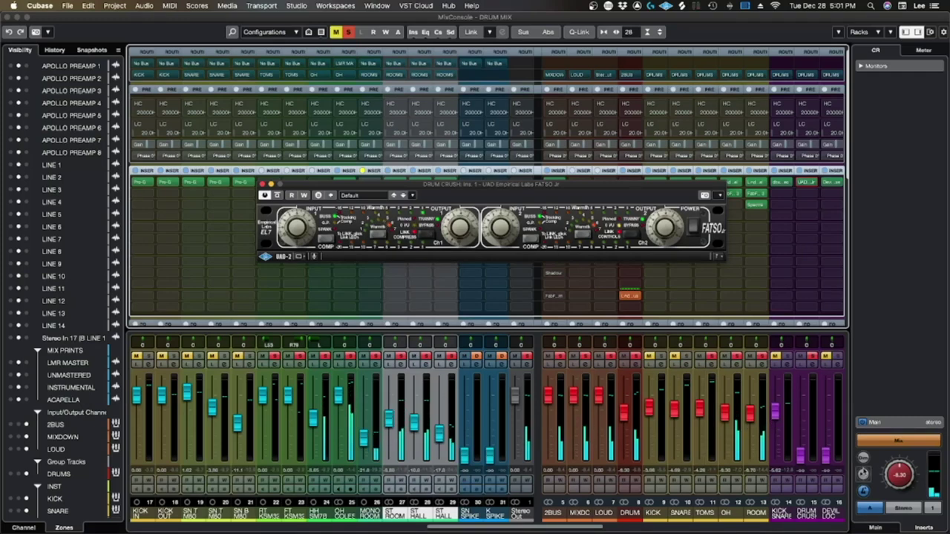
click(799, 432)
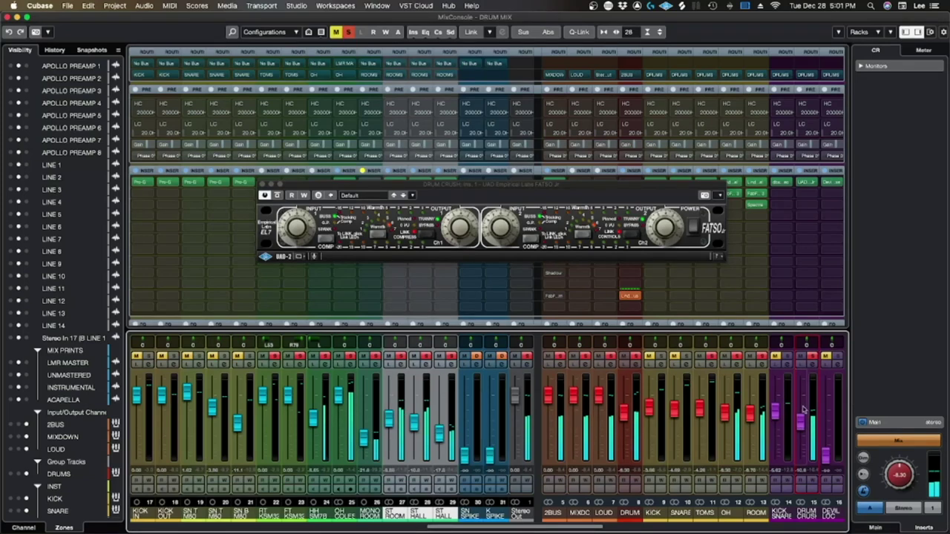
click(812, 357)
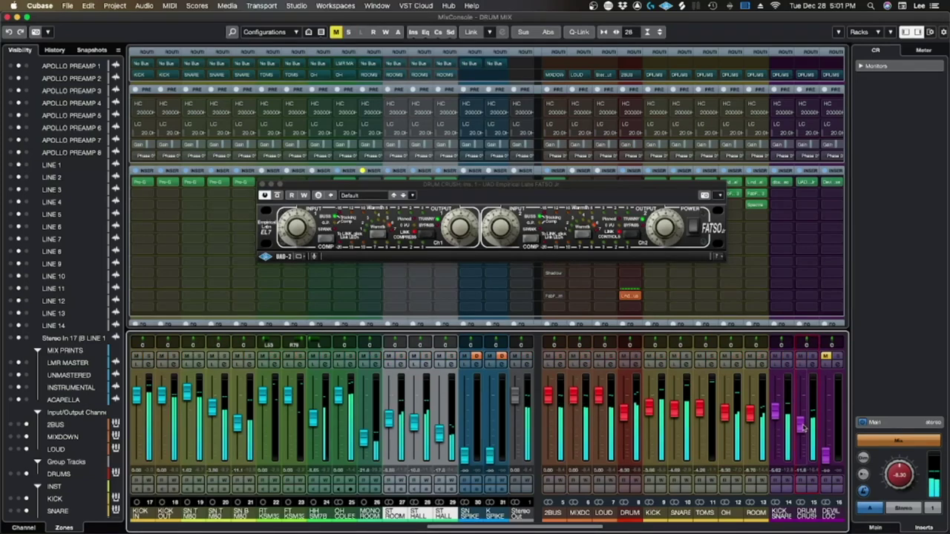
click(751, 420)
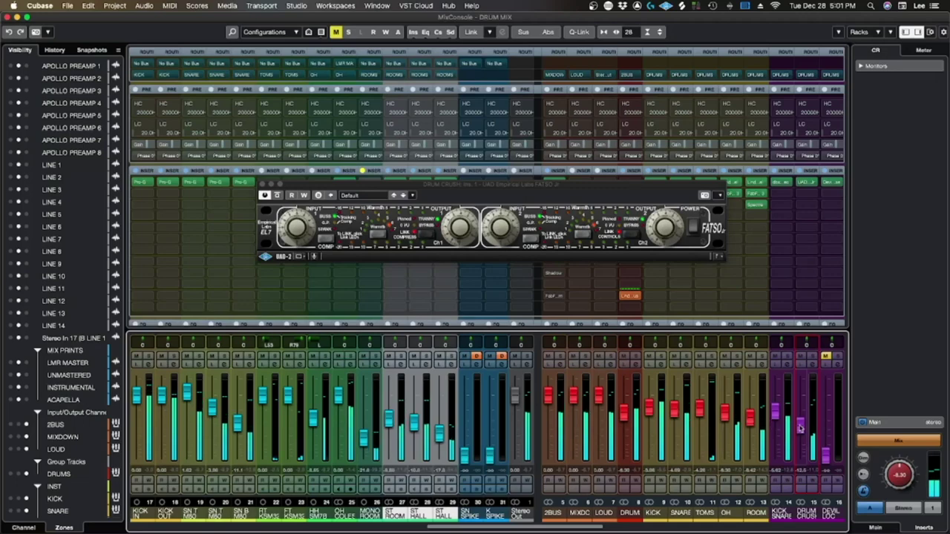
Play the kit from the tom fill at bar 71 and fine-tune the DRUM CRUSH and SNARE group faders
key(F3)
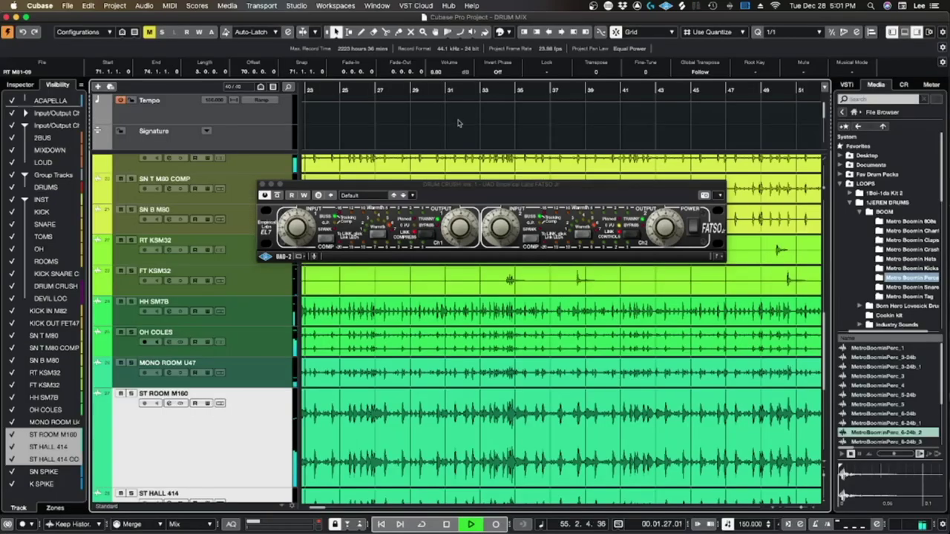
click(351, 90)
scroll(616, 353, right, 15)
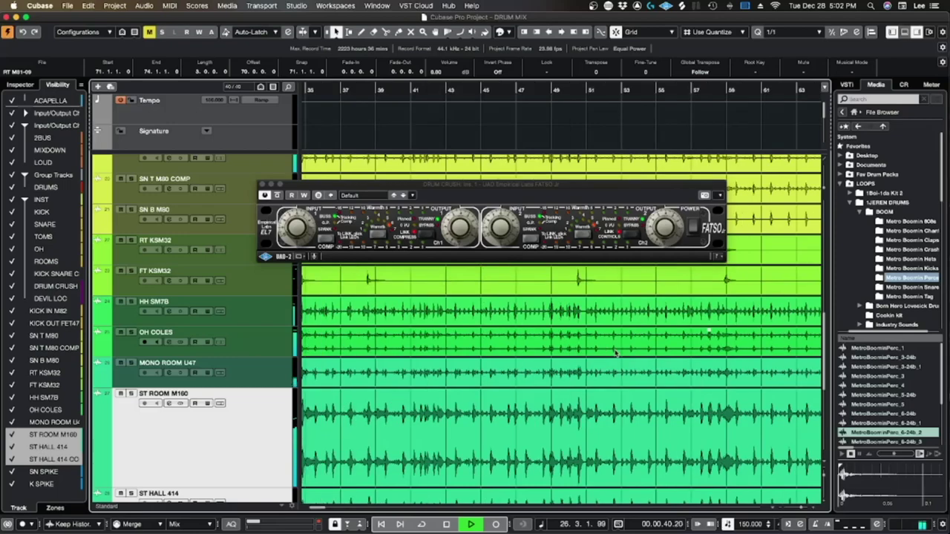
click(420, 90)
key(F3)
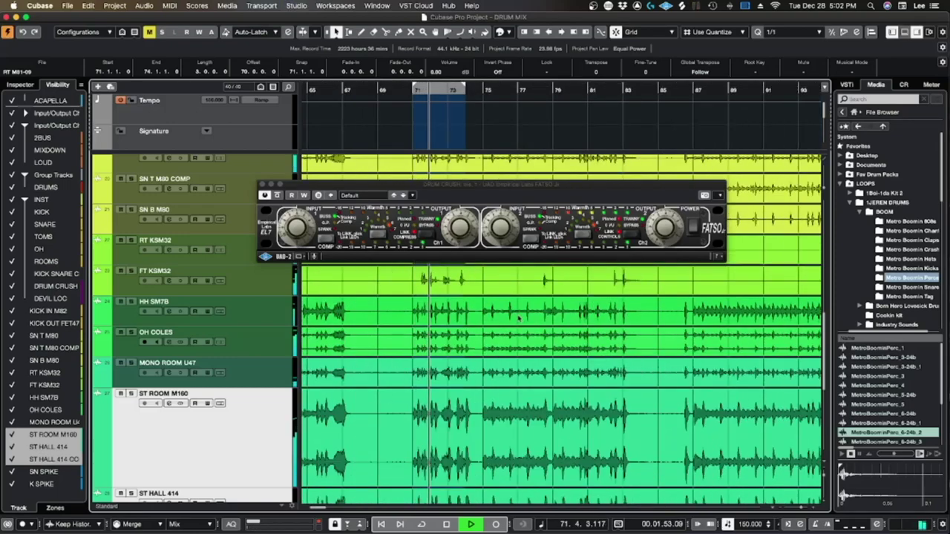
click(799, 425)
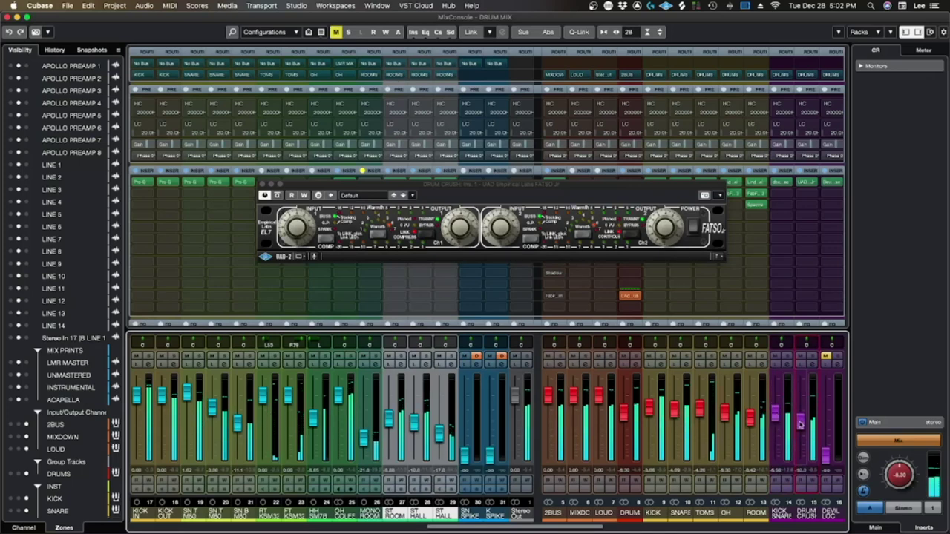
click(674, 410)
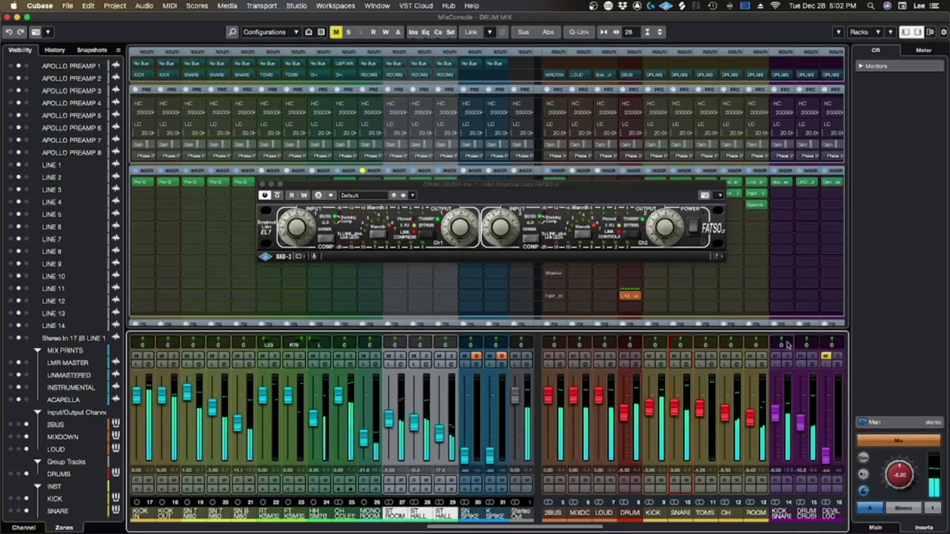
Unmute DEVIL LOC, raise its fader from the bottom, and open the channel's Devil-Loc Deluxe plug-in
click(826, 357)
drag(825, 455, 824, 443)
key(F3)
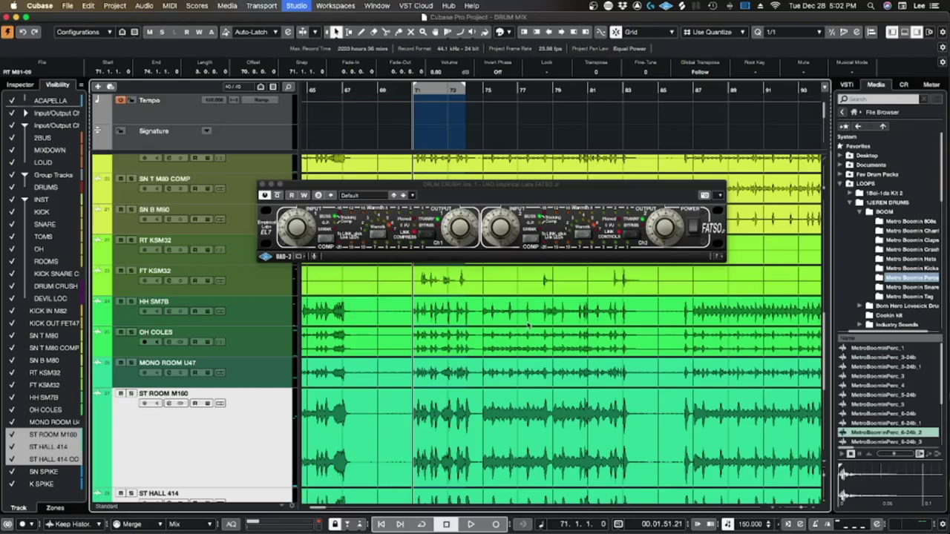
key(F3)
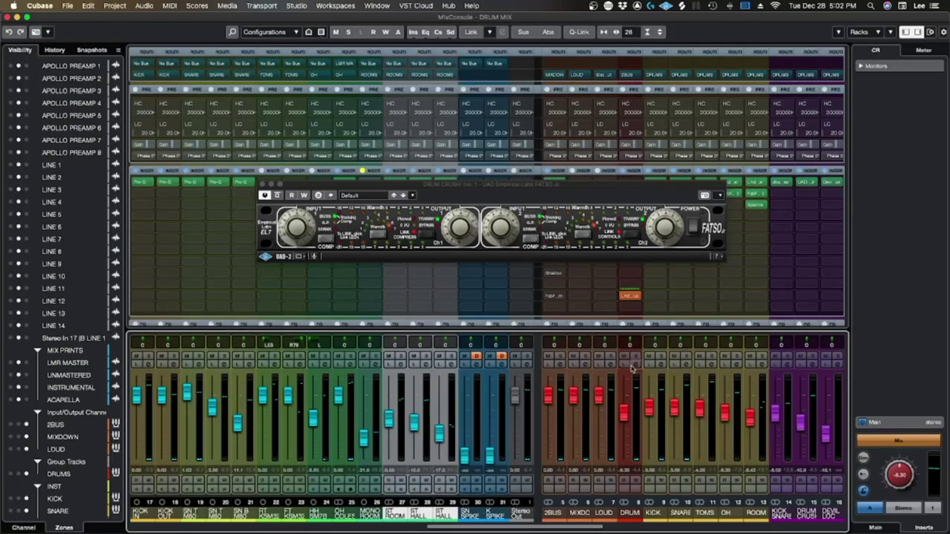
click(825, 182)
drag(324, 171, 361, 175)
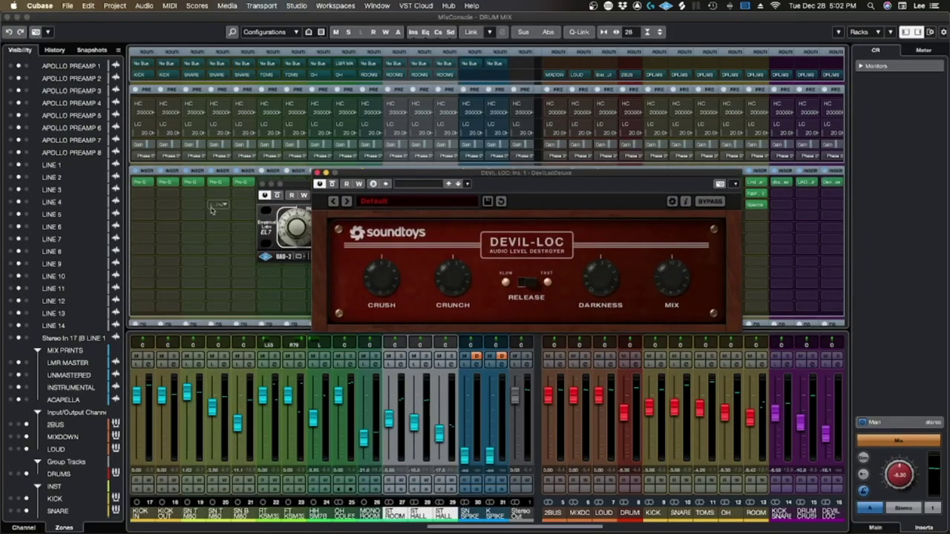
drag(463, 173, 399, 171)
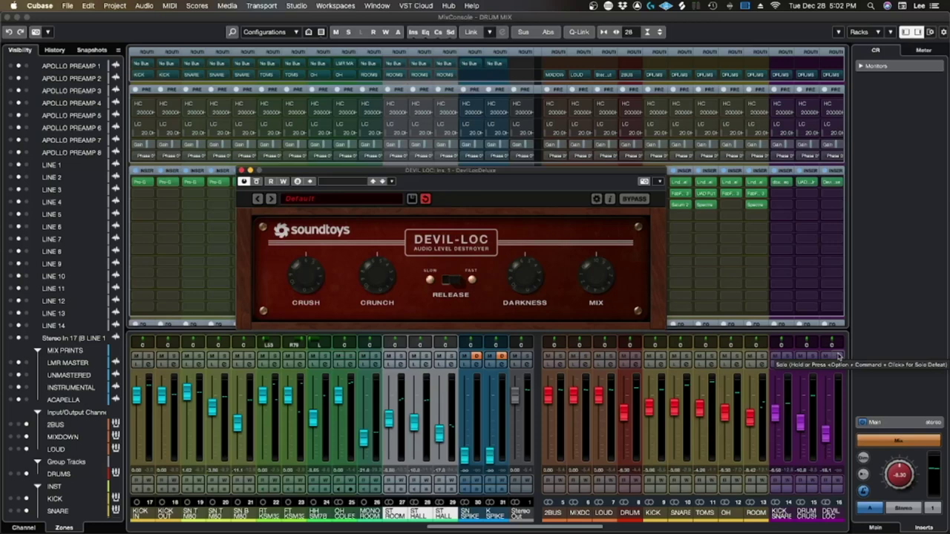
Check the send feeding DEVIL LOC, blend its fader in against the full kit during playback, and close Devil-Loc
scroll(844, 261, down, 5)
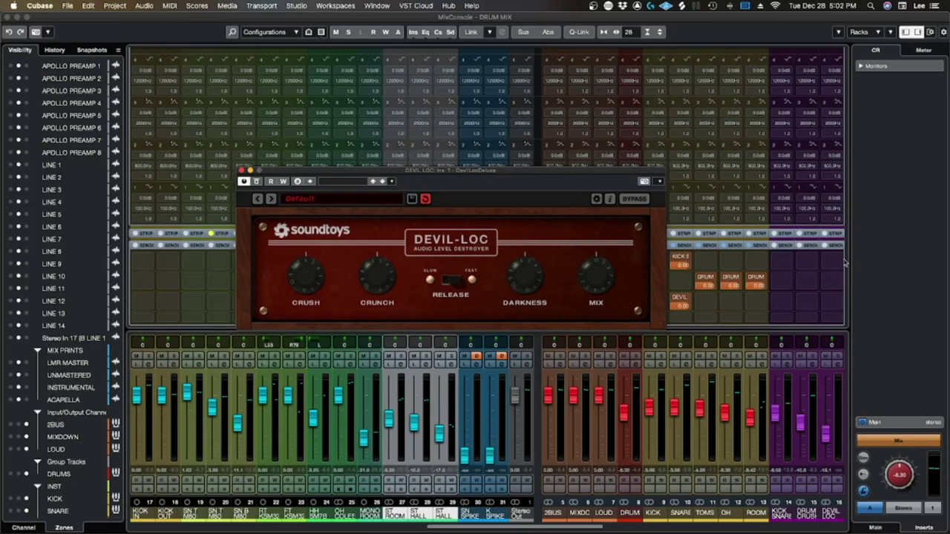
drag(552, 176, 548, 151)
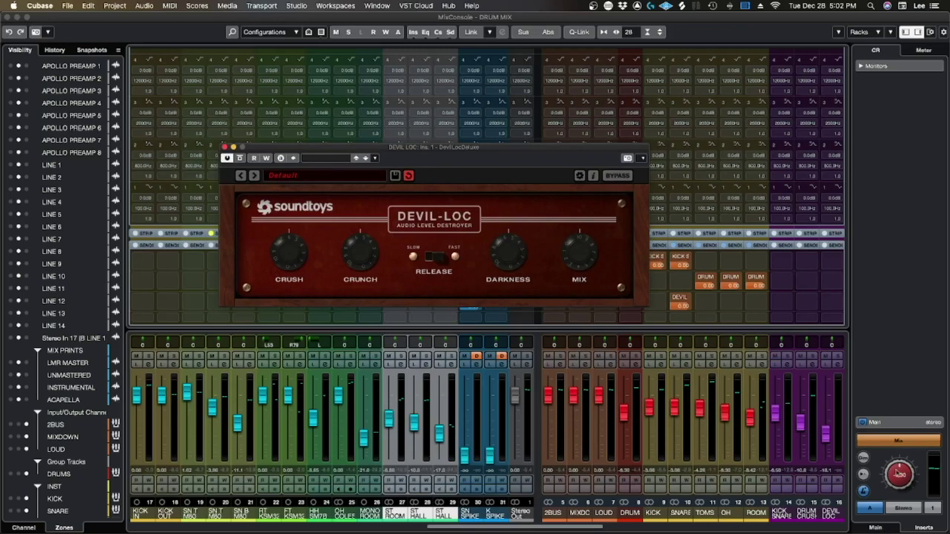
click(837, 357)
click(837, 357)
mouse_move(826, 436)
mouse_down()
mouse_move(826, 423)
mouse_move(827, 432)
mouse_up()
key(space)
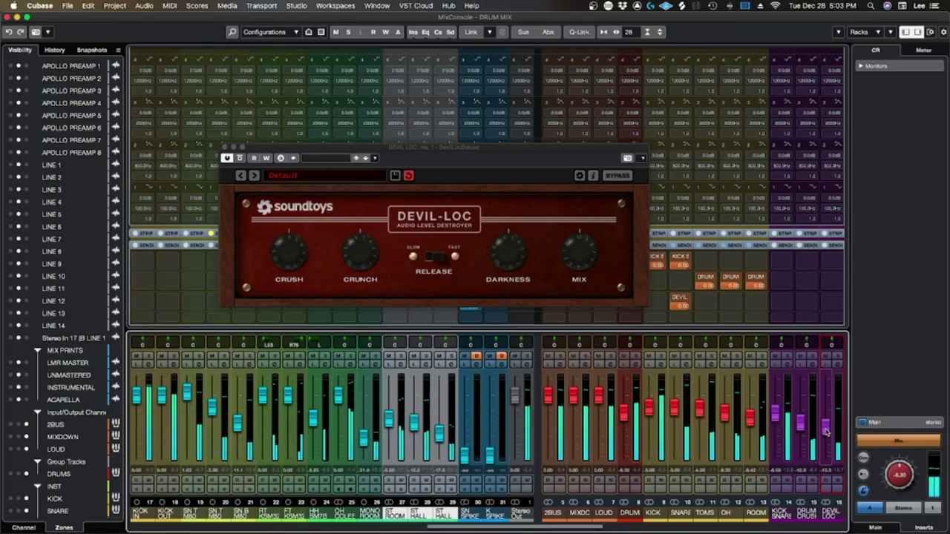
drag(826, 430, 829, 438)
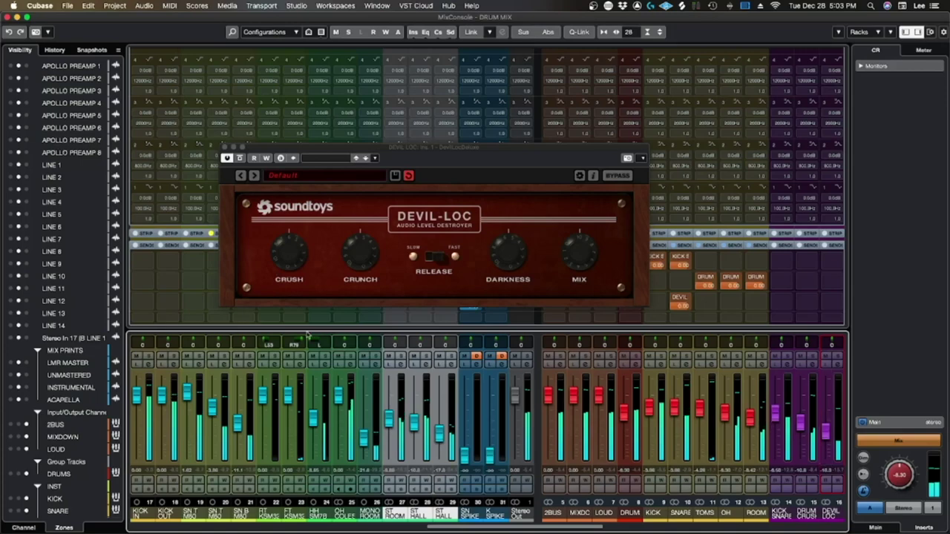
click(226, 148)
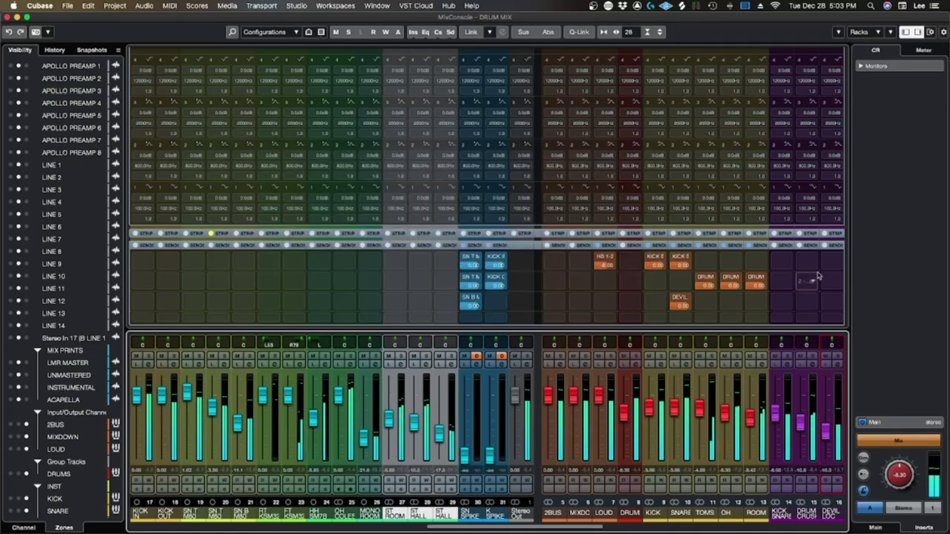
Insert Neutron 3 Transient Shaper in slot 4 of the KICK group
scroll(844, 272, up, 5)
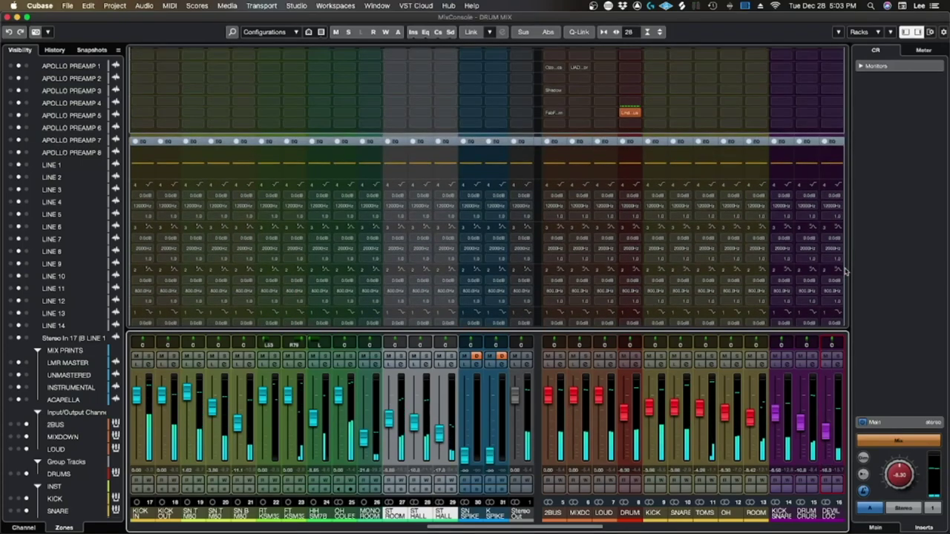
scroll(844, 272, up, 5)
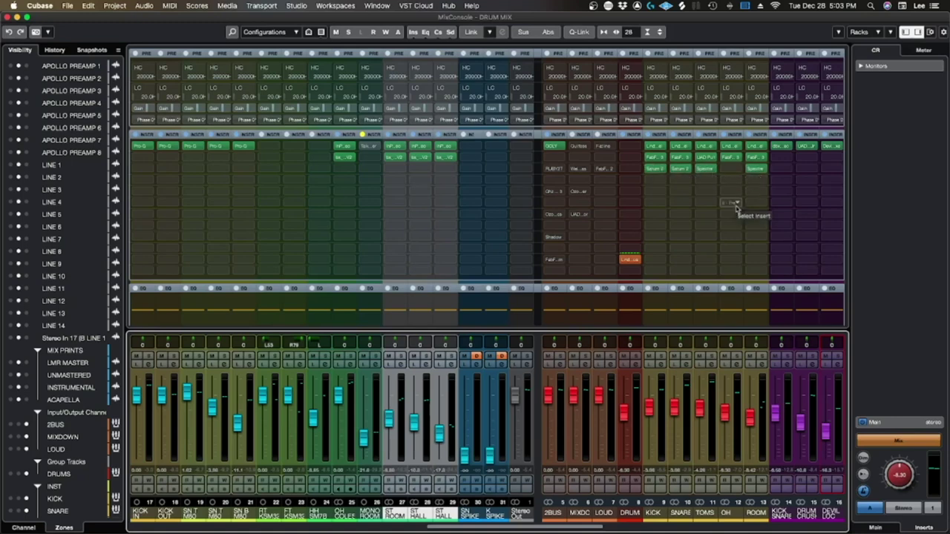
click(658, 183)
text(trans)
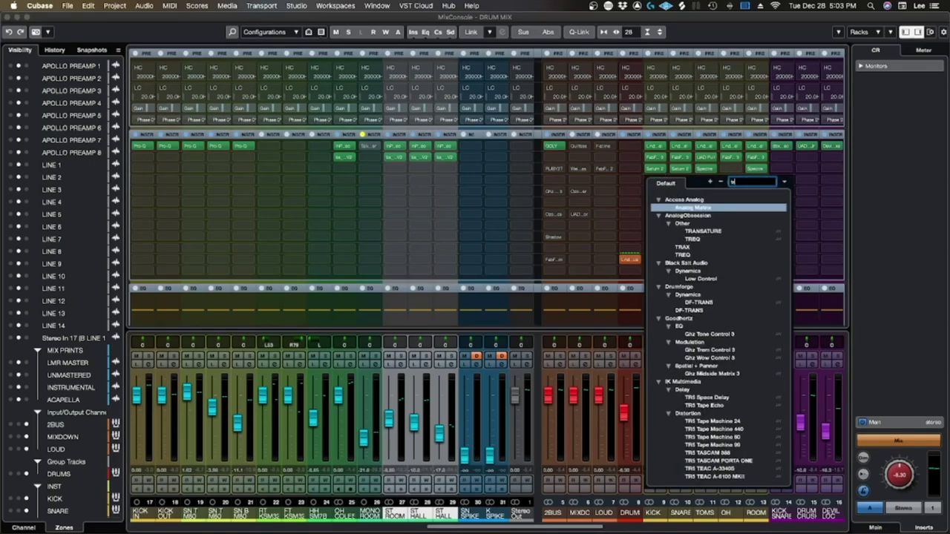
click(750, 279)
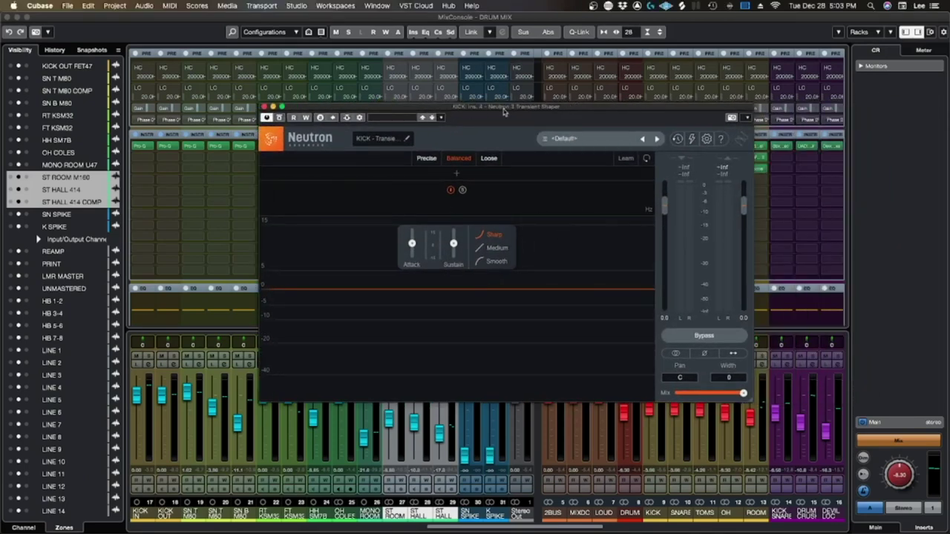
drag(503, 111, 488, 111)
Move the playback position to bar 32 in the project timeline, keeping the transient shaper window clear of the ruler
key(F3)
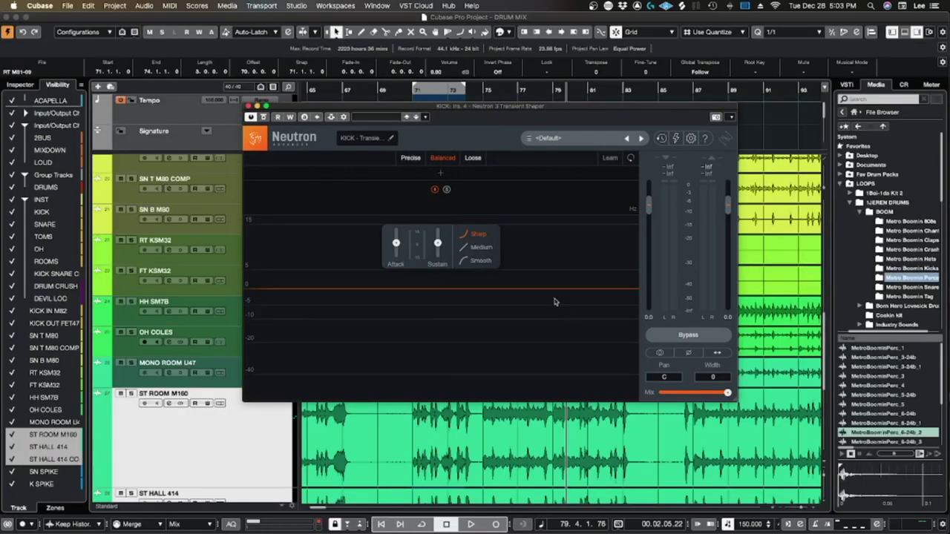
drag(458, 116, 463, 210)
scroll(529, 175, left, 3)
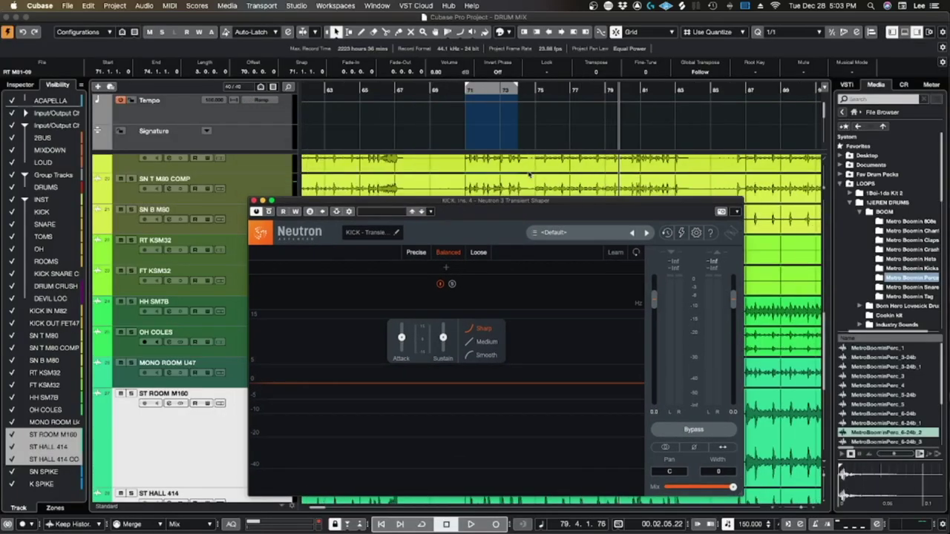
scroll(530, 176, left, 10)
click(461, 90)
drag(520, 205, 528, 164)
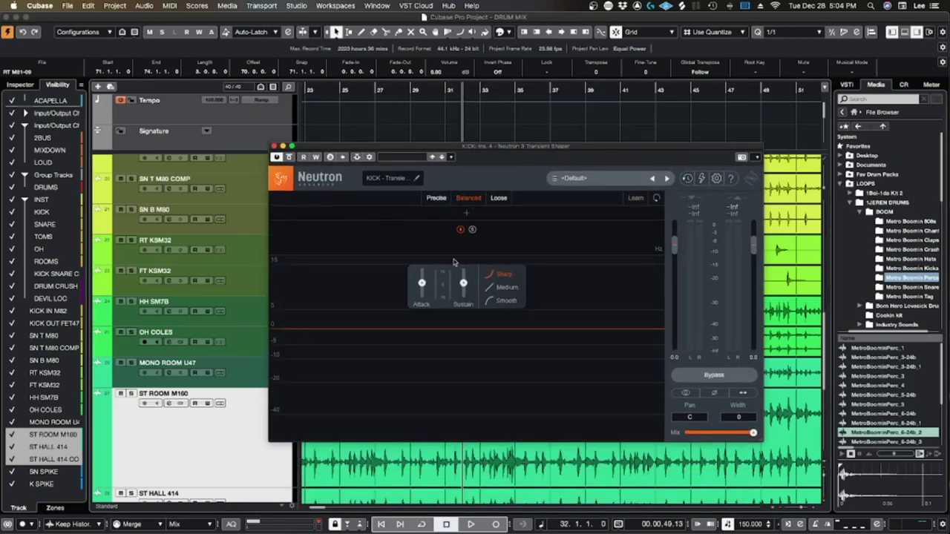
Raise the kick transient shaper's Attack slightly and lower its Sustain slightly while listening, and close the plug-in
key(space)
drag(422, 285, 420, 281)
key(space)
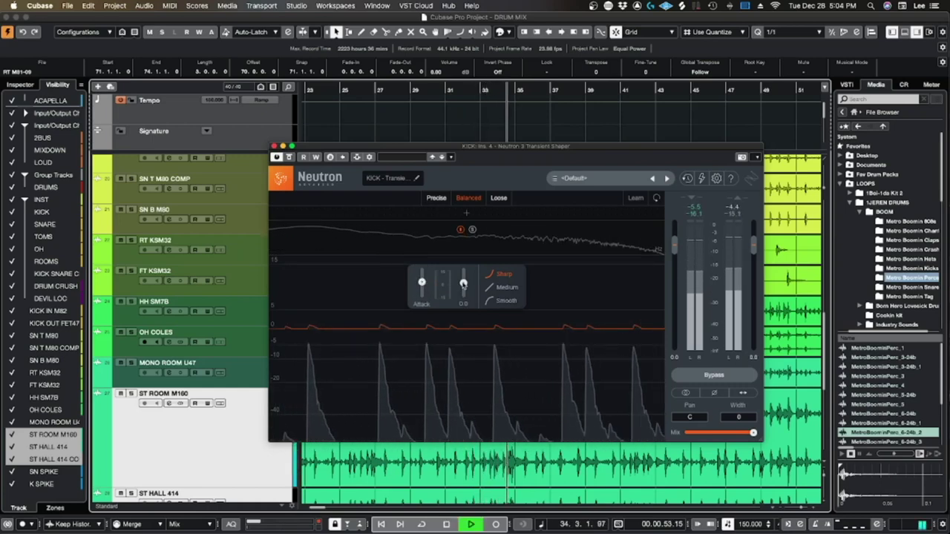
key(space)
drag(464, 292, 463, 290)
key(space)
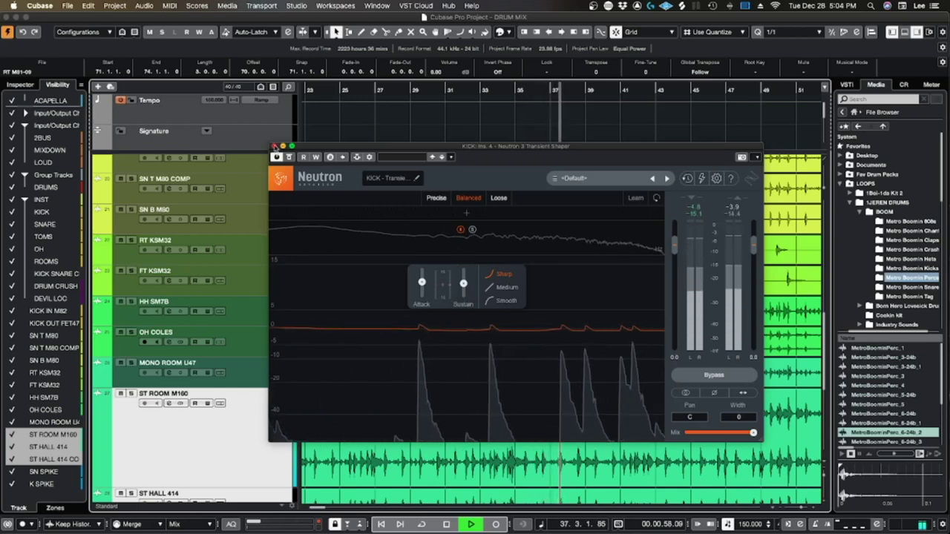
click(274, 146)
Lower the DEVIL LOC fader in the MixConsole and fine-balance the SNARE, ROOMS and OH group faders with it
key(F3)
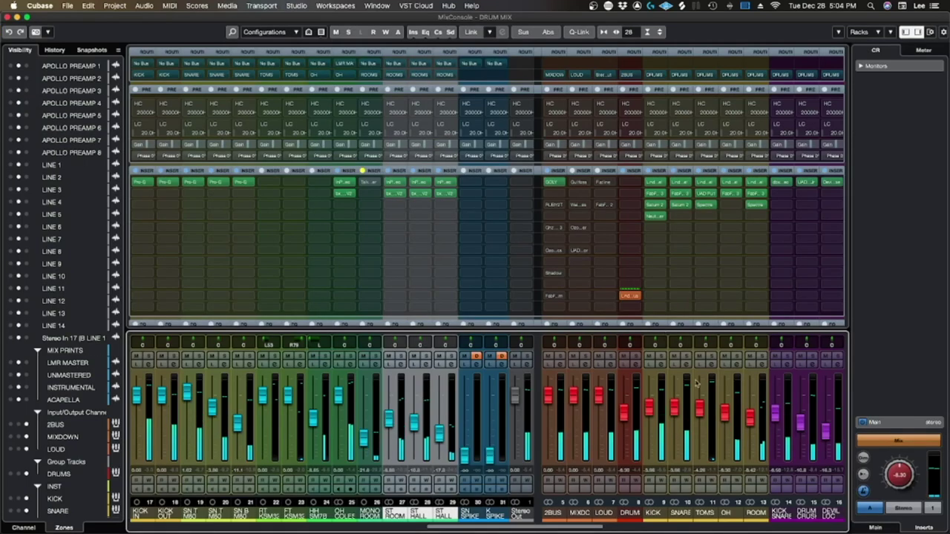
drag(825, 433, 826, 436)
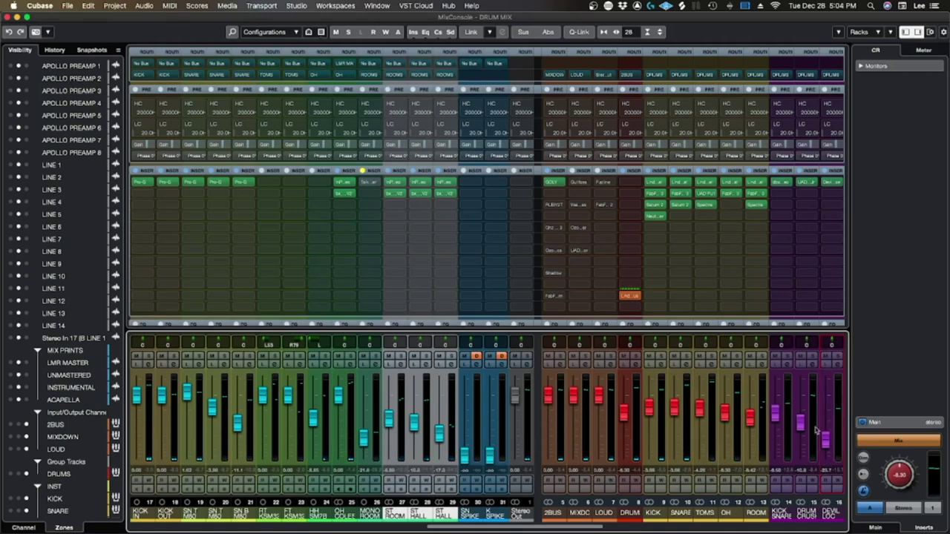
click(675, 410)
click(824, 439)
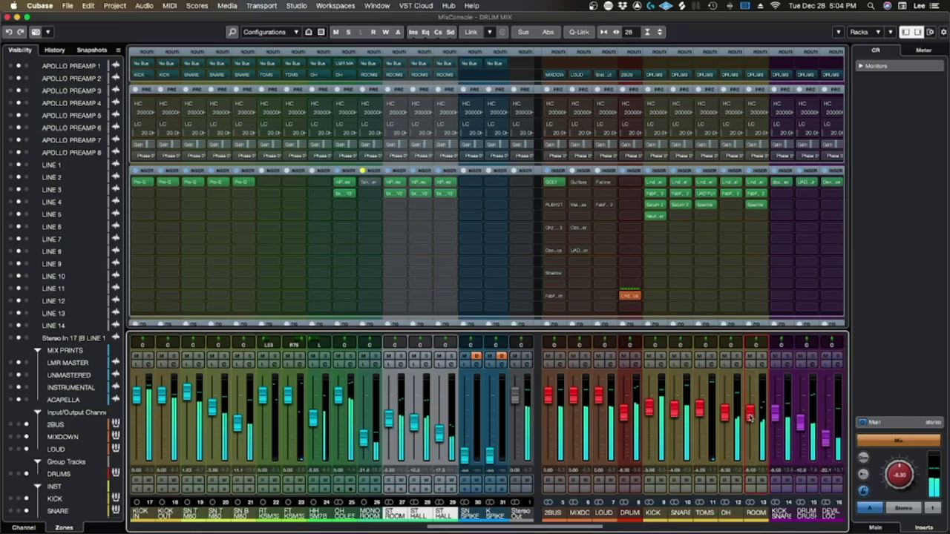
click(724, 413)
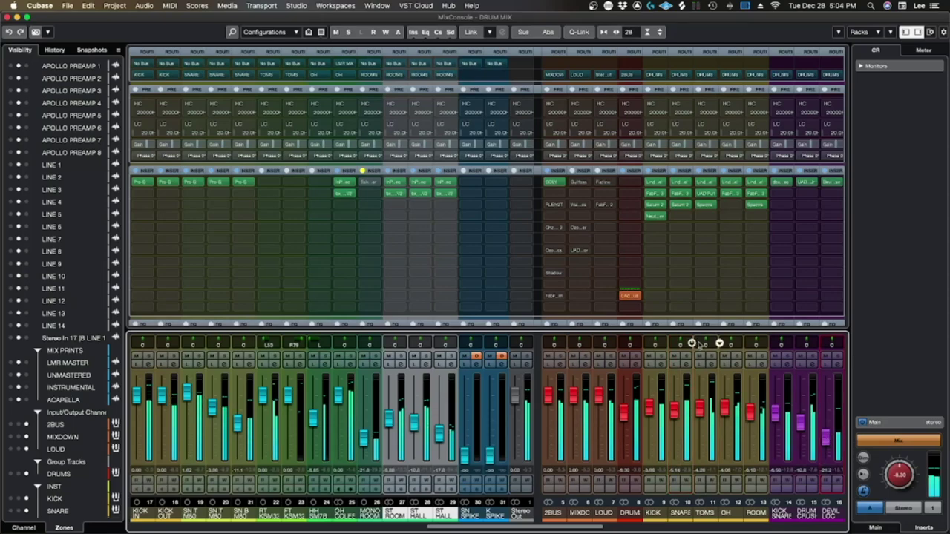
Insert Neutron 3 Transient Shaper in slot 4 of the SNARE group, raise its Attack to about 3.0, slightly lower its Sustain and close it
key(F3)
scroll(677, 309, right, 5)
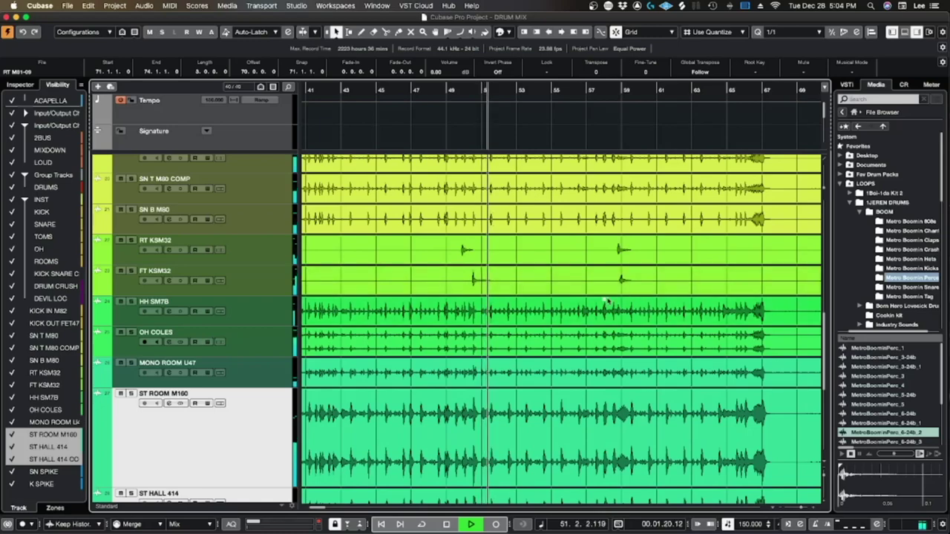
key(F3)
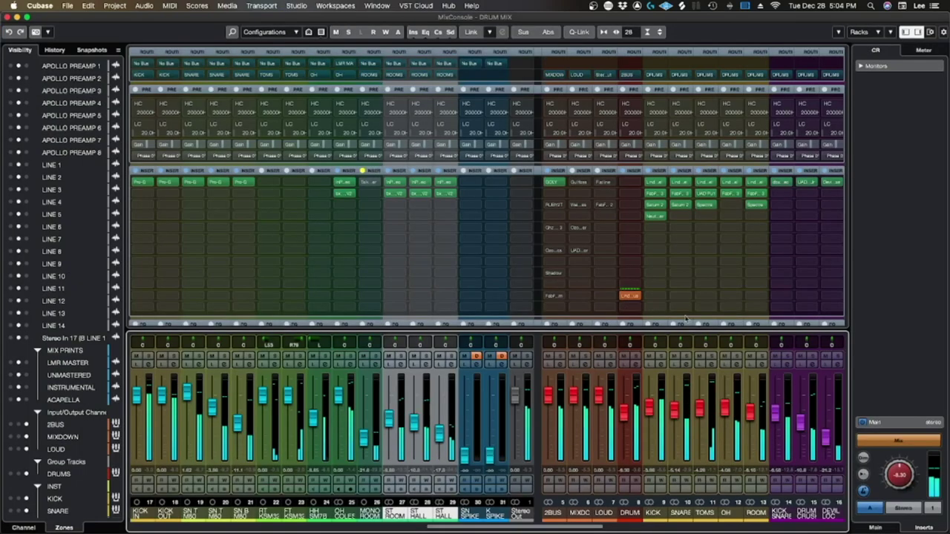
click(681, 216)
text(trans)
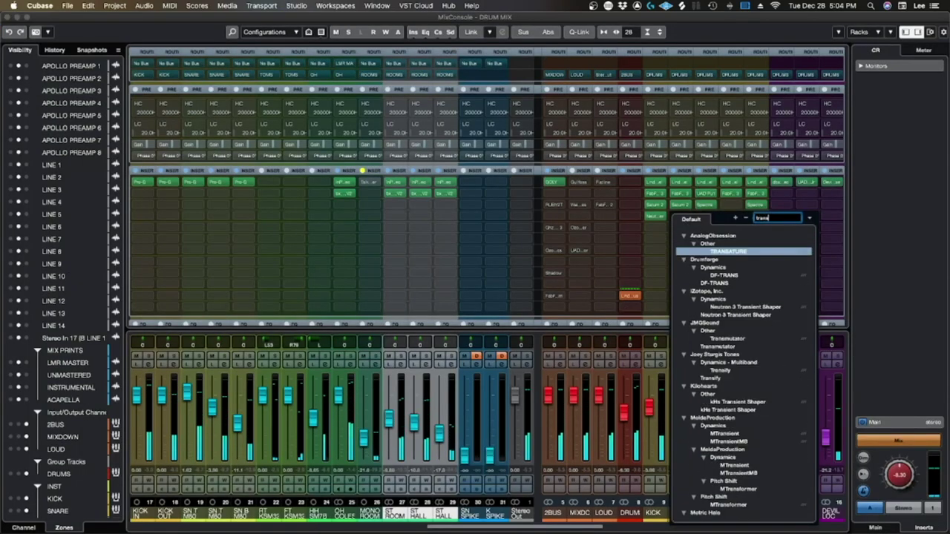
click(739, 307)
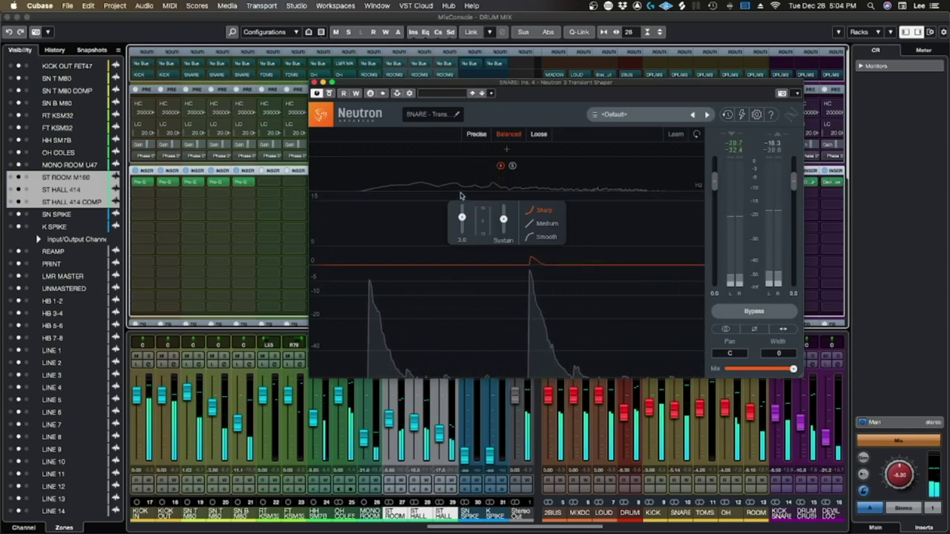
drag(505, 234, 507, 247)
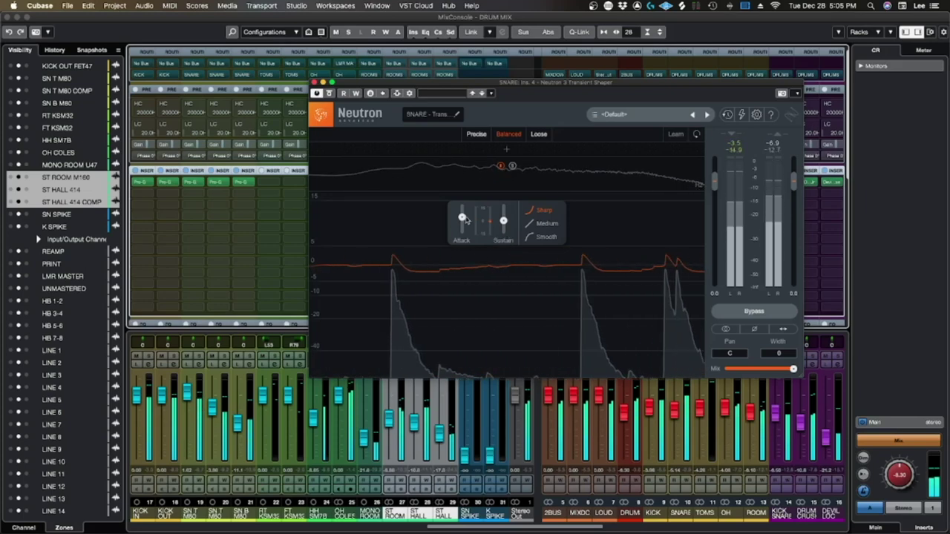
key(super+w)
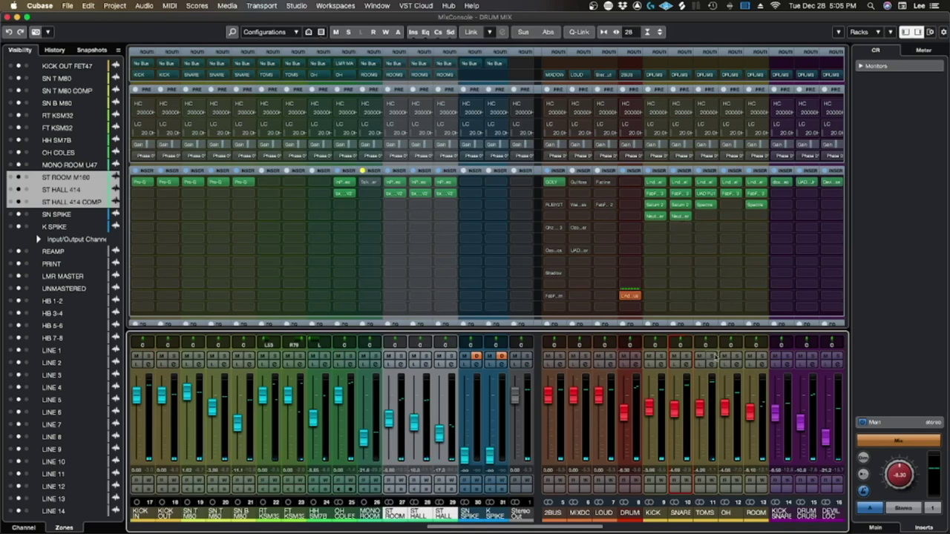
Insert Neutron 3 Transient Shaper in slot 4 of the TOMS group
click(707, 216)
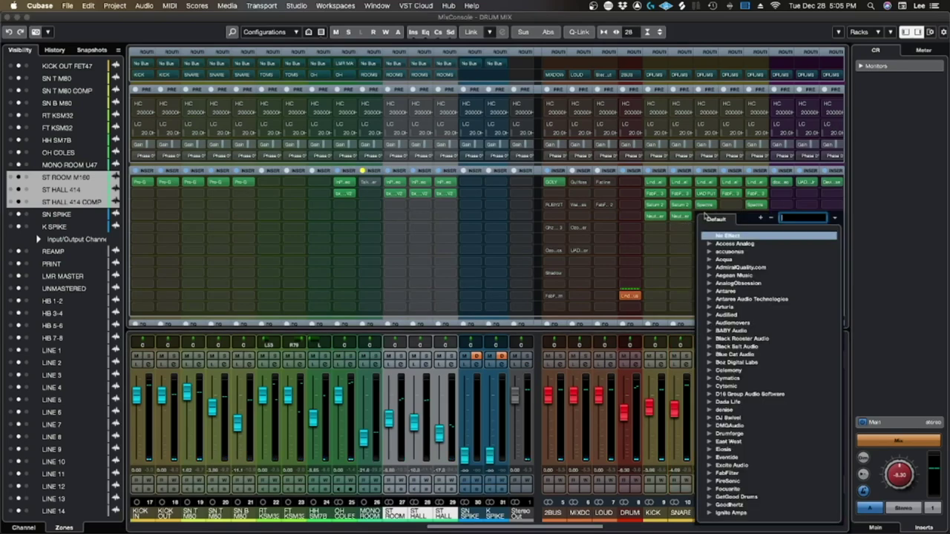
text(trans)
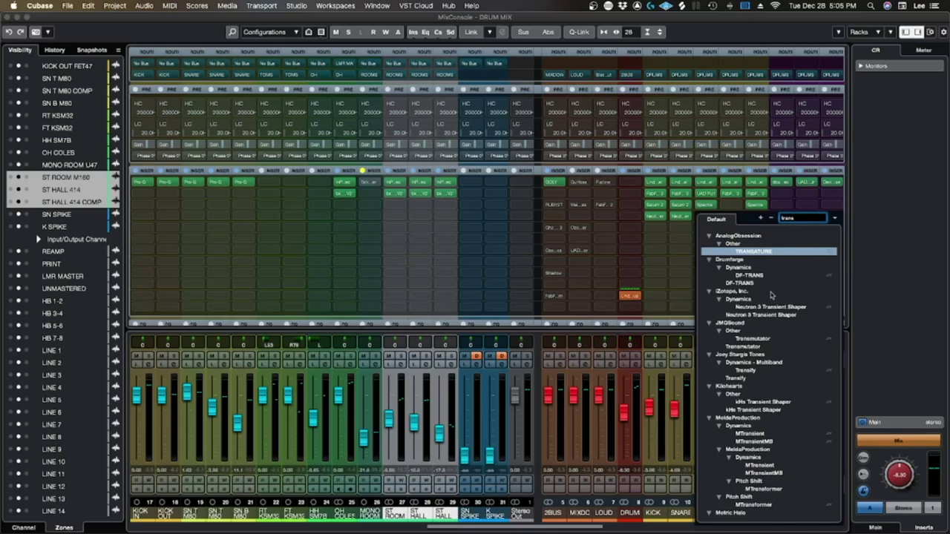
click(780, 307)
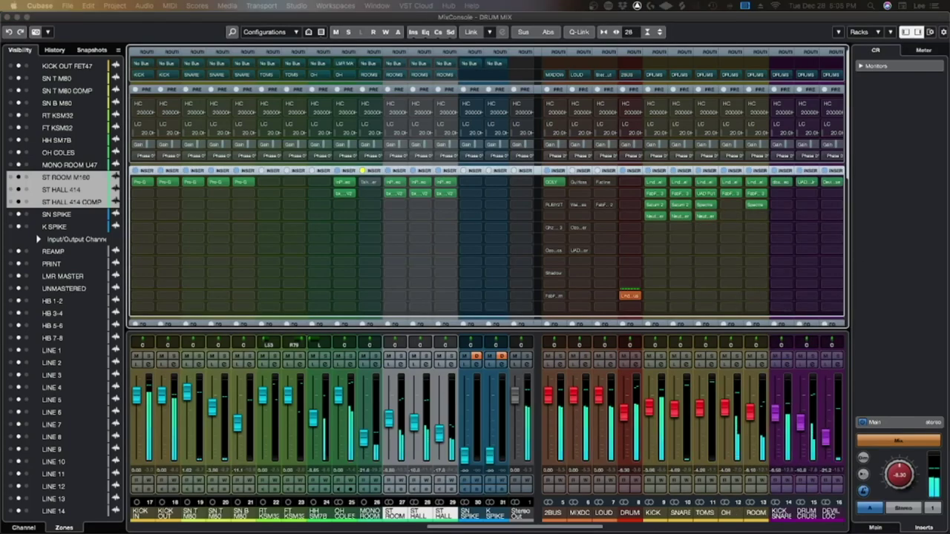
Loop playback over the RT KSM32 tom fill event starting at bar 71, keeping the plug-in window clear of it
key(F3)
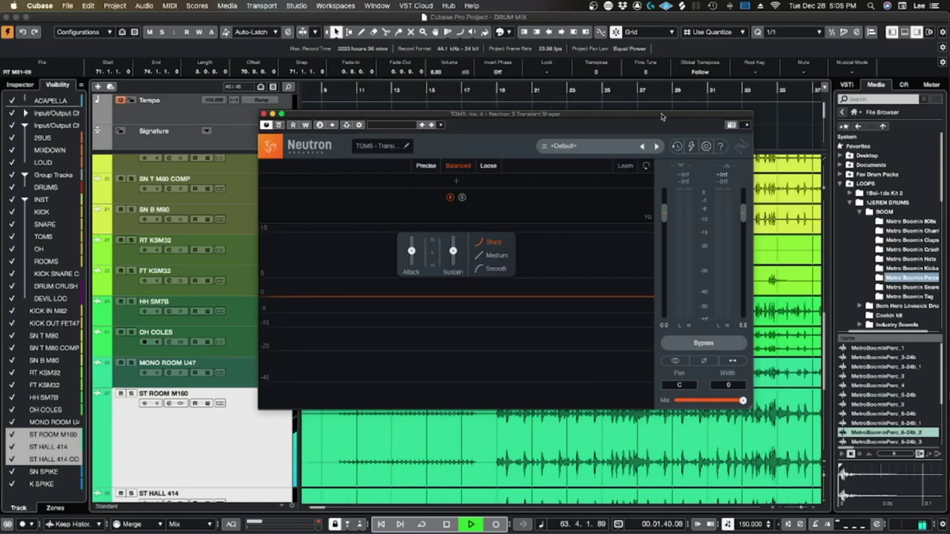
drag(661, 114, 300, 108)
click(689, 252)
key(shift+g)
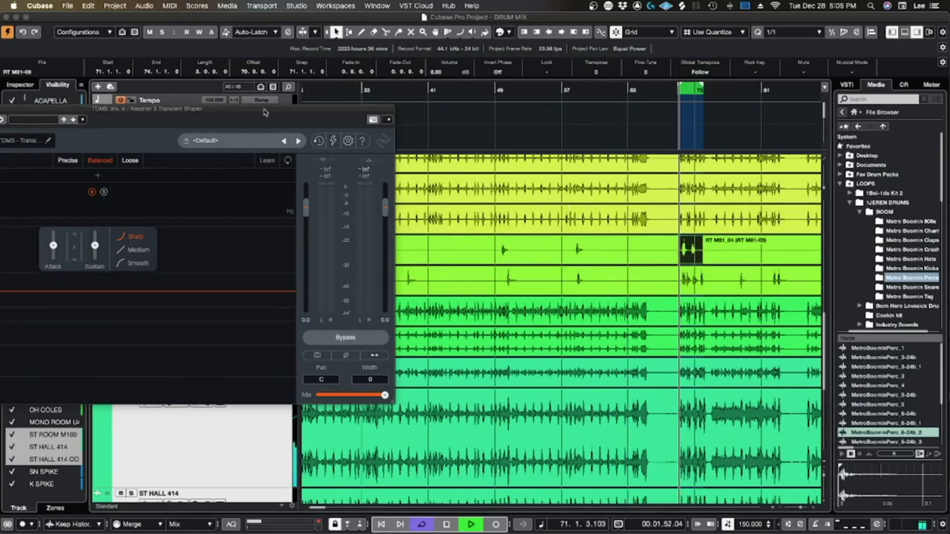
Raise the toms transient shaper's Attack to about 2.0, lower its Sustain slightly while listening, and close the plug-in
drag(263, 112, 620, 118)
drag(409, 240, 449, 260)
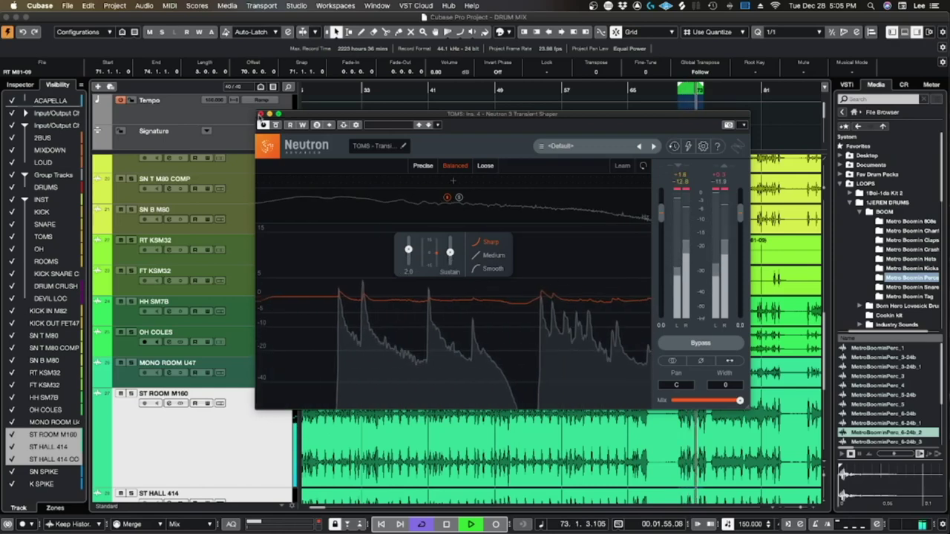
click(259, 115)
Insert JST Clip in slot 5 of the TOMS group and adjust its main clipping knob
key(F3)
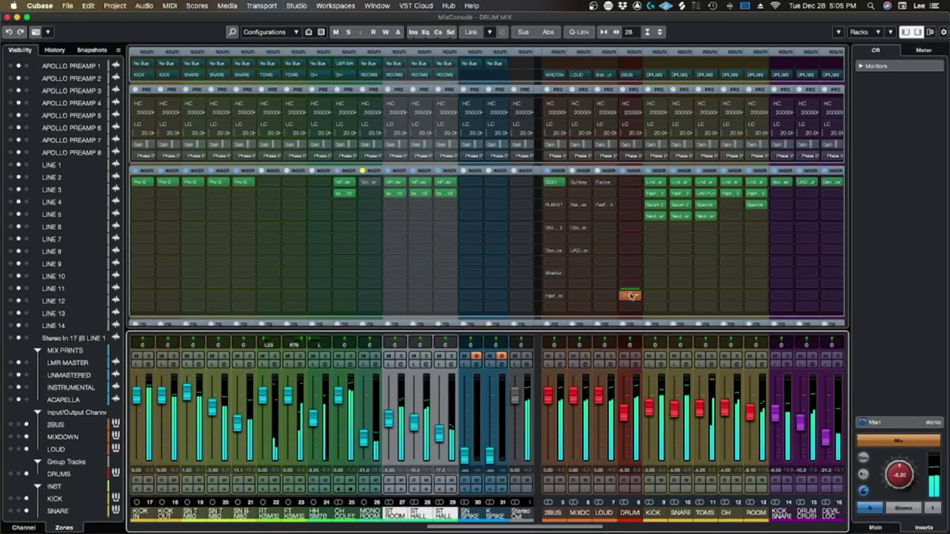
click(711, 229)
text(js)
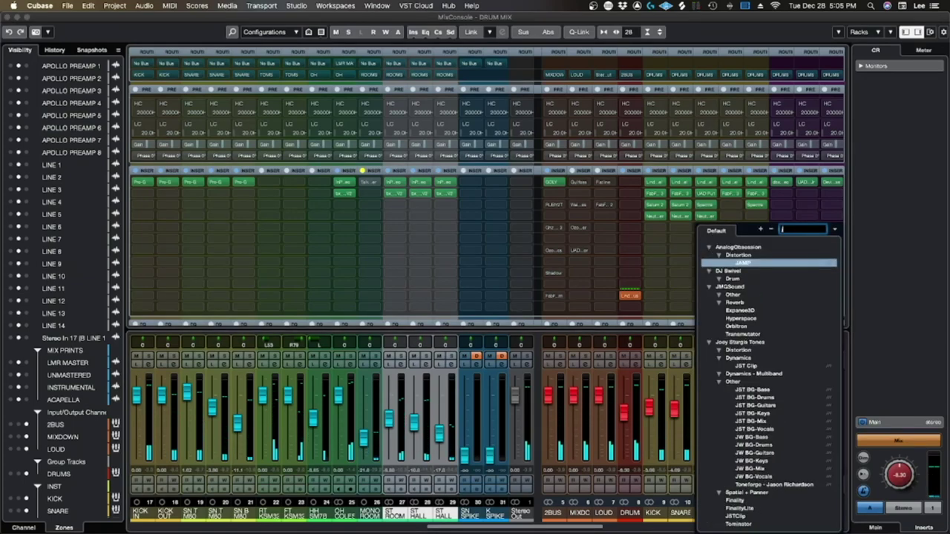
click(753, 264)
drag(417, 255, 416, 253)
Lower the TOMS group fader to about -7 dB and fine-adjust the OH group fader during playback
click(699, 406)
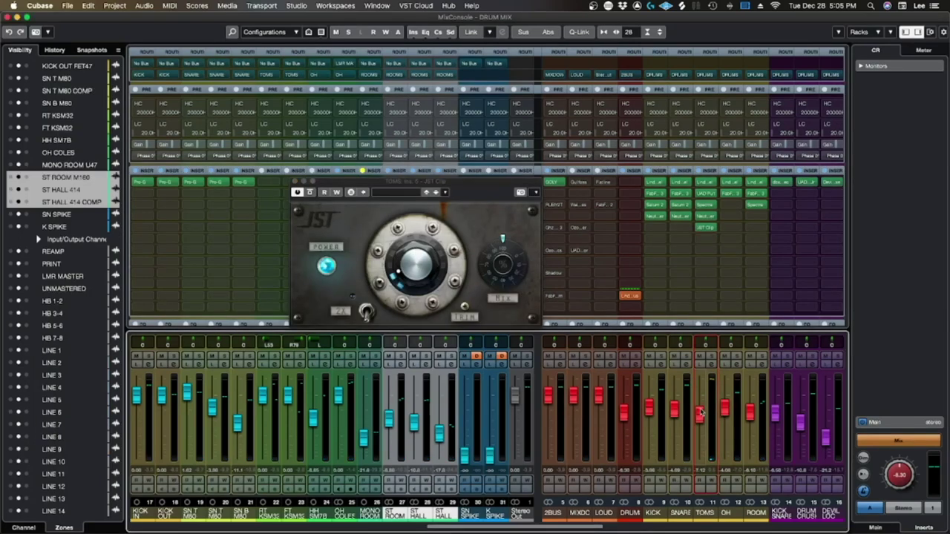
key(space)
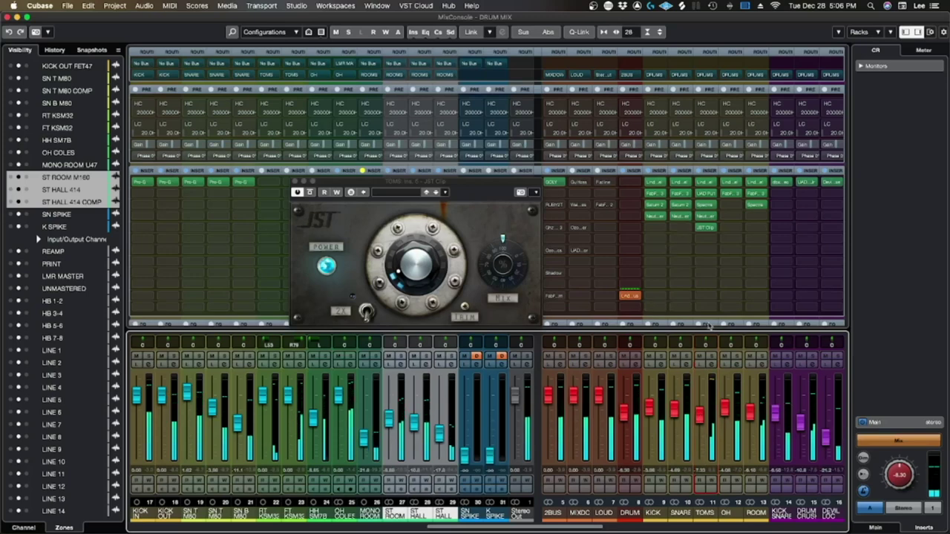
click(723, 407)
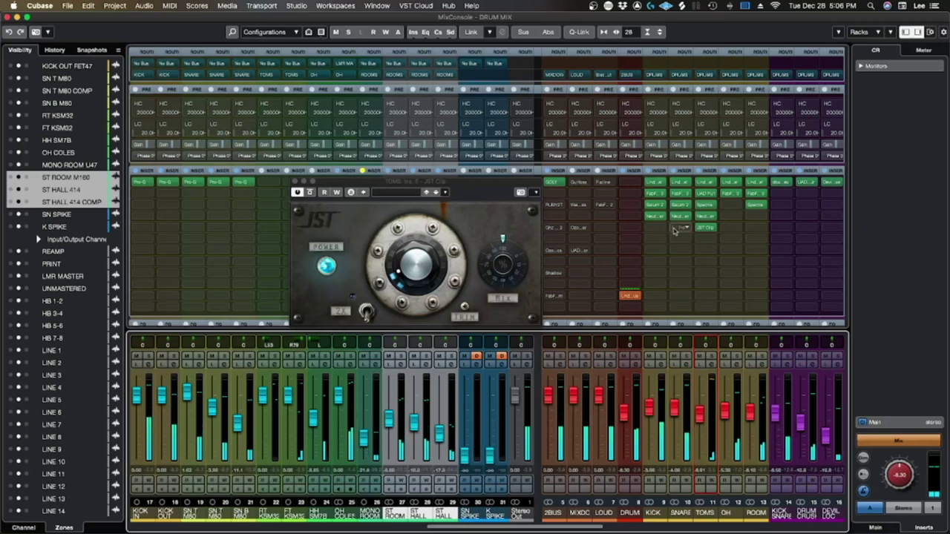
Move the KICK and SNARE transient shapers down to slot 5 and insert Wavesfactory Spectre in slot 4 of the KICK group
drag(659, 217, 681, 223)
click(659, 220)
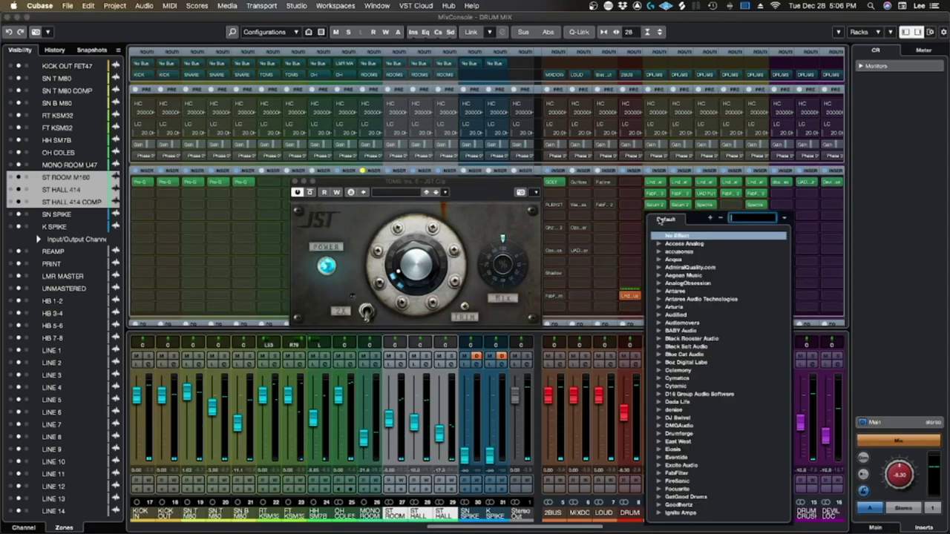
text(a)
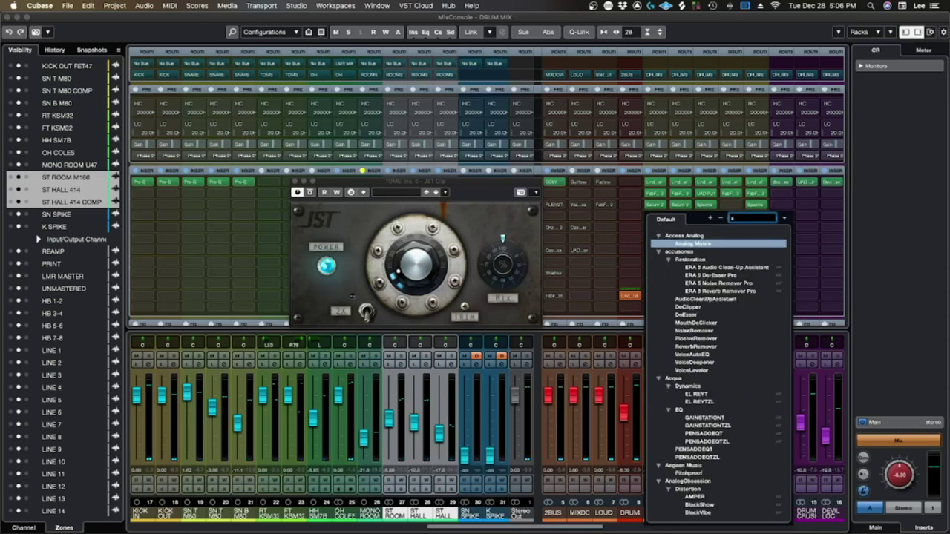
text(pec)
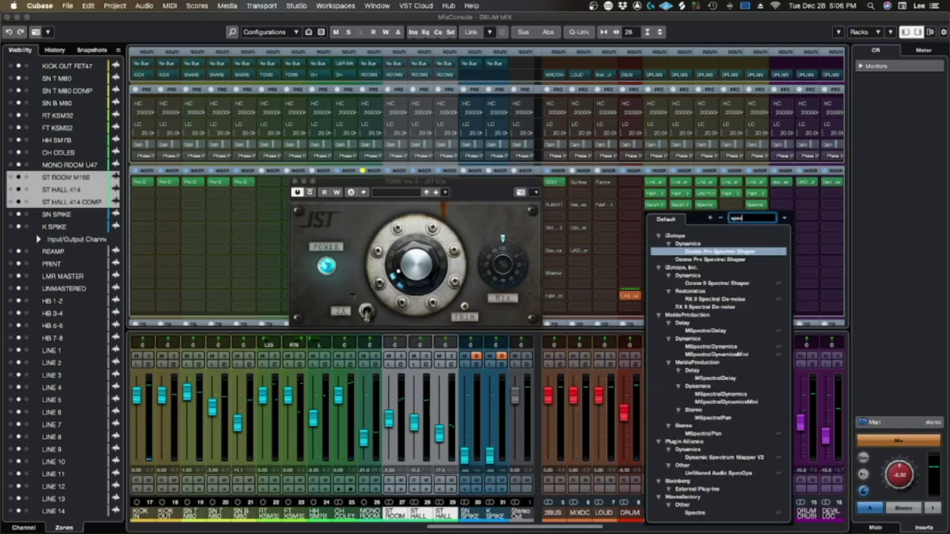
click(721, 514)
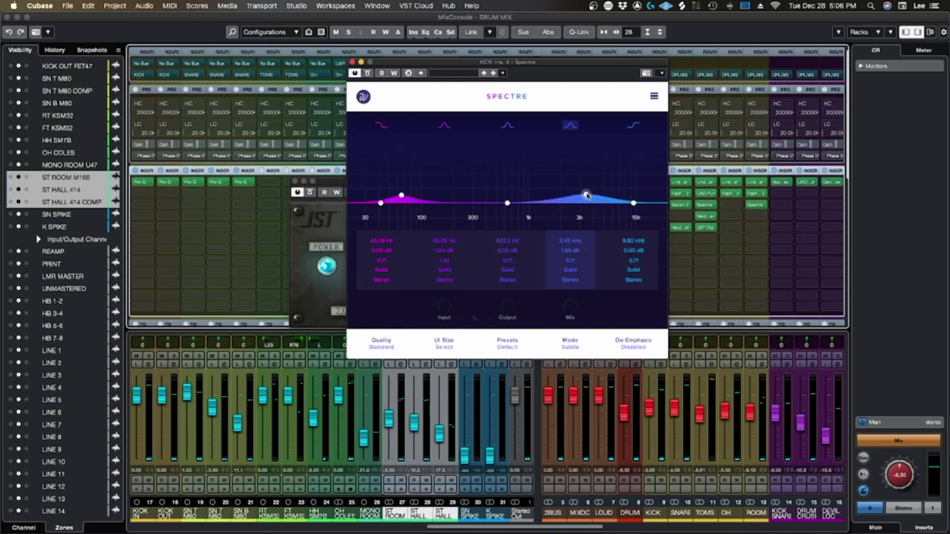
Shape the kick Spectre while listening, with boosts of about 1.6 dB near 65 Hz and 1.2 dB near 3.2 kHz, and close it
drag(586, 196, 586, 196)
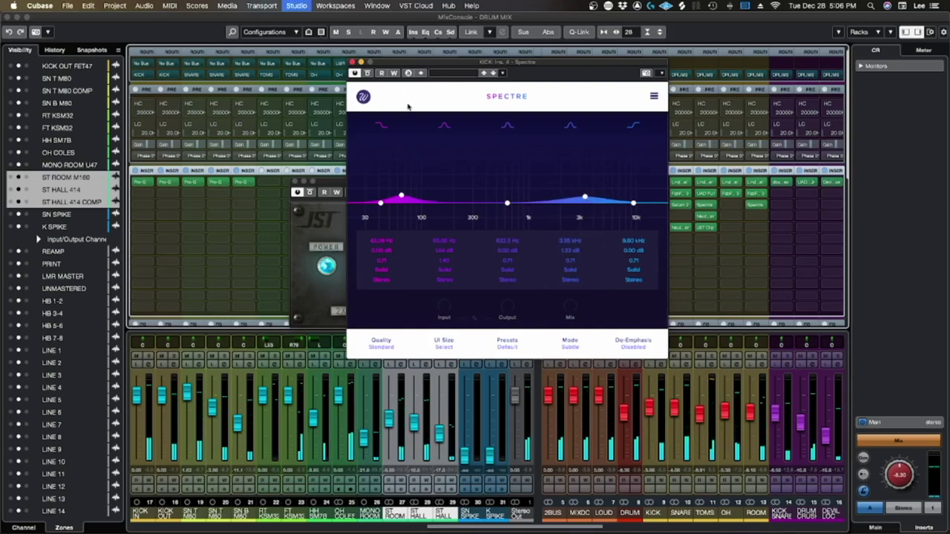
key(F3)
drag(479, 61, 486, 89)
click(495, 85)
key(space)
mouse_move(574, 229)
mouse_down()
mouse_move(586, 230)
mouse_move(570, 231)
mouse_up()
key(F3)
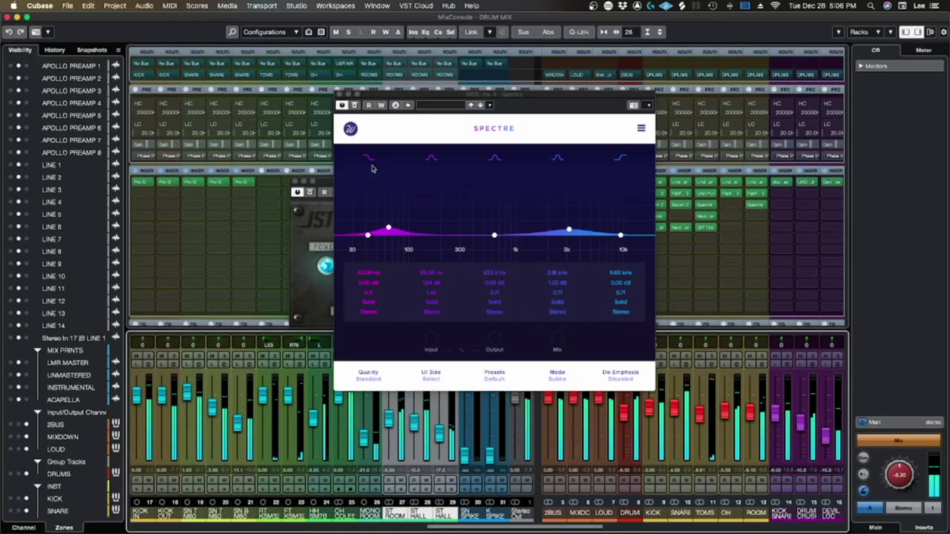
click(339, 94)
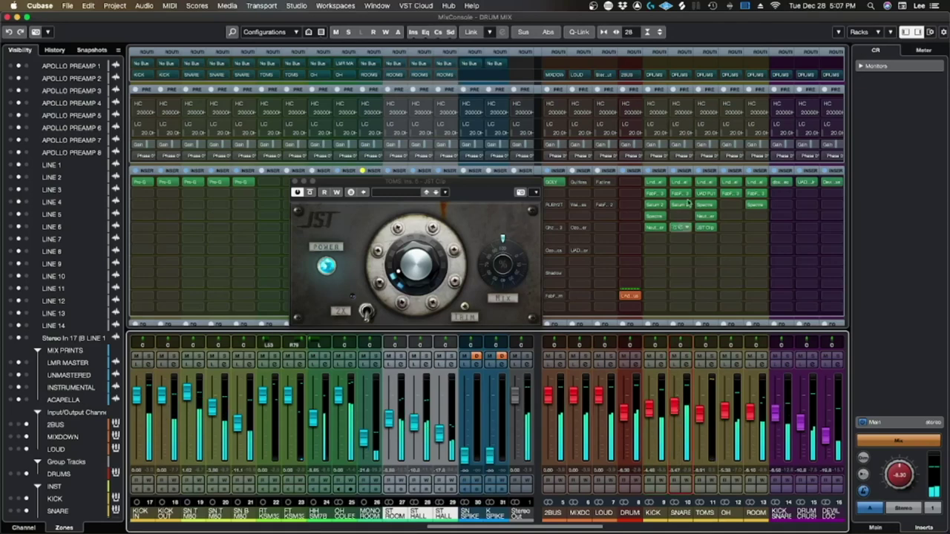
Insert Spectre in slot 4 of the SNARE group and position its window over the project timeline
click(681, 217)
text(spe)
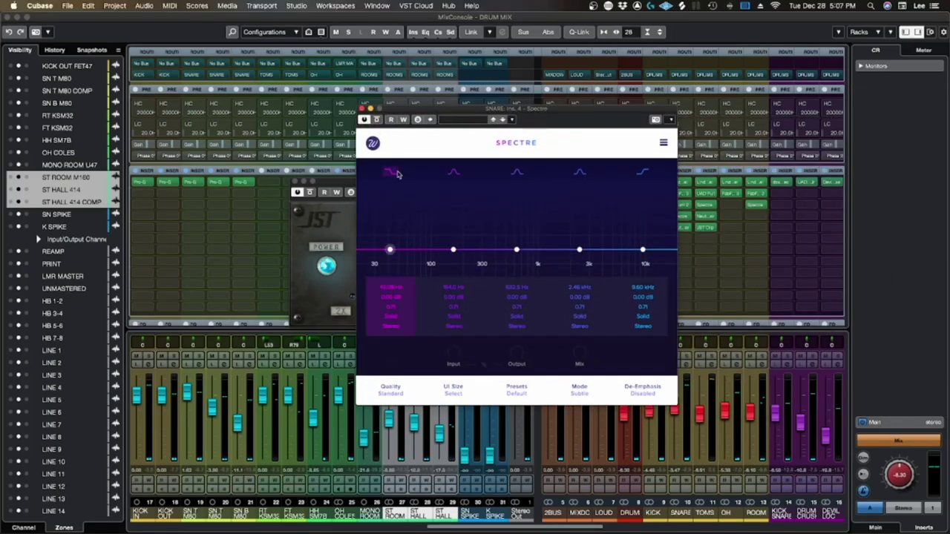
key(F3)
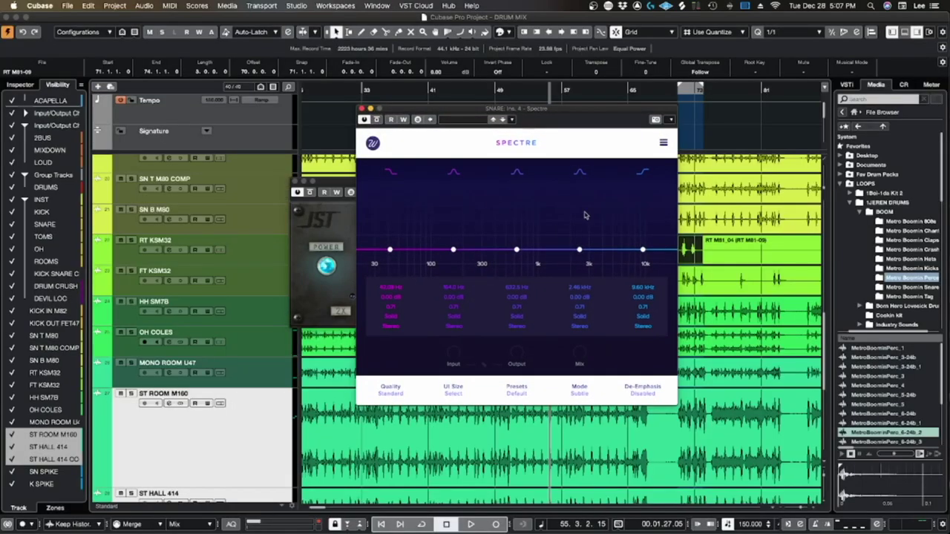
drag(499, 110, 536, 123)
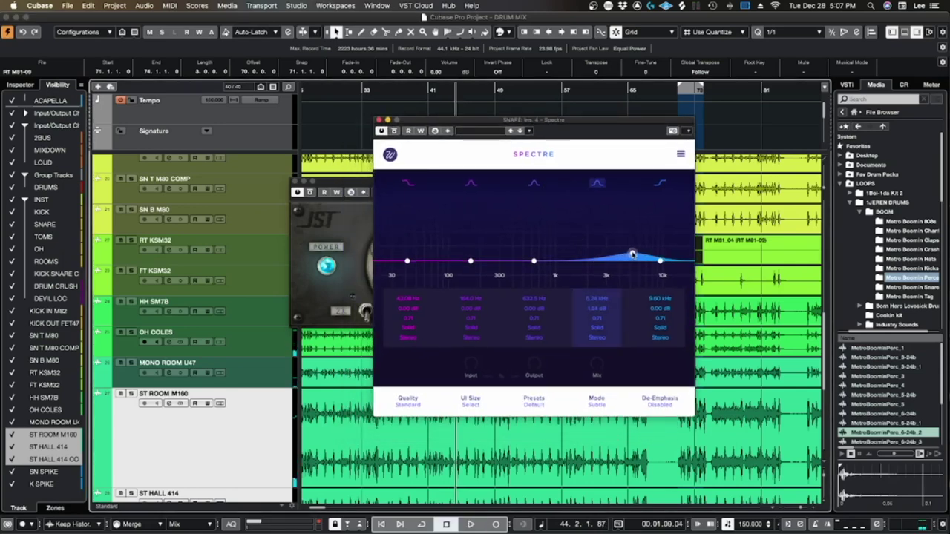
Boost the snare in Spectre by about 2 dB near 5.3 kHz and 2.3 dB near 240 Hz, and close both open plug-ins
drag(632, 253, 632, 251)
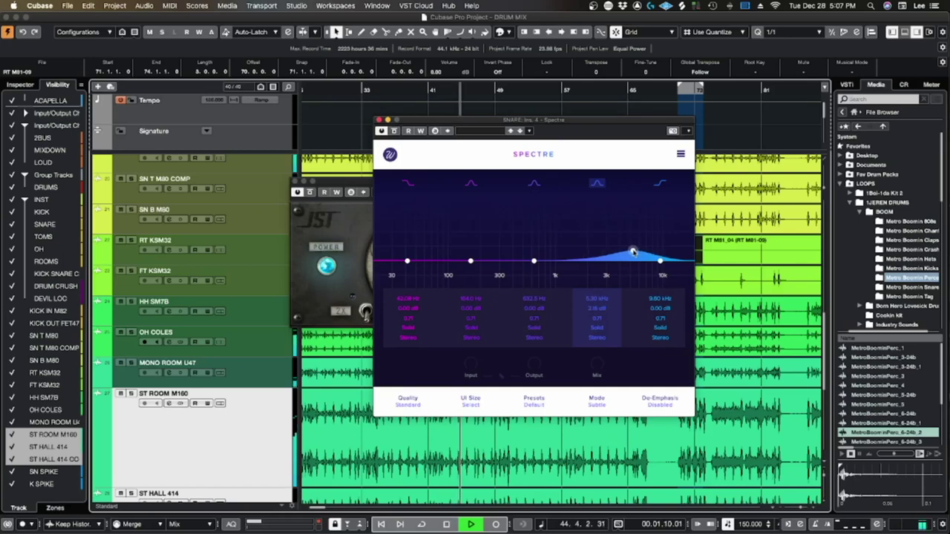
key(space)
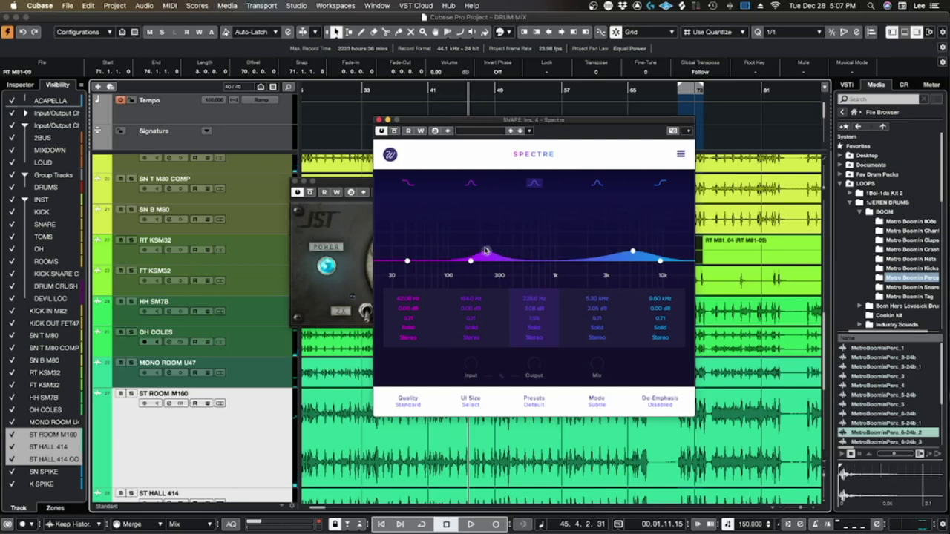
key(space)
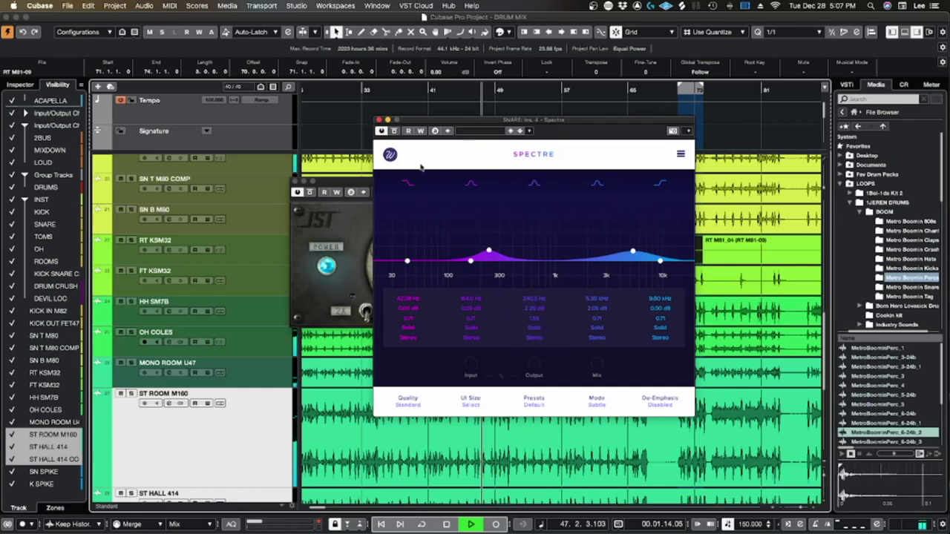
click(378, 120)
click(295, 181)
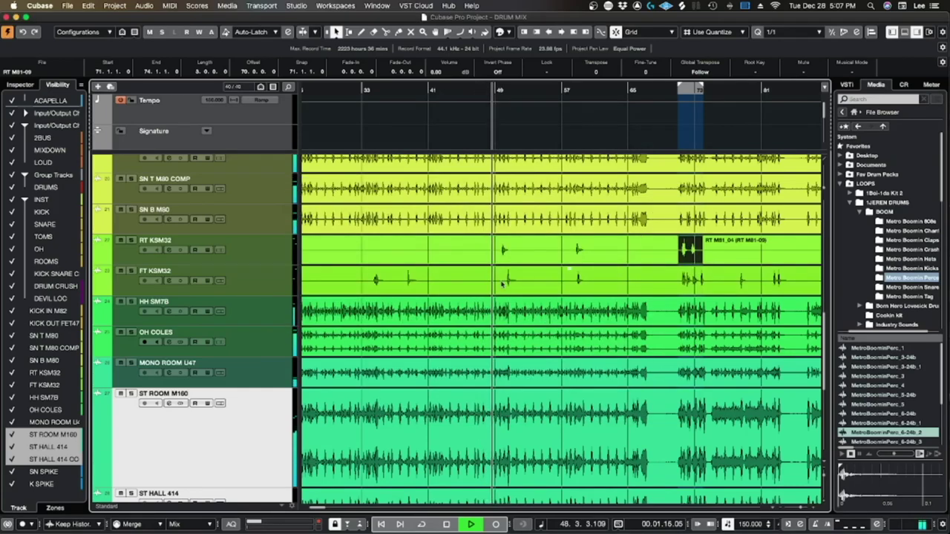
Fine-balance the SNARE, KICK, ROOMS and OH group faders in the MixConsole during playback, and return to the project timeline
key(F3)
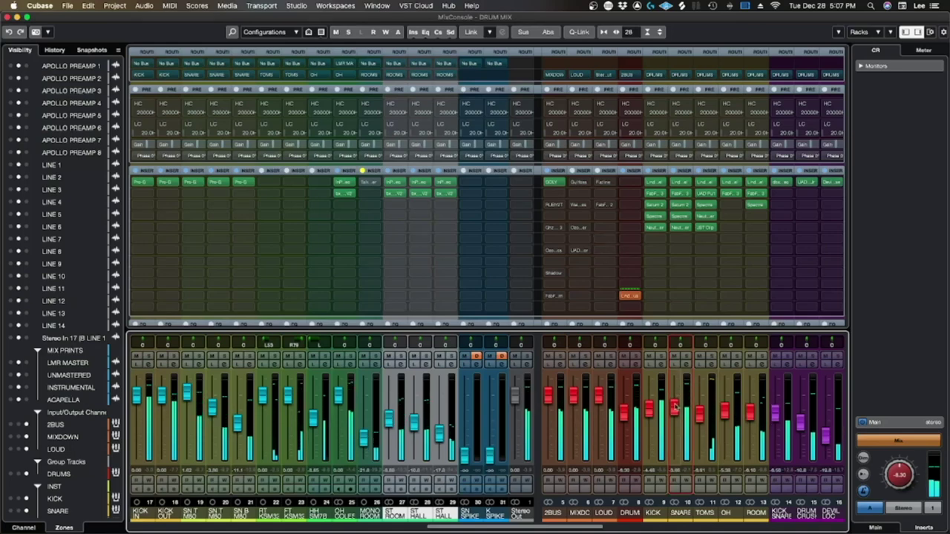
click(650, 408)
click(750, 410)
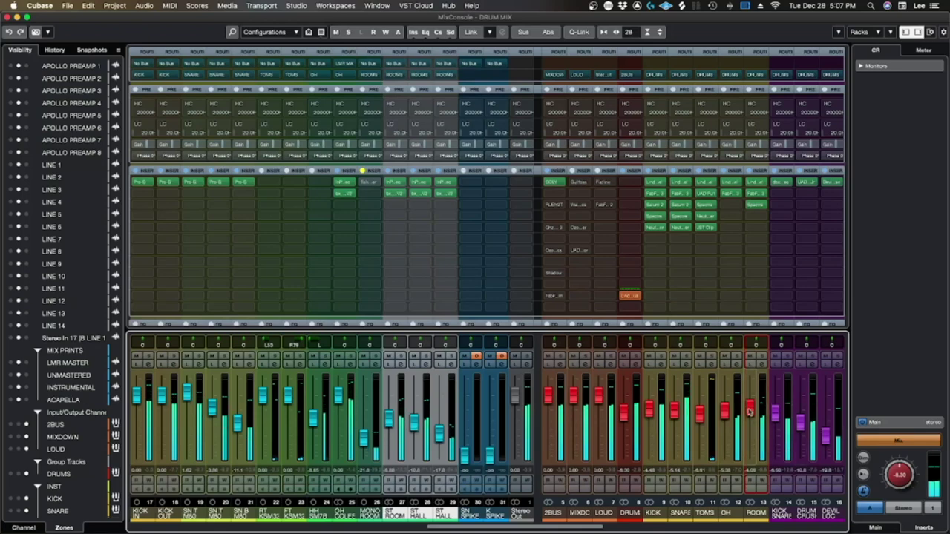
drag(749, 410, 751, 417)
click(725, 412)
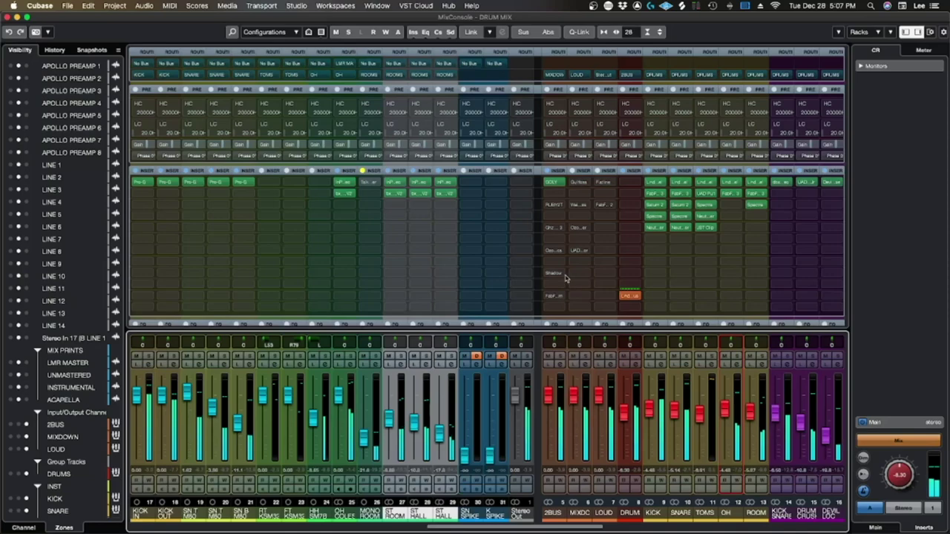
key(F3)
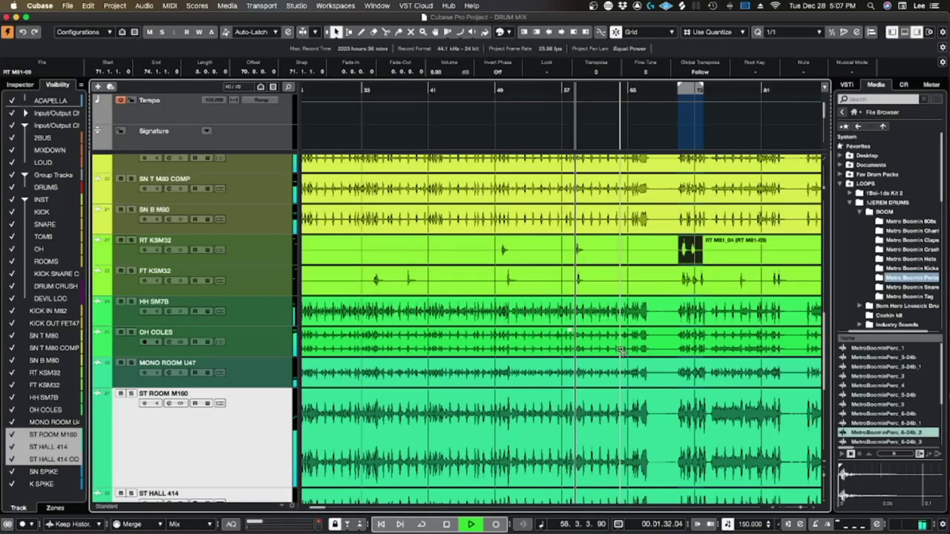
Stop playback with the whole arrangement in view on the timeline, and bring up the MixConsole
scroll(594, 352, down, 5)
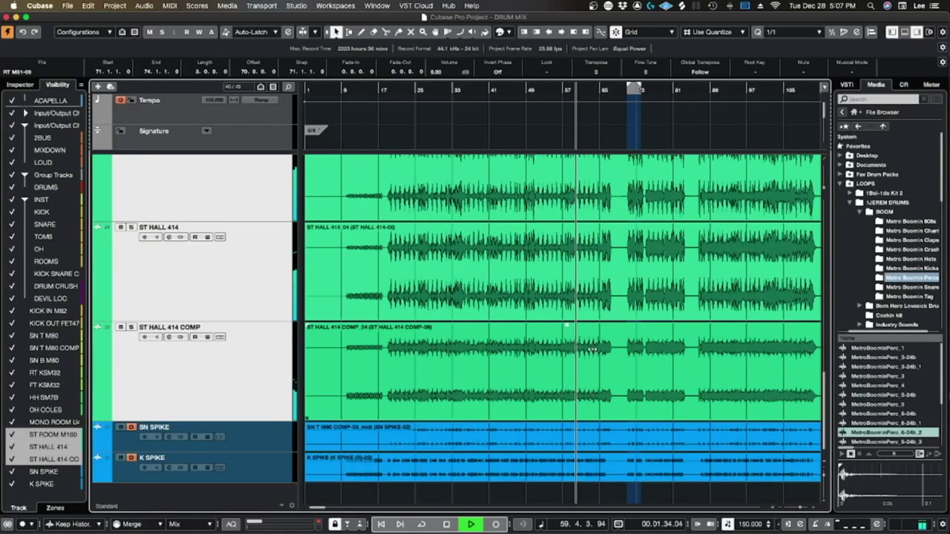
key(g)
key(space)
scroll(594, 352, up, 5)
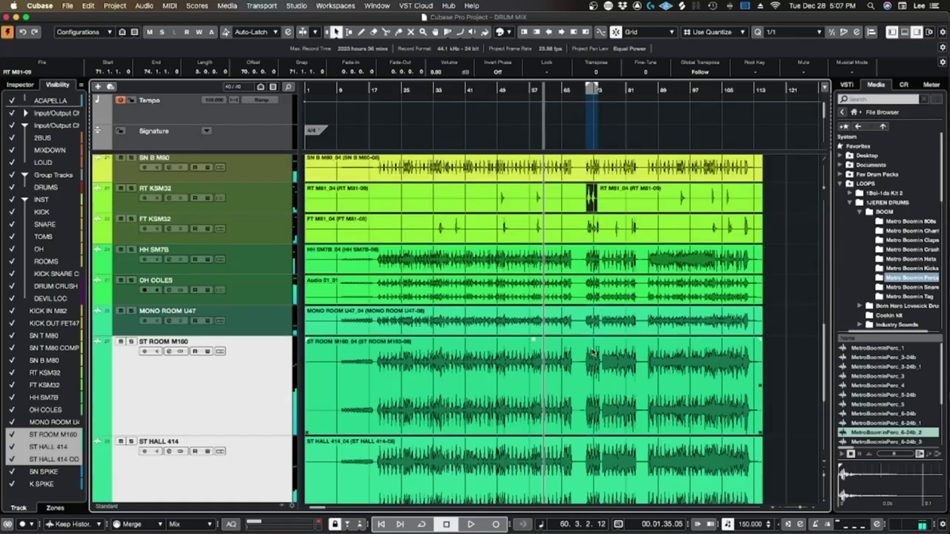
key(F3)
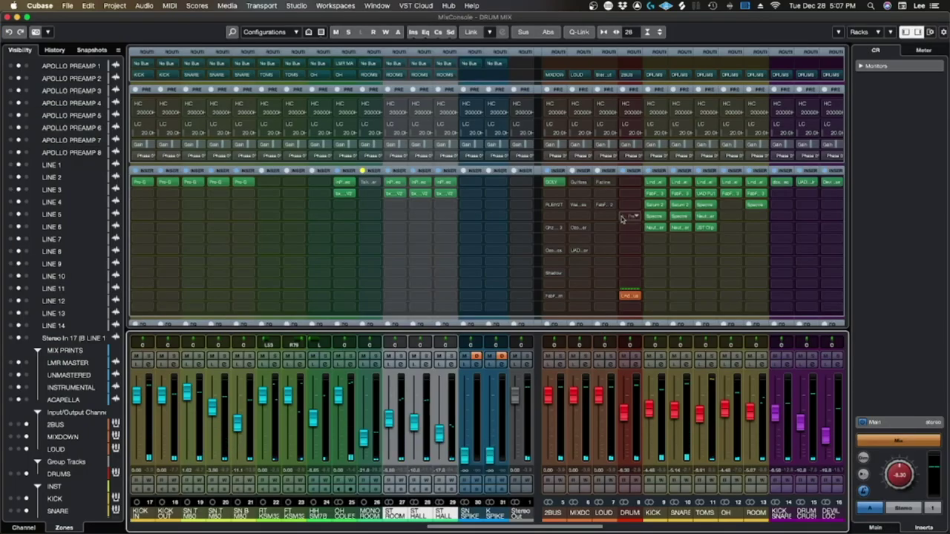
Activate Ozone 9 Dynamics on the 2BUS, set its compressor threshold to about -33.8 dB during playback, and close it
click(547, 251)
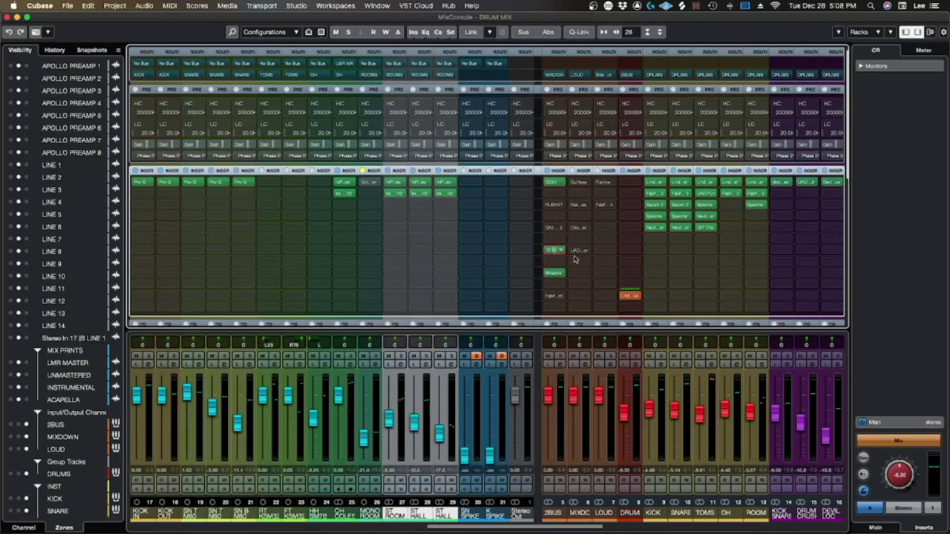
drag(574, 258, 607, 242)
drag(949, 85, 319, 82)
key(space)
drag(347, 246, 357, 275)
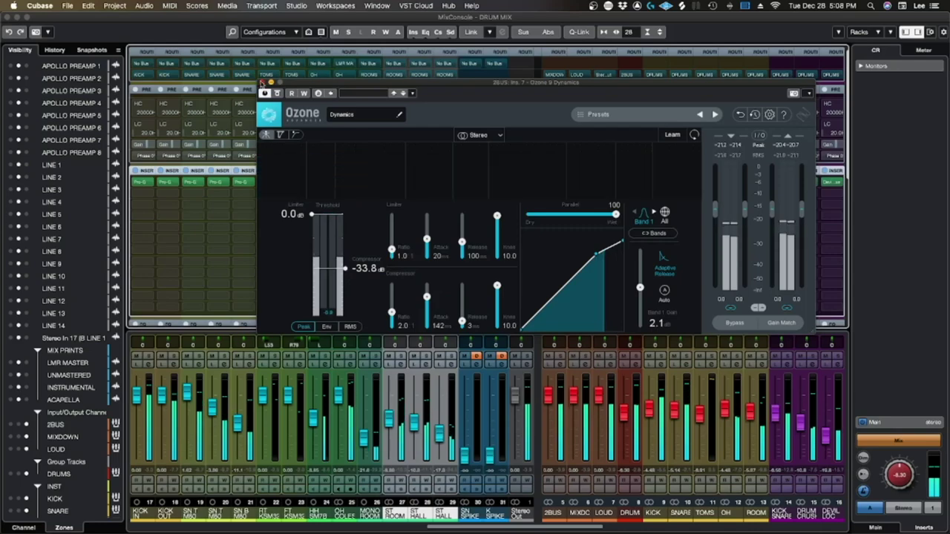
click(261, 82)
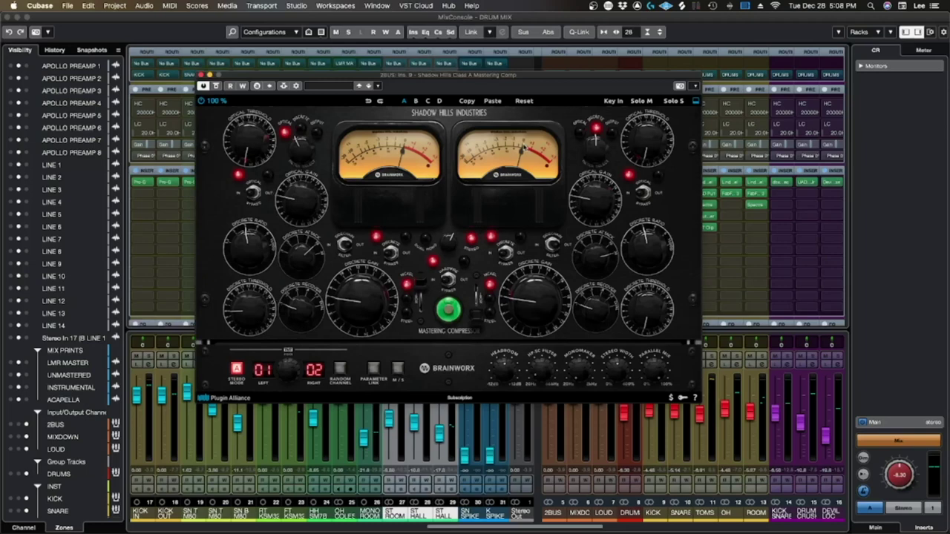
Adjust the discrete threshold of the Shadow Hills compressor on the 2BUS, replay from around bar 33, and close the plug-in
key(space)
drag(242, 318, 243, 310)
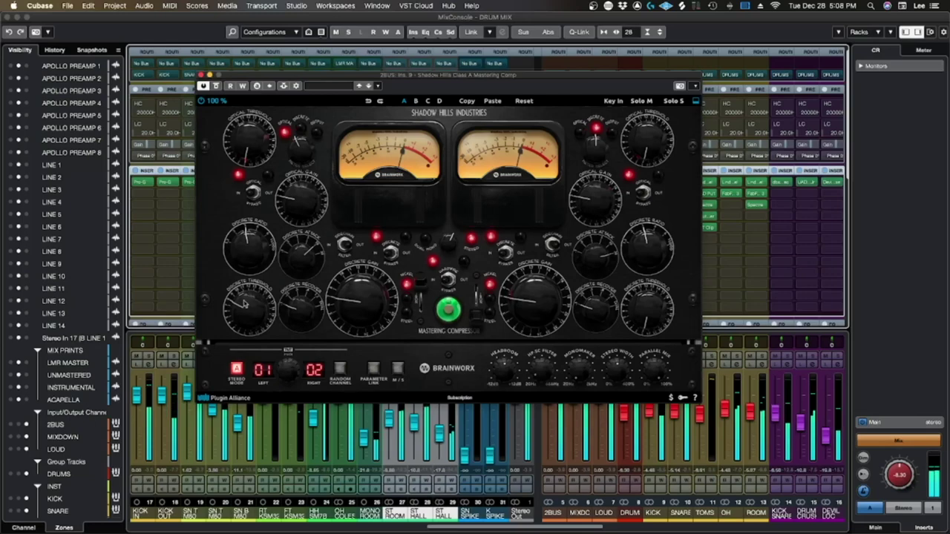
key(F3)
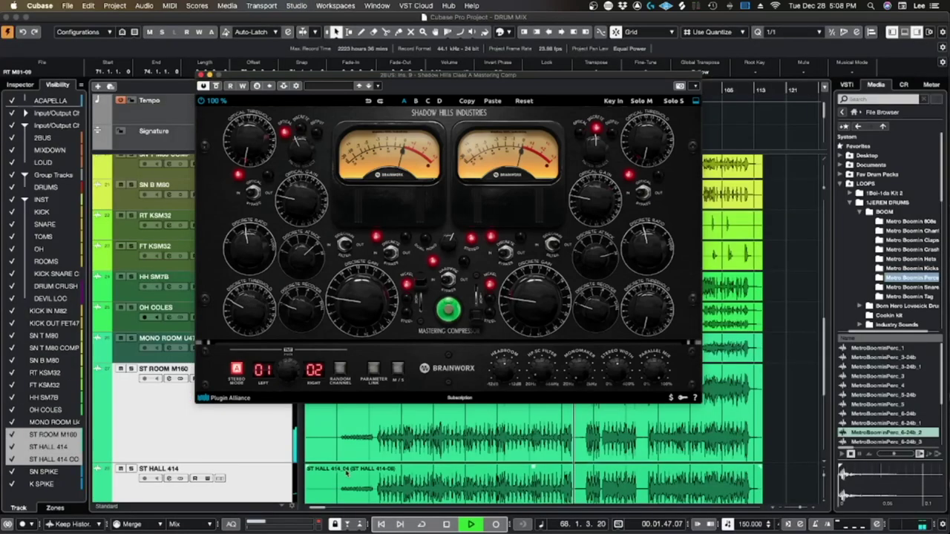
drag(498, 76, 496, 130)
click(435, 91)
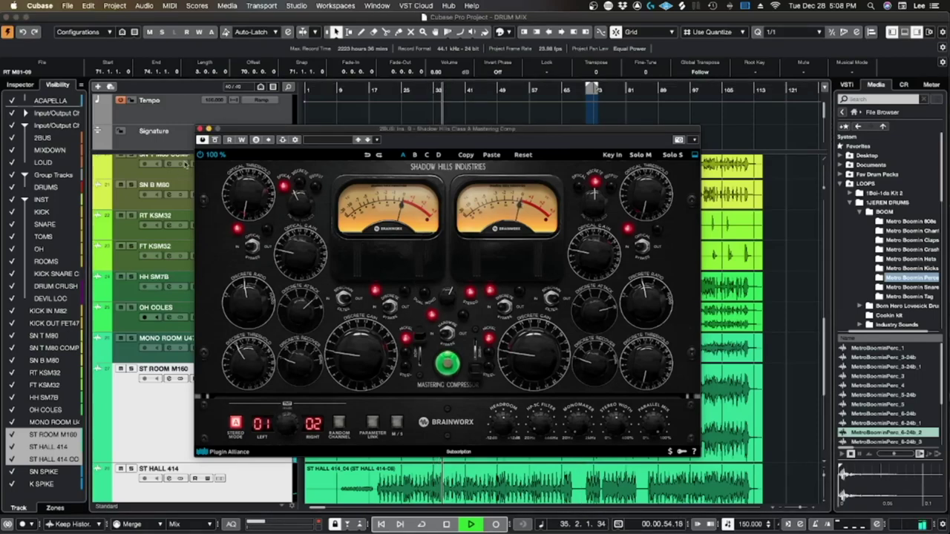
click(200, 132)
Activate Gullfoss on the MIXDOWN channel, adjust its Tame and Recover amounts, and close it
key(F3)
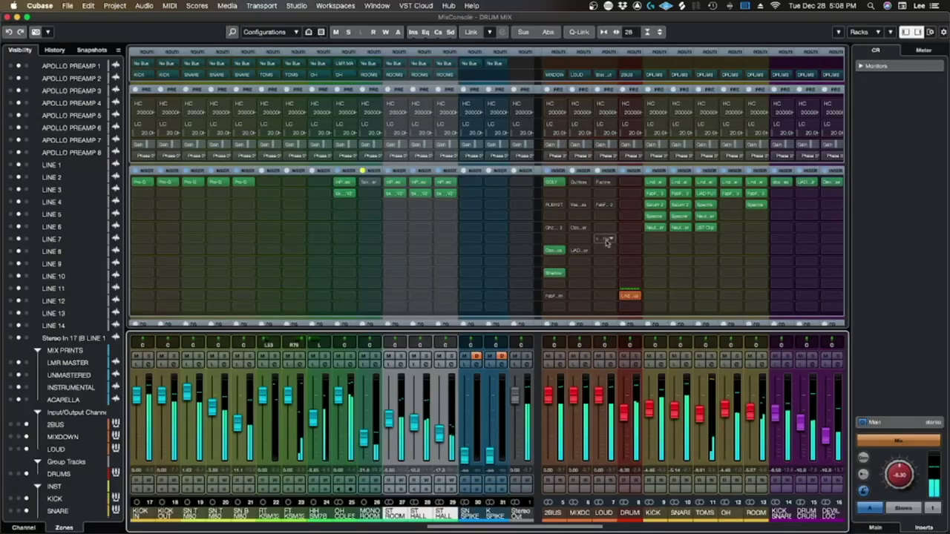
click(582, 188)
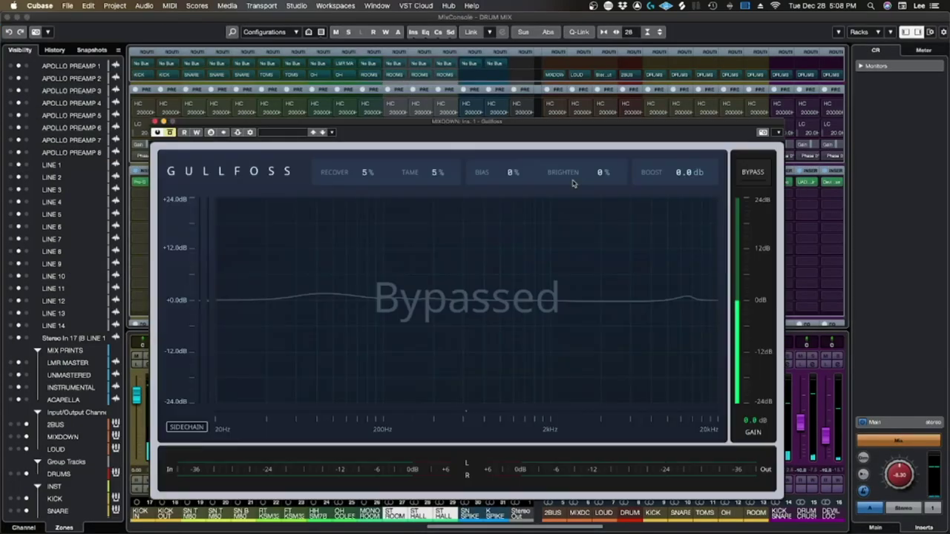
click(170, 132)
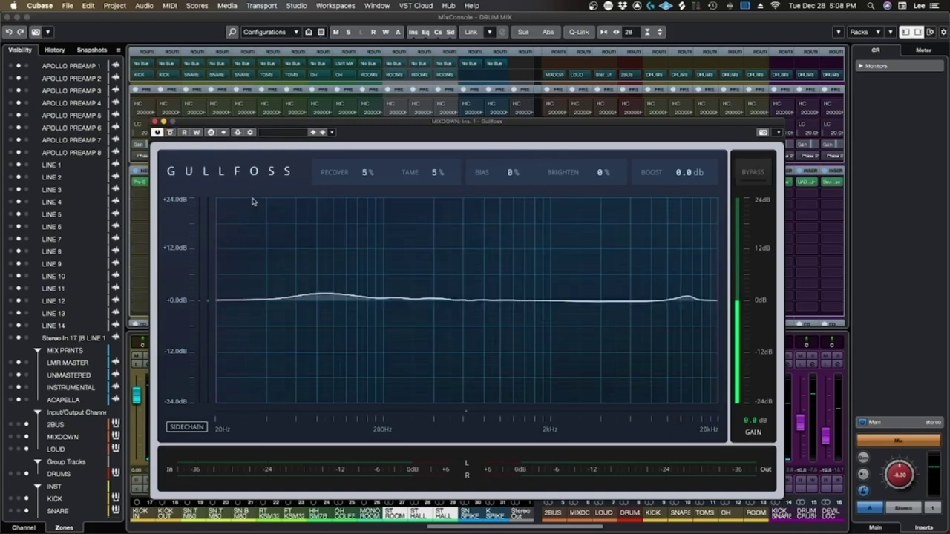
drag(436, 175, 437, 160)
drag(367, 172, 367, 166)
click(155, 121)
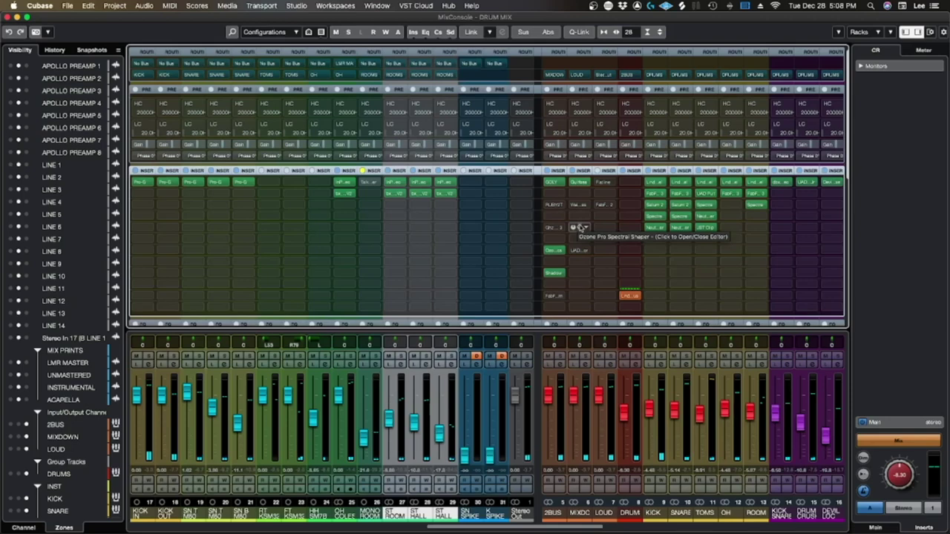
Activate the UAD plug-in in slot 7 of the MIXDOWN channel, adjust it during playback, and close it
click(574, 250)
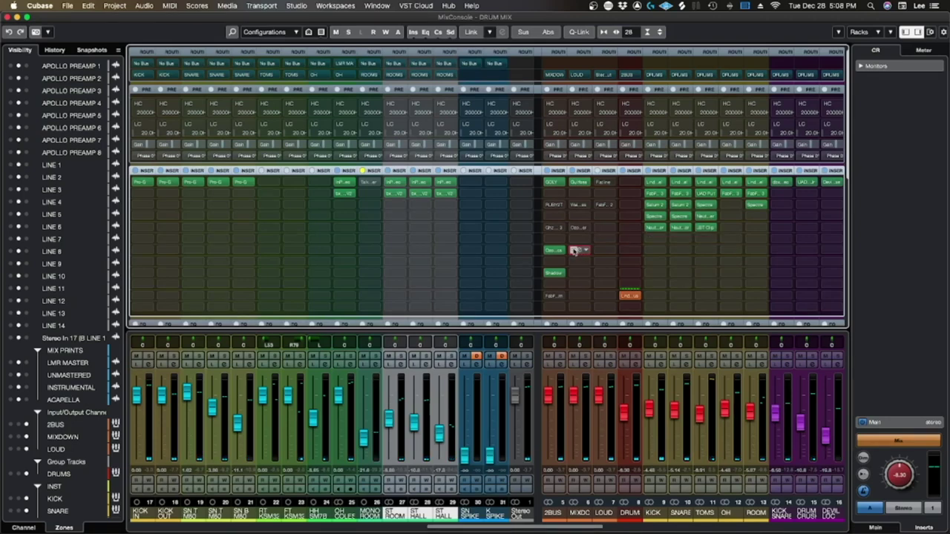
click(581, 252)
key(space)
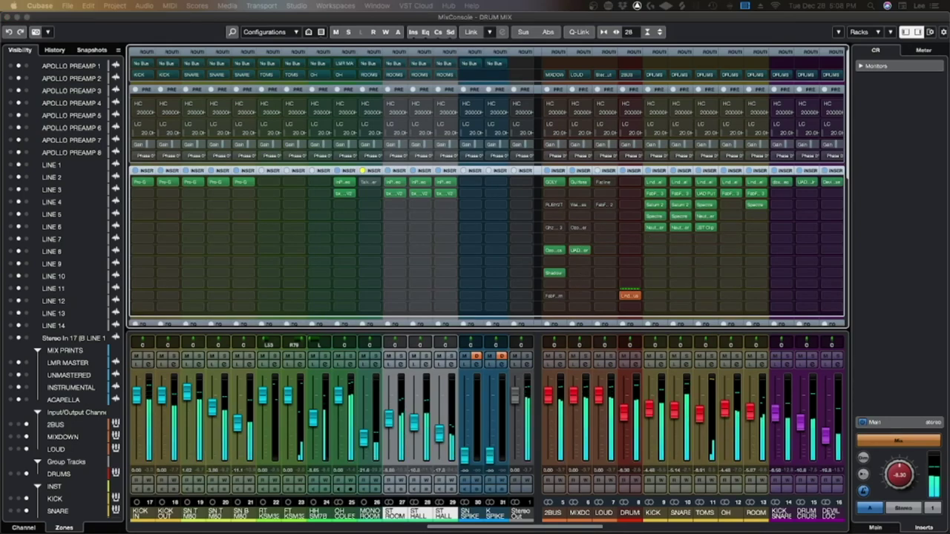
drag(496, 153, 482, 153)
drag(501, 291, 544, 270)
click(420, 153)
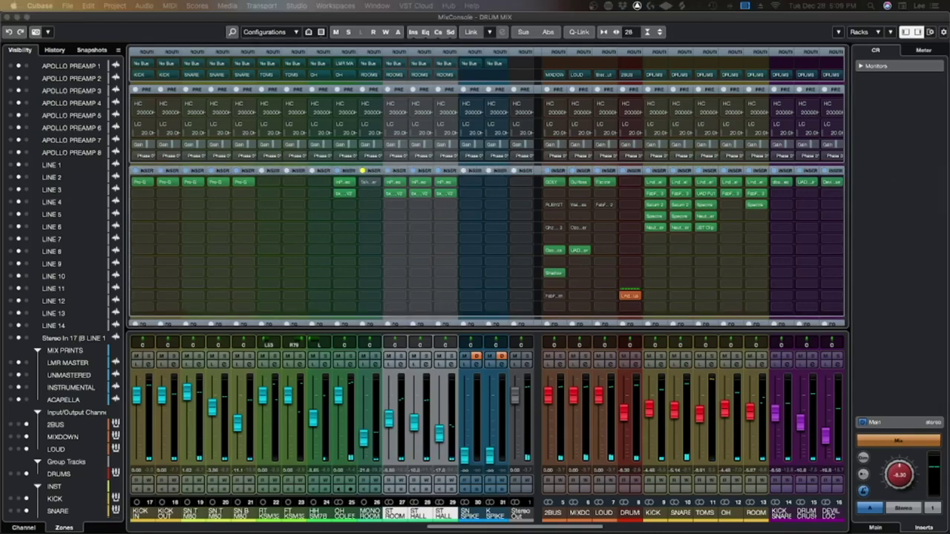
Set the Flatline clipper's threshold on the LOUD channel to about -4.7 dB during playback, and close it
drag(444, 79, 416, 73)
key(space)
drag(327, 364, 325, 389)
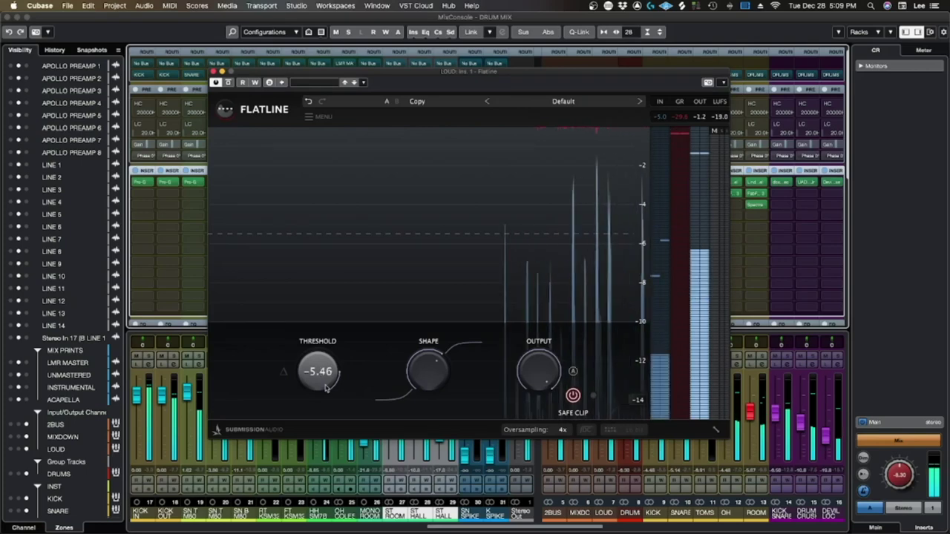
drag(325, 388, 325, 385)
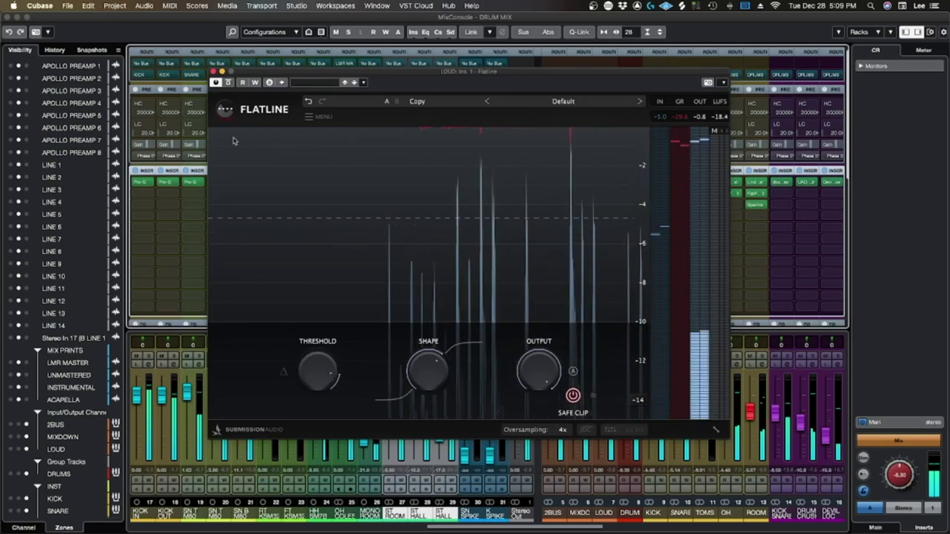
click(213, 72)
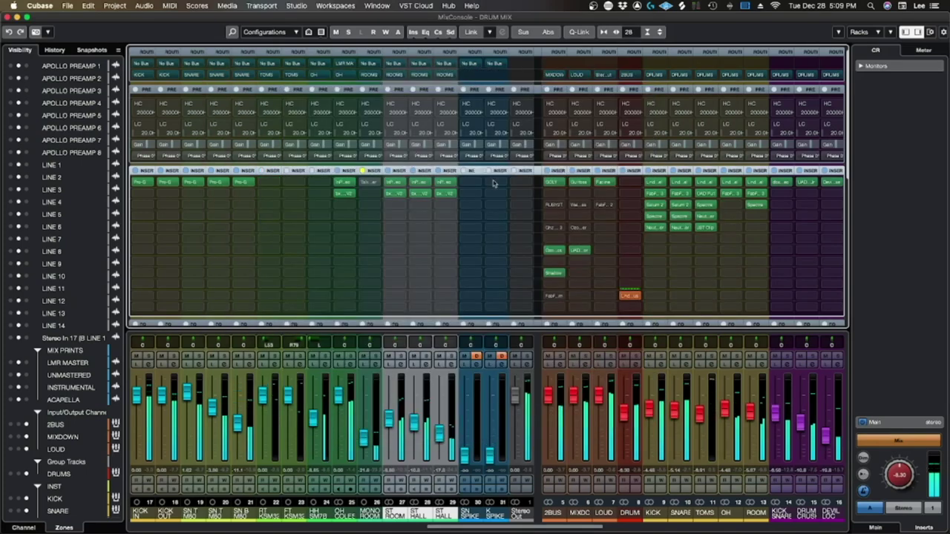
Raise the gain of FabFilter Pro-L 2 in slot 3 of the LOUD channel, and close it
click(605, 205)
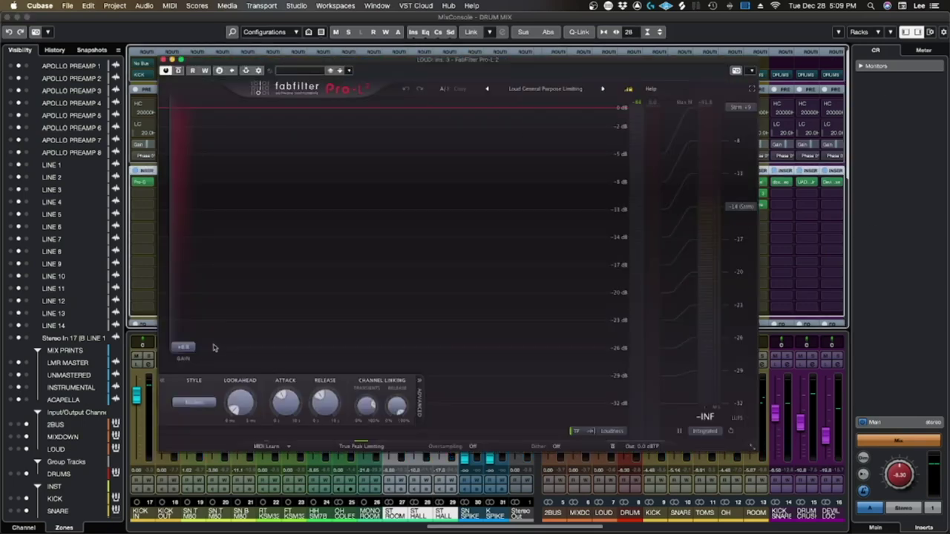
drag(191, 344, 191, 323)
click(163, 60)
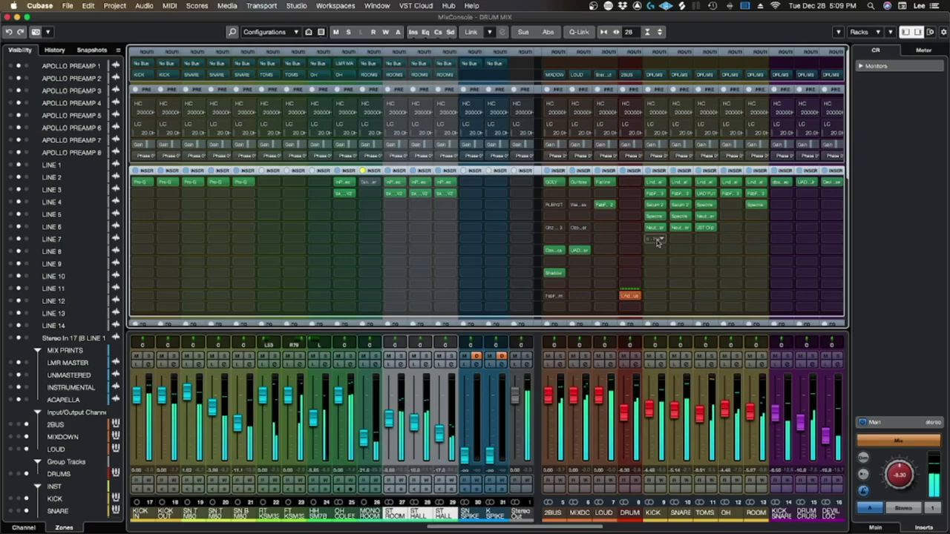
Fine-adjust the ROOMS and SNARE group faders, and return to the project timeline
click(750, 415)
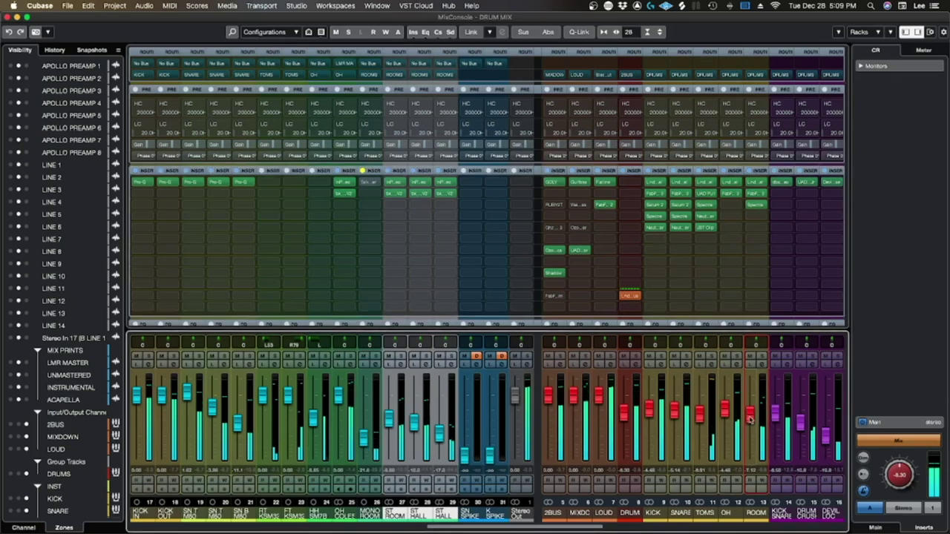
click(675, 413)
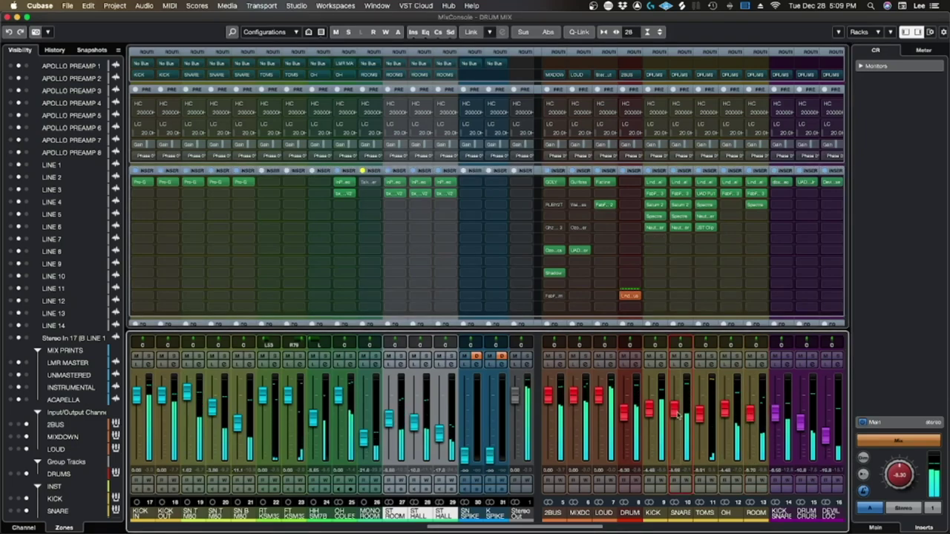
key(F3)
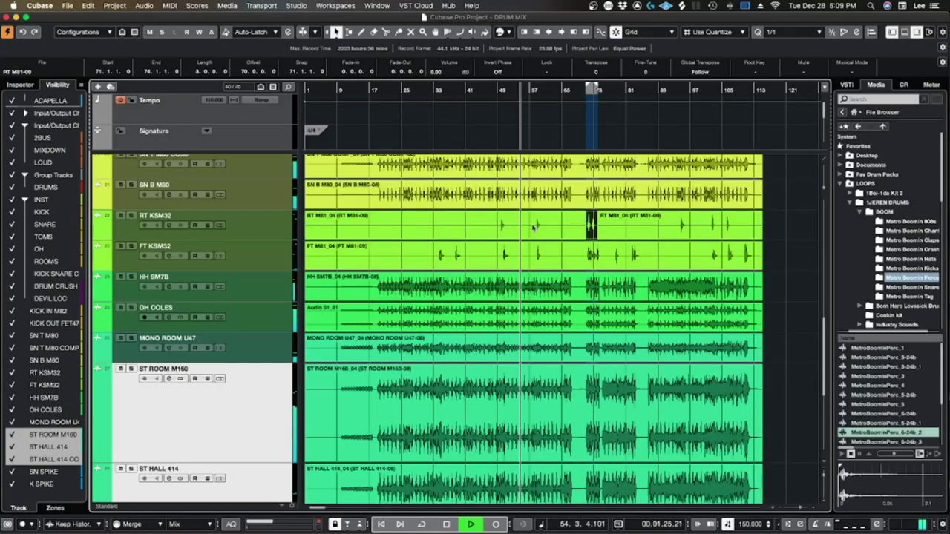
Show the Control Room monitor inserts beside the timeline and stop playback
click(904, 84)
key(space)
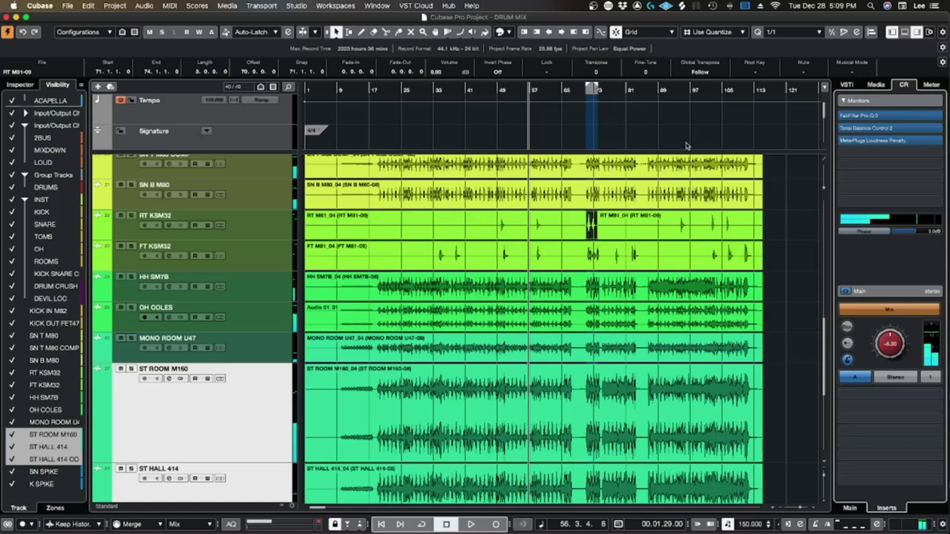